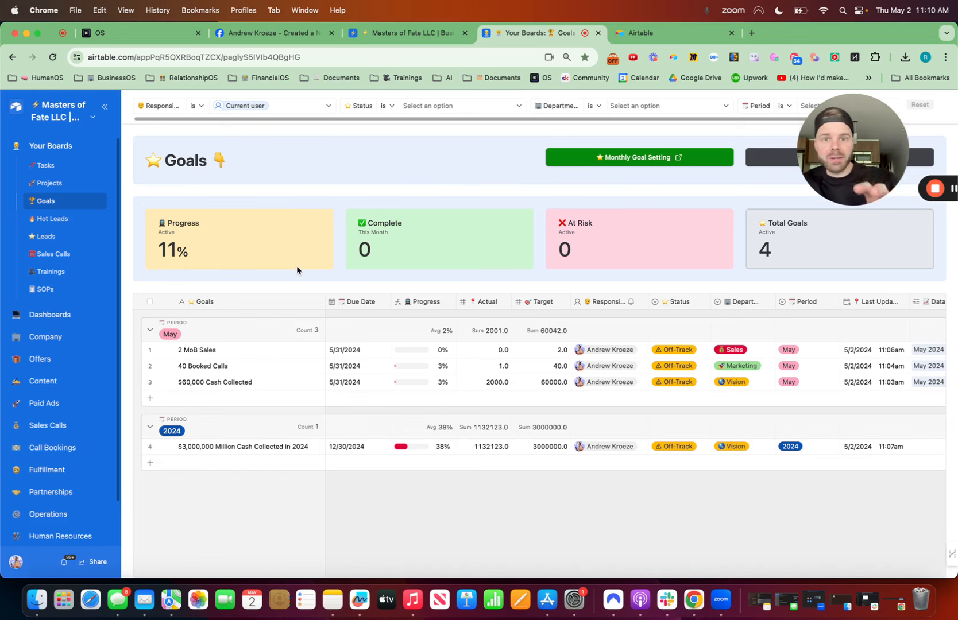
Step: Create a new base from scratch in the Masters of Fate LLC workspace
{"action": "left_click", "coordinate": [632, 33]}
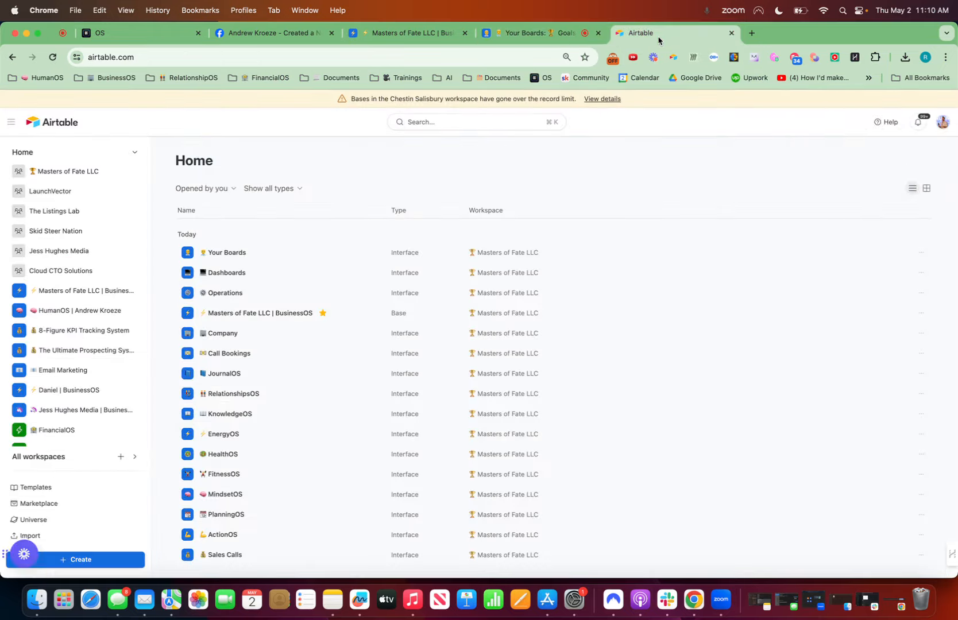
{"action": "left_click", "coordinate": [84, 562]}
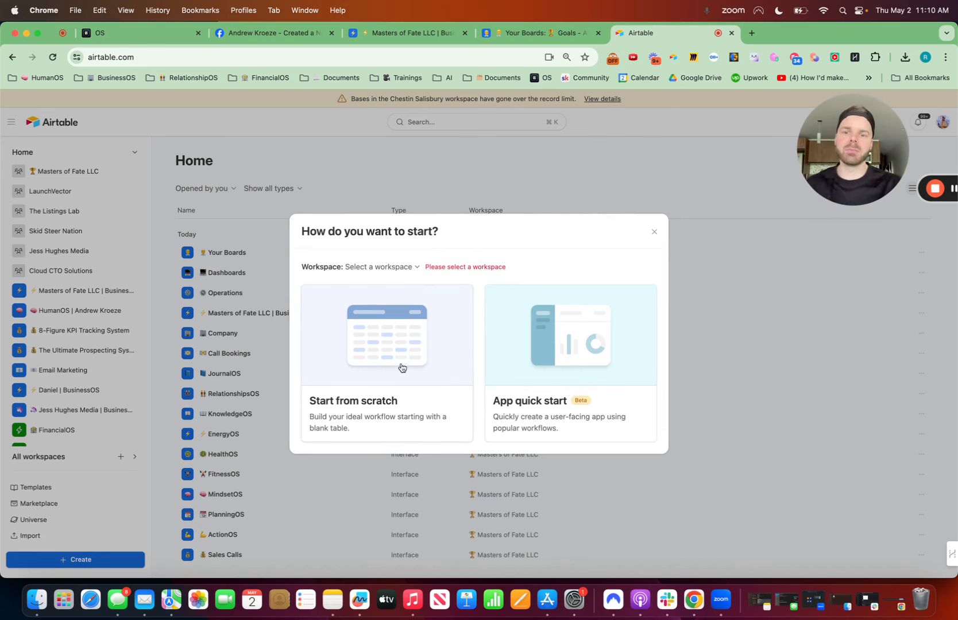
{"action": "left_click", "coordinate": [398, 267]}
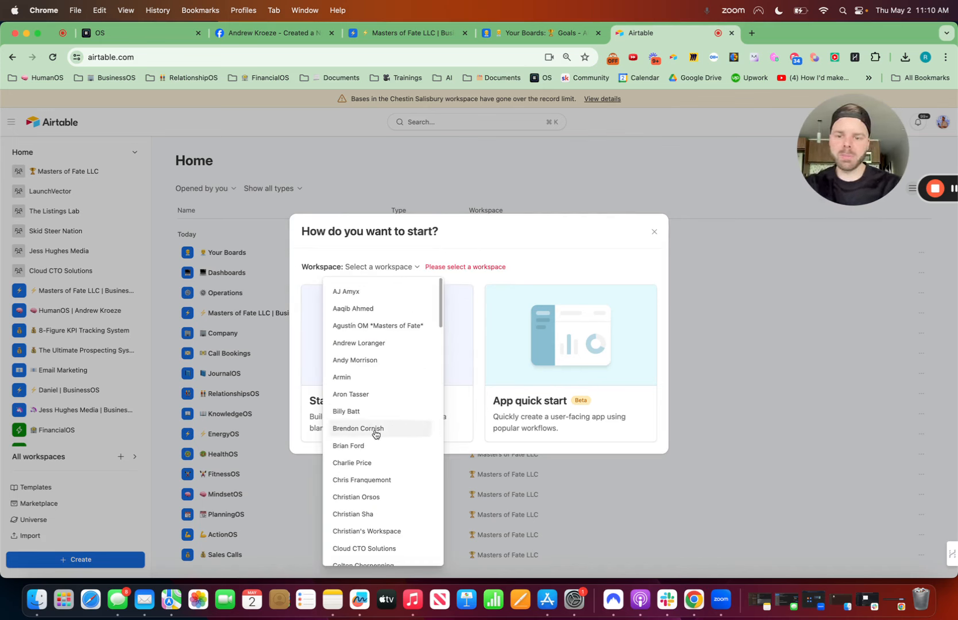
{"action": "scroll", "coordinate": [376, 425], "scroll_direction": "down", "scroll_amount": 15}
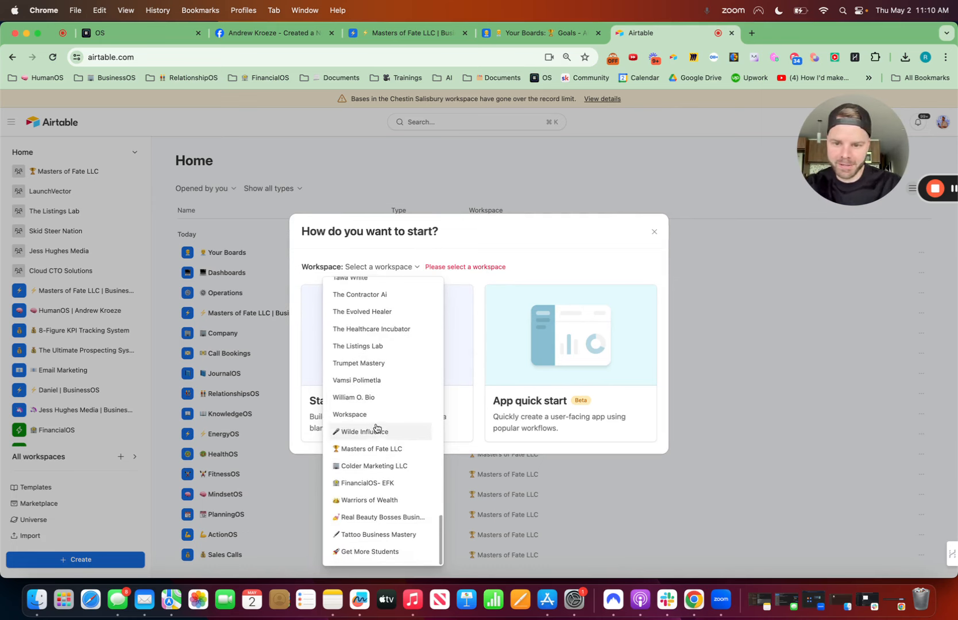
{"action": "left_click", "coordinate": [380, 452]}
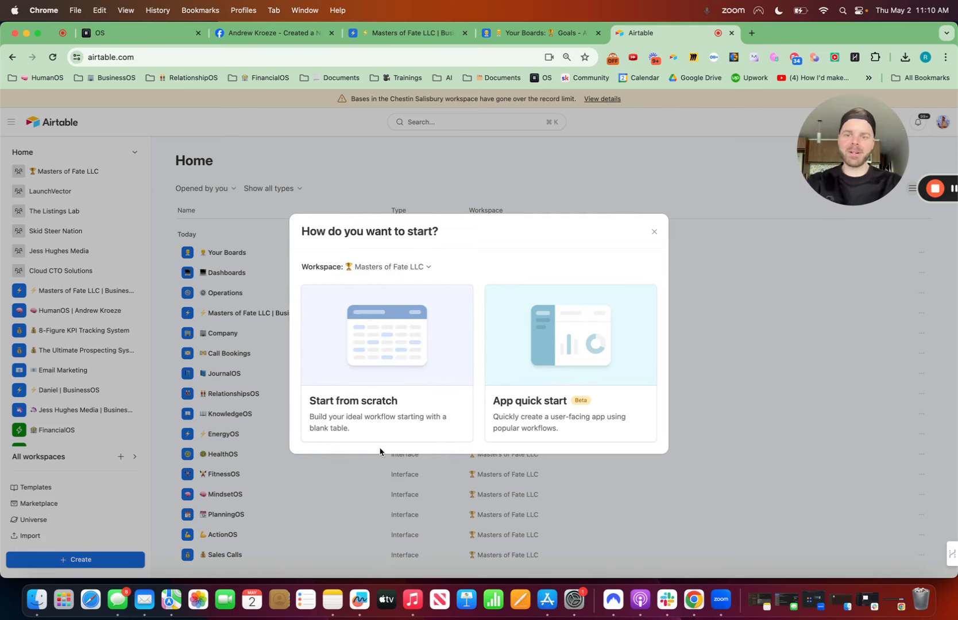
{"action": "left_click", "coordinate": [396, 374]}
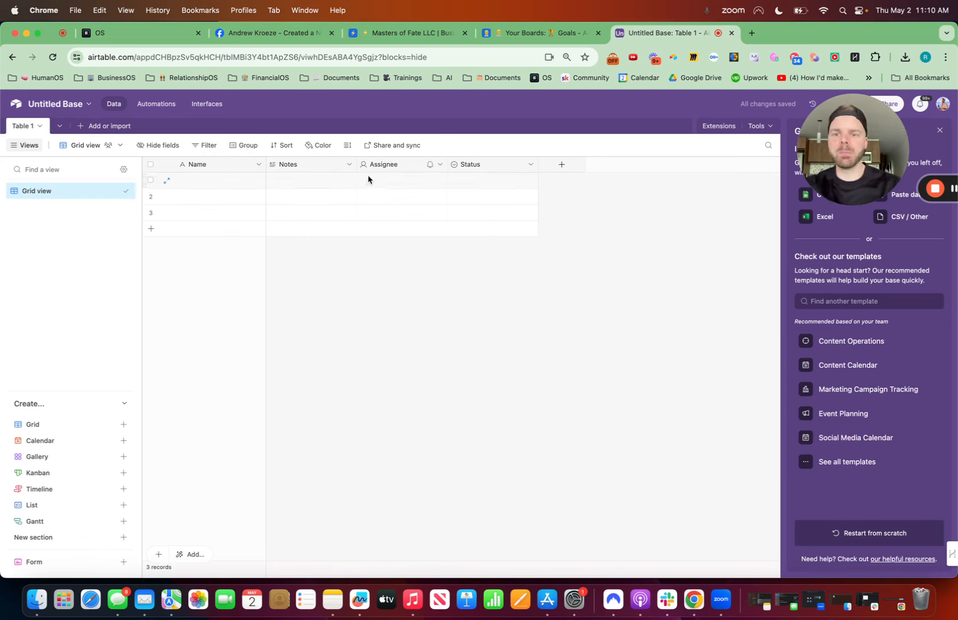
Step: Delete the Notes, Assignee and Status fields from Table 1
{"action": "left_click", "coordinate": [348, 165]}
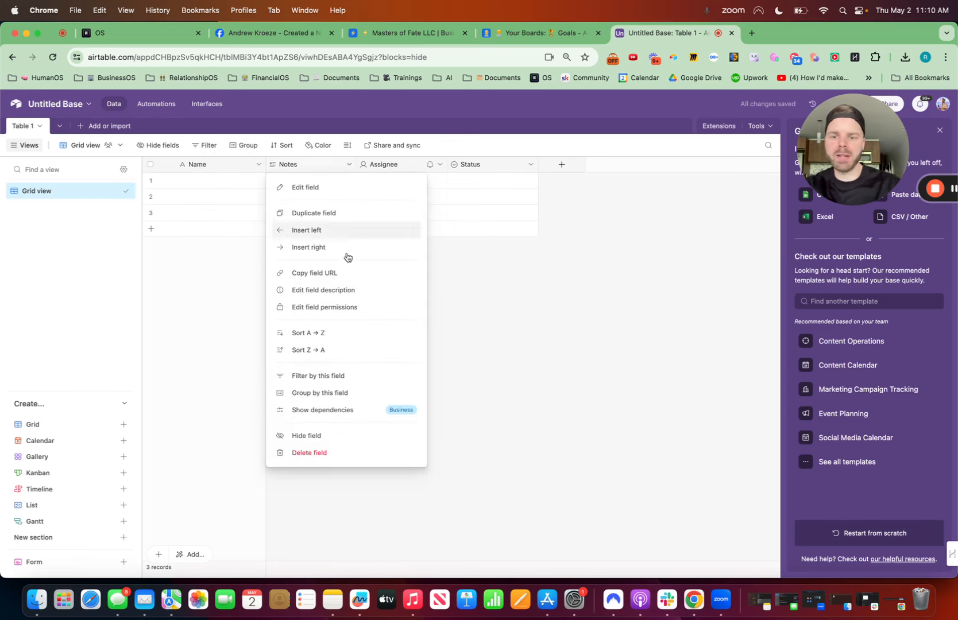
{"action": "left_click", "coordinate": [311, 453]}
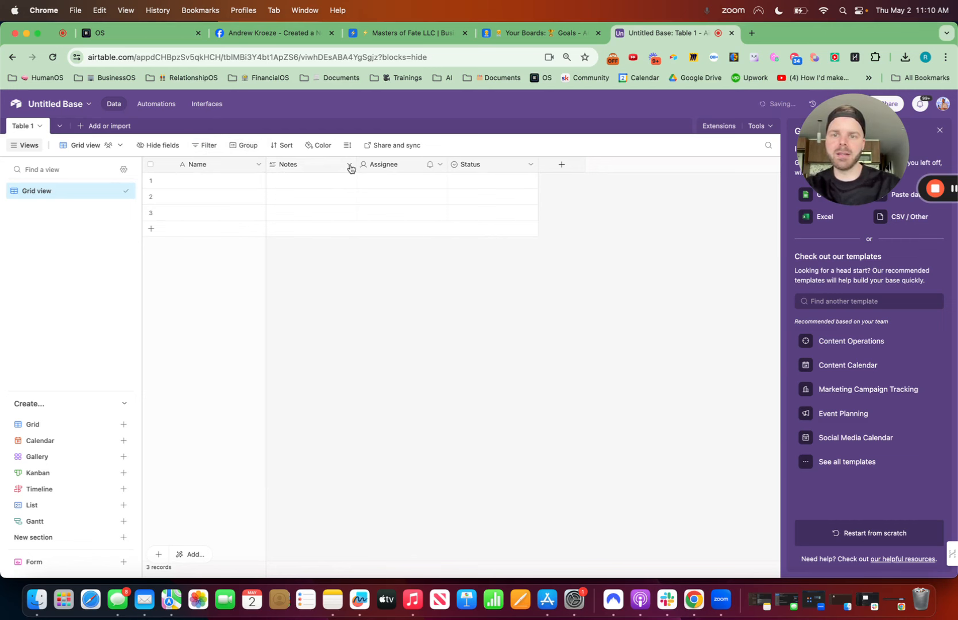
{"action": "left_click", "coordinate": [440, 164]}
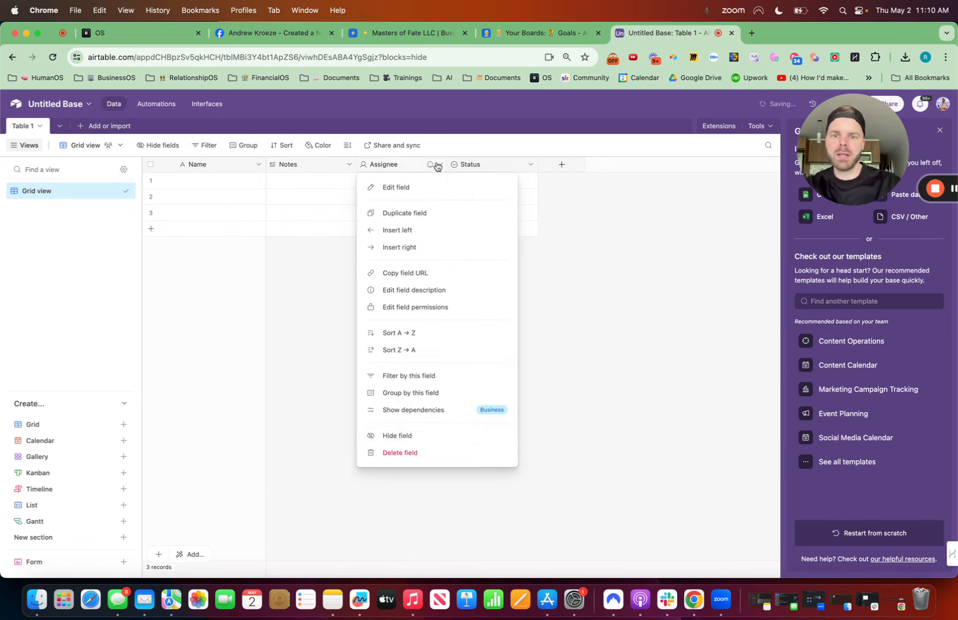
{"action": "left_click", "coordinate": [397, 453]}
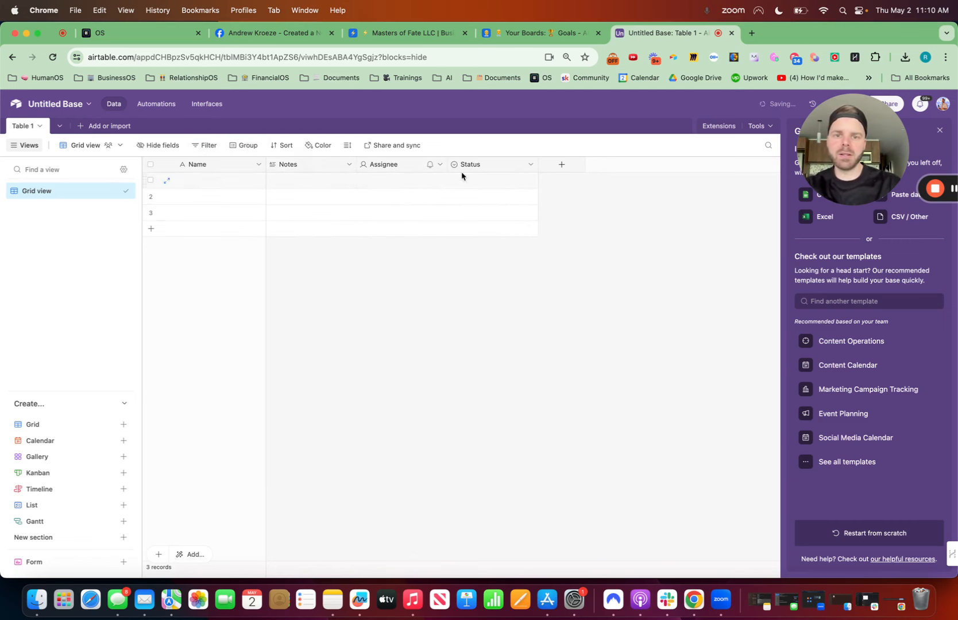
{"action": "left_click", "coordinate": [530, 165]}
{"action": "left_click", "coordinate": [331, 453]}
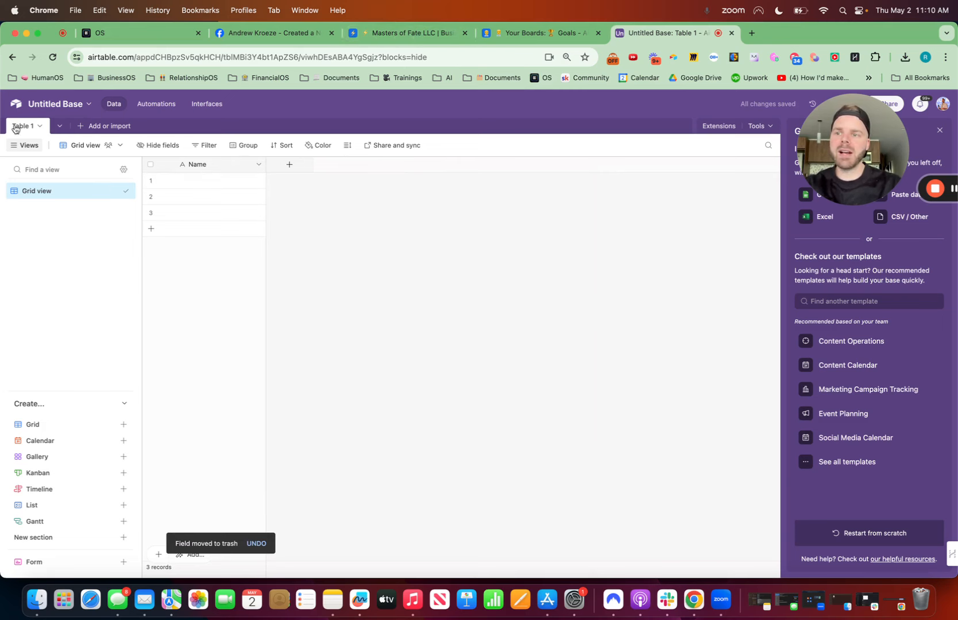
Step: Check the fields of the existing BusinessOS Goals table, and rename the new table's primary field to "⭐ Goal"
{"action": "left_click", "coordinate": [405, 34]}
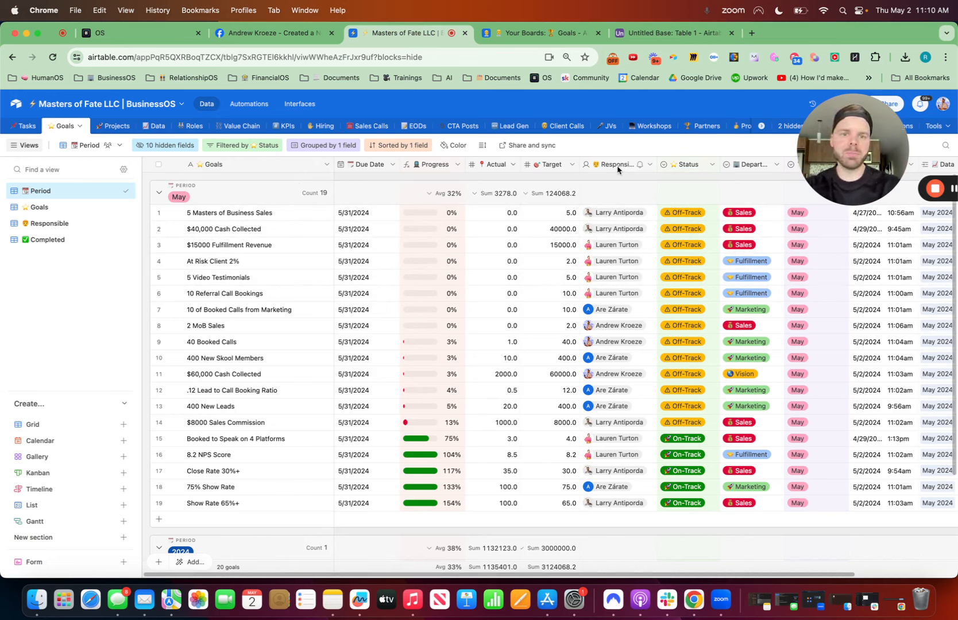
{"action": "left_click", "coordinate": [666, 33]}
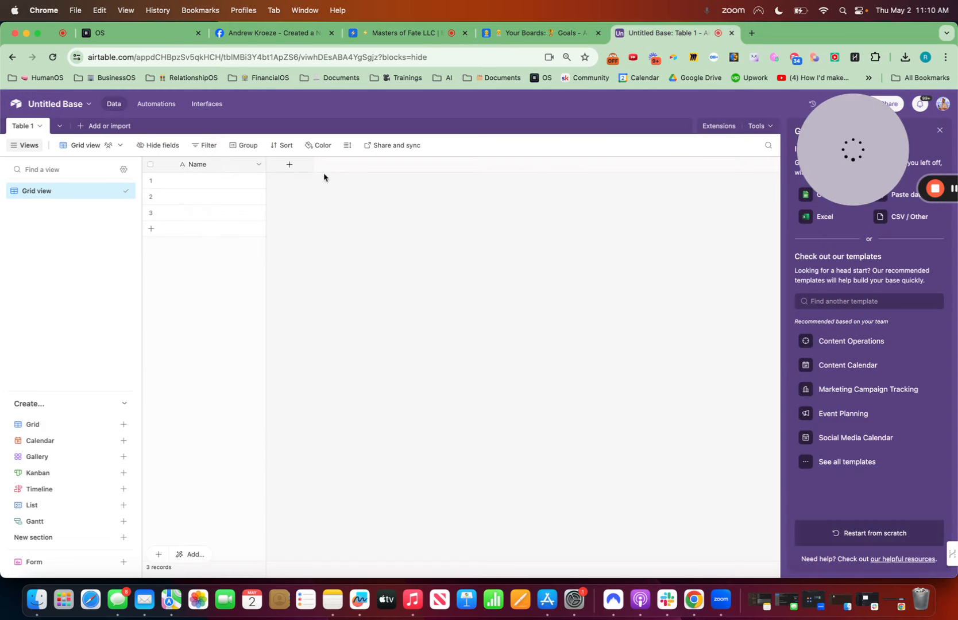
{"action": "left_click", "coordinate": [259, 164]}
{"action": "left_click", "coordinate": [242, 191]}
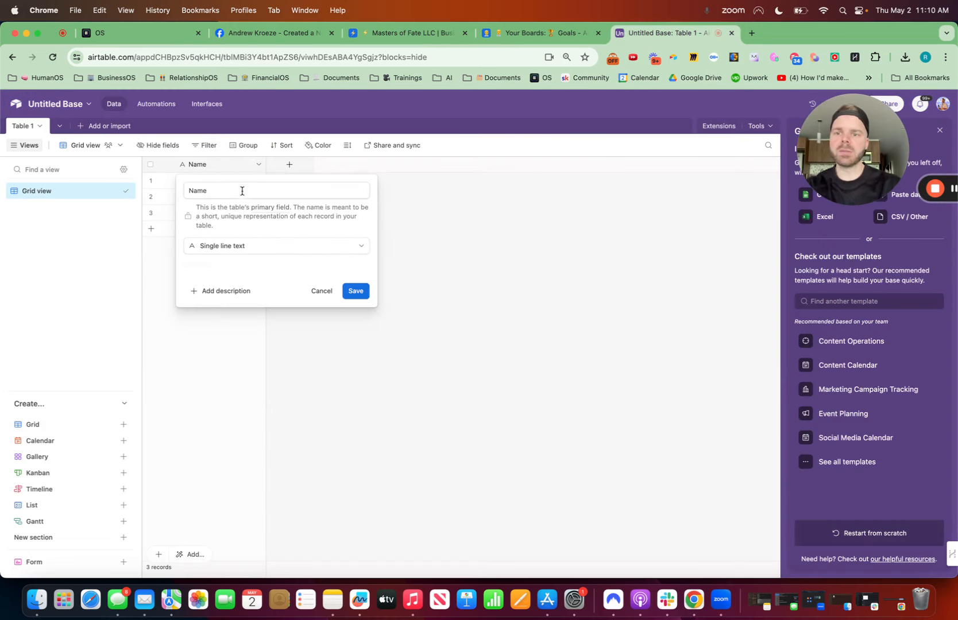
{"action": "key", "text": "ctrl+super+space"}
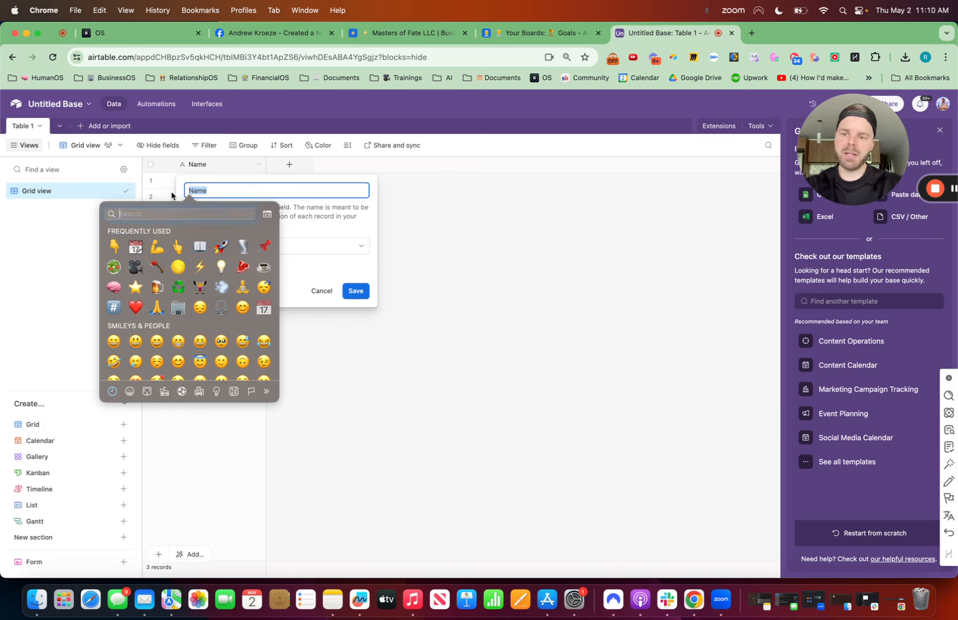
{"action": "type", "text": "star"}
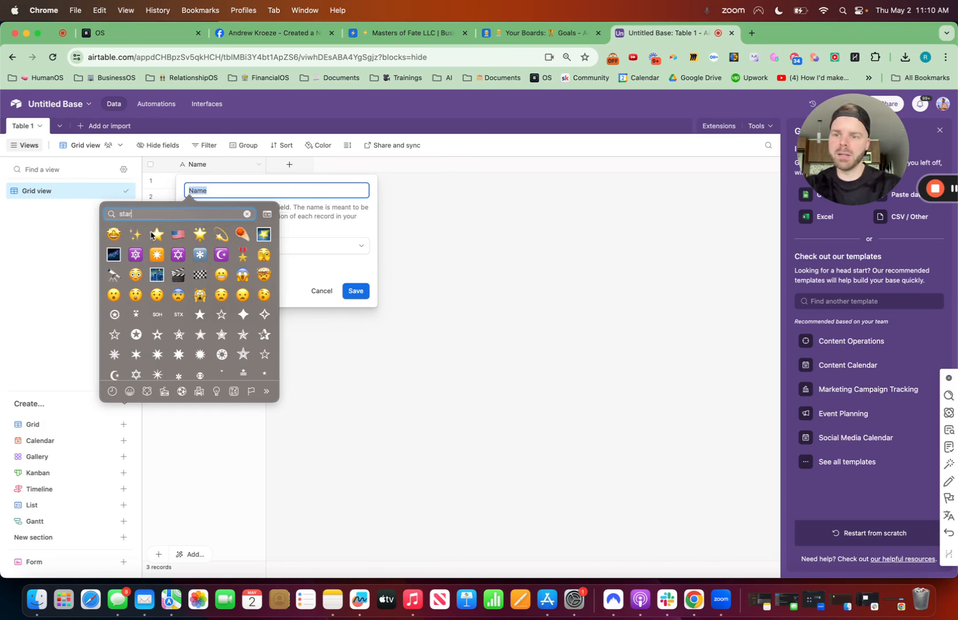
{"action": "left_click", "coordinate": [153, 233]}
{"action": "type", "text": "Goa"}
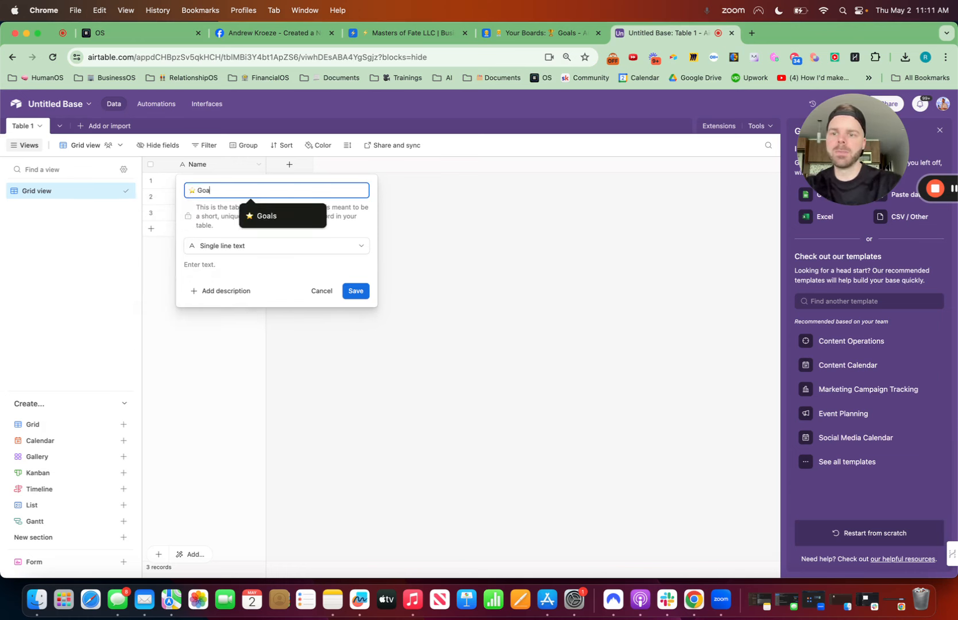
{"action": "type", "text": "l"}
{"action": "left_click", "coordinate": [355, 291]}
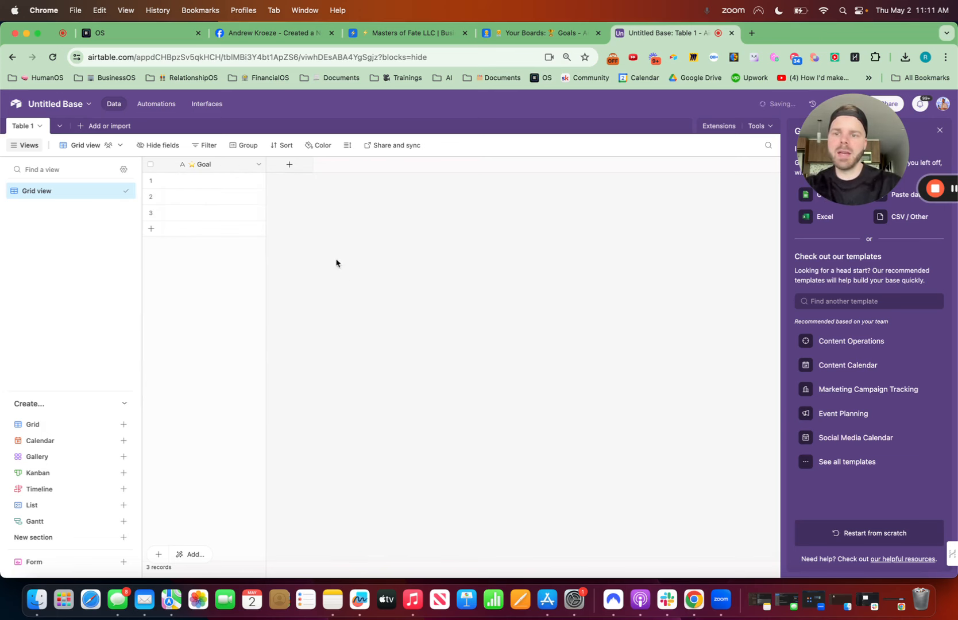
Step: Add a Date field named "Due Date" with a calendar emoji in front, in the Local date format
{"action": "left_click", "coordinate": [287, 166]}
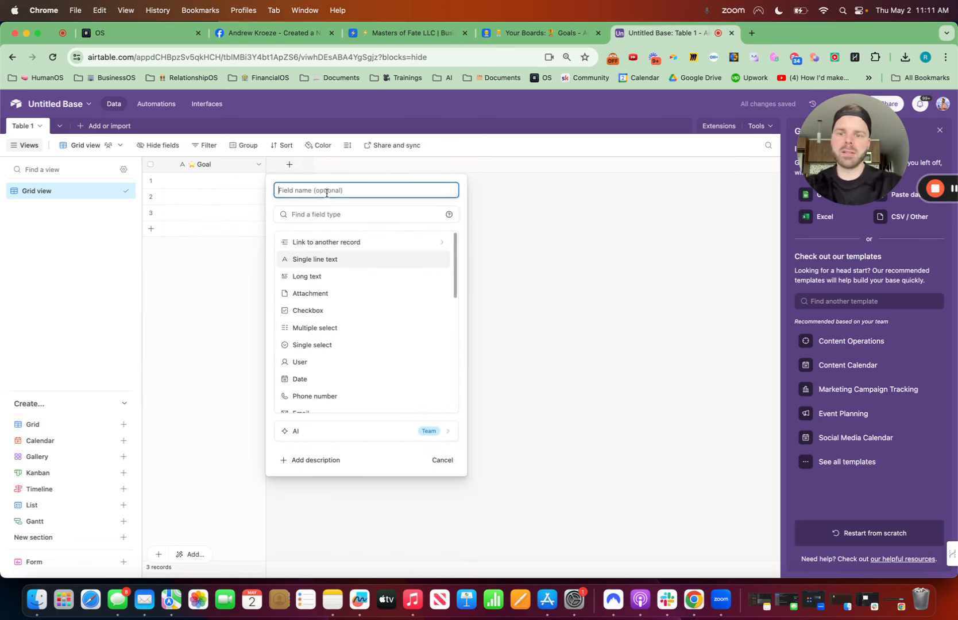
{"action": "key", "text": "ctrl+super+space"}
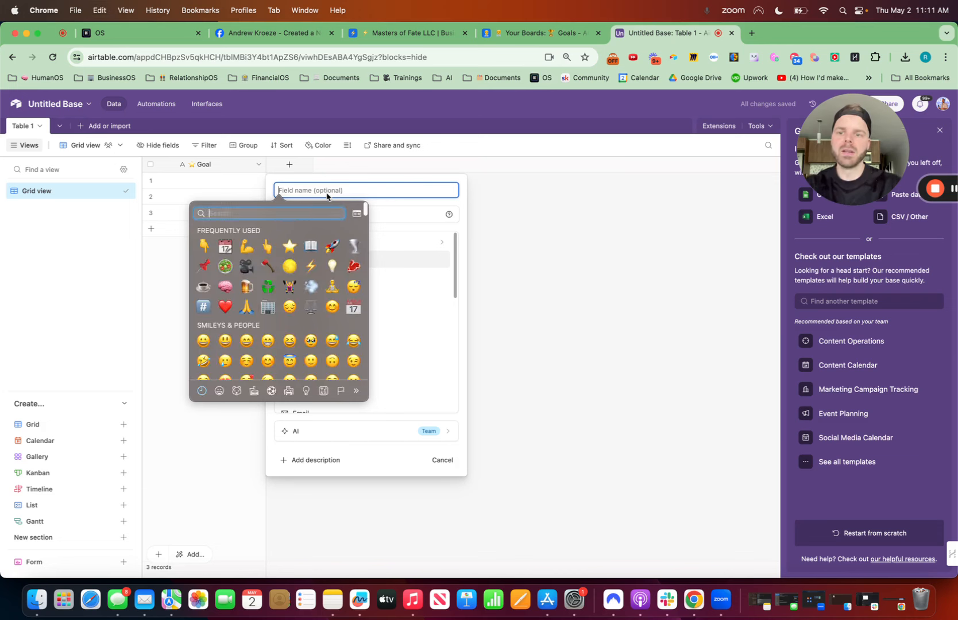
{"action": "left_click", "coordinate": [226, 247]}
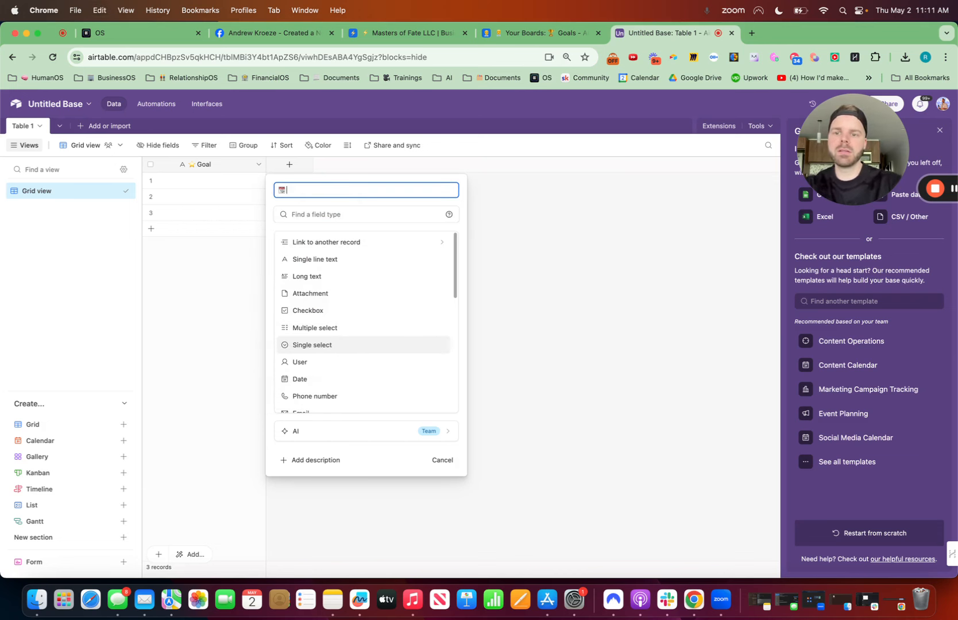
{"action": "left_click", "coordinate": [360, 213]}
{"action": "type", "text": "date"}
{"action": "left_click", "coordinate": [347, 253]}
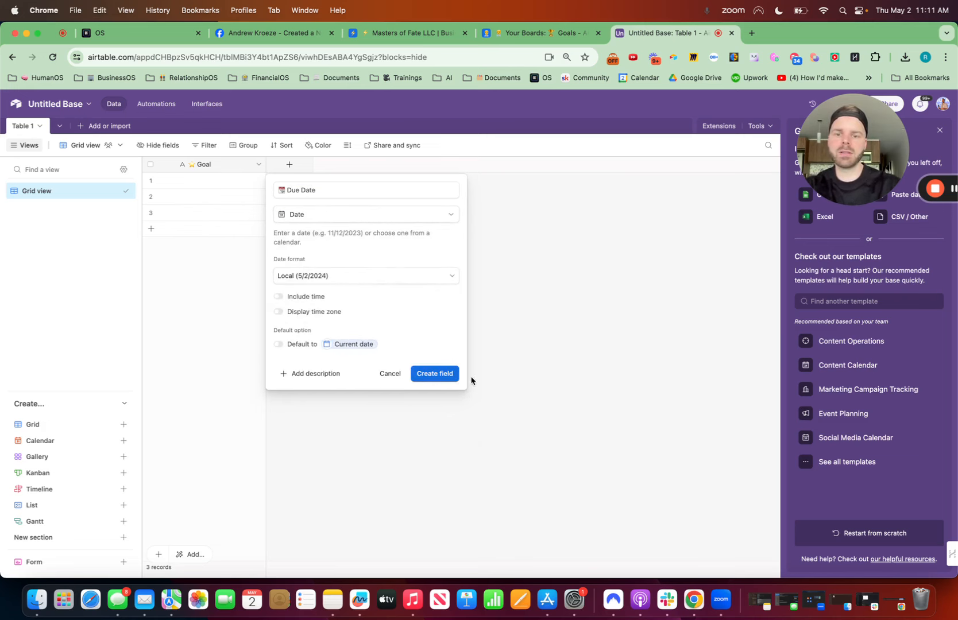
{"action": "left_click", "coordinate": [448, 376]}
Step: Add a User field named "Responsible" with a man emoji in front of the name
{"action": "left_click", "coordinate": [377, 165]}
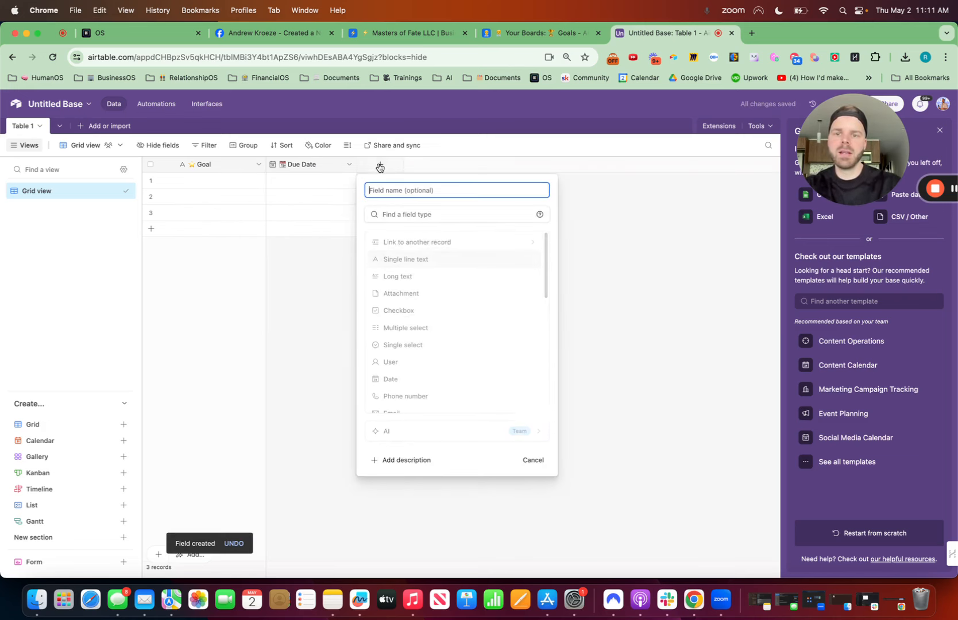
{"action": "key", "text": "ctrl+super+space"}
{"action": "type", "text": "man"}
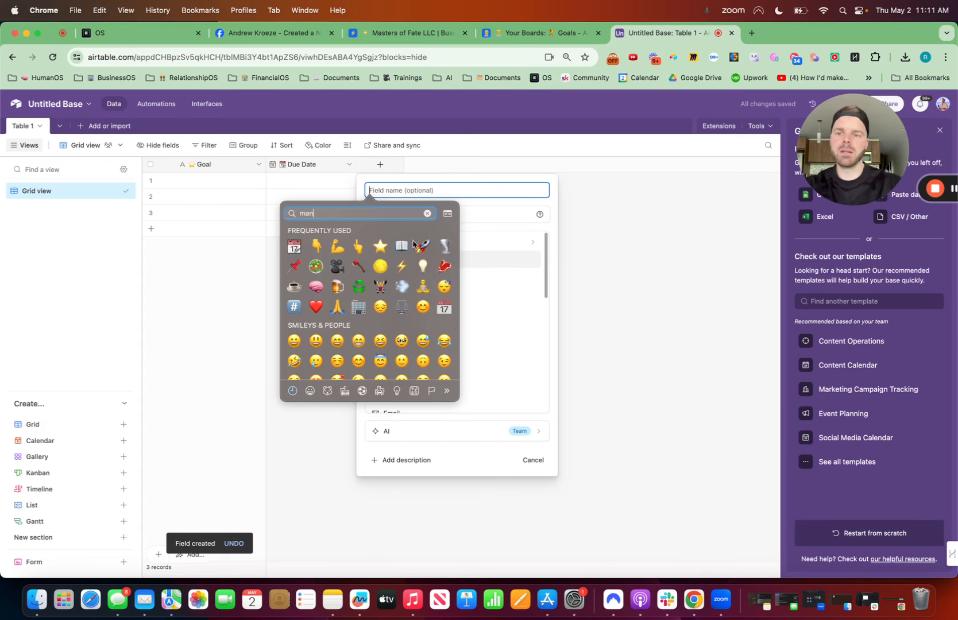
{"action": "left_click", "coordinate": [422, 273]}
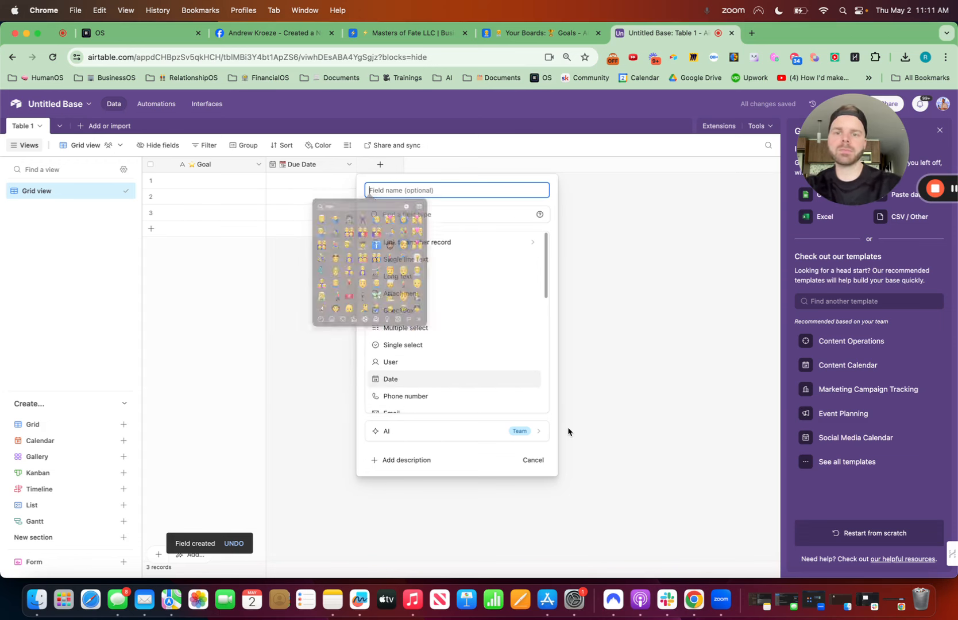
{"action": "type", "text": "Responsible"}
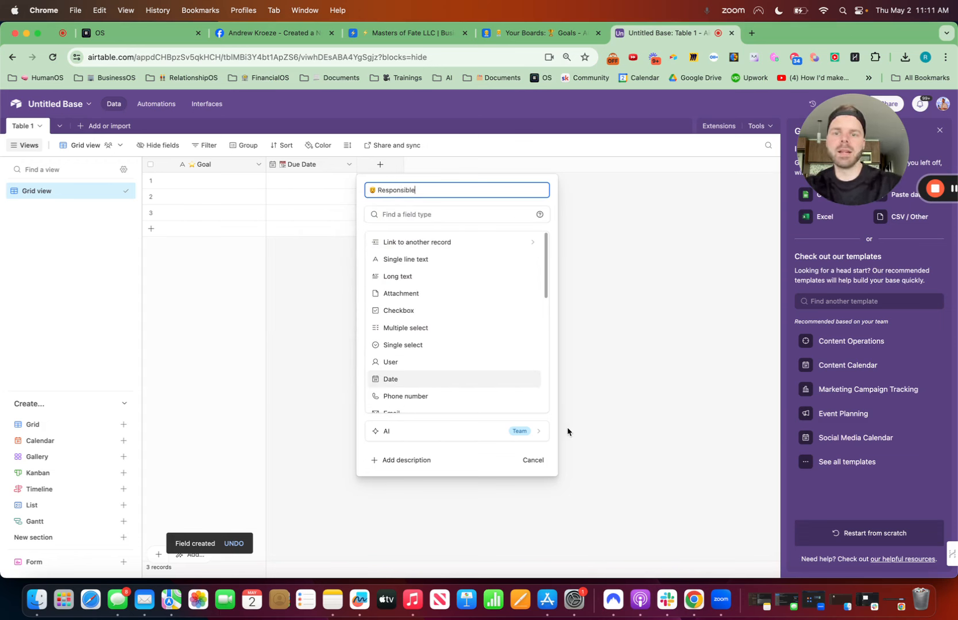
{"action": "left_click", "coordinate": [464, 216]}
{"action": "type", "text": "user"}
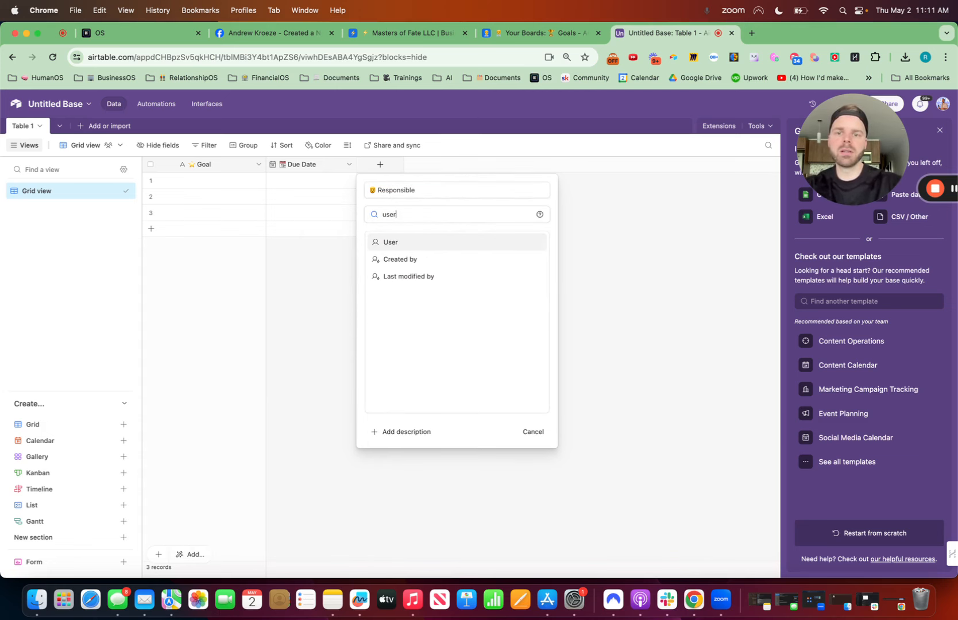
{"action": "left_click", "coordinate": [419, 241]}
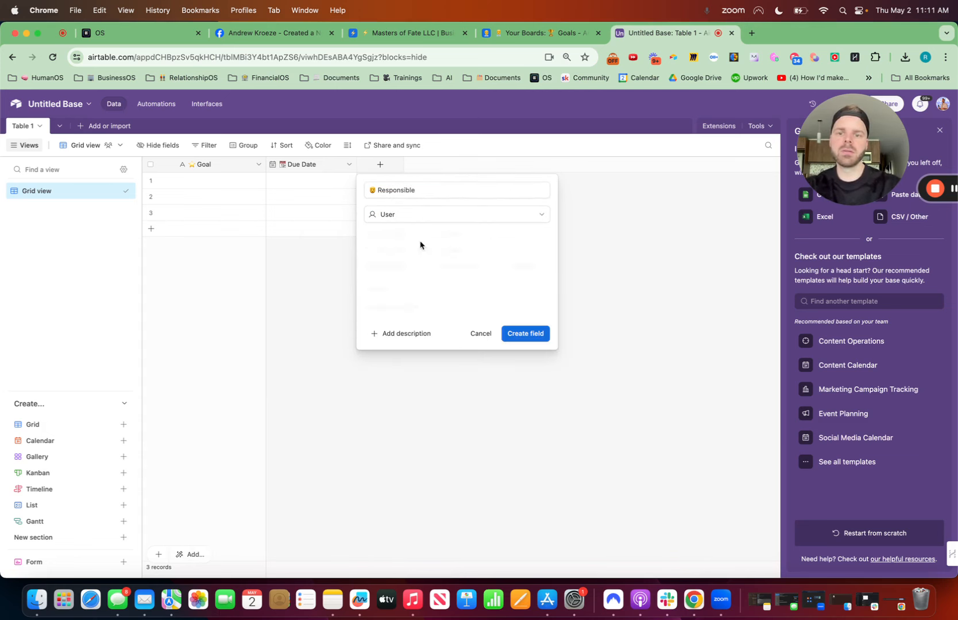
{"action": "left_click", "coordinate": [532, 335]}
Step: Add a Number field named "🎯 Target" with one decimal place and the thousands separator shown
{"action": "left_click", "coordinate": [470, 165]}
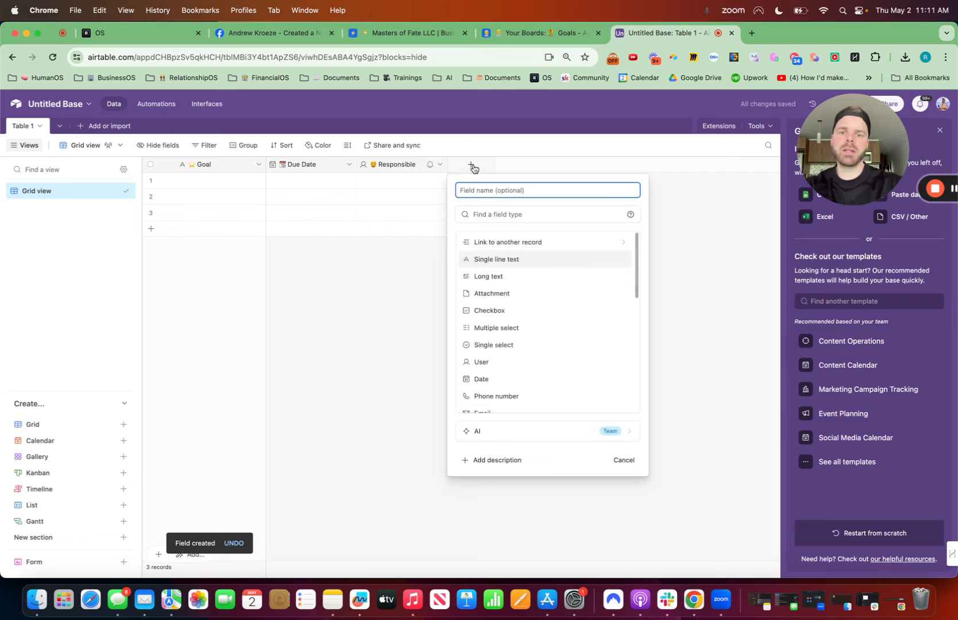
{"action": "key", "text": "ctrl+super+space"}
{"action": "type", "text": "target"}
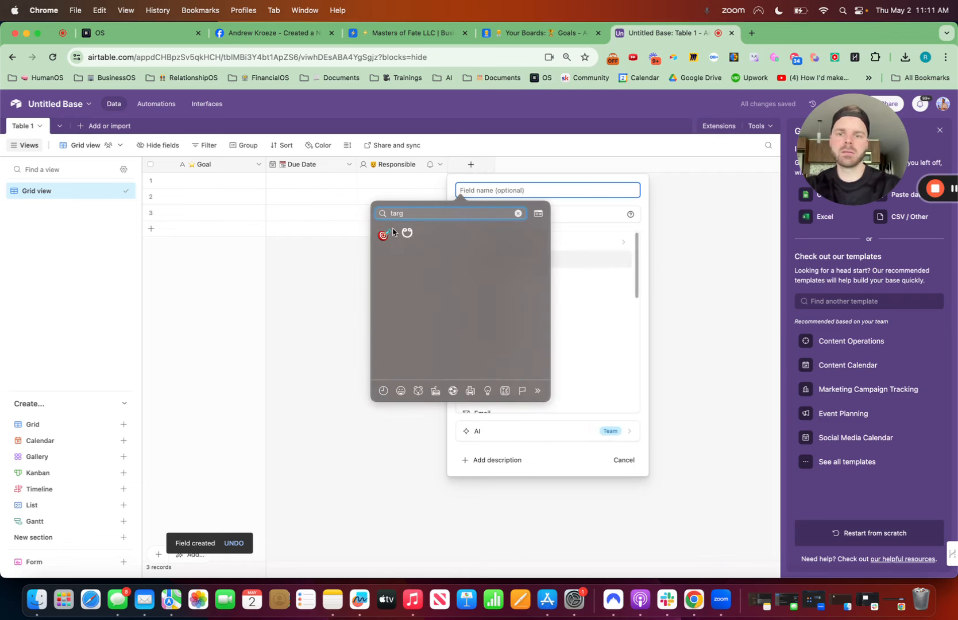
{"action": "key", "text": "Return"}
{"action": "type", "text": "Target"}
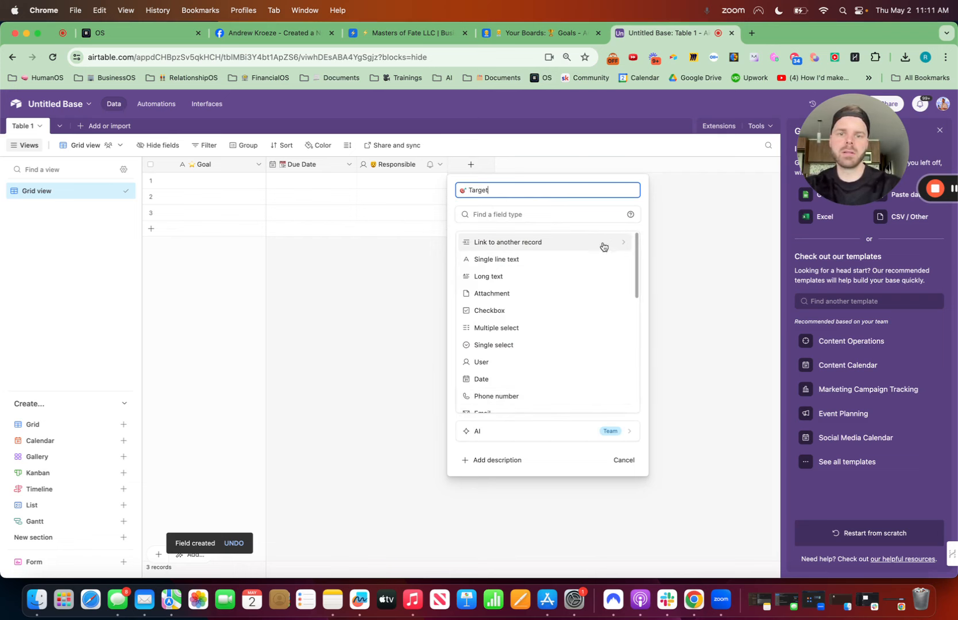
{"action": "left_click", "coordinate": [554, 214]}
{"action": "type", "text": "num"}
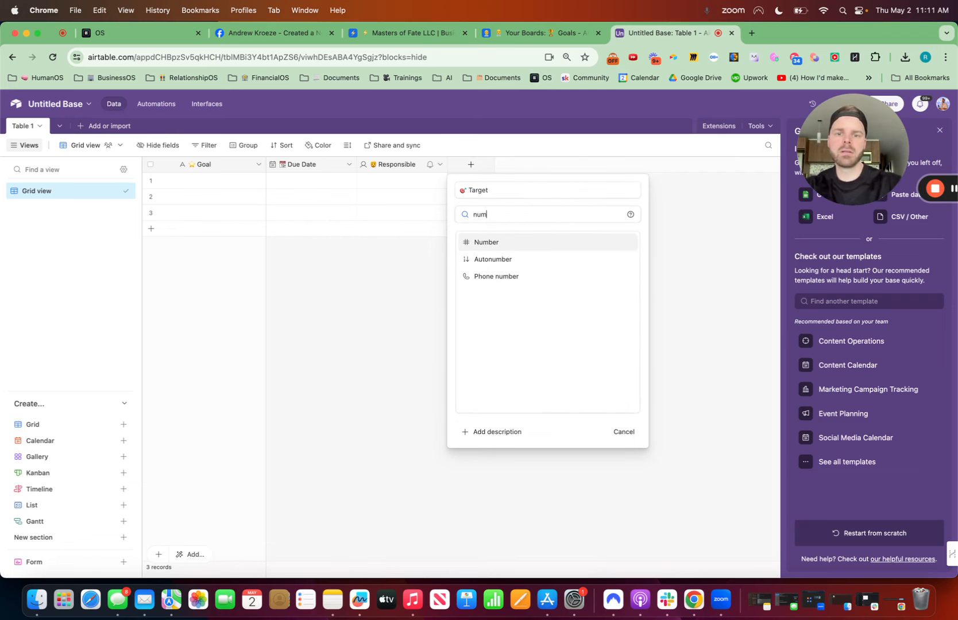
{"action": "left_click", "coordinate": [511, 242]}
{"action": "left_click", "coordinate": [486, 331]}
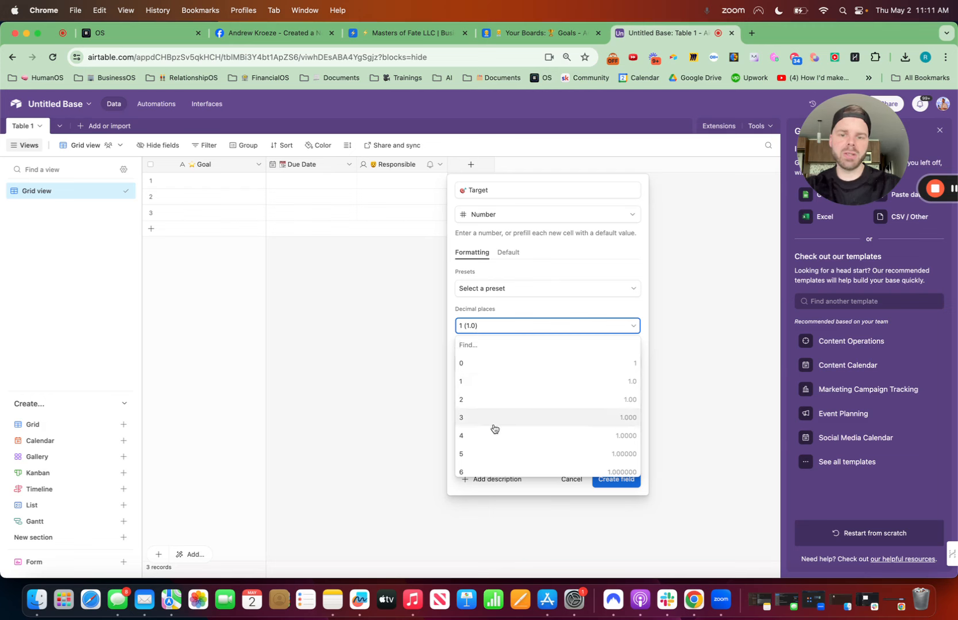
{"action": "left_click", "coordinate": [537, 306]}
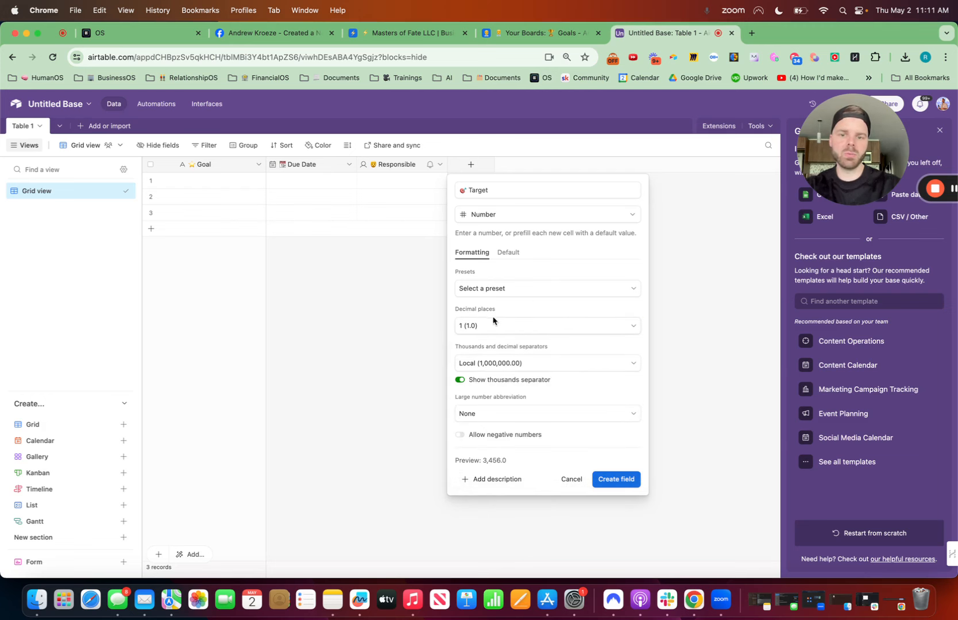
{"action": "left_click", "coordinate": [616, 479]}
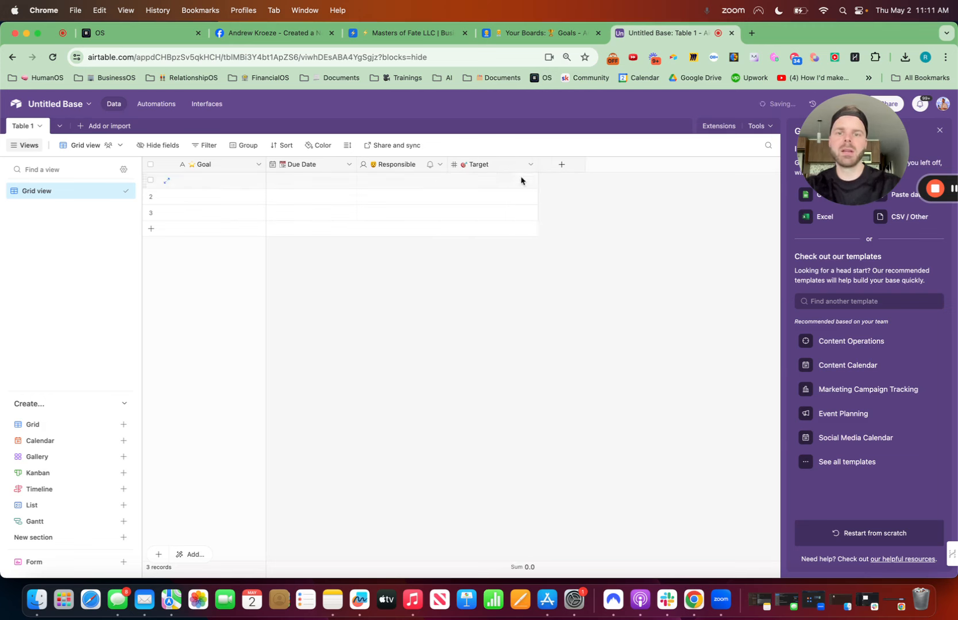
Step: Copy the Off-Track status cell of the first goal in the BusinessOS Goals table, and return to the new base
{"action": "left_click", "coordinate": [561, 165]}
{"action": "key", "text": "ctrl+super+space"}
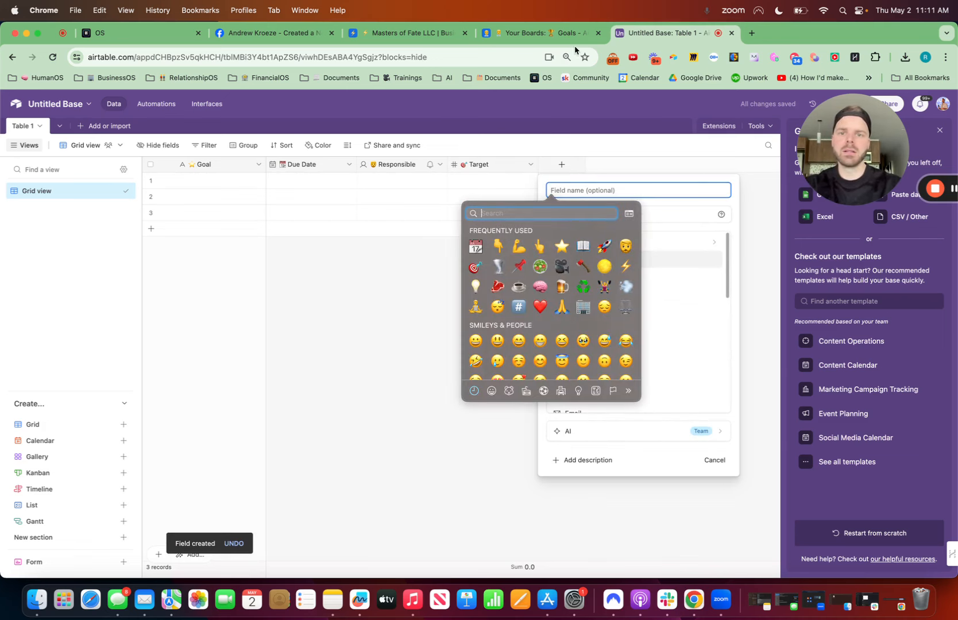
{"action": "left_click", "coordinate": [404, 33]}
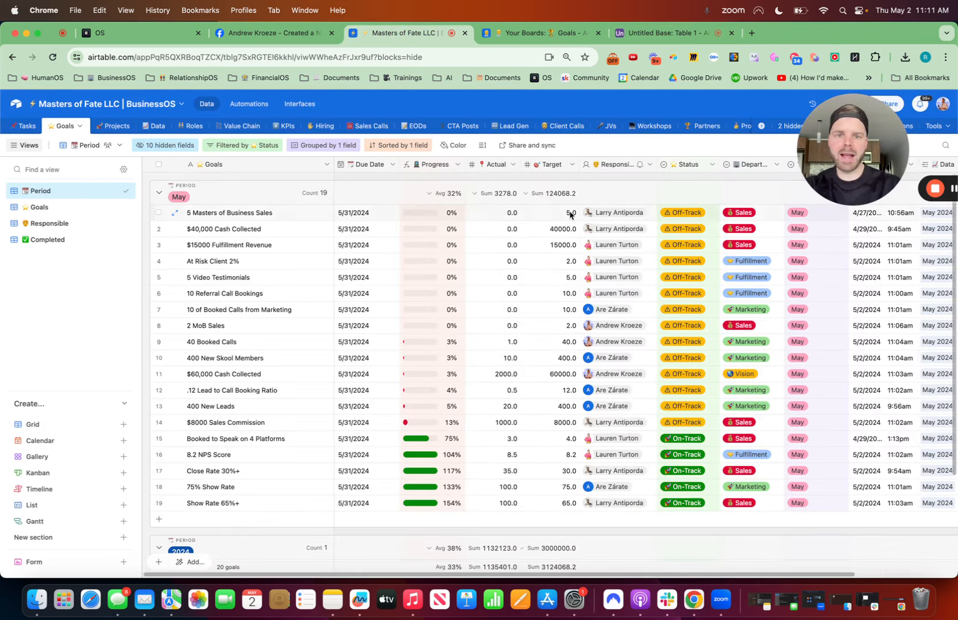
{"action": "left_click", "coordinate": [697, 211]}
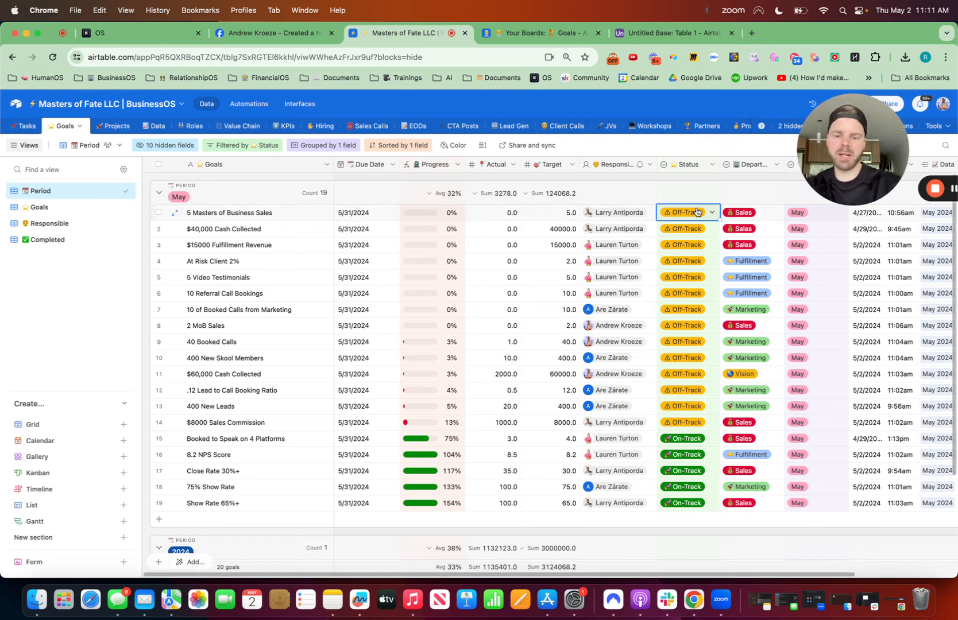
{"action": "key", "text": "super+c"}
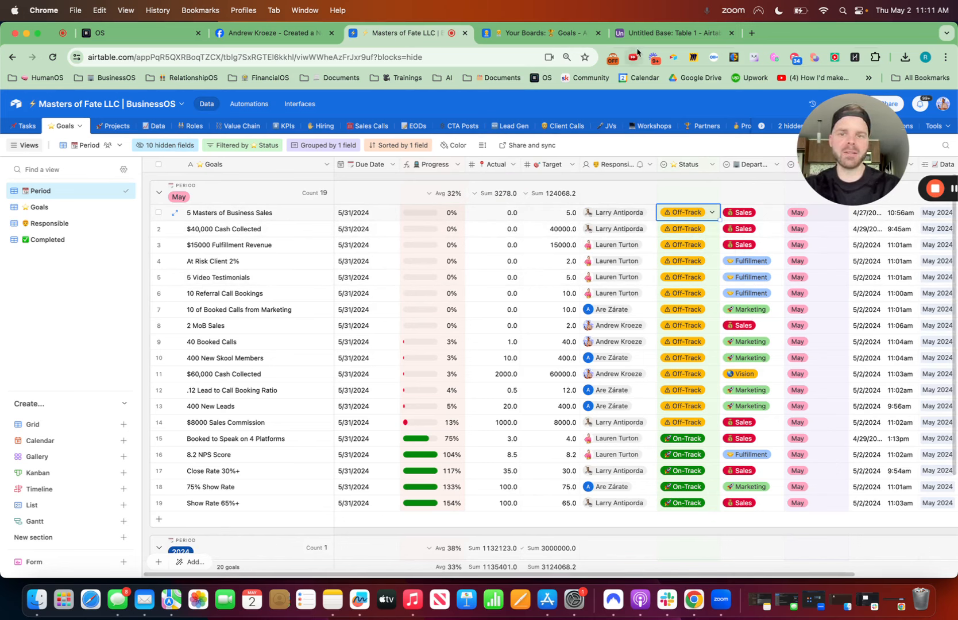
{"action": "left_click", "coordinate": [660, 33]}
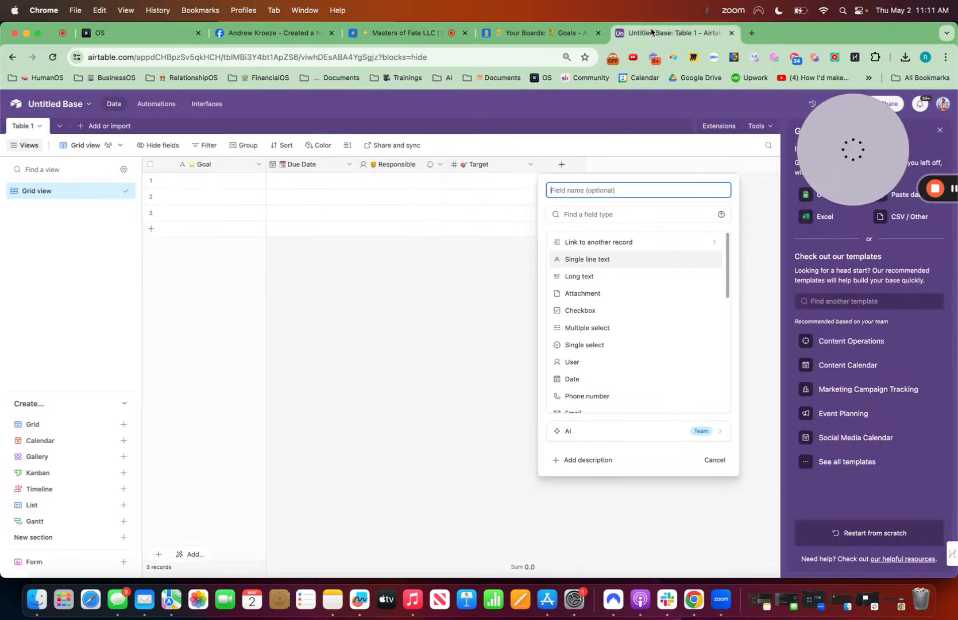
Step: Add a Number field named "📍 Actual" after the Target field
{"action": "key", "text": "ctrl+super+space"}
{"action": "type", "text": "pin"}
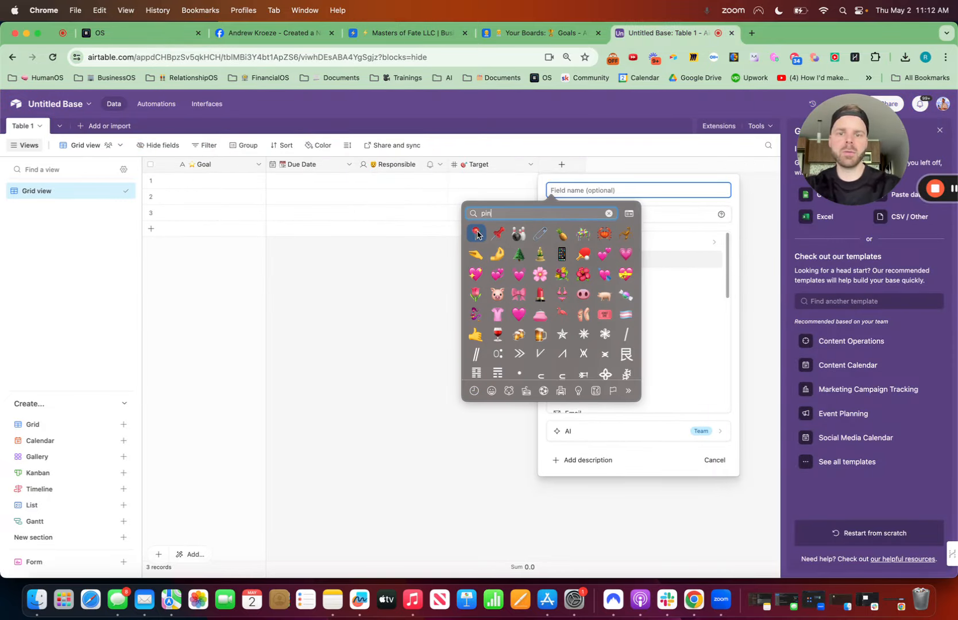
{"action": "left_click", "coordinate": [476, 234]}
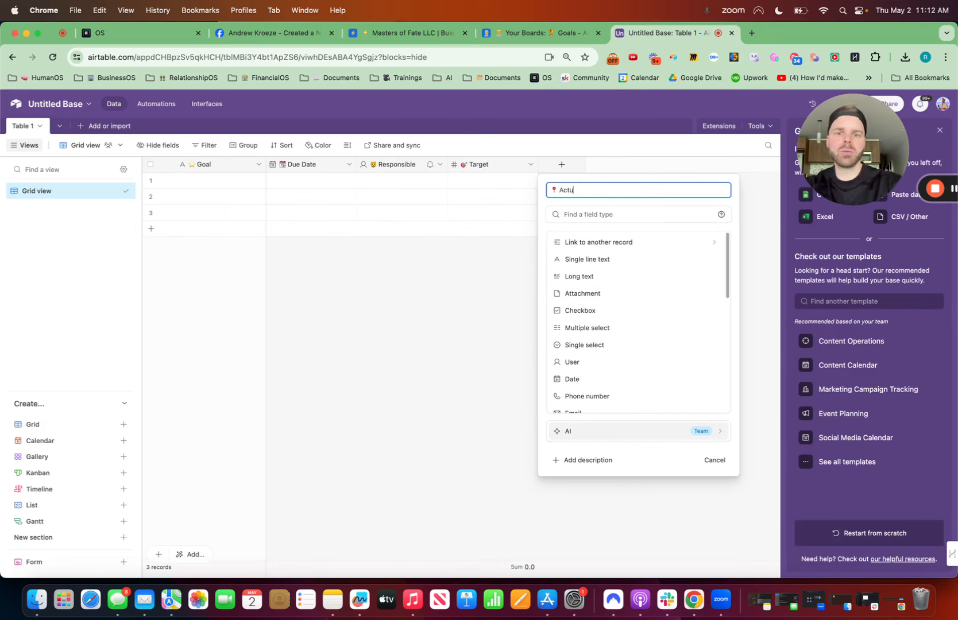
{"action": "left_click", "coordinate": [625, 215]}
{"action": "type", "text": "num"}
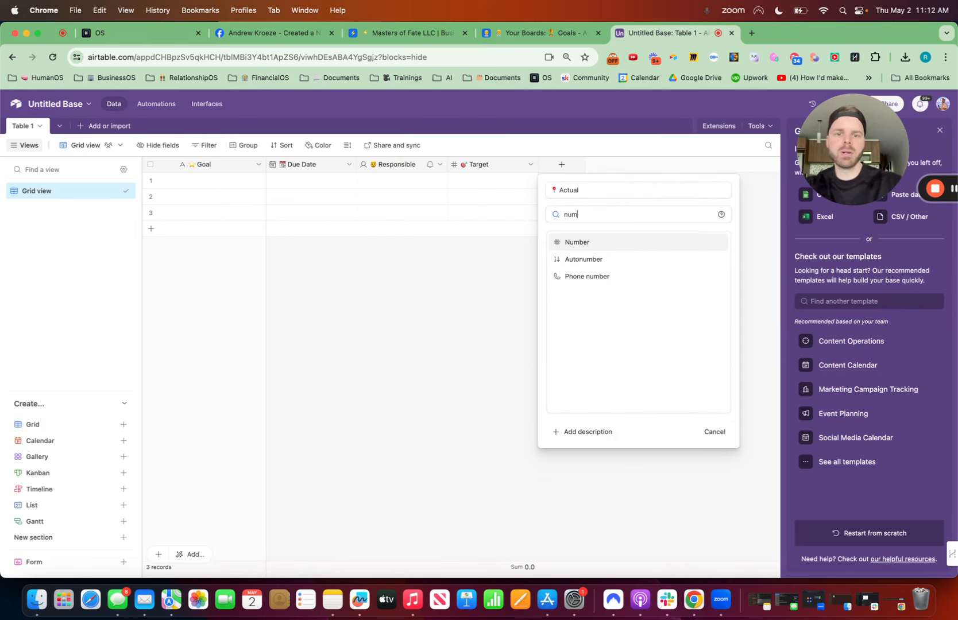
{"action": "left_click", "coordinate": [577, 242]}
{"action": "left_click", "coordinate": [718, 480]}
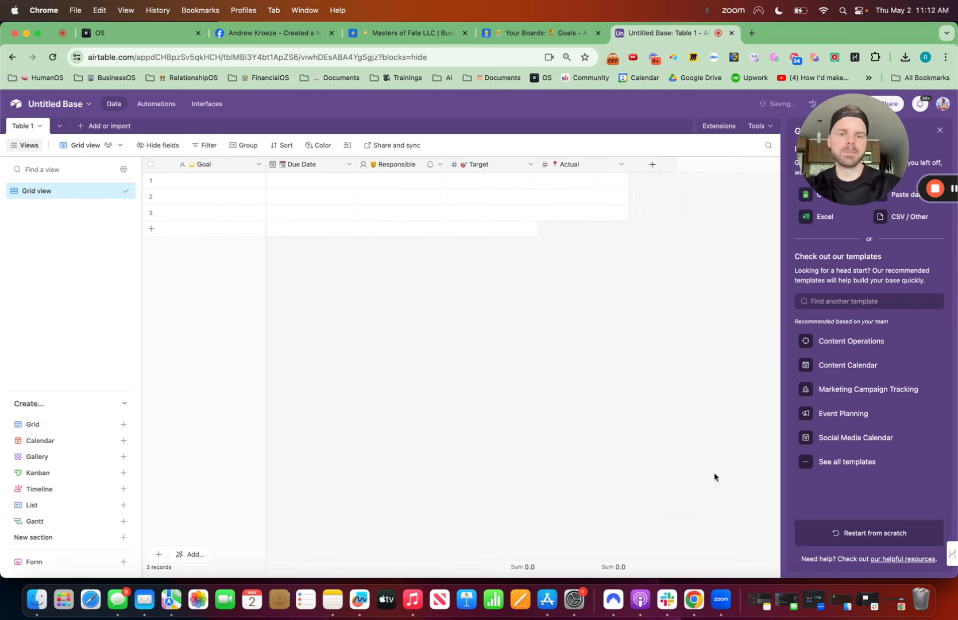
Step: Add a Single line text field named "🚀 Status" after the Actual field
{"action": "left_click", "coordinate": [652, 168]}
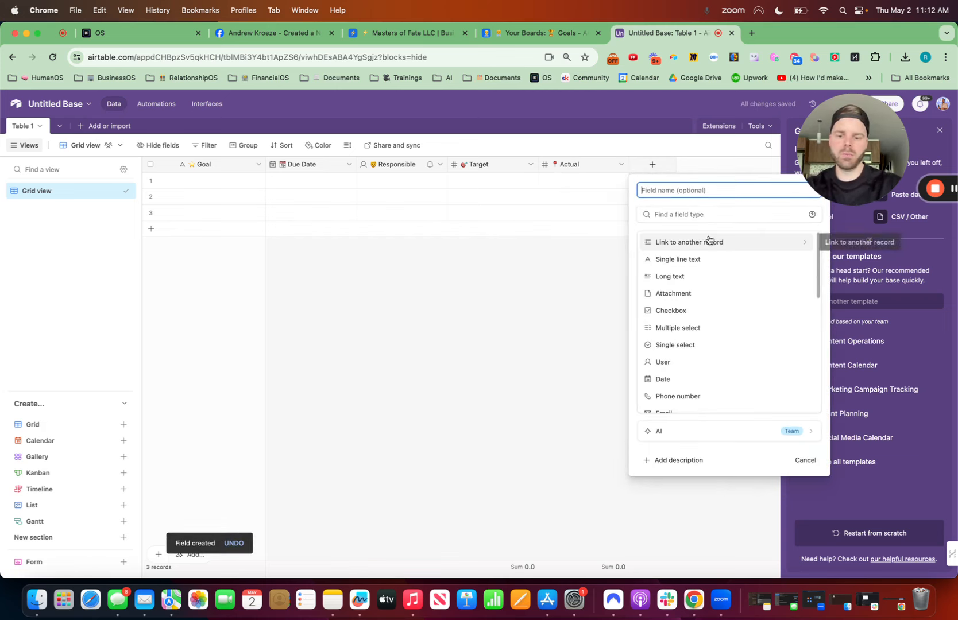
{"action": "key", "text": "ctrl+super+space"}
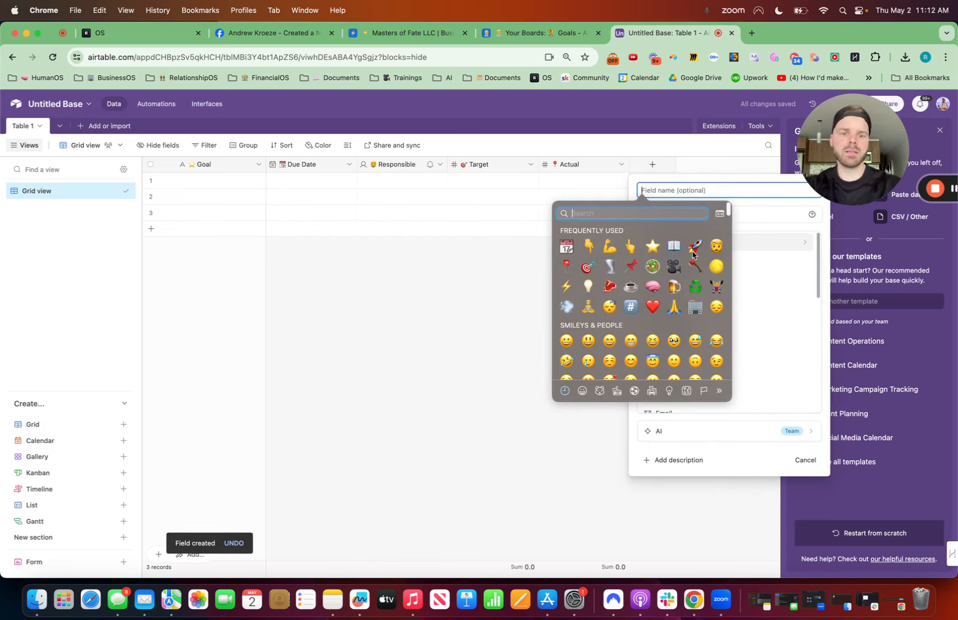
{"action": "left_click", "coordinate": [693, 249]}
{"action": "type", "text": "Status"}
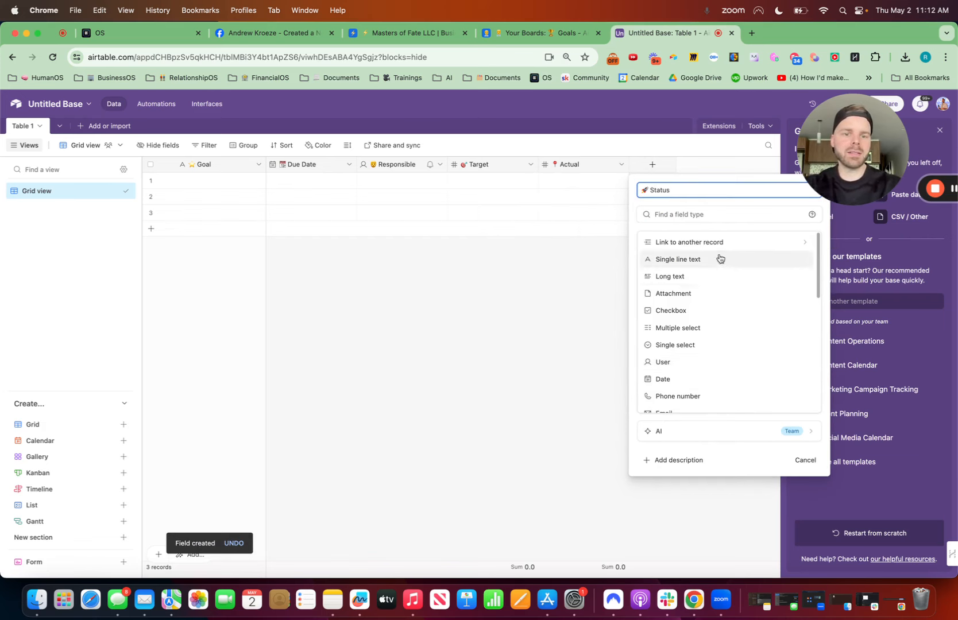
{"action": "left_click", "coordinate": [719, 258]}
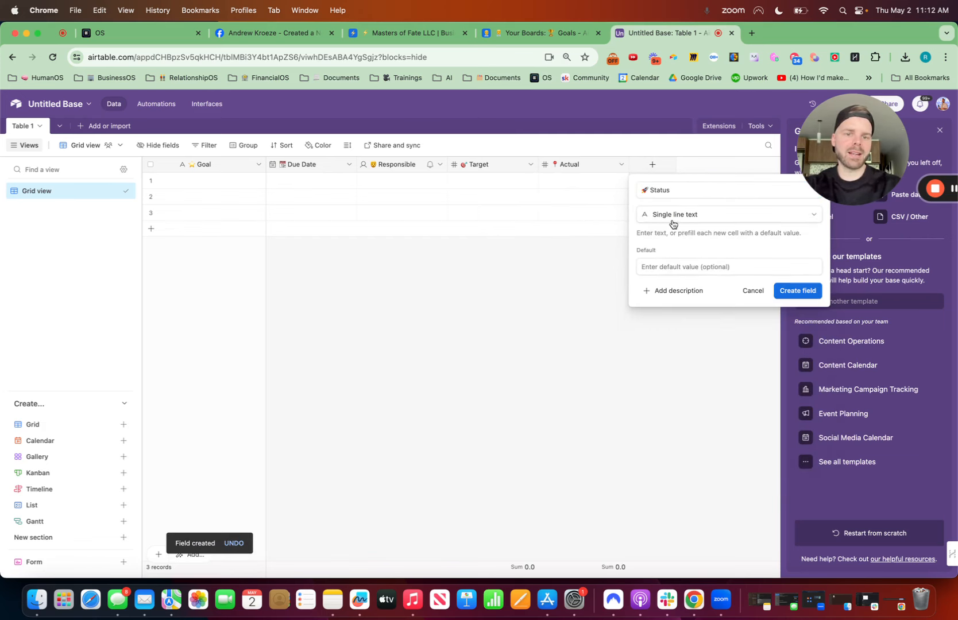
{"action": "left_click", "coordinate": [798, 290]}
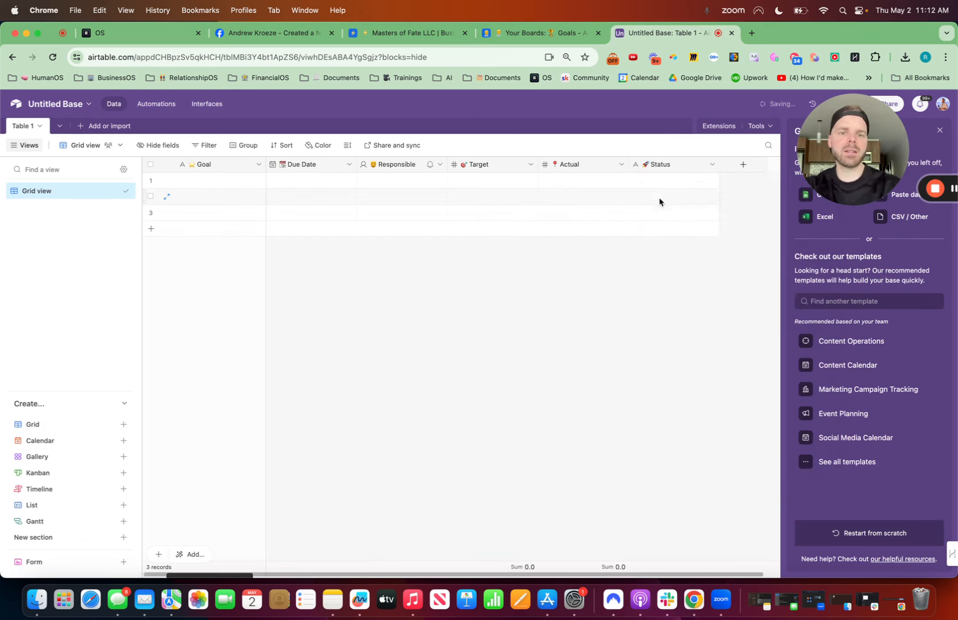
Step: Paste the copied Off-Track status into the first record's Status cell, and look through the field's options
{"action": "left_click", "coordinate": [654, 186]}
{"action": "key", "text": "super+v"}
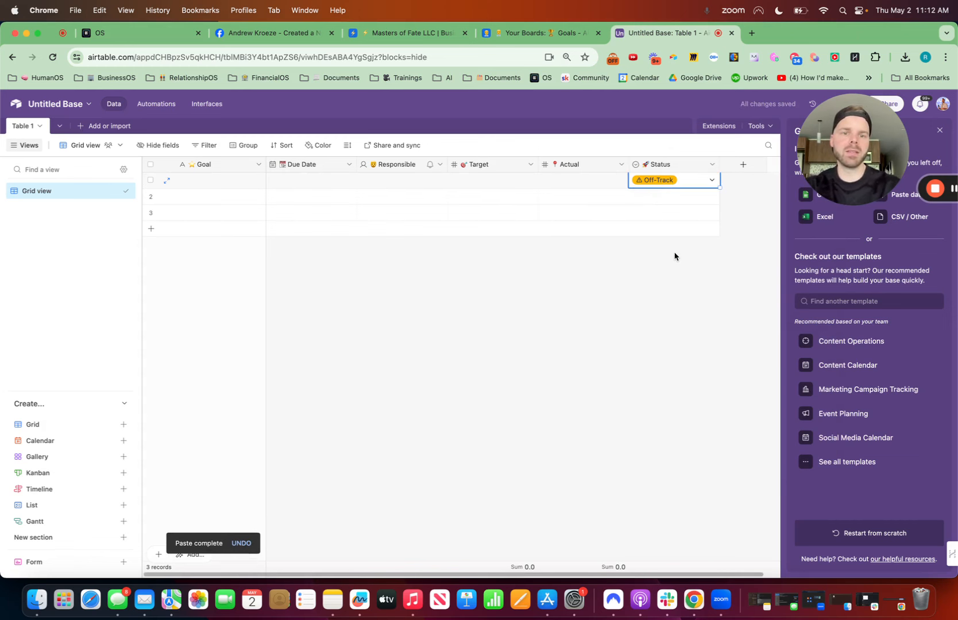
{"action": "left_click", "coordinate": [693, 188]}
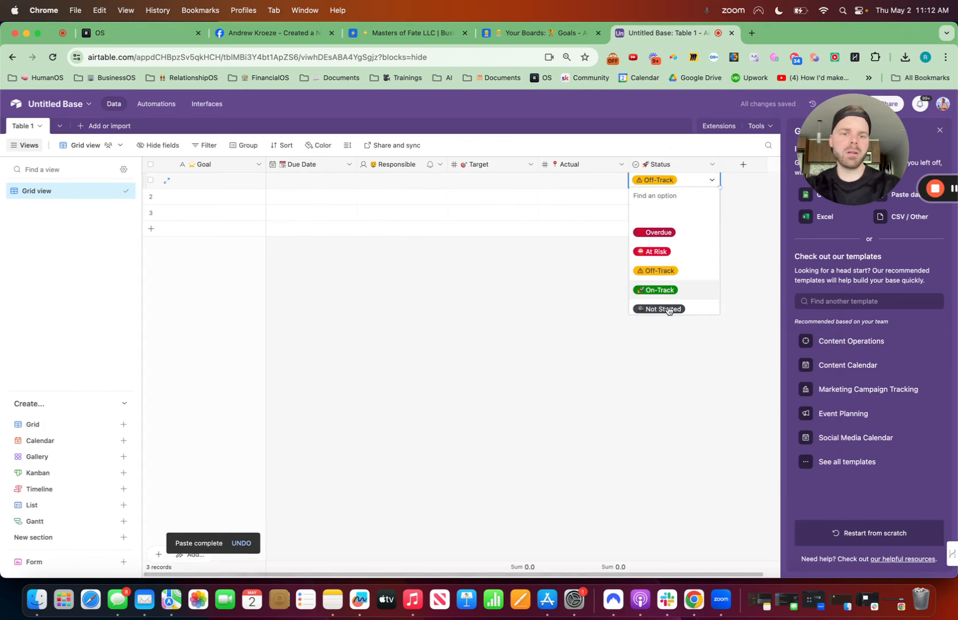
{"action": "scroll", "coordinate": [662, 269], "scroll_direction": "down", "scroll_amount": 2}
{"action": "scroll", "coordinate": [660, 255], "scroll_direction": "up", "scroll_amount": 3}
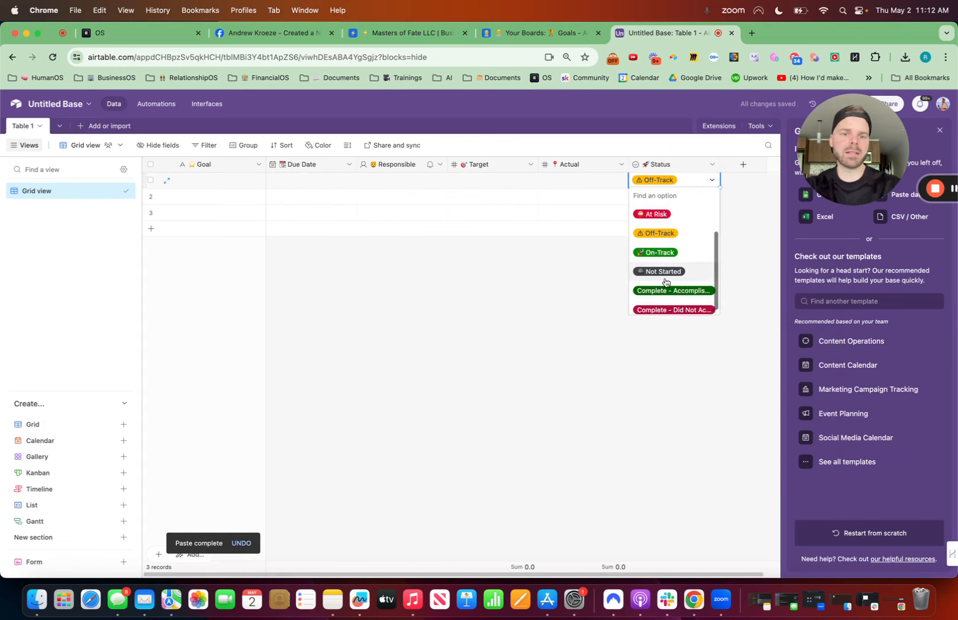
{"action": "scroll", "coordinate": [659, 265], "scroll_direction": "down", "scroll_amount": 2}
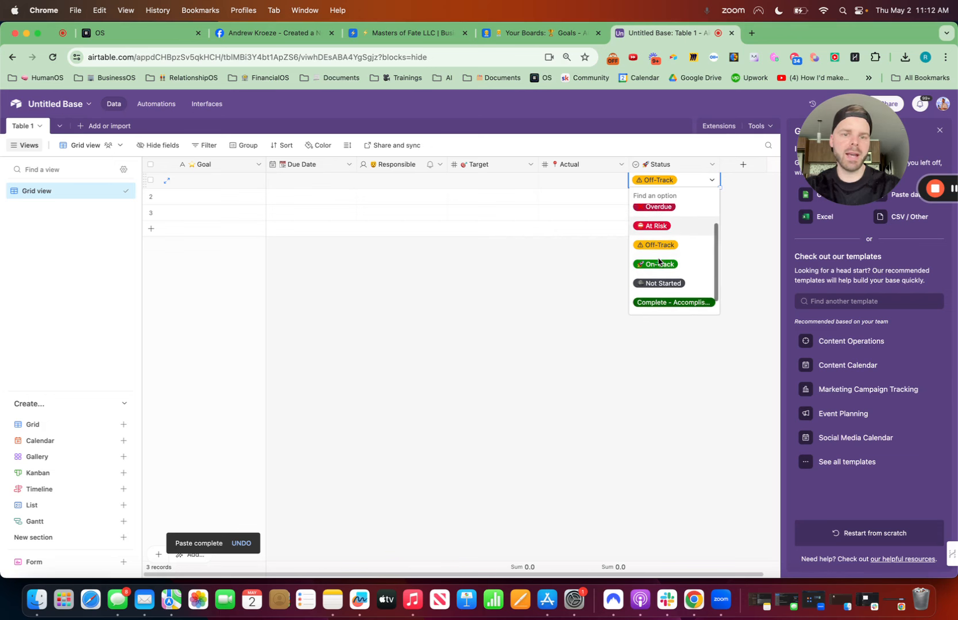
{"action": "scroll", "coordinate": [661, 291], "scroll_direction": "down", "scroll_amount": 1}
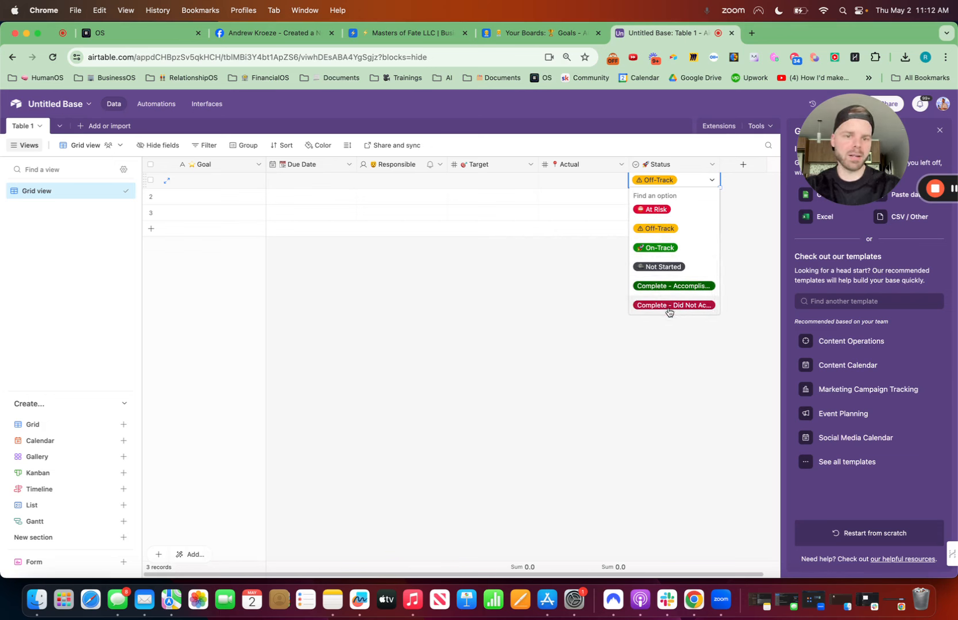
{"action": "left_click", "coordinate": [544, 321]}
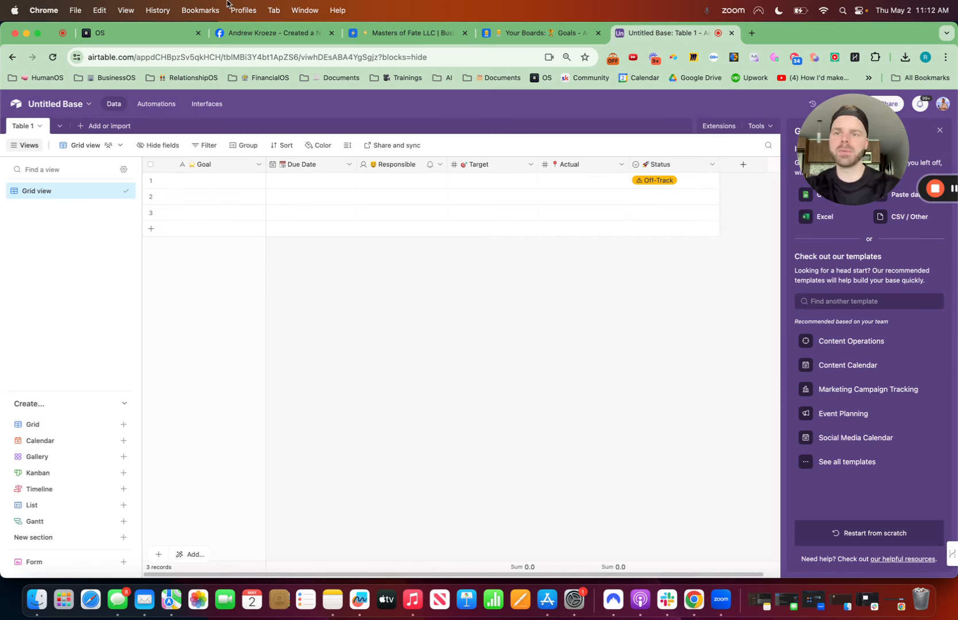
Step: Copy the Sales department cell of the "2 MoB Sales" goal on the Goals board, and return to the new base
{"action": "left_click", "coordinate": [528, 40]}
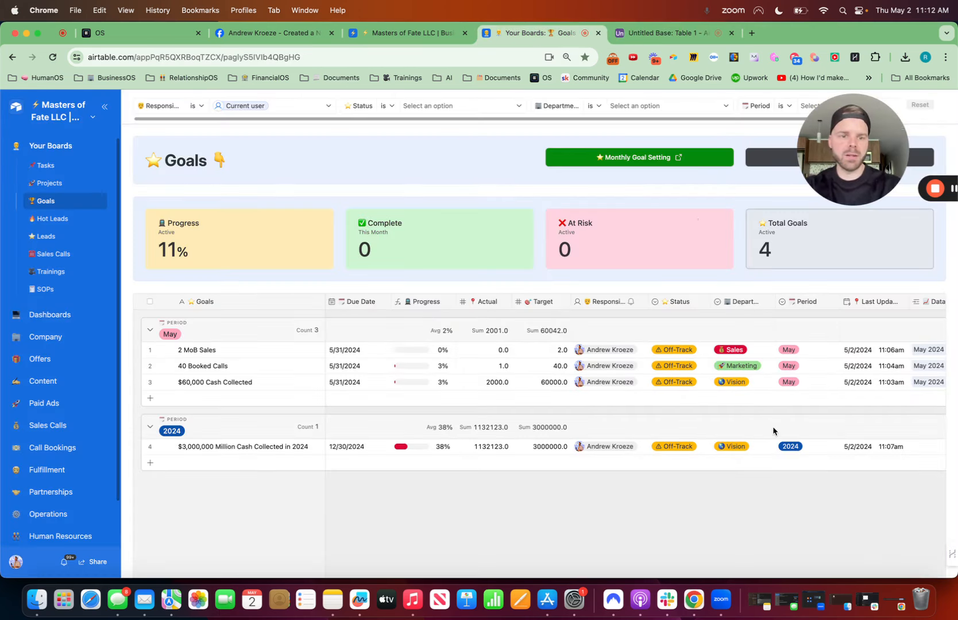
{"action": "scroll", "coordinate": [772, 428], "scroll_direction": "right", "scroll_amount": 3}
{"action": "left_click", "coordinate": [658, 350]}
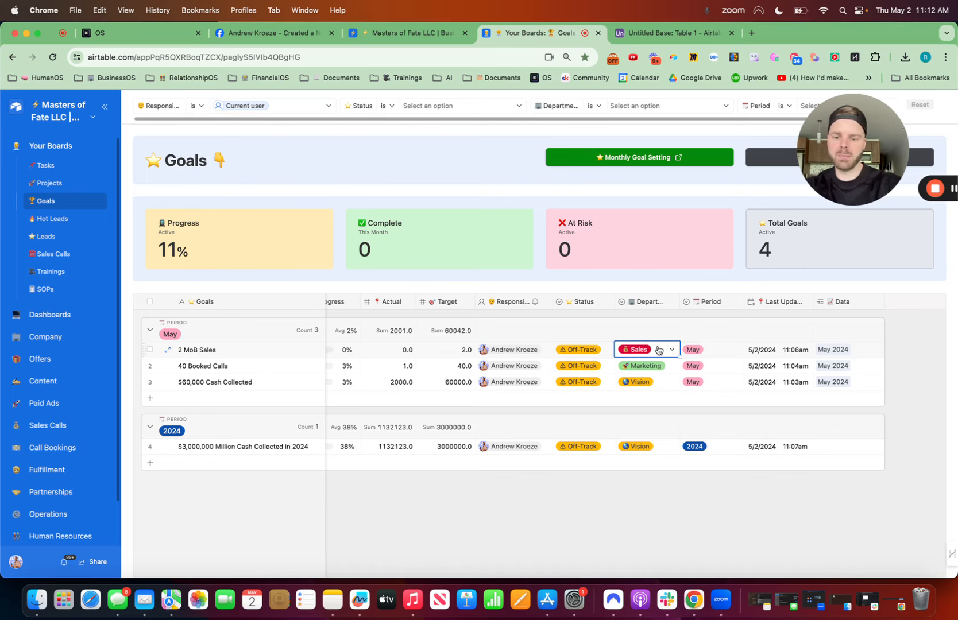
{"action": "left_click", "coordinate": [666, 37]}
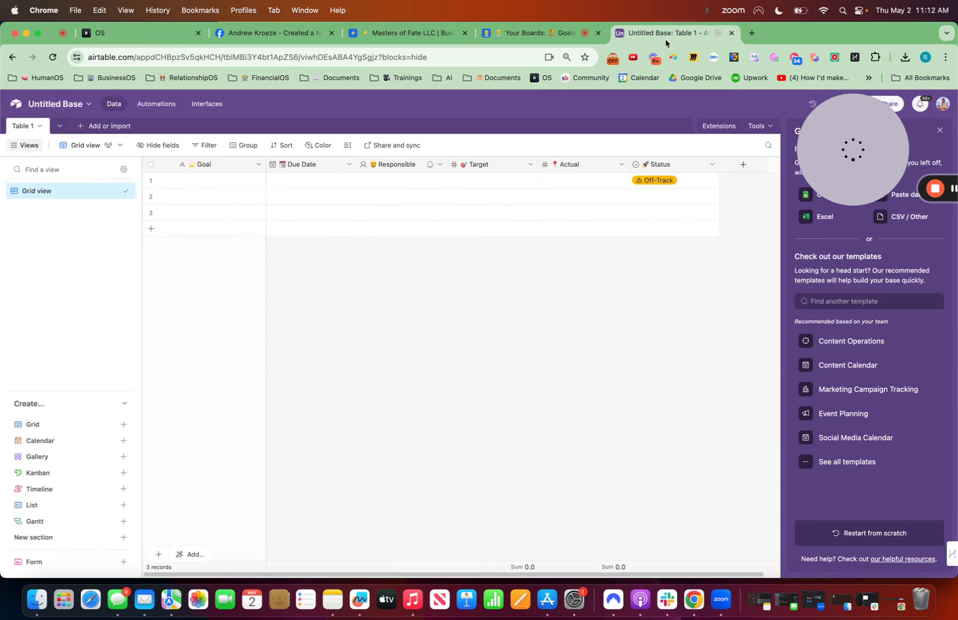
Step: Add a Single line text field named "Department" with a building emoji in front of the name
{"action": "left_click", "coordinate": [742, 165]}
{"action": "key", "text": "ctrl+super+space"}
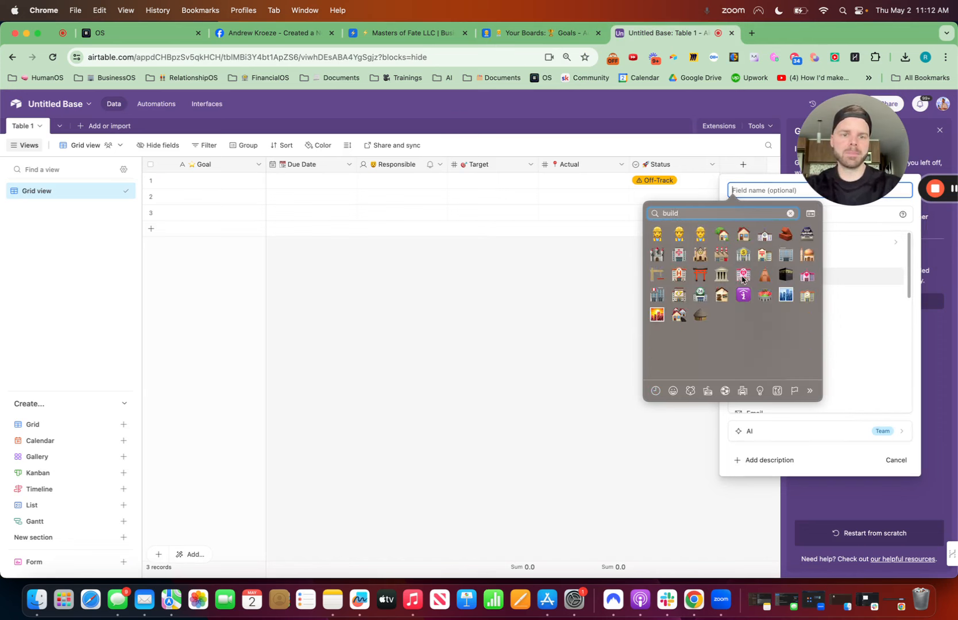
{"action": "left_click", "coordinate": [780, 257]}
{"action": "type", "text": "Department"}
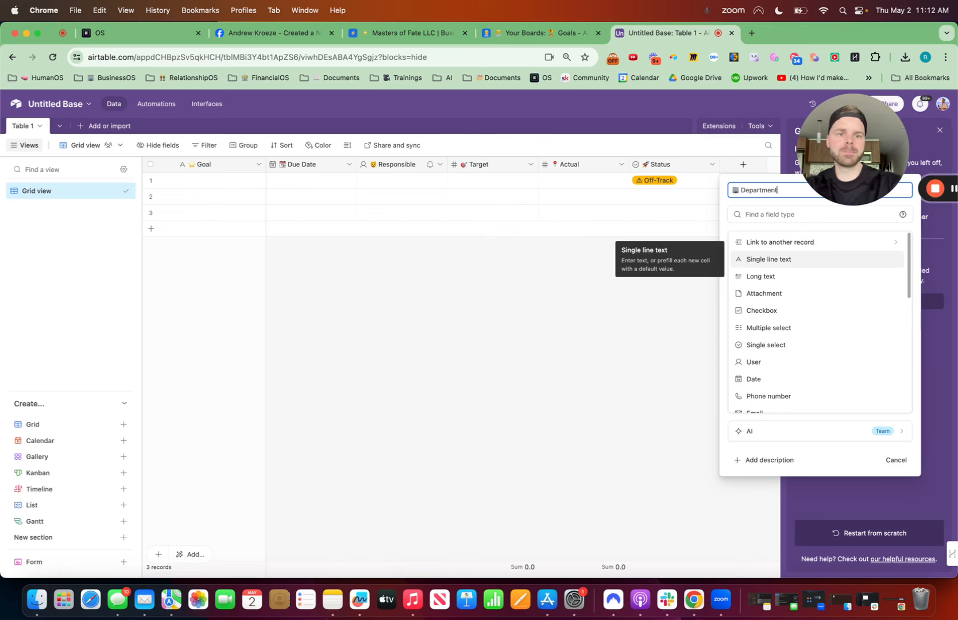
{"action": "left_click", "coordinate": [768, 214]}
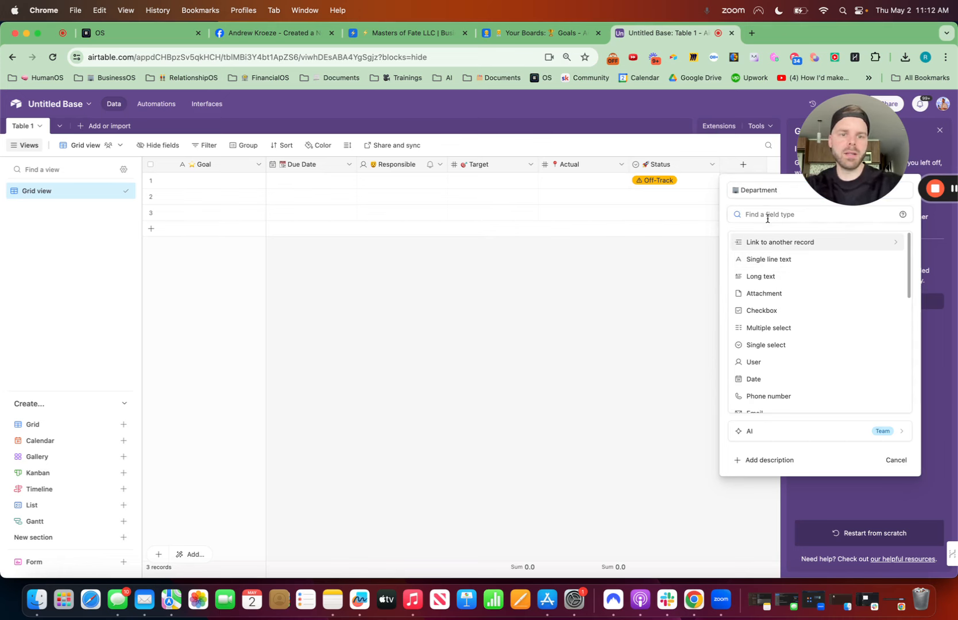
{"action": "left_click", "coordinate": [779, 258]}
{"action": "left_click", "coordinate": [878, 291]}
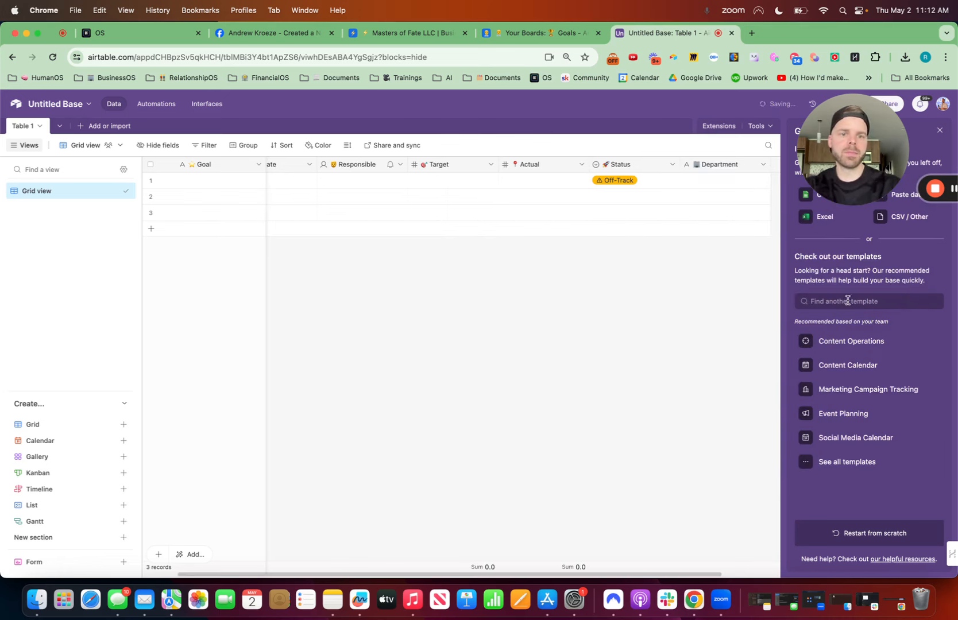
Step: Paste the copied Sales department into the first record's Department cell, and look through the field's options
{"action": "left_click", "coordinate": [709, 186]}
{"action": "type", "text": "Sales"}
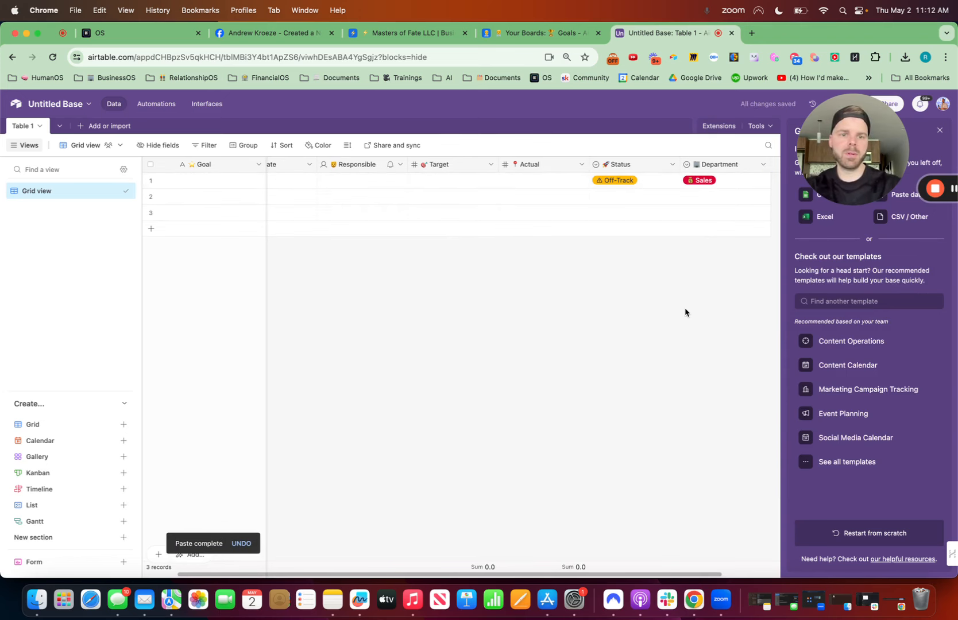
{"action": "left_click", "coordinate": [737, 182]}
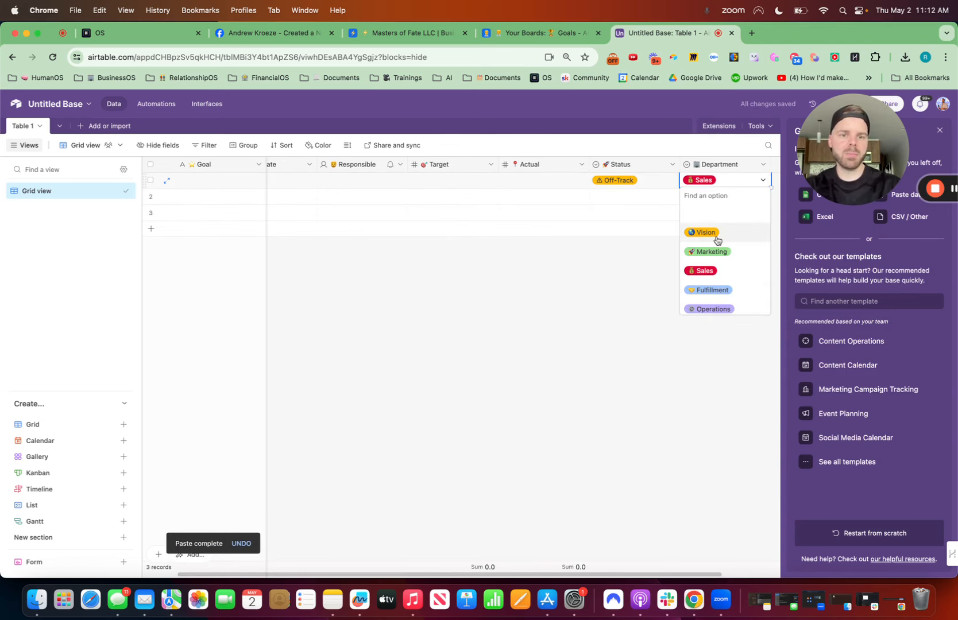
{"action": "scroll", "coordinate": [717, 262], "scroll_direction": "down", "scroll_amount": 2}
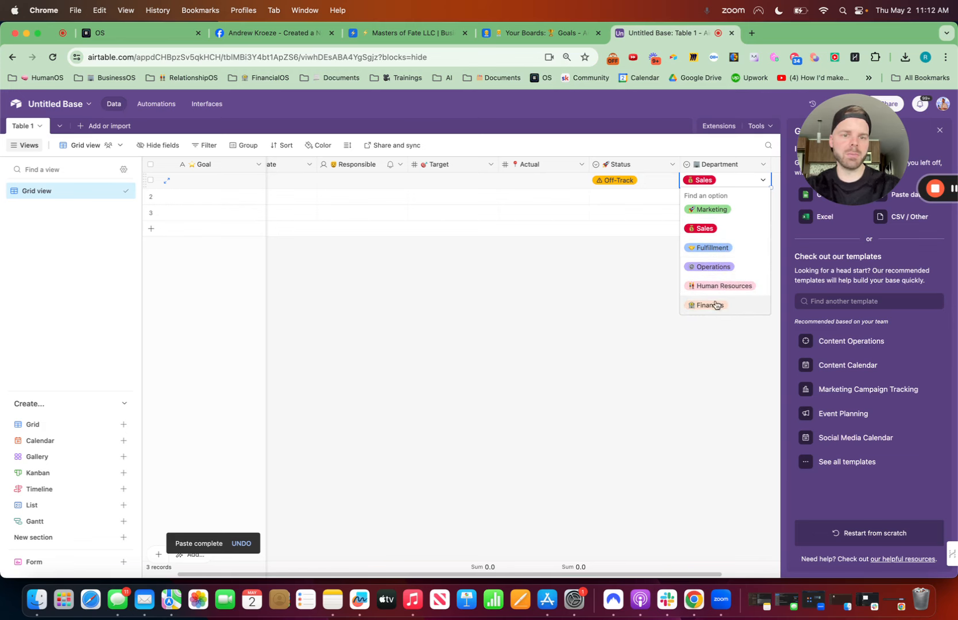
{"action": "left_click", "coordinate": [593, 352]}
Step: Copy the May period cell of the "2 MoB Sales" goal on the Goals board, and return to the new base
{"action": "left_click", "coordinate": [549, 33]}
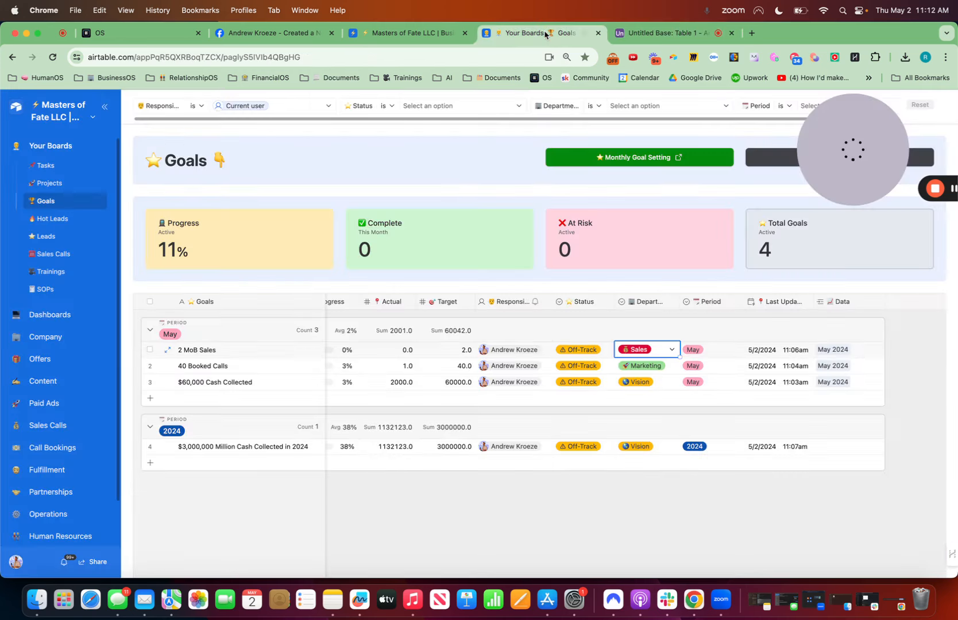
{"action": "left_click", "coordinate": [707, 357]}
{"action": "key", "text": "cmd+c"}
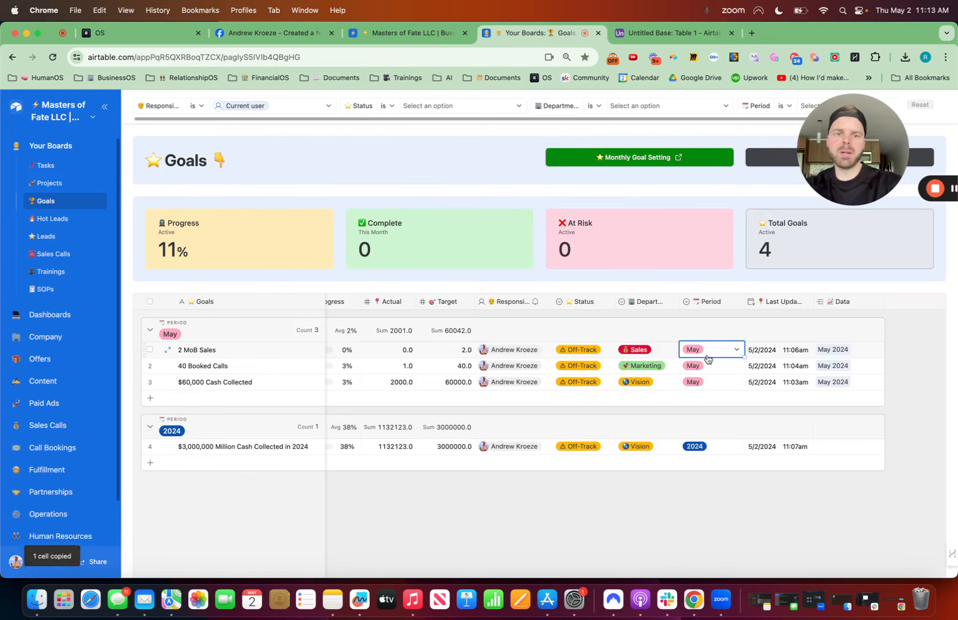
{"action": "left_click", "coordinate": [651, 32]}
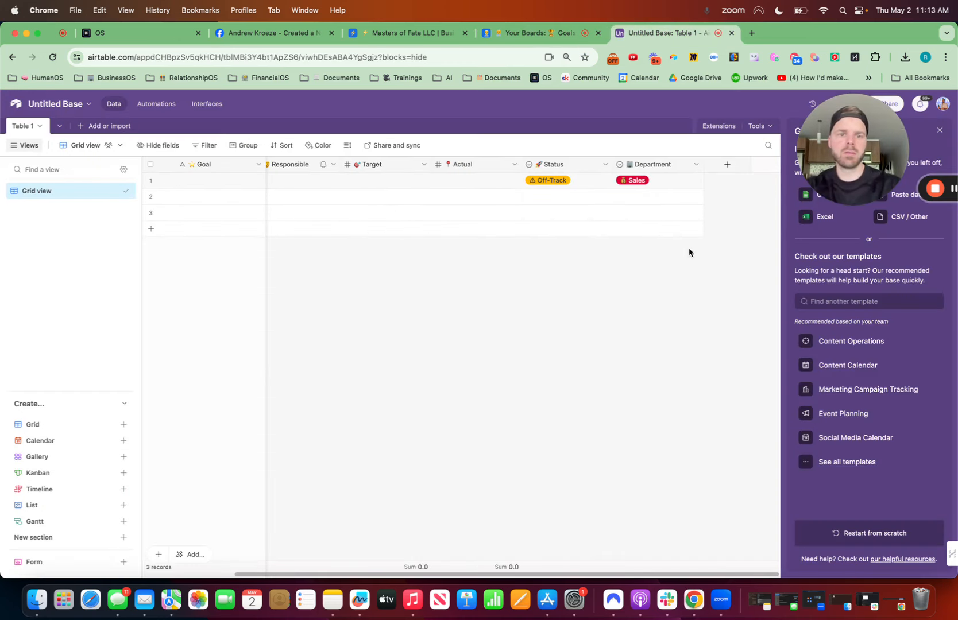
Step: Add a Single line text field named "Period" with a calendar emoji in front of the name
{"action": "left_click", "coordinate": [726, 166]}
{"action": "key", "text": "ctrl+super+space"}
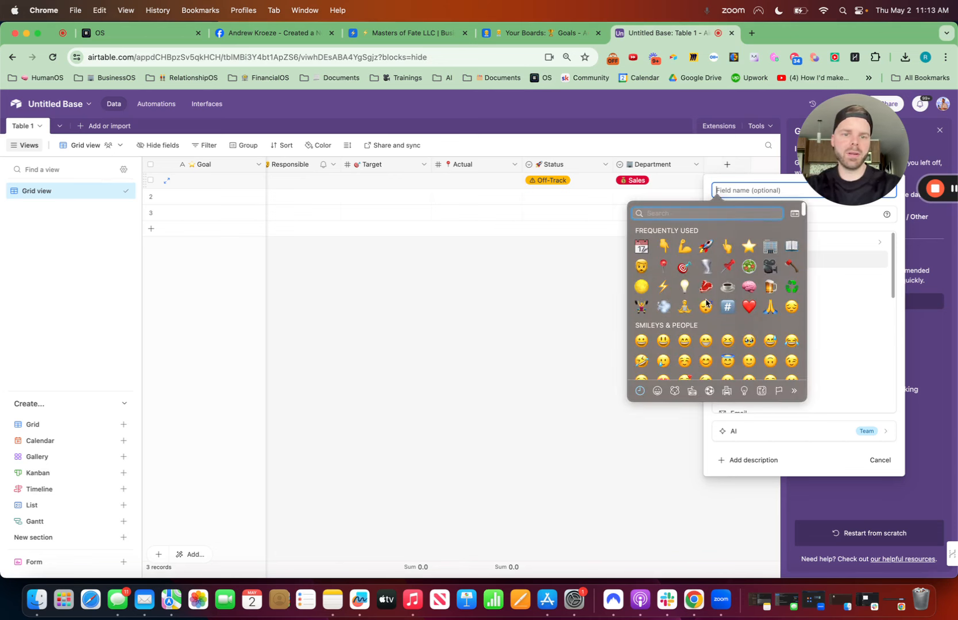
{"action": "left_click", "coordinate": [641, 247]}
{"action": "type", "text": "Period"}
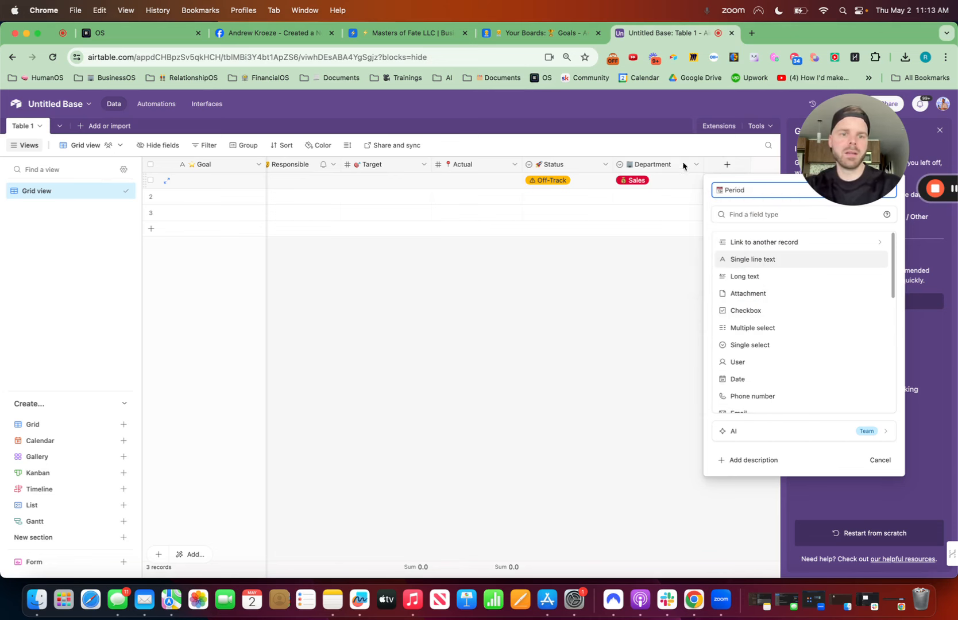
{"action": "left_click", "coordinate": [746, 259]}
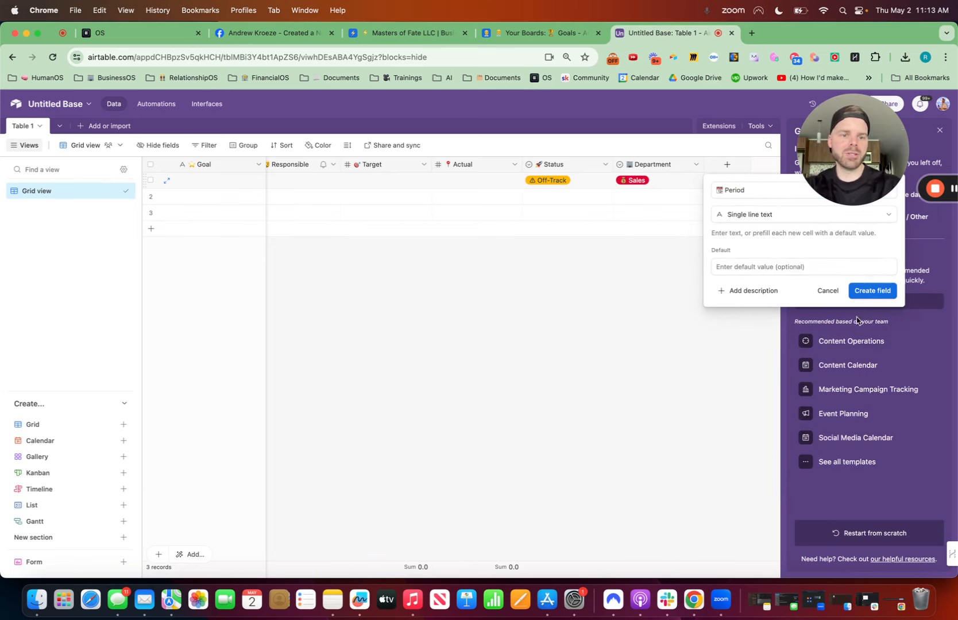
{"action": "left_click", "coordinate": [872, 291]}
Step: Paste the copied May period into the first record's Period cell, and look through the field's options
{"action": "left_click", "coordinate": [709, 181]}
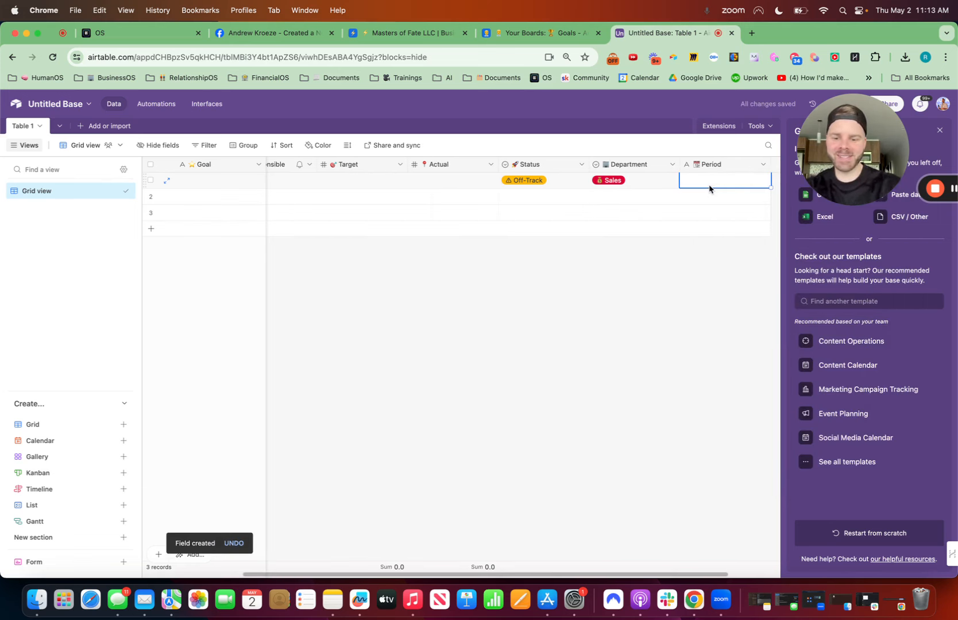
{"action": "key", "text": "super+v"}
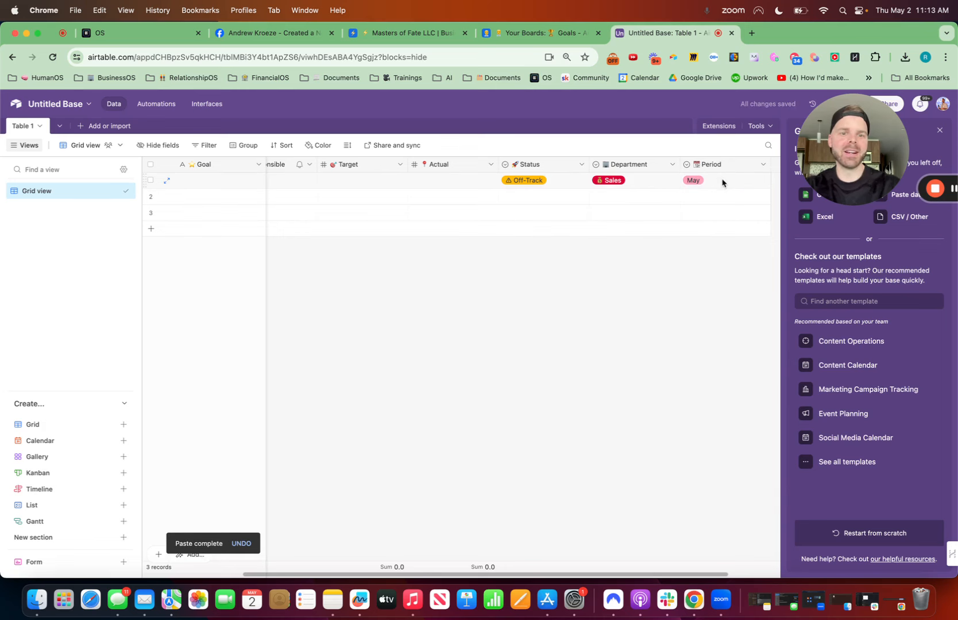
{"action": "left_click", "coordinate": [723, 182]}
{"action": "scroll", "coordinate": [707, 235], "scroll_direction": "up", "scroll_amount": 1}
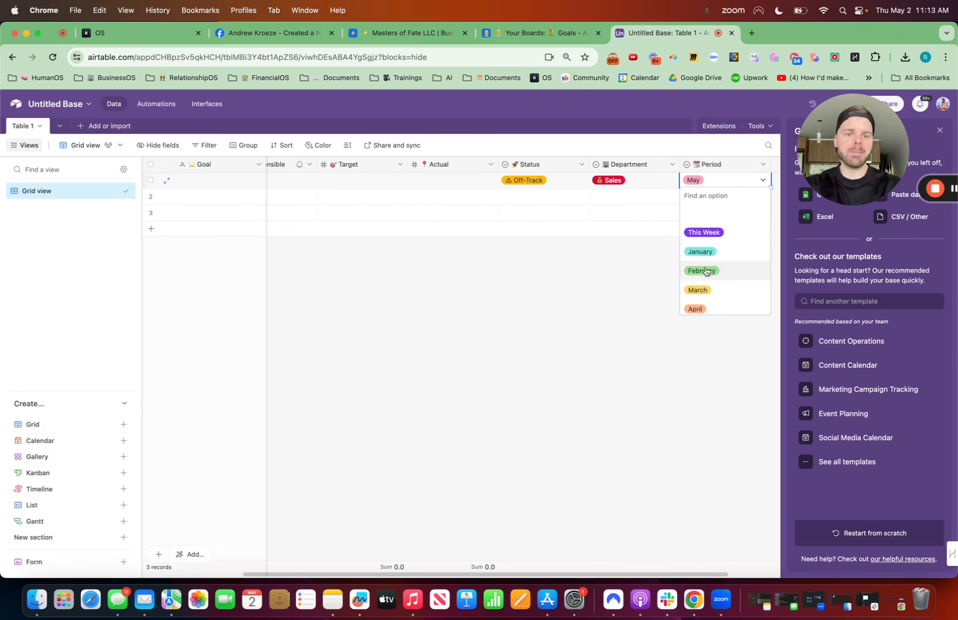
{"action": "scroll", "coordinate": [704, 280], "scroll_direction": "down", "scroll_amount": 5}
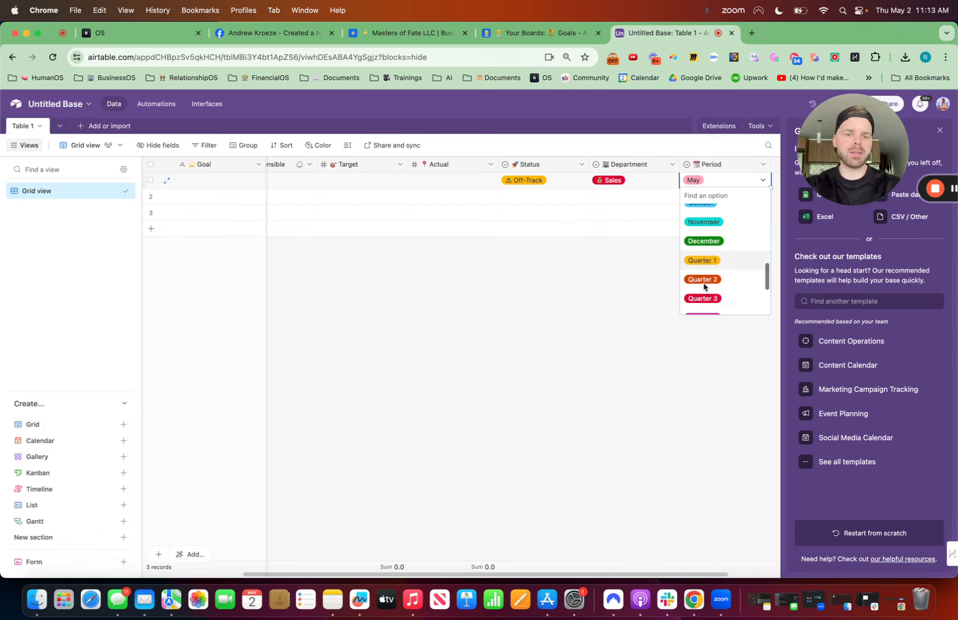
{"action": "scroll", "coordinate": [704, 285], "scroll_direction": "down", "scroll_amount": 3}
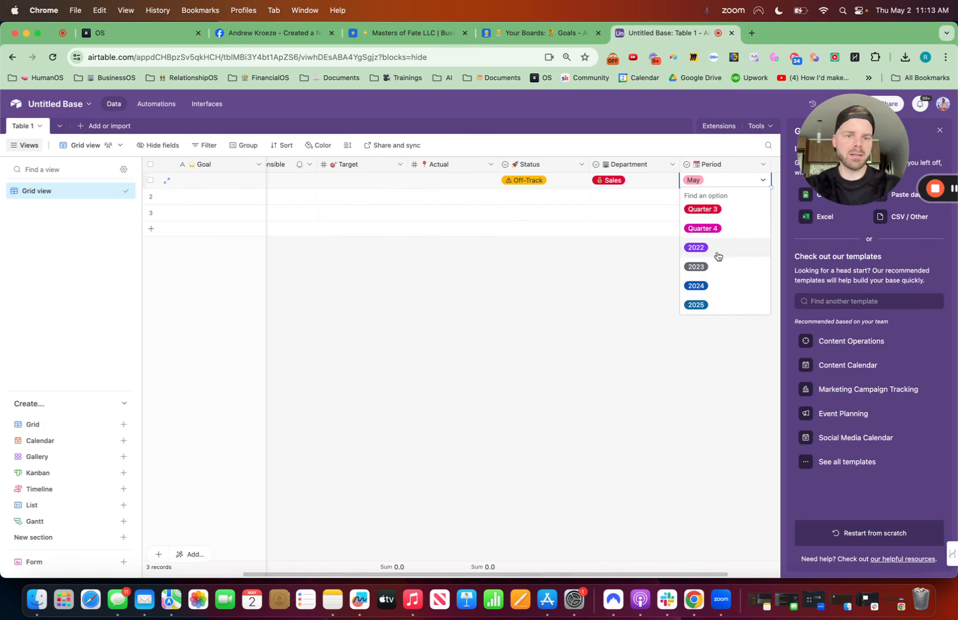
{"action": "scroll", "coordinate": [716, 255], "scroll_direction": "up", "scroll_amount": 8}
{"action": "left_click", "coordinate": [592, 337]}
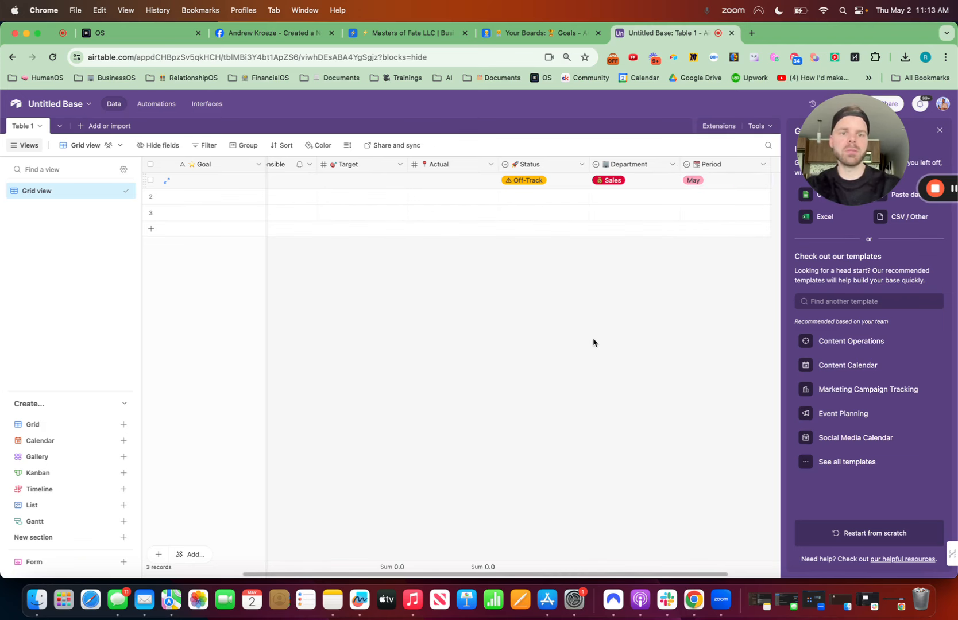
Step: Check the Goals board's columns, and set up a new Last modified time field named "Last Update" with a star emoji in front
{"action": "left_click", "coordinate": [548, 36]}
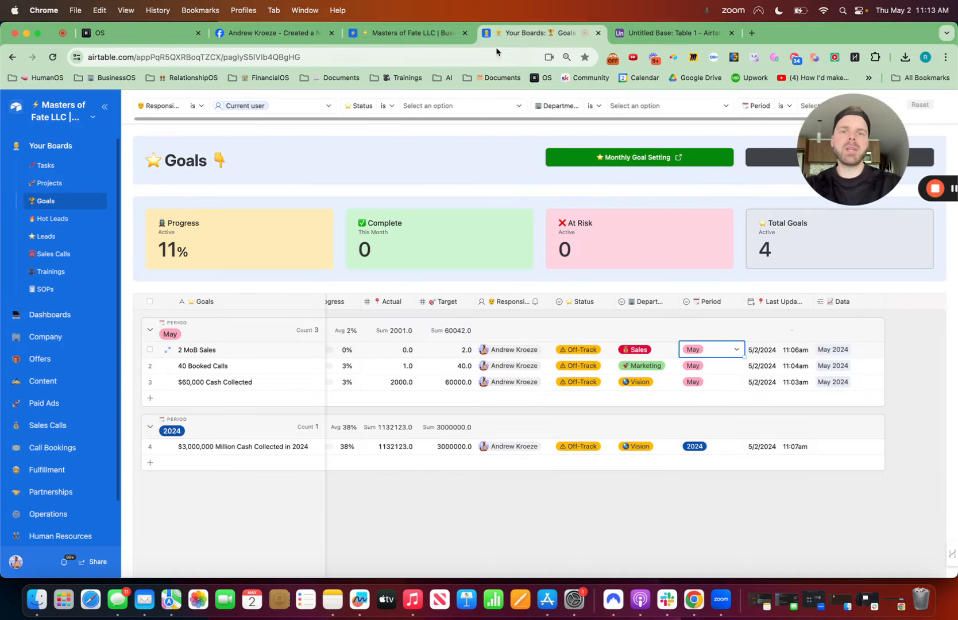
{"action": "left_click", "coordinate": [663, 34]}
{"action": "scroll", "coordinate": [614, 373], "scroll_direction": "right", "scroll_amount": 2}
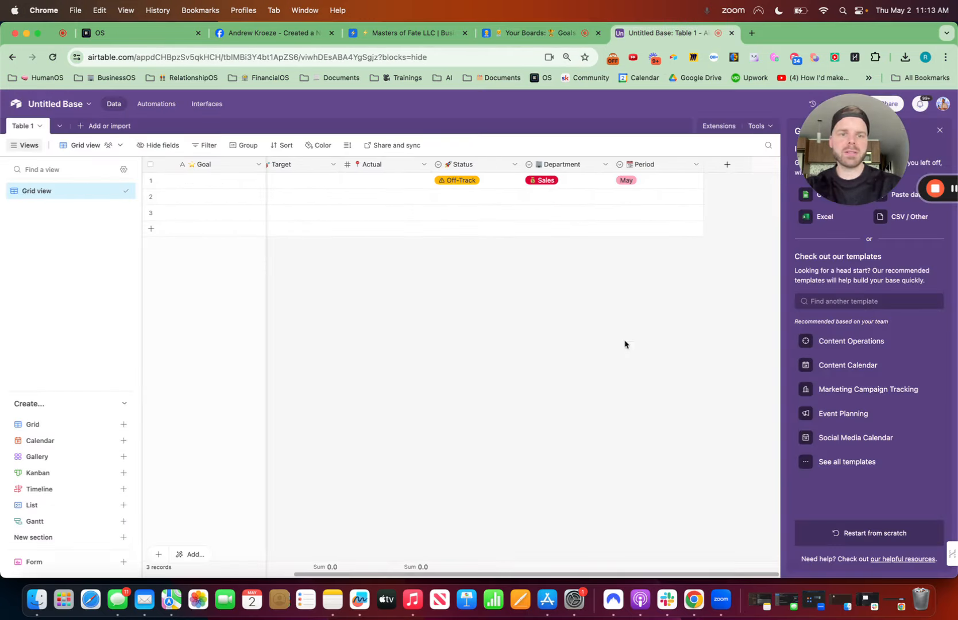
{"action": "left_click", "coordinate": [727, 164]}
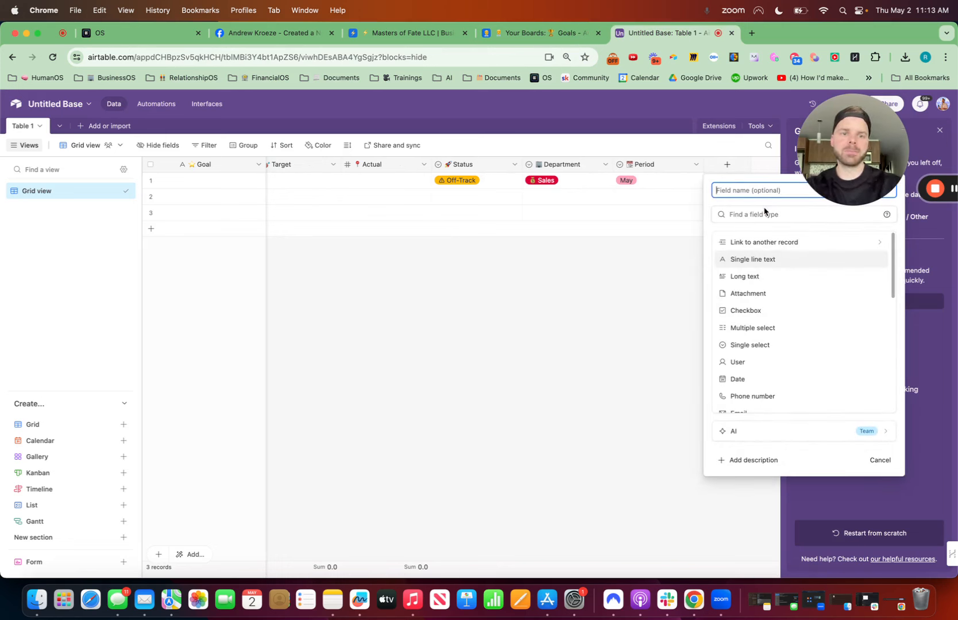
{"action": "key", "text": "ctrl+super+space"}
{"action": "left_click", "coordinate": [748, 246]}
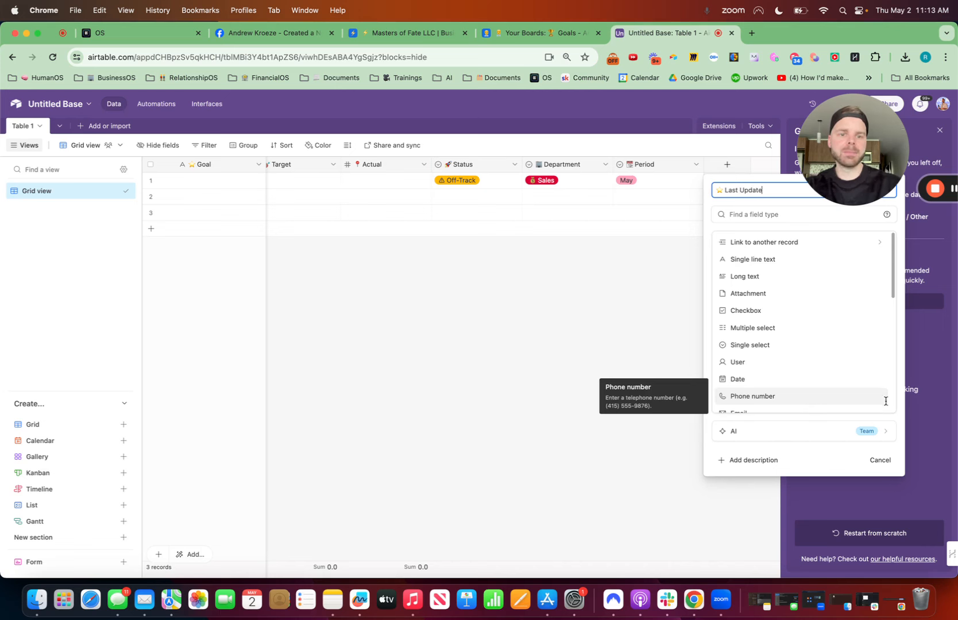
{"action": "left_click", "coordinate": [773, 209]}
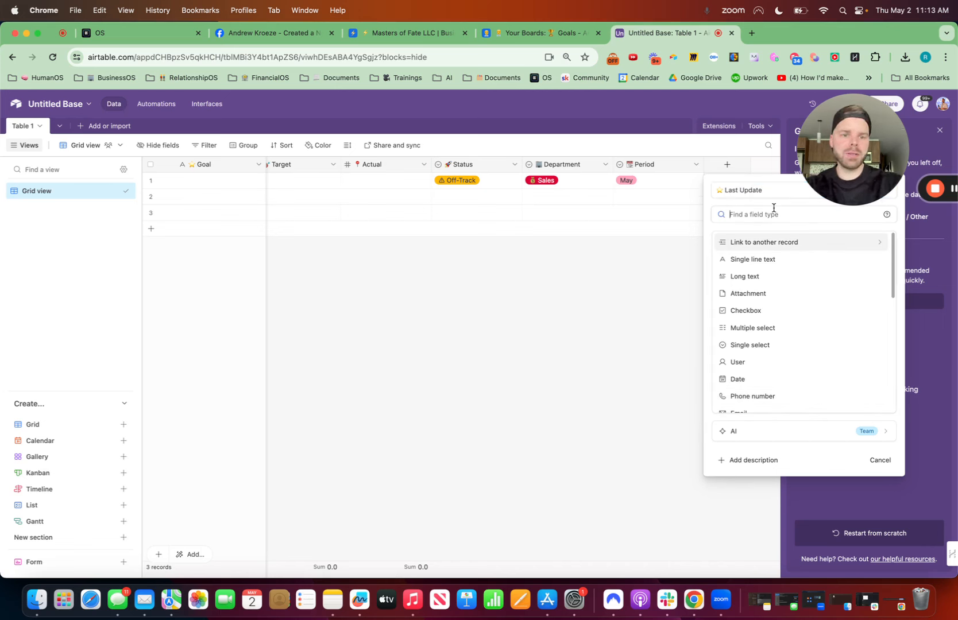
{"action": "type", "text": "mod"}
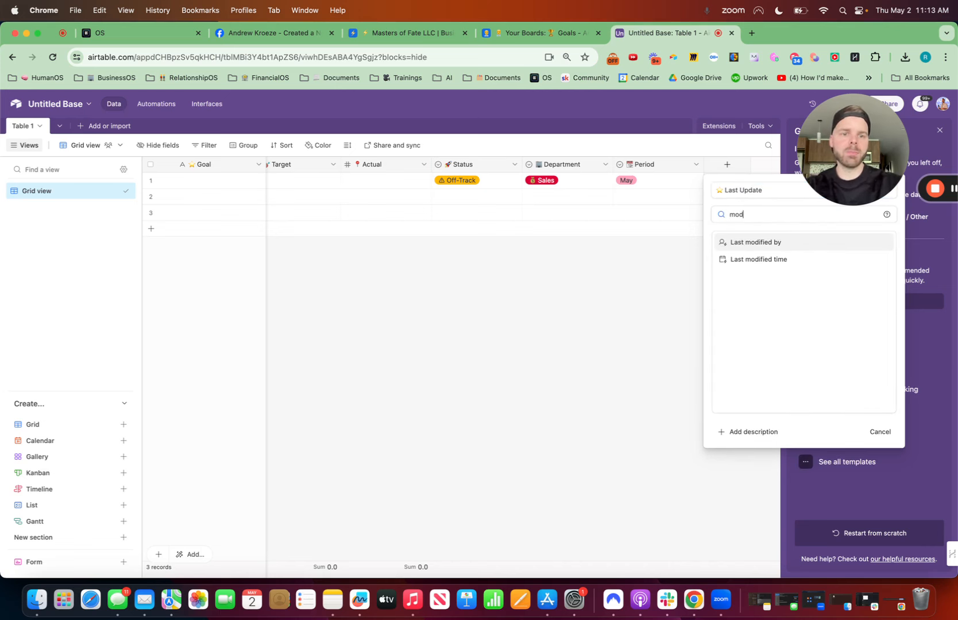
{"action": "left_click", "coordinate": [767, 263]}
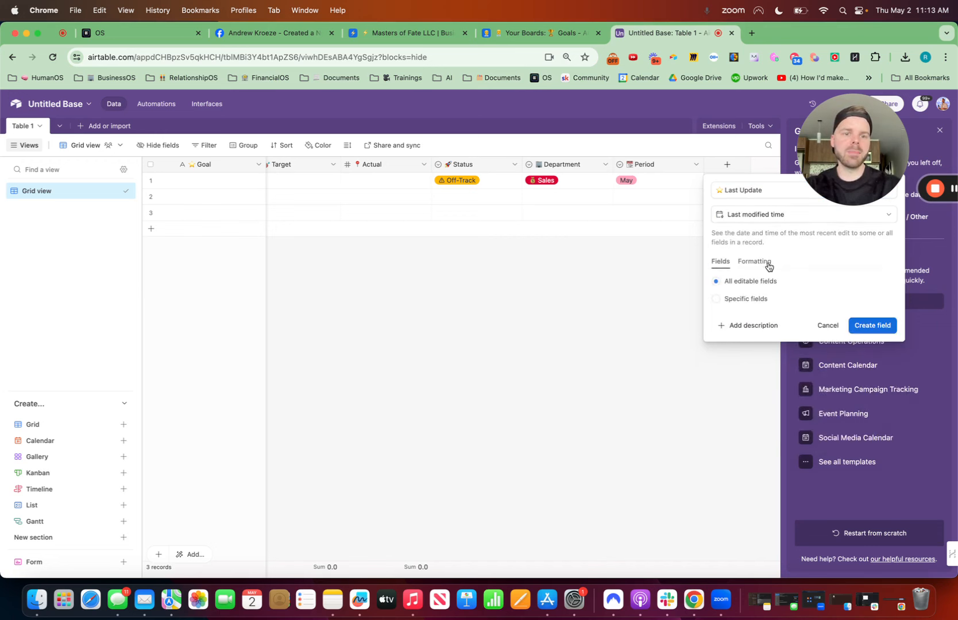
Step: Limit the Last Update field to edits of the Actual field, and create it
{"action": "left_click", "coordinate": [716, 299]}
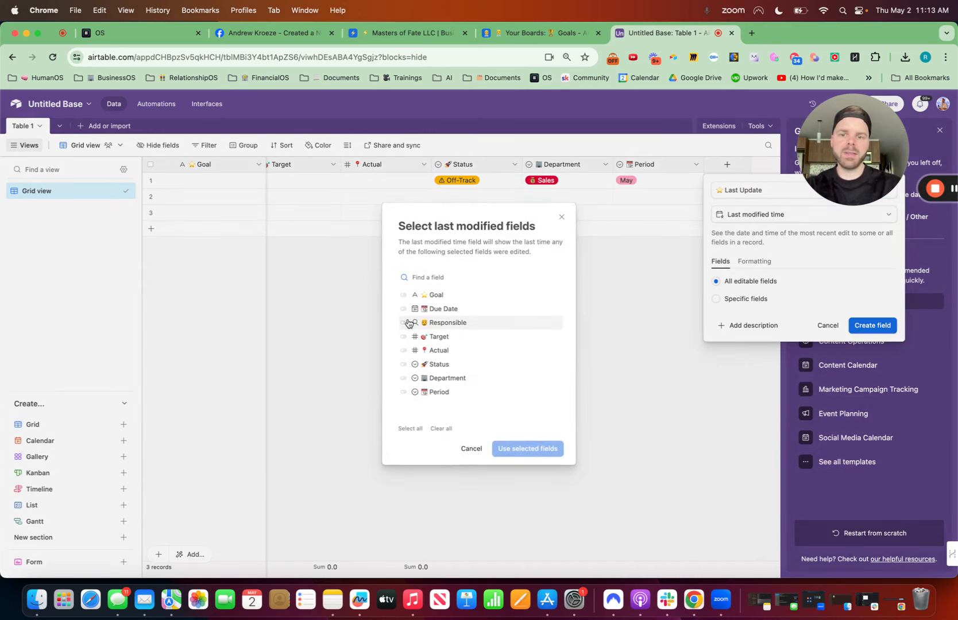
{"action": "left_click", "coordinate": [404, 350]}
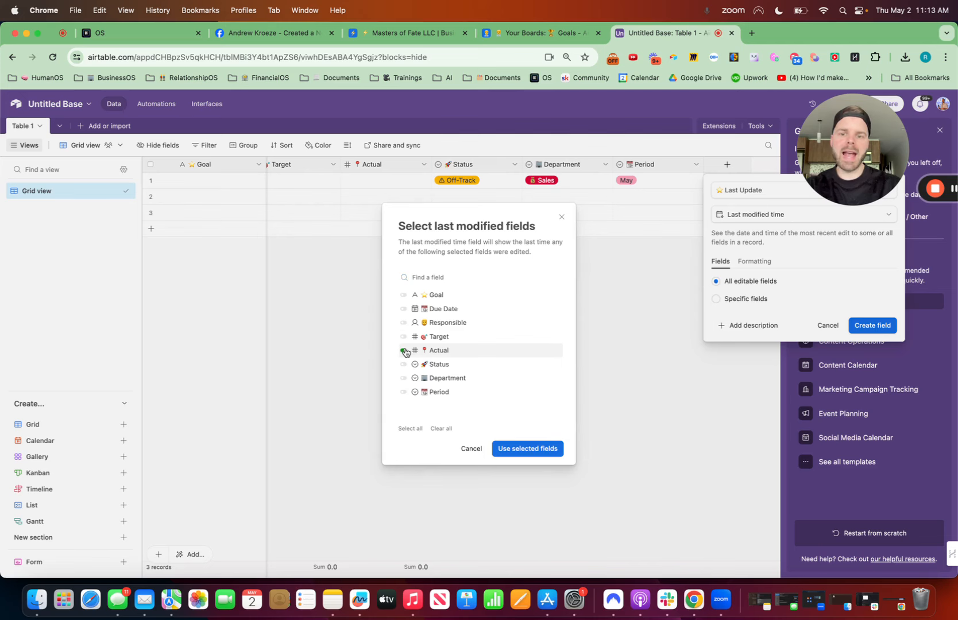
{"action": "left_click", "coordinate": [527, 449]}
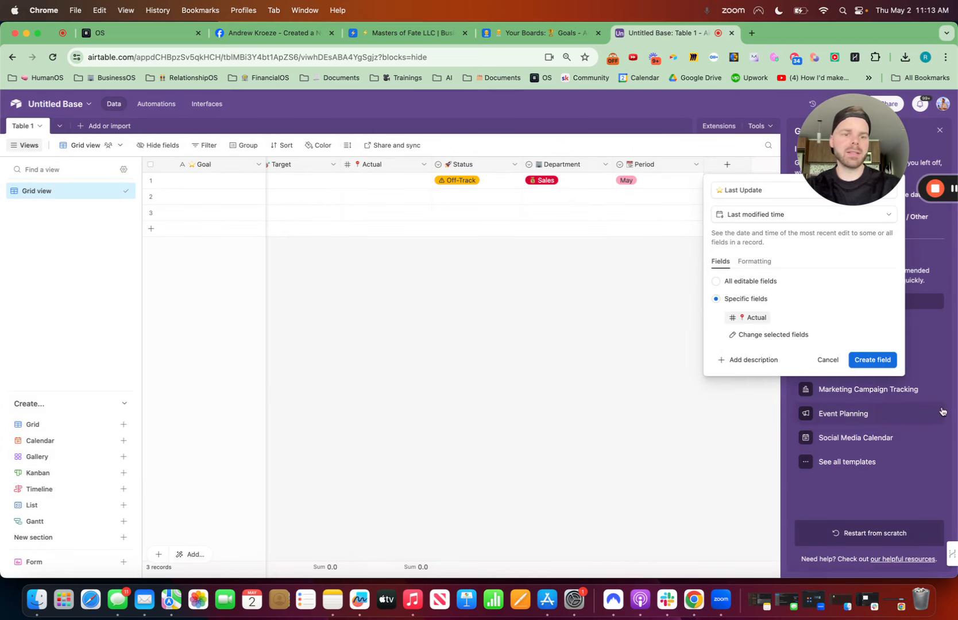
{"action": "left_click", "coordinate": [867, 360]}
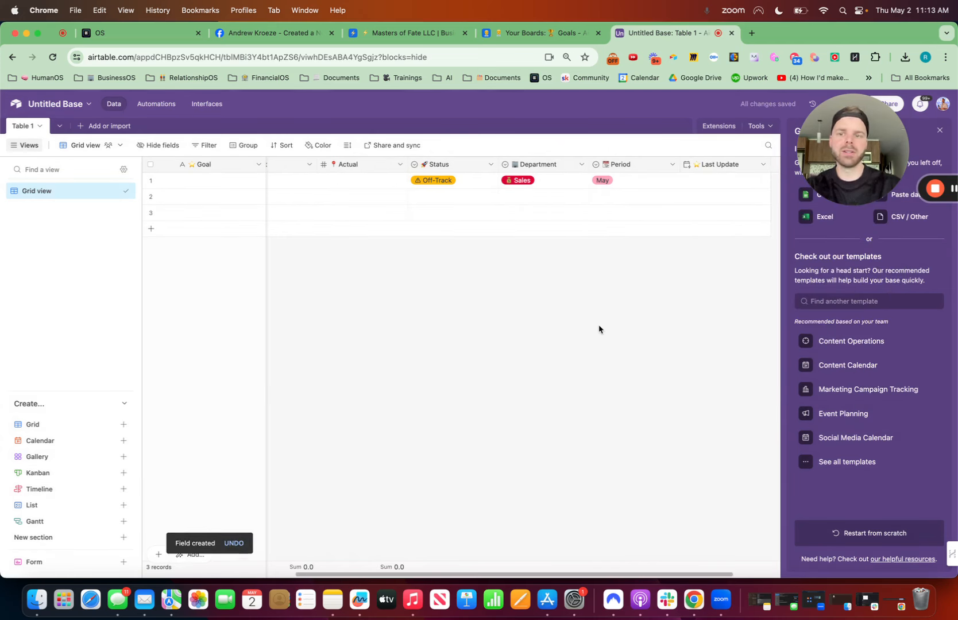
Step: Enter 2 as the first record's Actual value, and widen the Last Update column slightly
{"action": "left_click", "coordinate": [562, 182]}
{"action": "left_click", "coordinate": [563, 182]}
{"action": "type", "text": "2"}
{"action": "key", "text": "Return"}
{"action": "scroll", "coordinate": [700, 329], "scroll_direction": "right", "scroll_amount": 5}
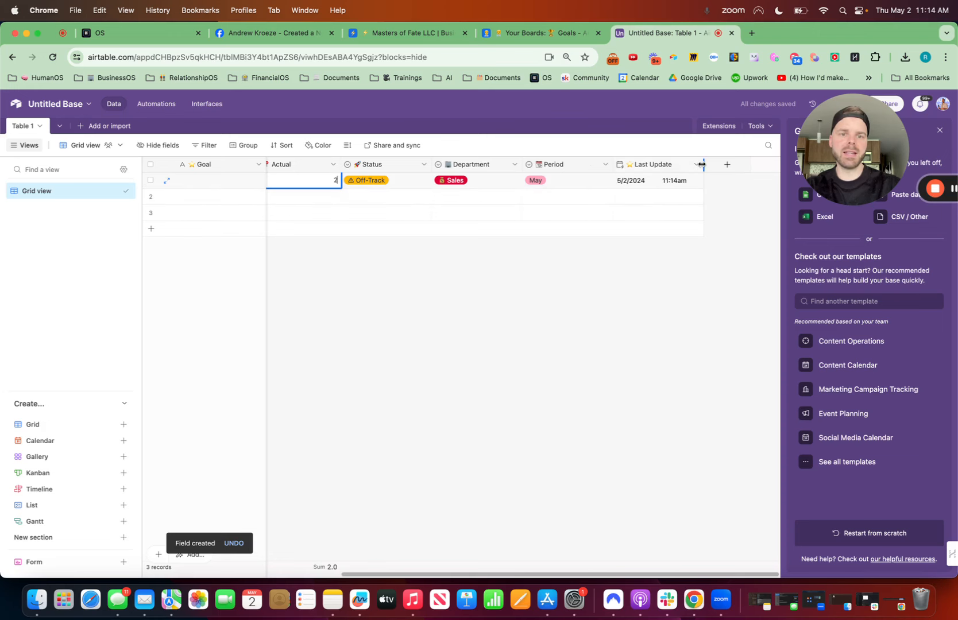
{"action": "left_click_drag", "start_coordinate": [702, 164], "coordinate": [695, 165]}
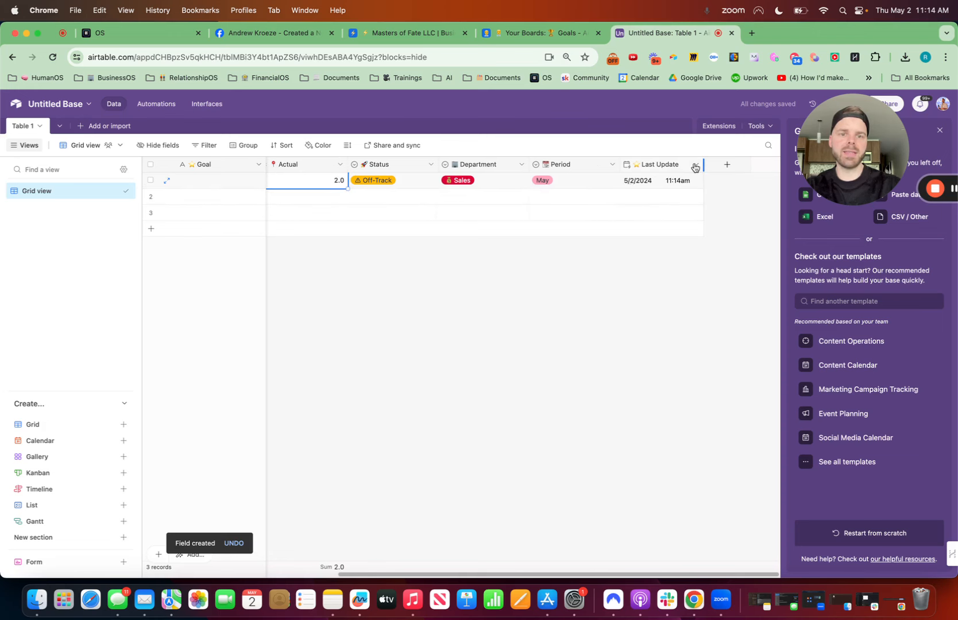
Step: Review the Goals board and the Finances, Lead Gen, Sales and Content dashboards of the Masters of Fate interface
{"action": "left_click", "coordinate": [531, 34]}
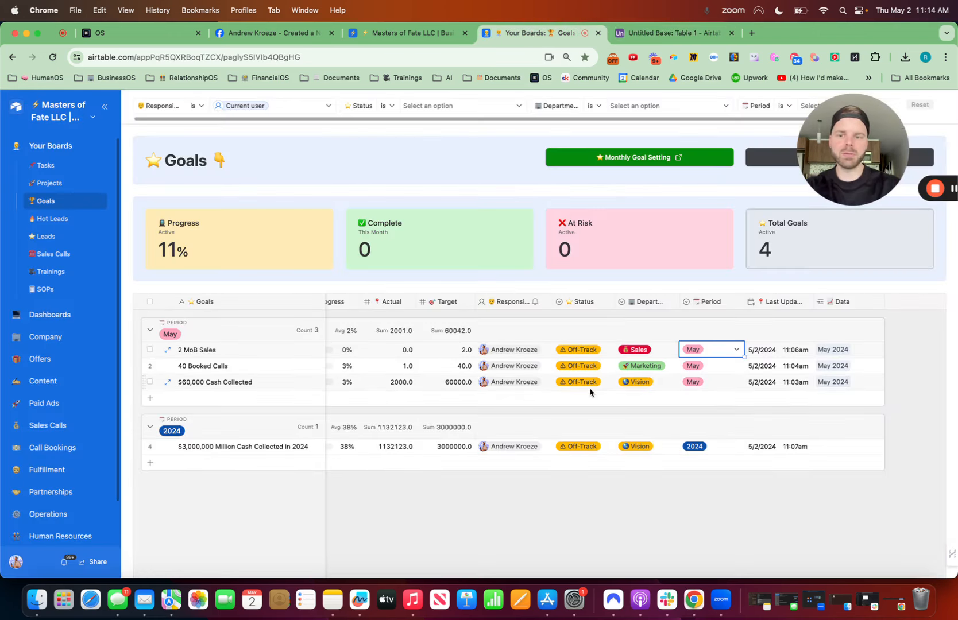
{"action": "scroll", "coordinate": [589, 388], "scroll_direction": "left", "scroll_amount": 2}
{"action": "scroll", "coordinate": [589, 389], "scroll_direction": "right", "scroll_amount": 2}
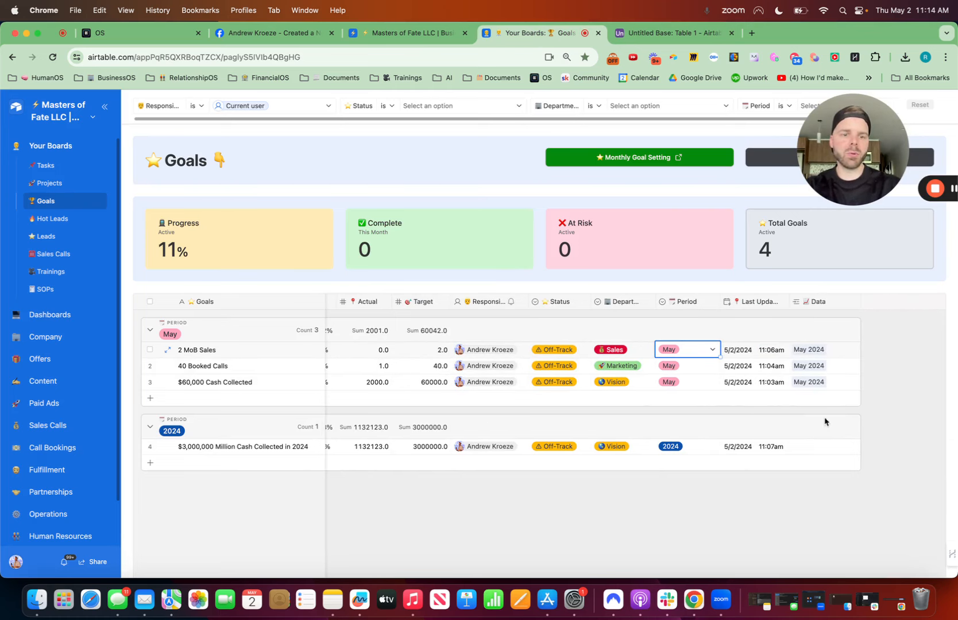
{"action": "left_click", "coordinate": [61, 318]}
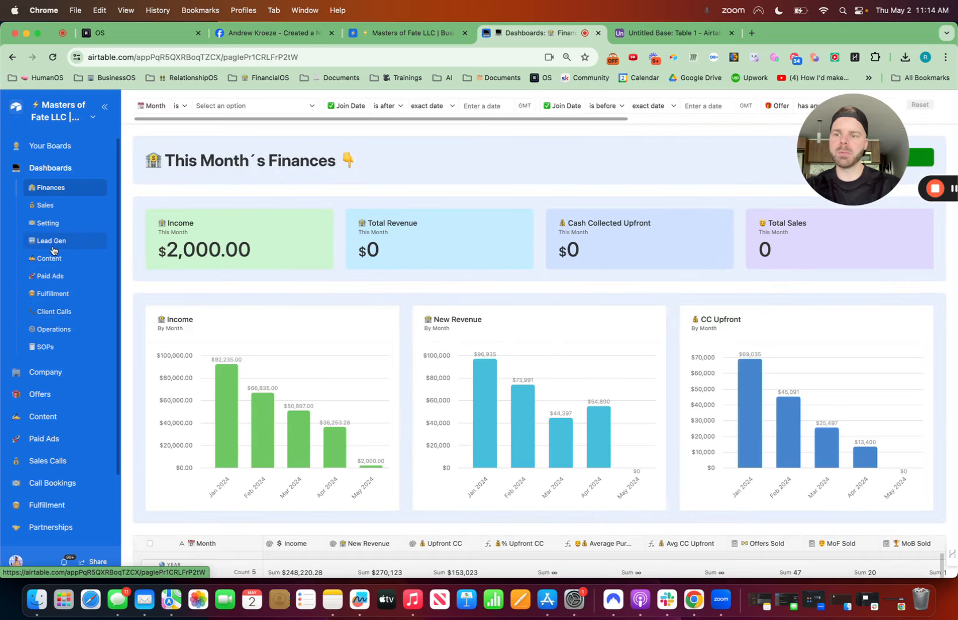
{"action": "left_click", "coordinate": [44, 224]}
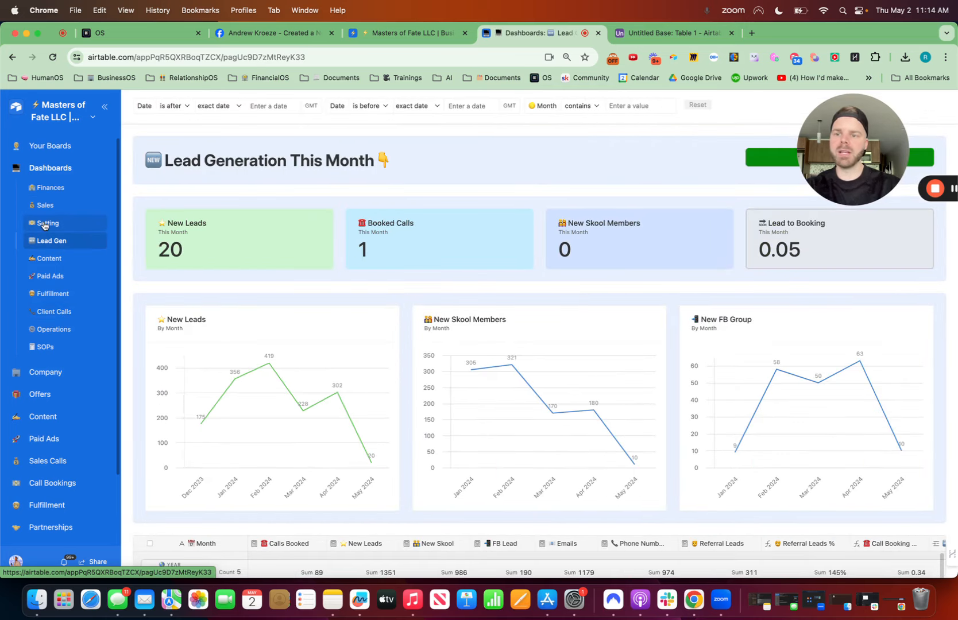
{"action": "left_click", "coordinate": [47, 206]}
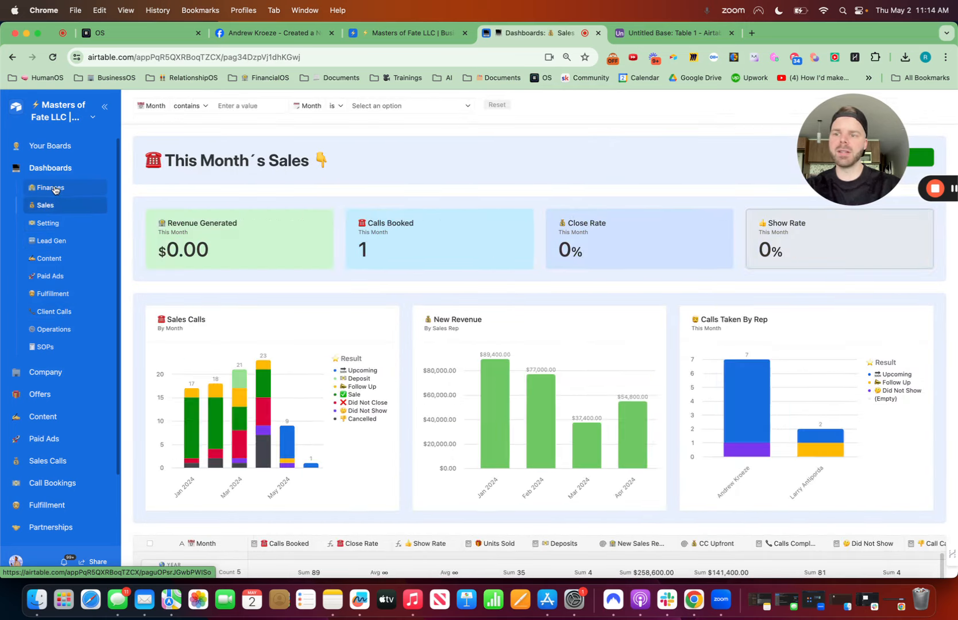
{"action": "left_click", "coordinate": [55, 188]}
{"action": "left_click", "coordinate": [49, 258]}
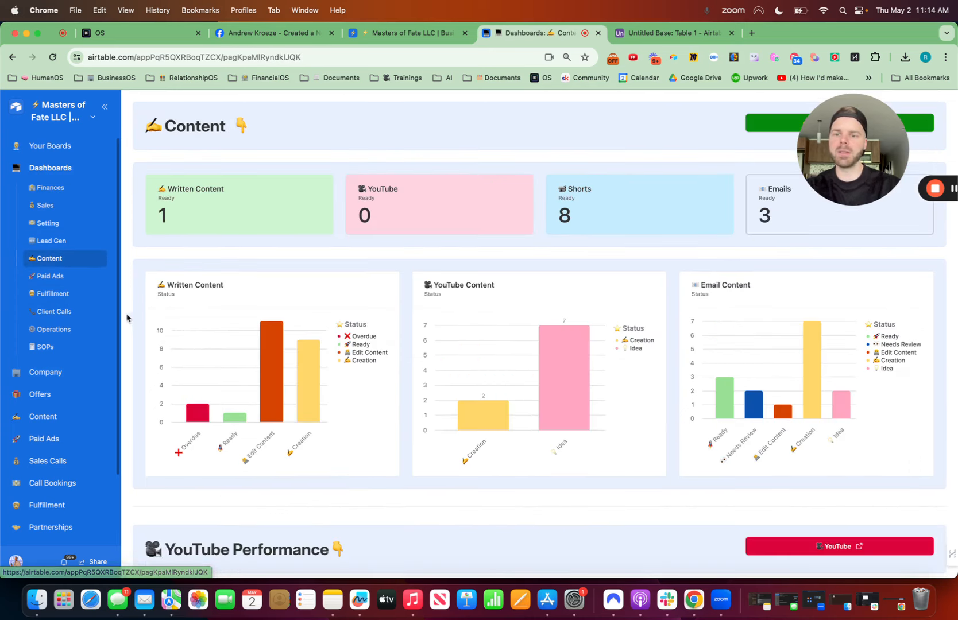
Step: Compare the new base's fields with the Goals table in the BusinessOS base, and return to the new base
{"action": "left_click", "coordinate": [675, 33]}
{"action": "scroll", "coordinate": [535, 231], "scroll_direction": "left", "scroll_amount": 5}
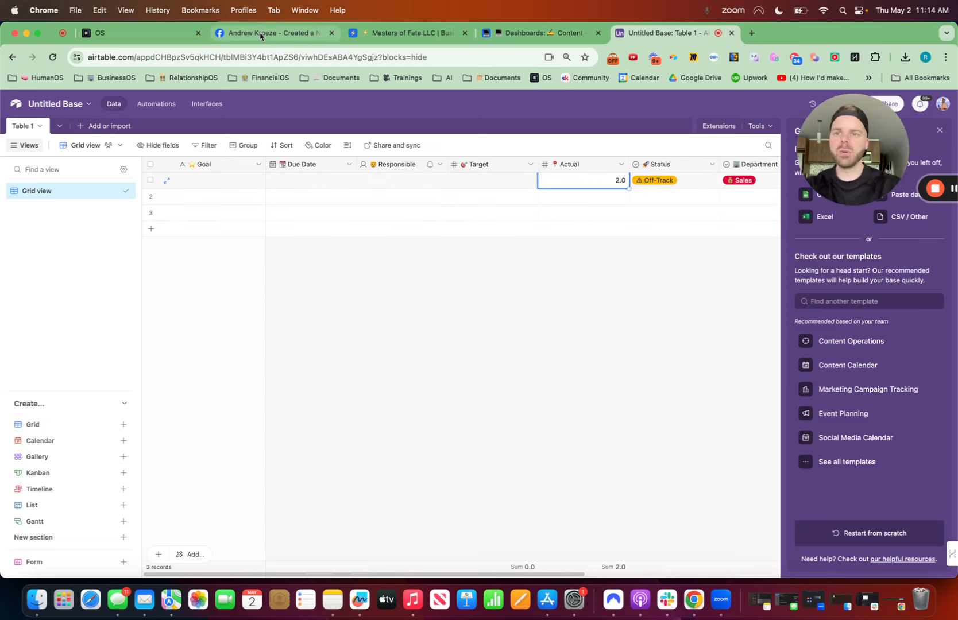
{"action": "left_click", "coordinate": [446, 28]}
{"action": "scroll", "coordinate": [575, 333], "scroll_direction": "right", "scroll_amount": 5}
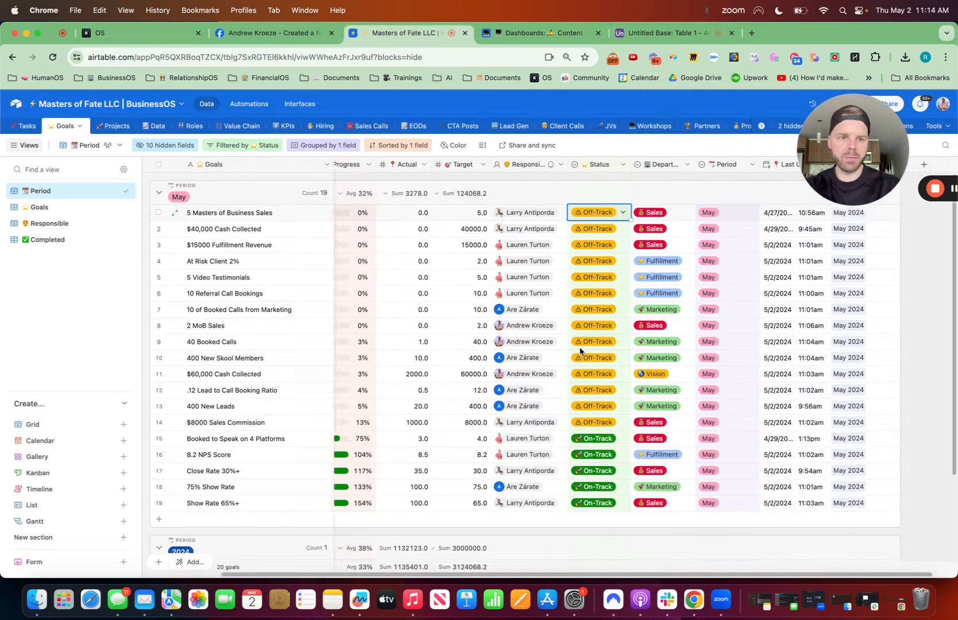
{"action": "scroll", "coordinate": [574, 345], "scroll_direction": "left", "scroll_amount": 5}
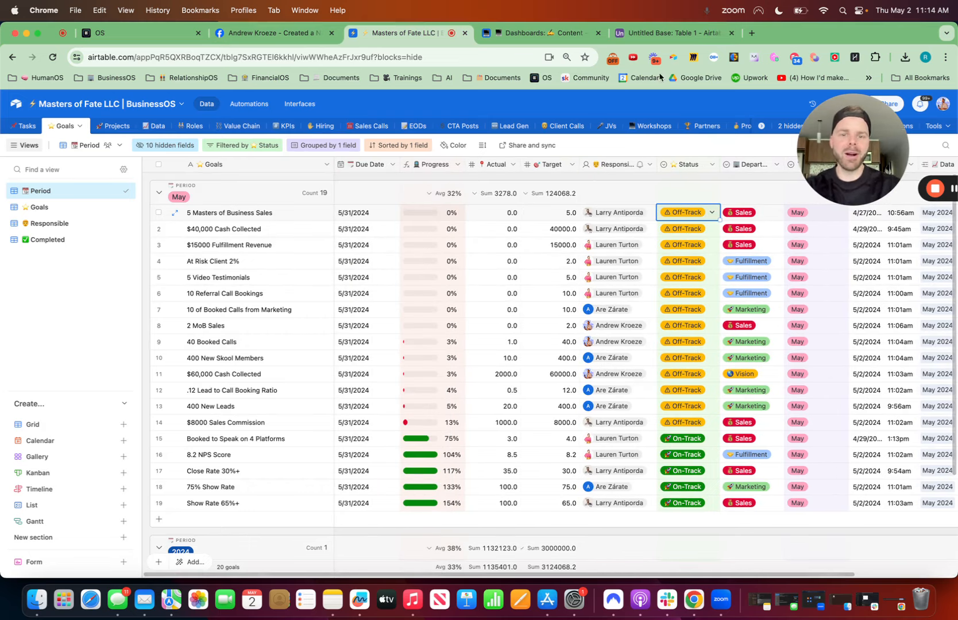
{"action": "left_click", "coordinate": [668, 29]}
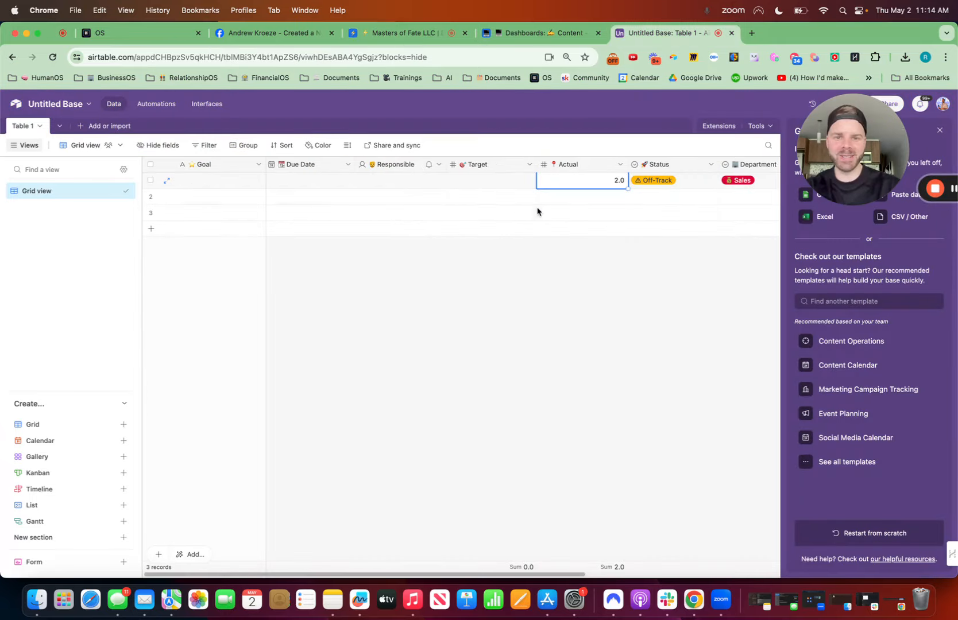
Step: Start a new field after Last Update, and name it "Progess" with a train emoji in front
{"action": "scroll", "coordinate": [537, 212], "scroll_direction": "right", "scroll_amount": 5}
{"action": "left_click", "coordinate": [726, 165]}
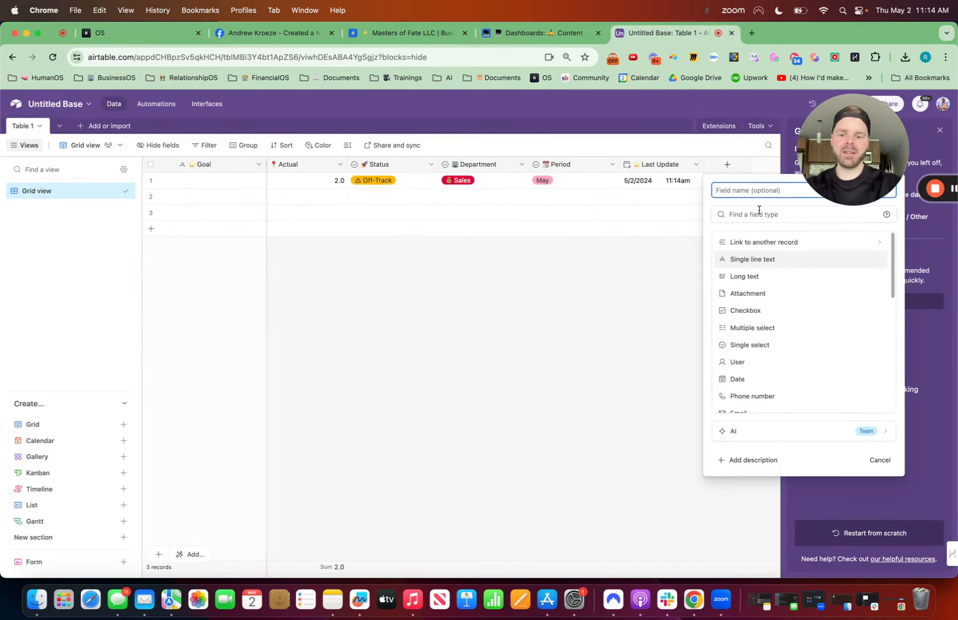
{"action": "key", "text": "ctrl+super+space"}
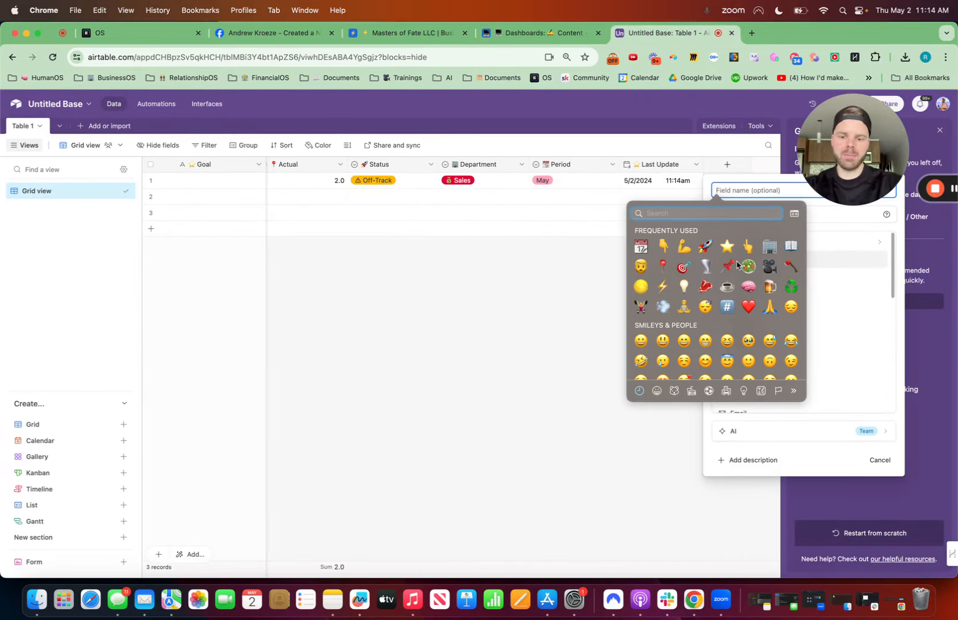
{"action": "type", "text": "train"}
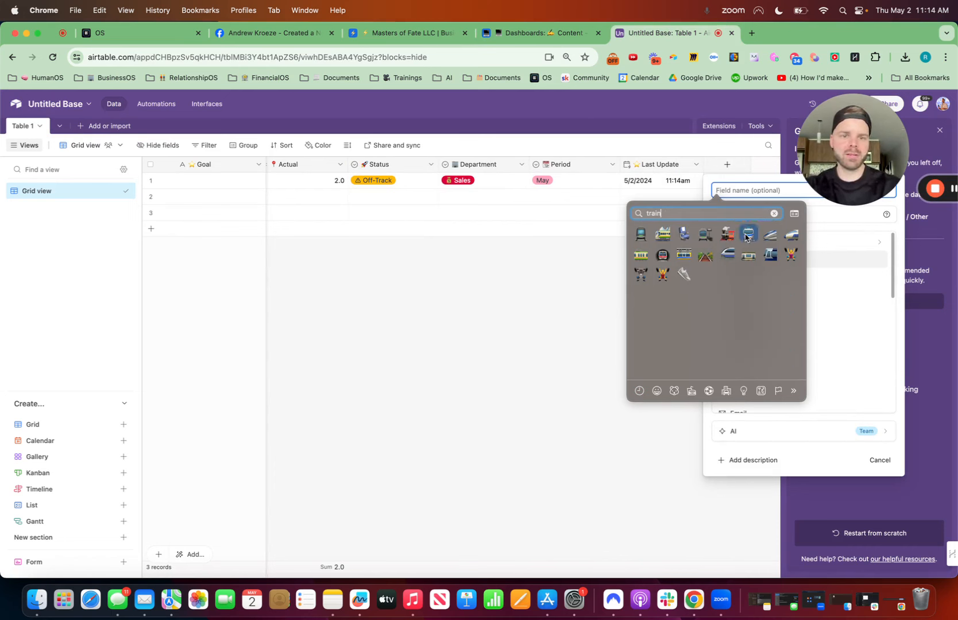
{"action": "left_click", "coordinate": [748, 235]}
{"action": "type", "text": "Pr"}
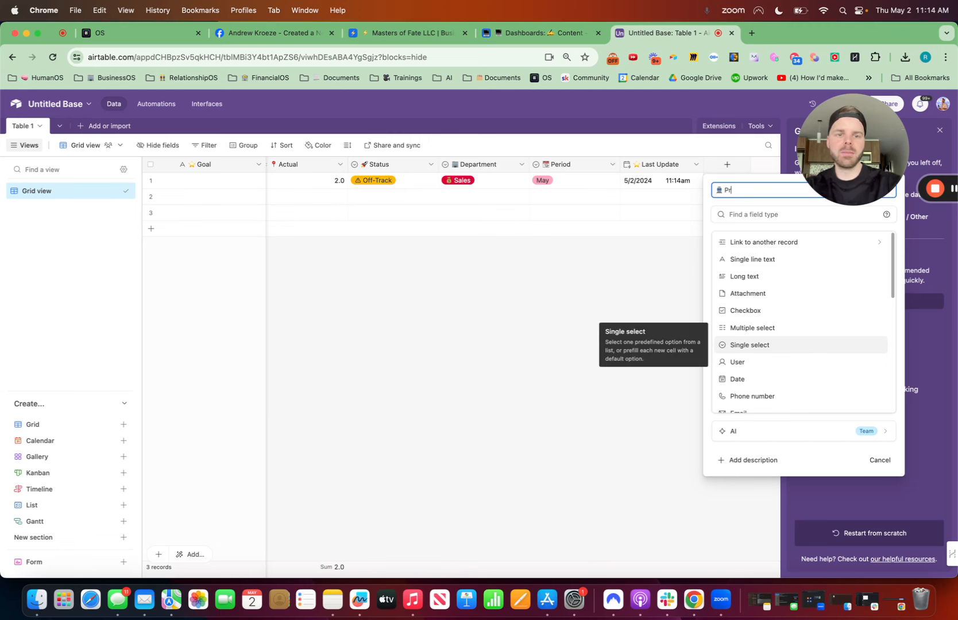
{"action": "type", "text": "ogess"}
{"action": "key", "text": "Tab"}
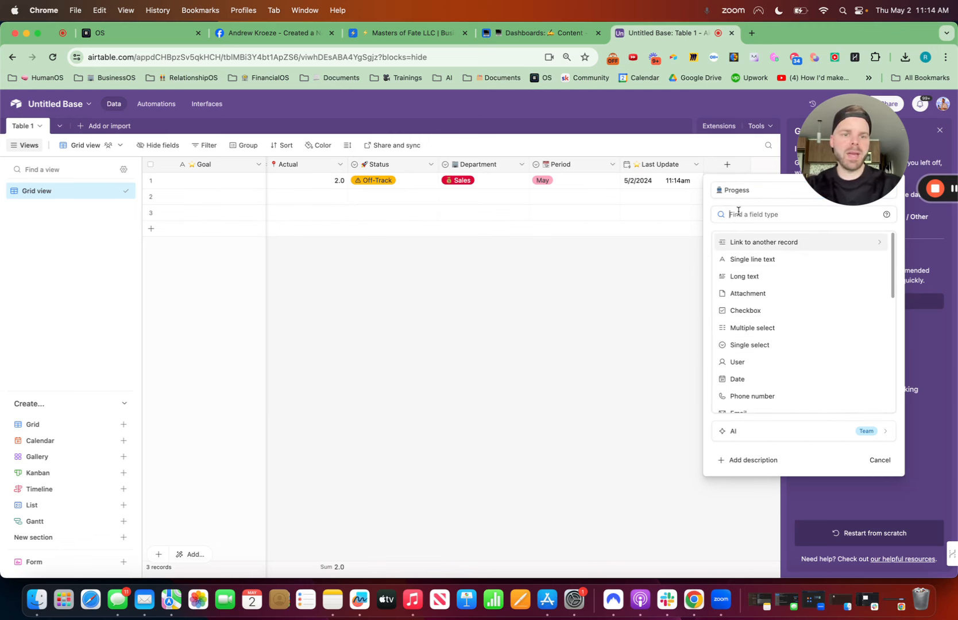
Step: Make the Progess field a formula that divides the Actual field by the Target field
{"action": "type", "text": "ford"}
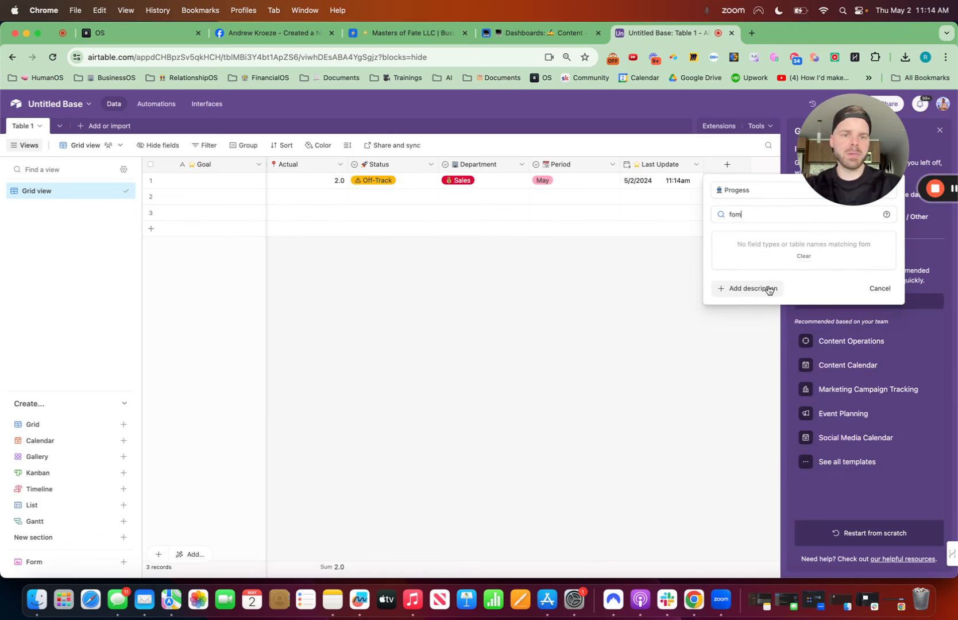
{"action": "key", "text": "BackSpace"}
{"action": "left_click", "coordinate": [752, 244]}
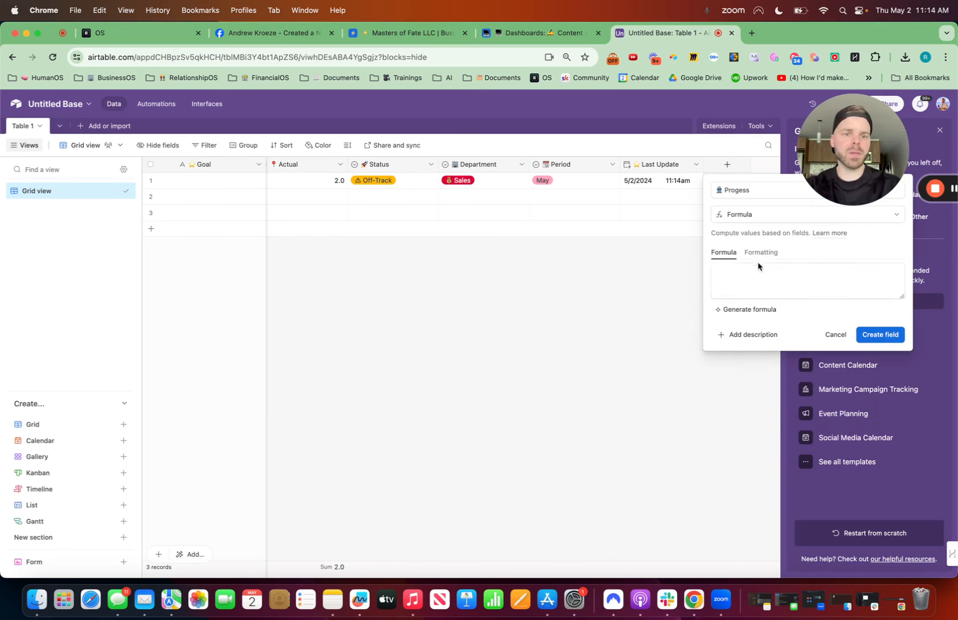
{"action": "type", "text": "targ"}
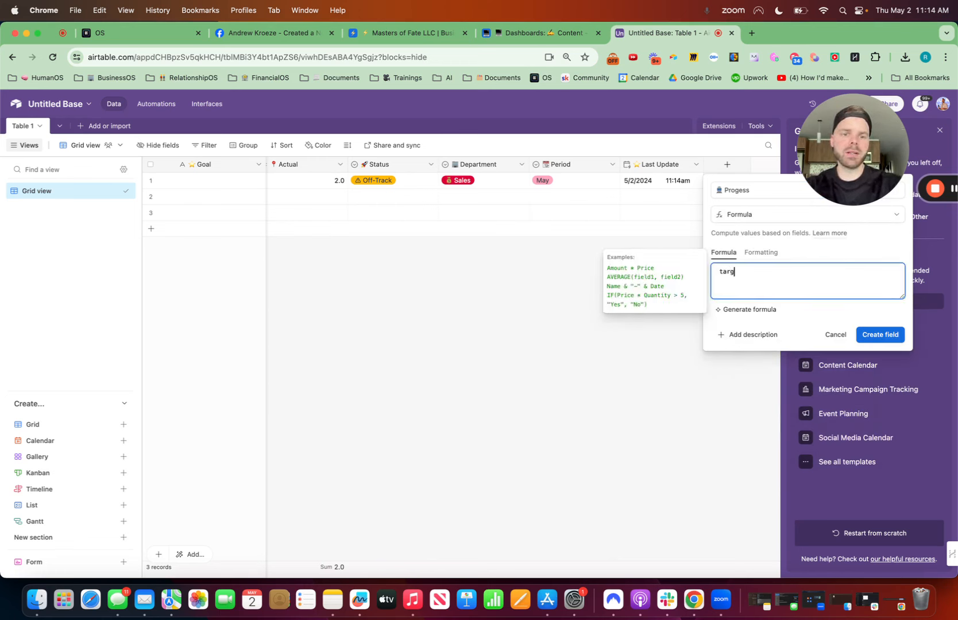
{"action": "type", "text": "et"}
{"action": "left_click", "coordinate": [739, 317]}
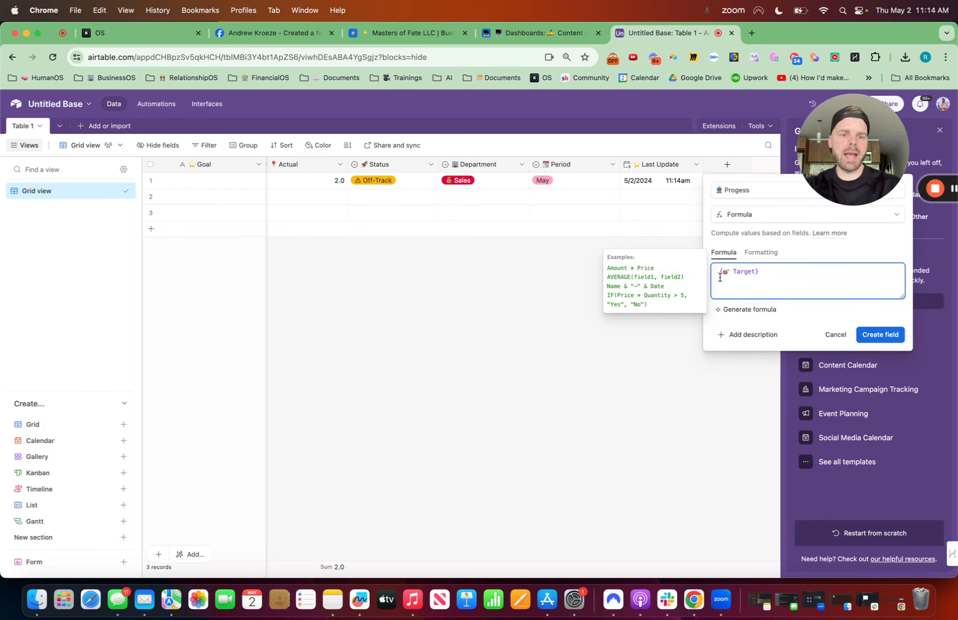
{"action": "left_click", "coordinate": [719, 275]}
{"action": "type", "text": "actual"}
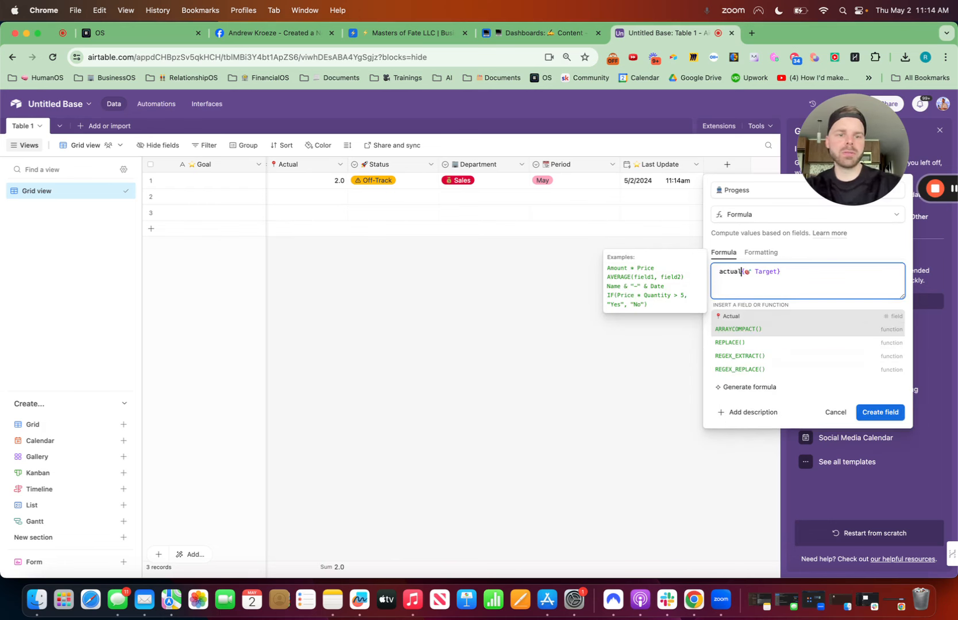
{"action": "left_click", "coordinate": [760, 317]}
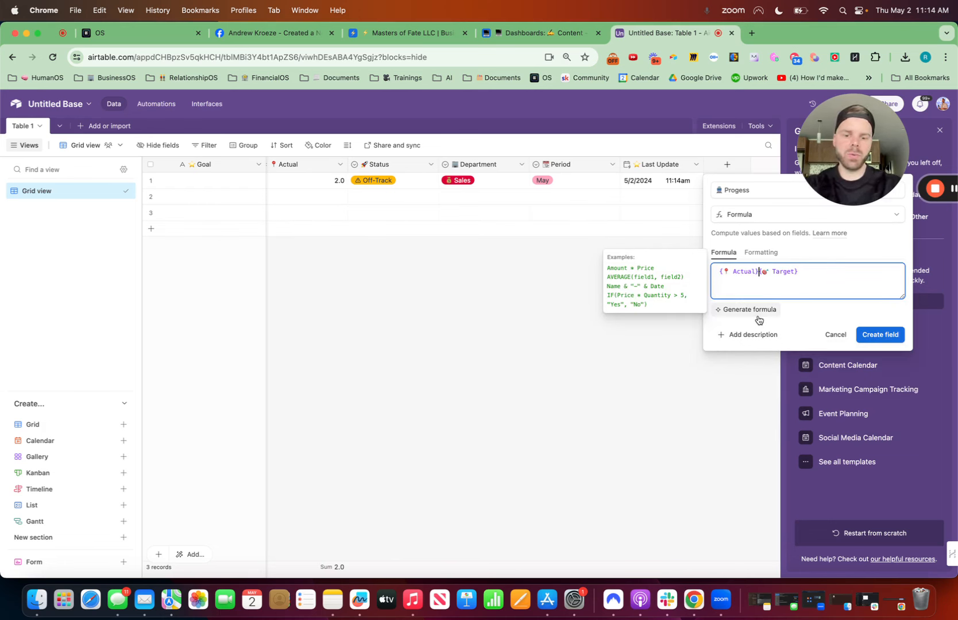
{"action": "type", "text": "/"}
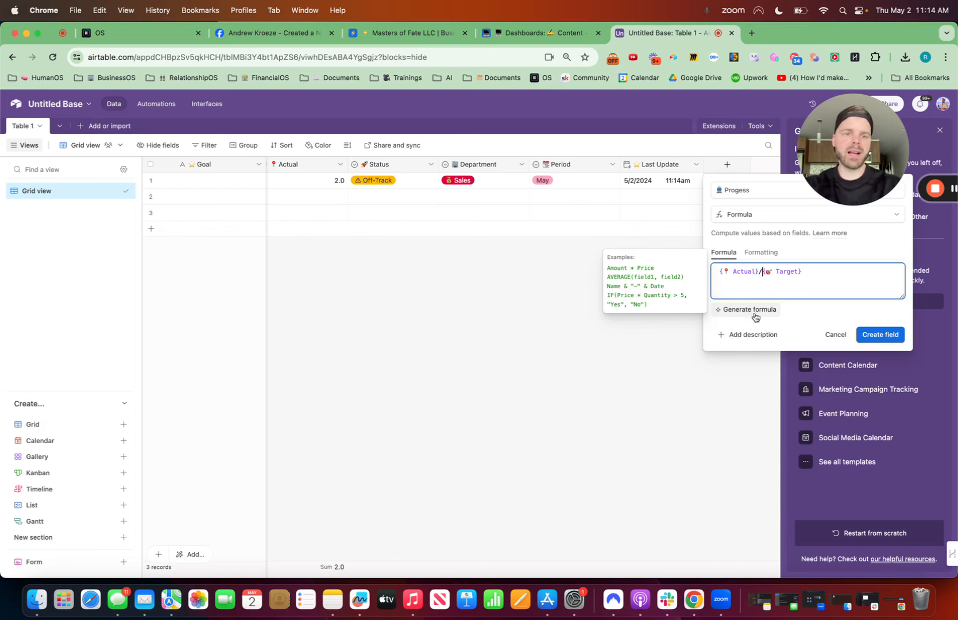
Step: Format the Progess formula as a percent displayed as a progress bar with its percent values
{"action": "left_click", "coordinate": [770, 253]}
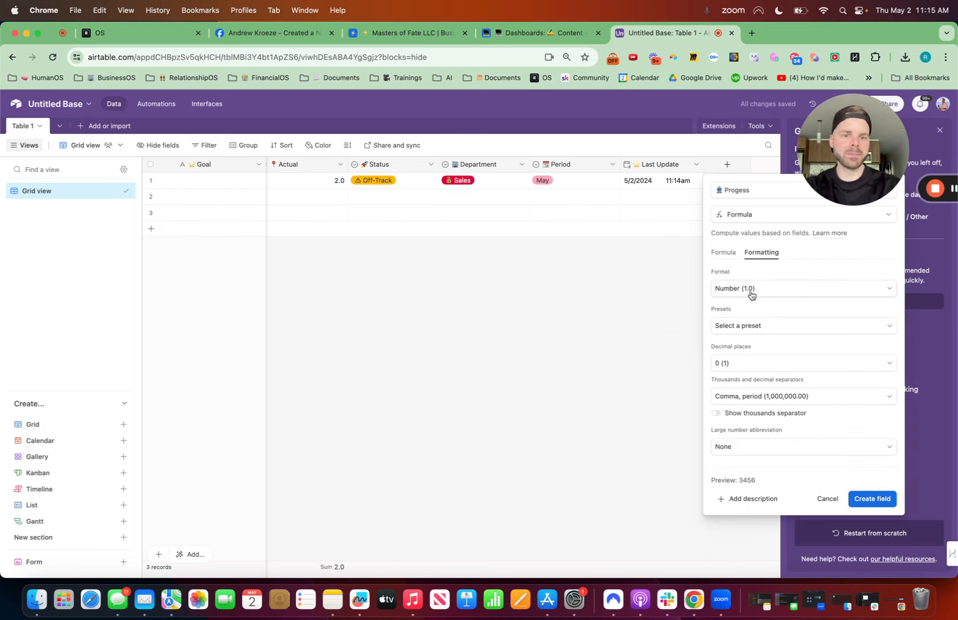
{"action": "left_click", "coordinate": [751, 292]}
{"action": "type", "text": "per"}
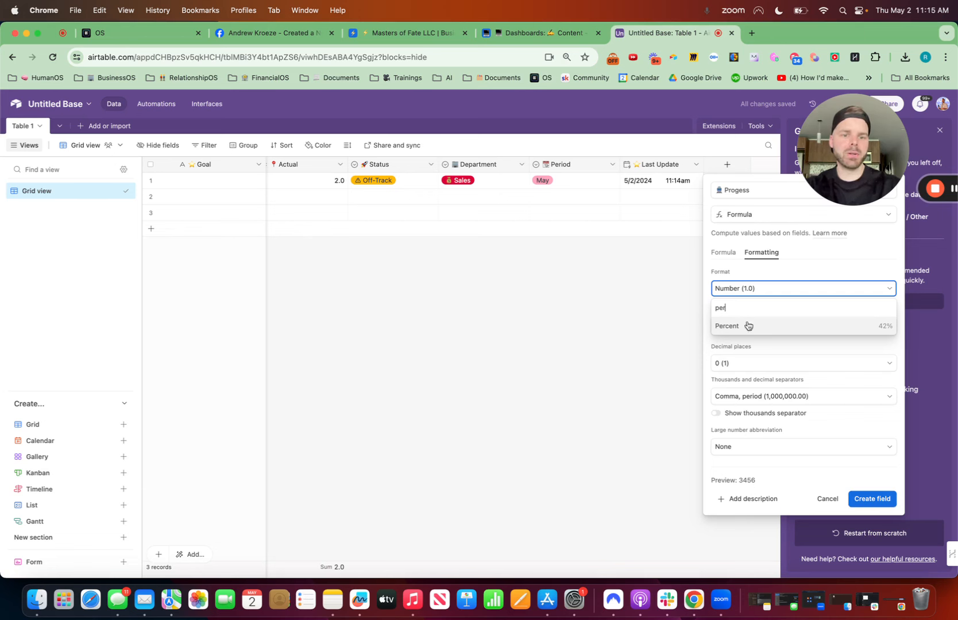
{"action": "left_click", "coordinate": [748, 326]}
{"action": "left_click", "coordinate": [718, 312]}
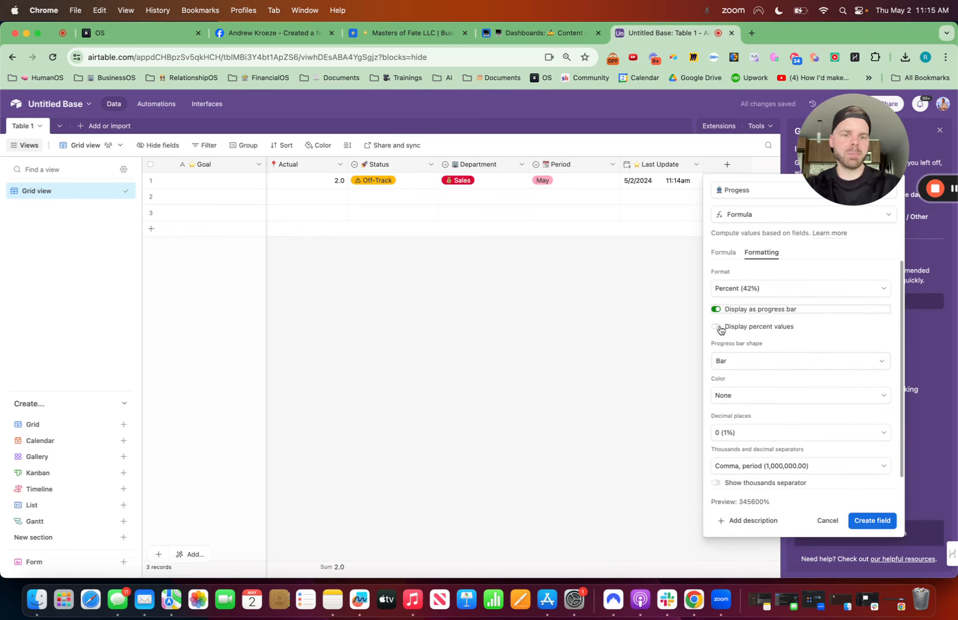
{"action": "left_click", "coordinate": [718, 327]}
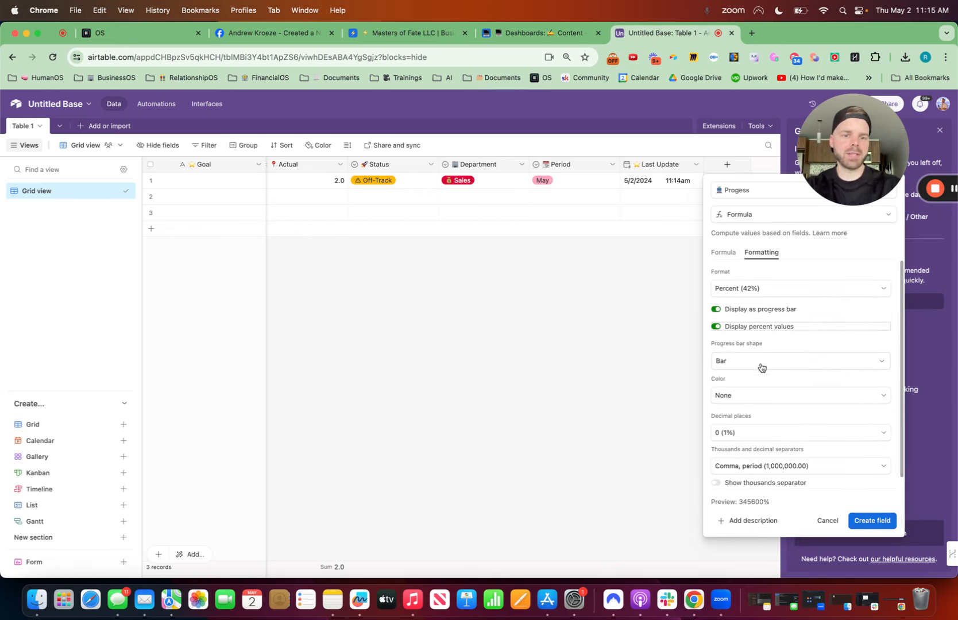
Step: Color the progress bar red where Progess is less than 50%
{"action": "left_click", "coordinate": [742, 396]}
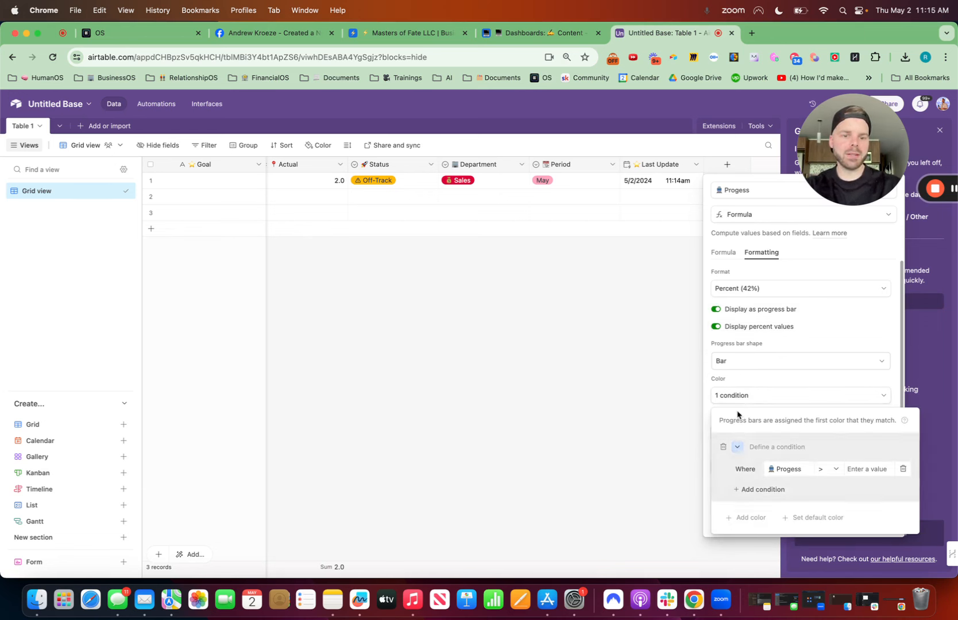
{"action": "left_click", "coordinate": [737, 447]}
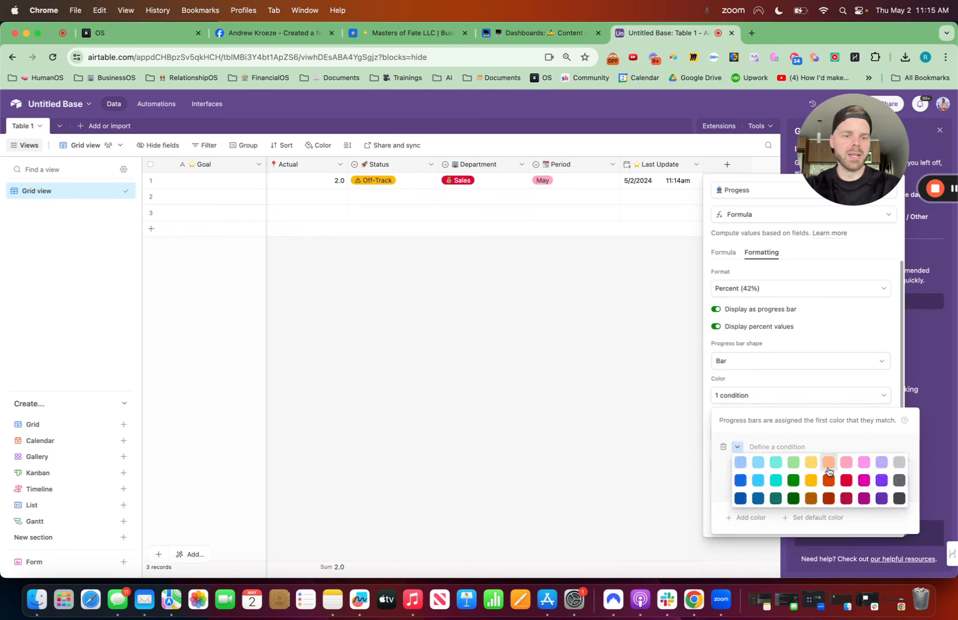
{"action": "left_click", "coordinate": [846, 486]}
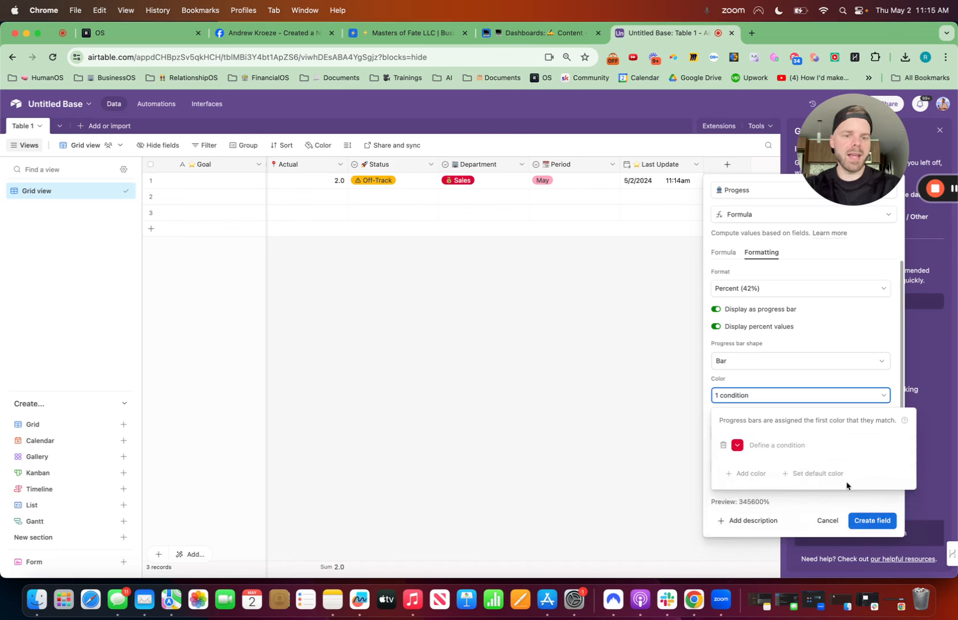
{"action": "left_click", "coordinate": [792, 447]}
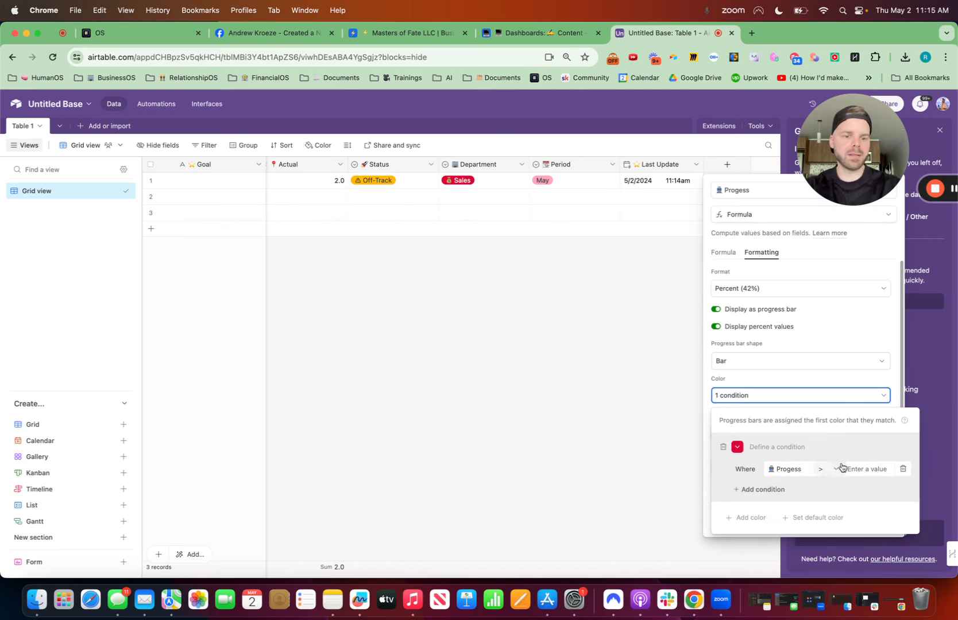
{"action": "left_click", "coordinate": [859, 465]}
{"action": "left_click", "coordinate": [859, 465]}
{"action": "type", "text": "50"}
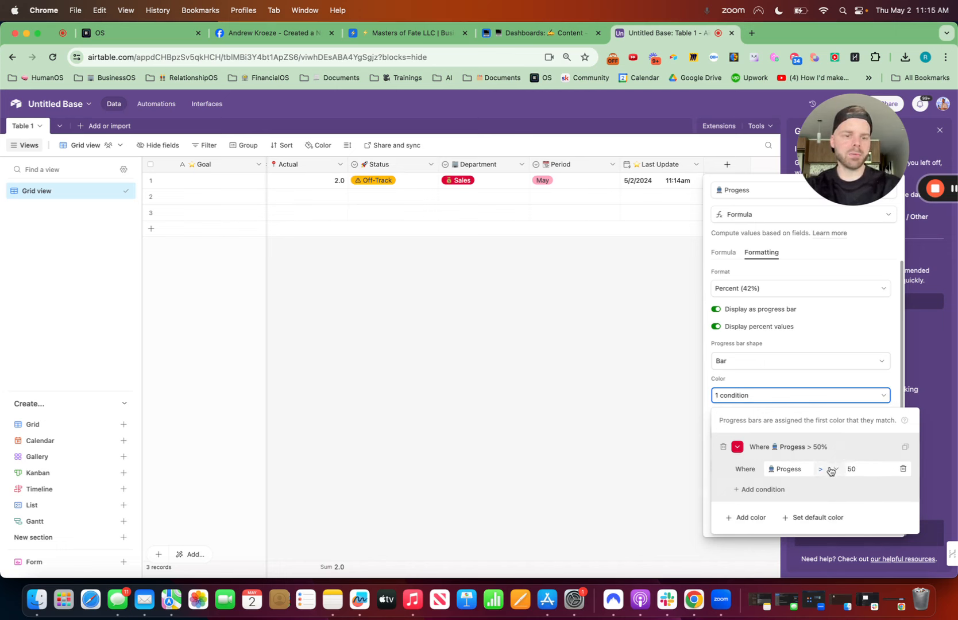
{"action": "left_click", "coordinate": [829, 469]}
{"action": "left_click", "coordinate": [828, 398]}
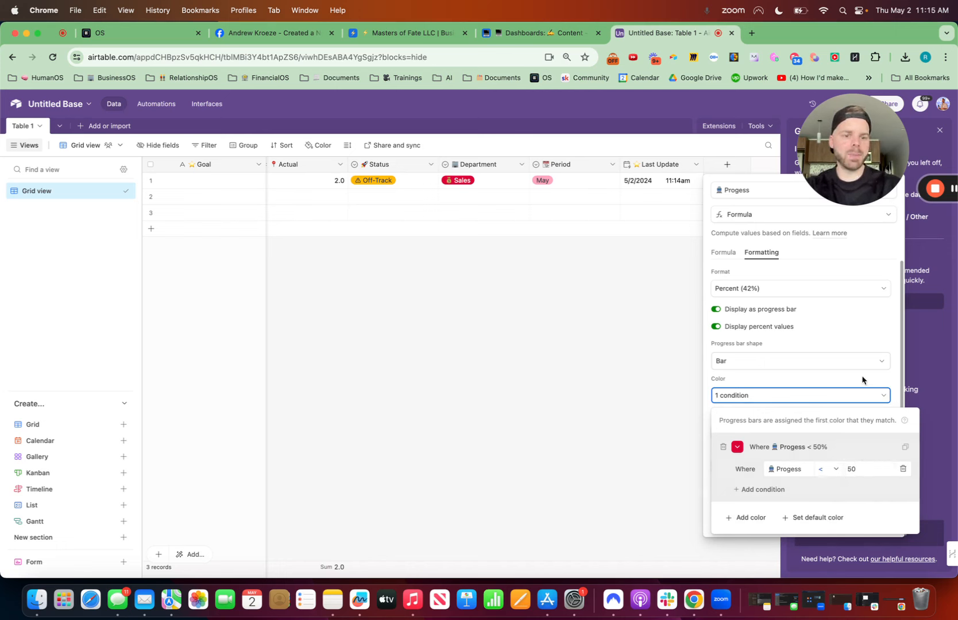
{"action": "left_click", "coordinate": [876, 325]}
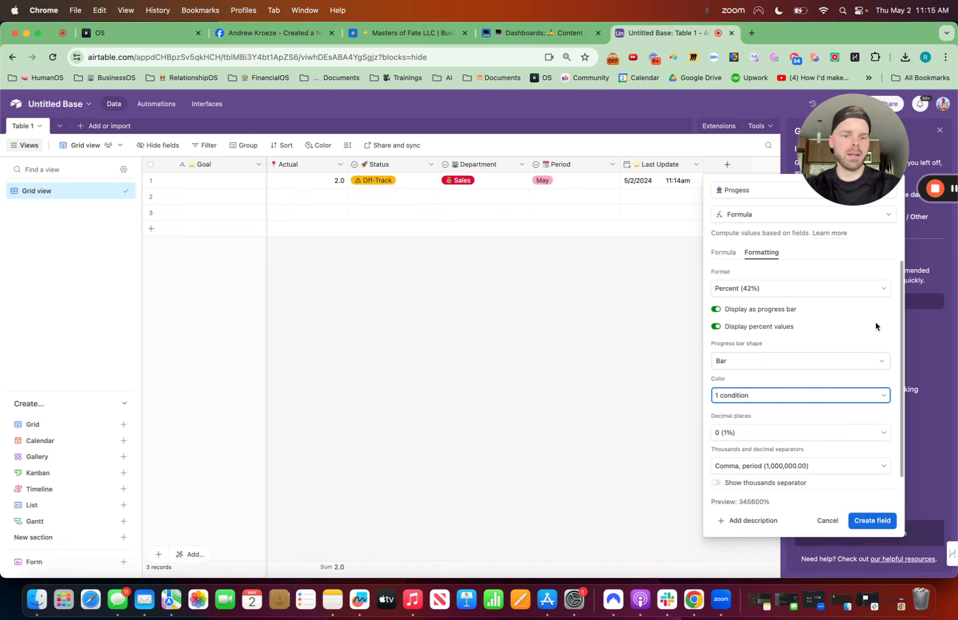
Step: Add a second conditional color to the progress bar, and set it to yellow
{"action": "left_click", "coordinate": [778, 405]}
{"action": "left_click", "coordinate": [737, 520]}
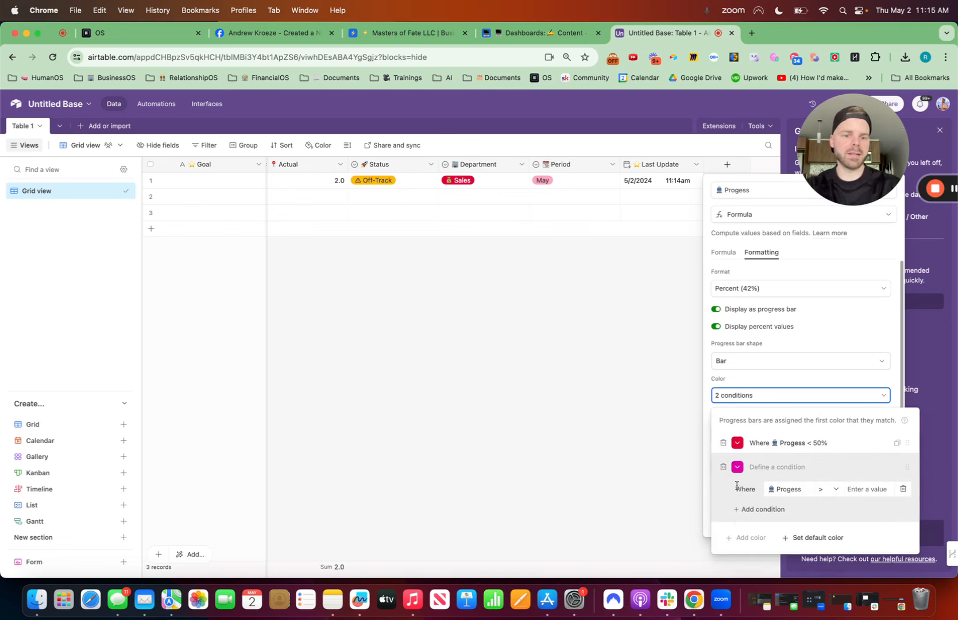
{"action": "left_click", "coordinate": [737, 466]}
{"action": "left_click", "coordinate": [811, 500]}
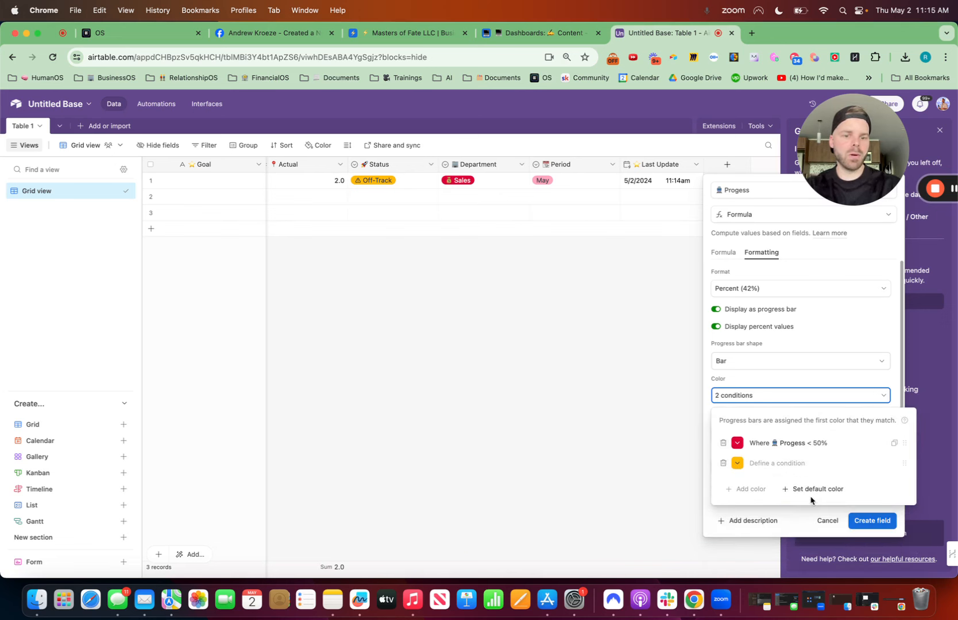
Step: Define the yellow color's condition as Progess greater than 50%
{"action": "left_click", "coordinate": [799, 463]}
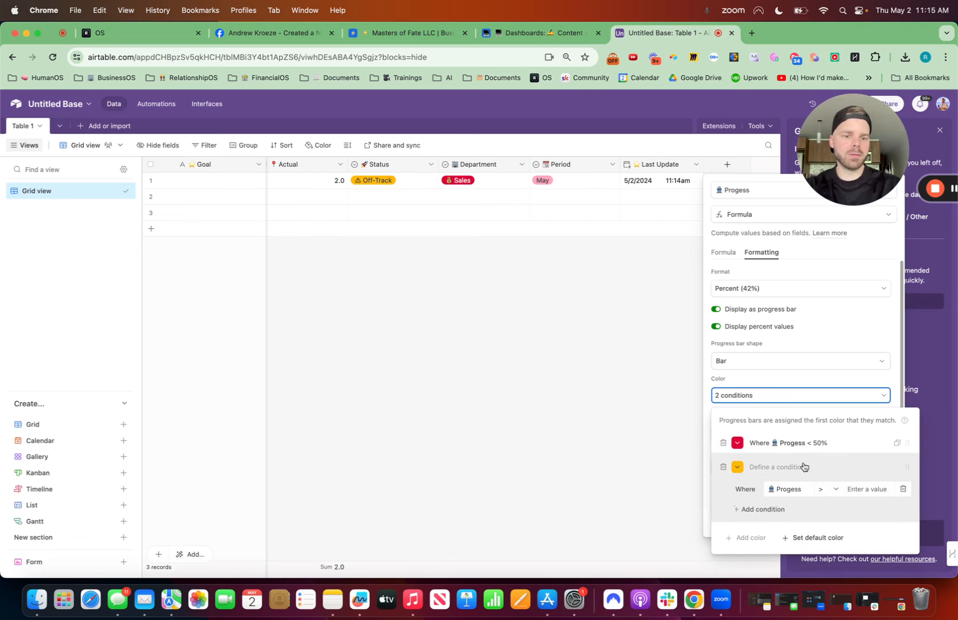
{"action": "left_click", "coordinate": [835, 491]}
{"action": "left_click", "coordinate": [829, 426]}
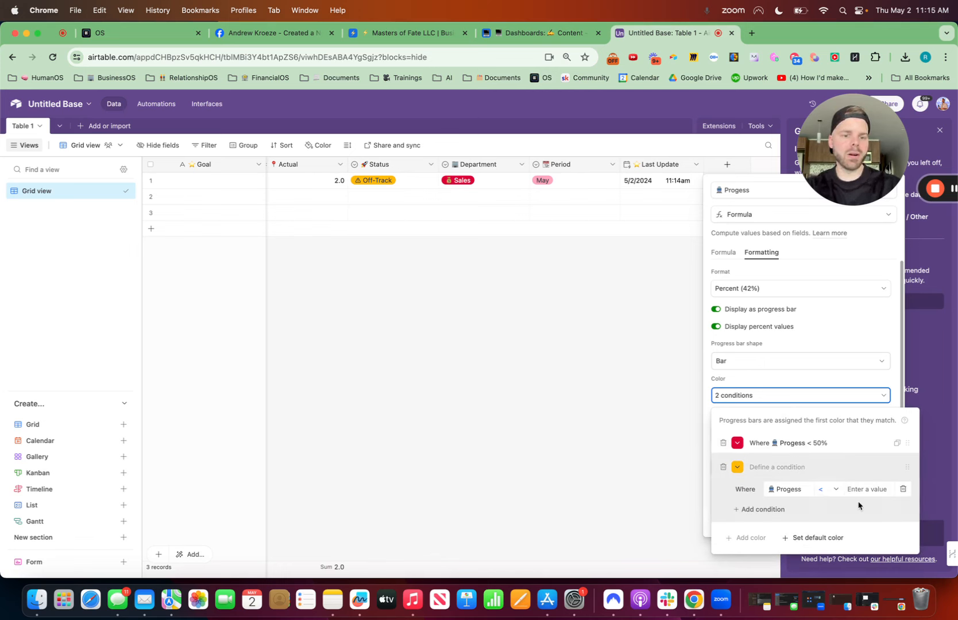
{"action": "left_click", "coordinate": [855, 492]}
{"action": "type", "text": "50"}
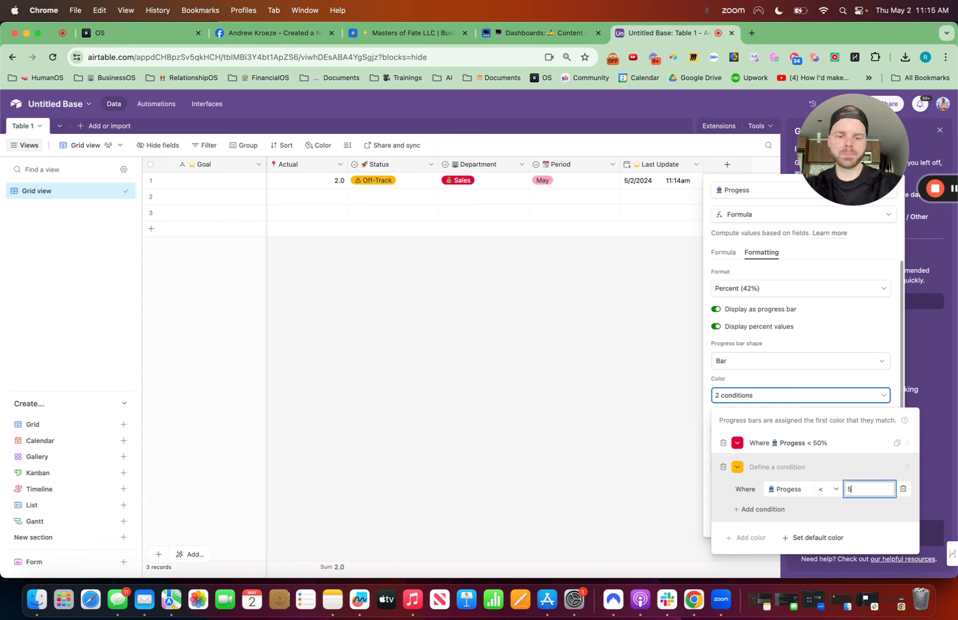
{"action": "left_click", "coordinate": [833, 490]}
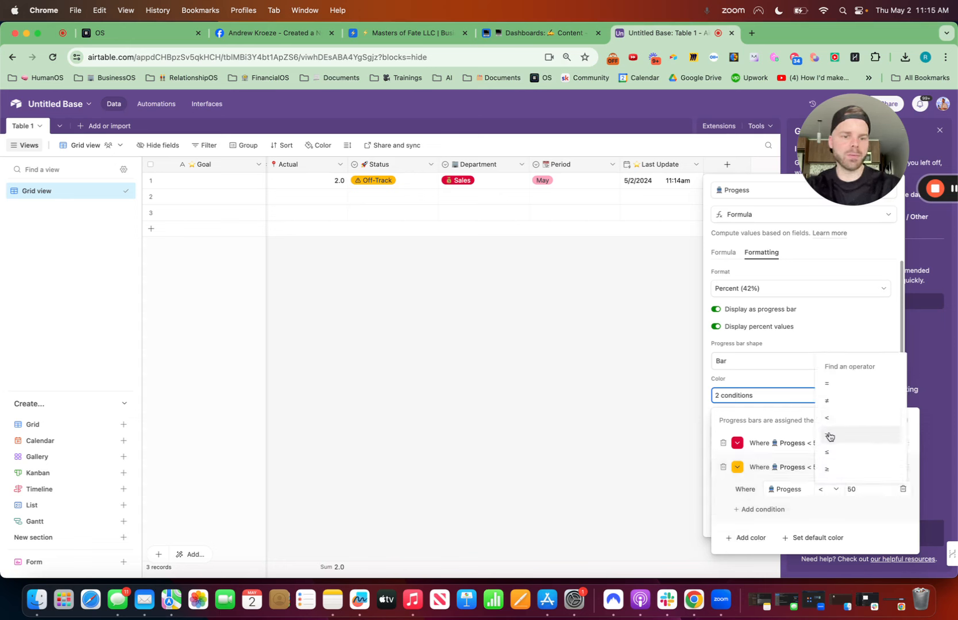
{"action": "left_click", "coordinate": [829, 438]}
Step: Add an "and" condition to the yellow color requiring Progess to be less than 100%, and close the color settings
{"action": "left_click", "coordinate": [745, 509]}
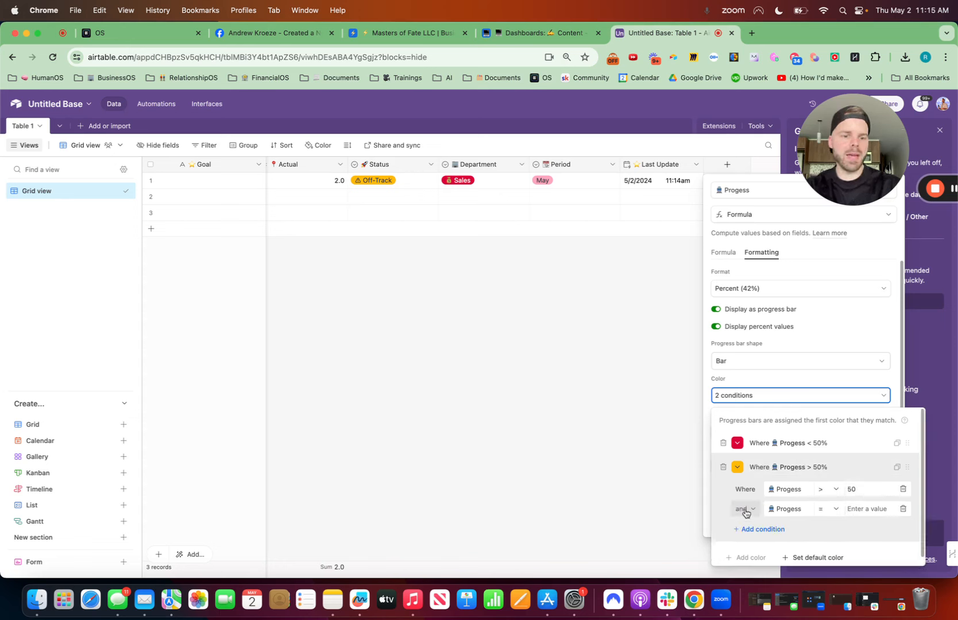
{"action": "left_click", "coordinate": [827, 508]}
{"action": "left_click", "coordinate": [831, 440]}
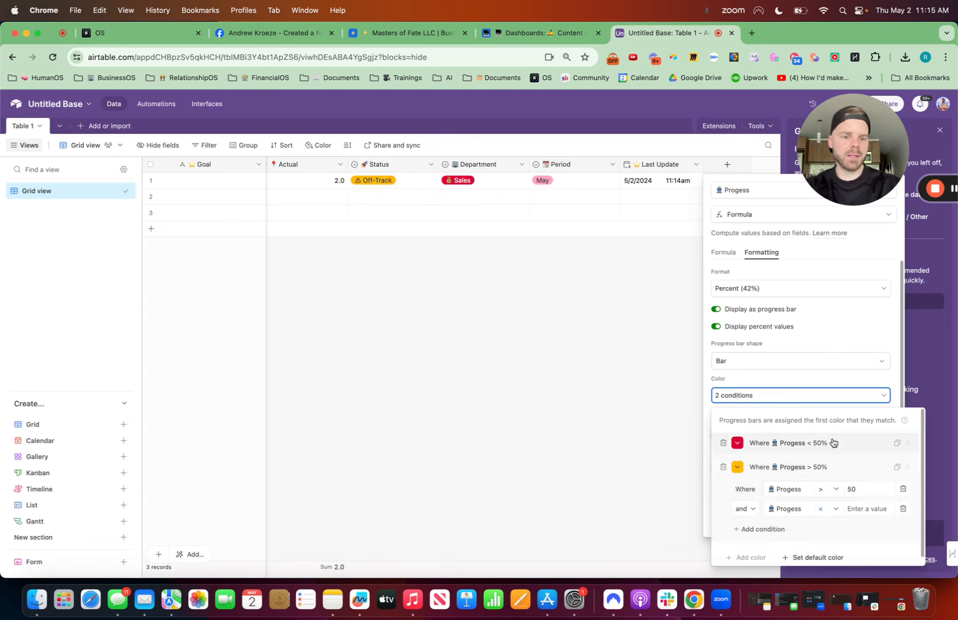
{"action": "left_click", "coordinate": [859, 513]}
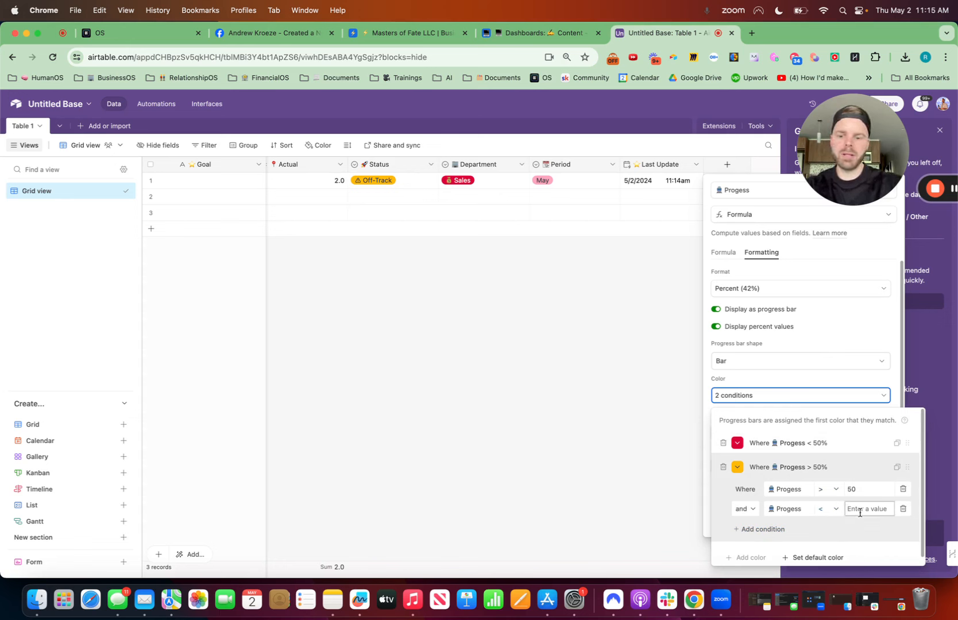
{"action": "type", "text": "100"}
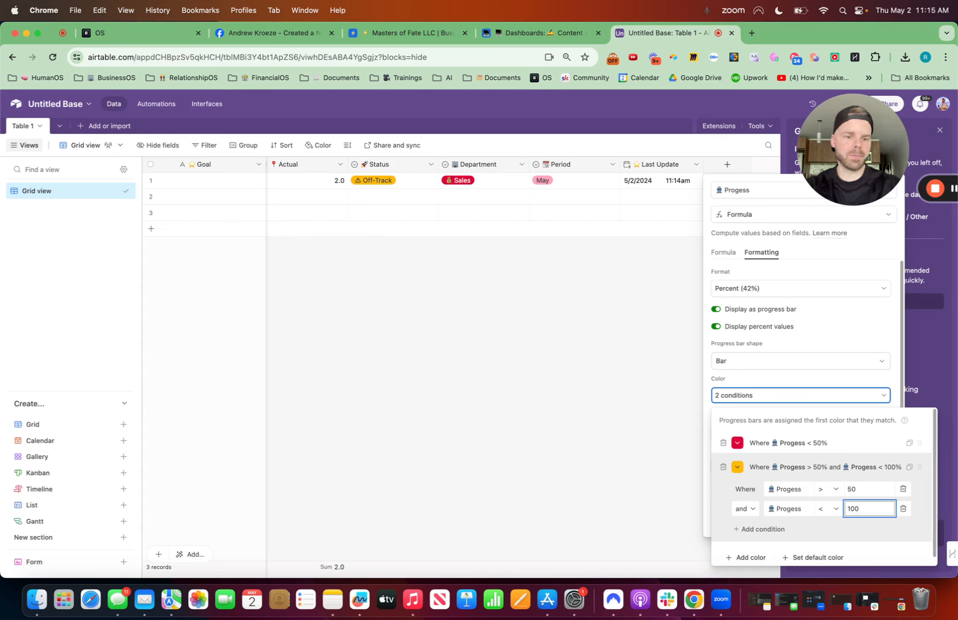
{"action": "left_click", "coordinate": [859, 320]}
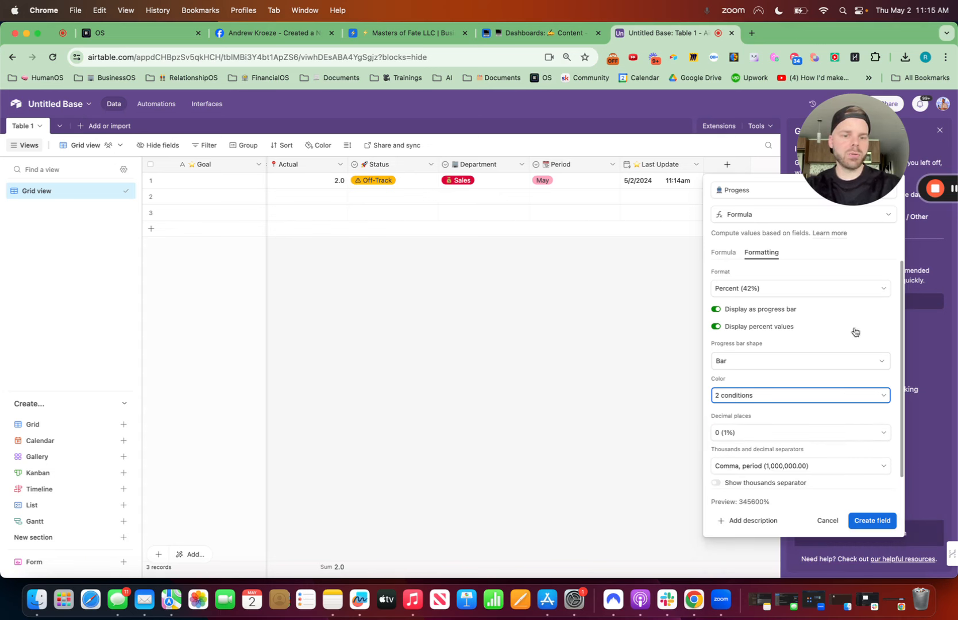
{"action": "left_click", "coordinate": [765, 438]}
{"action": "left_click", "coordinate": [848, 269]}
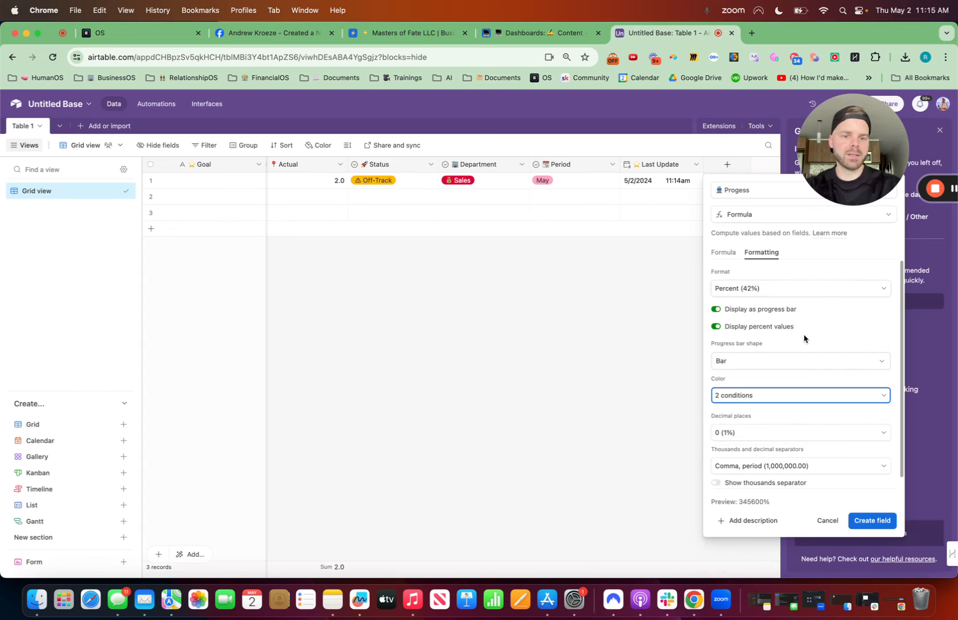
Step: Add a third conditional color to the progress bar, and set it to green
{"action": "left_click", "coordinate": [772, 395]}
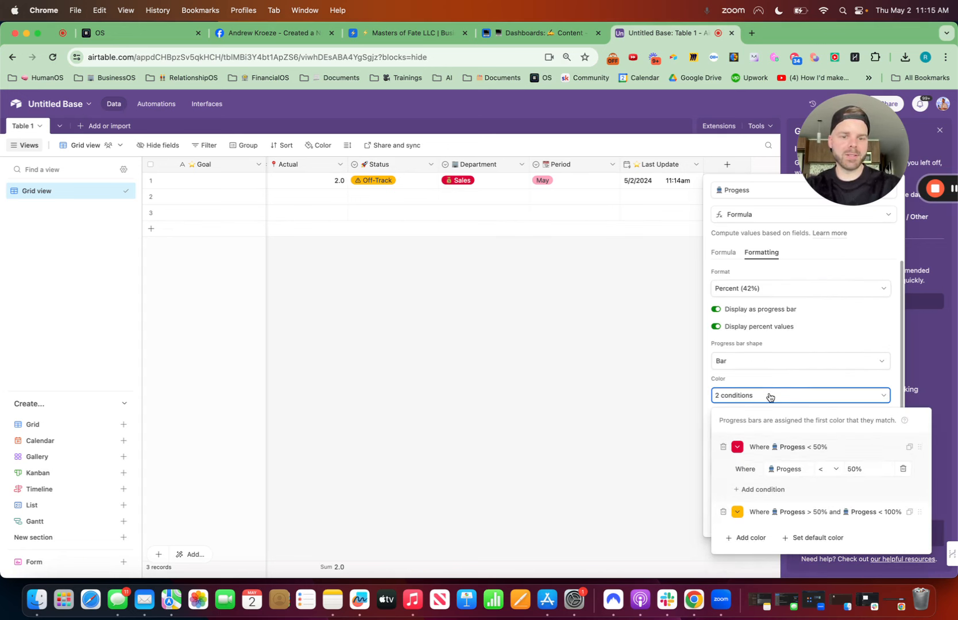
{"action": "left_click", "coordinate": [750, 539]}
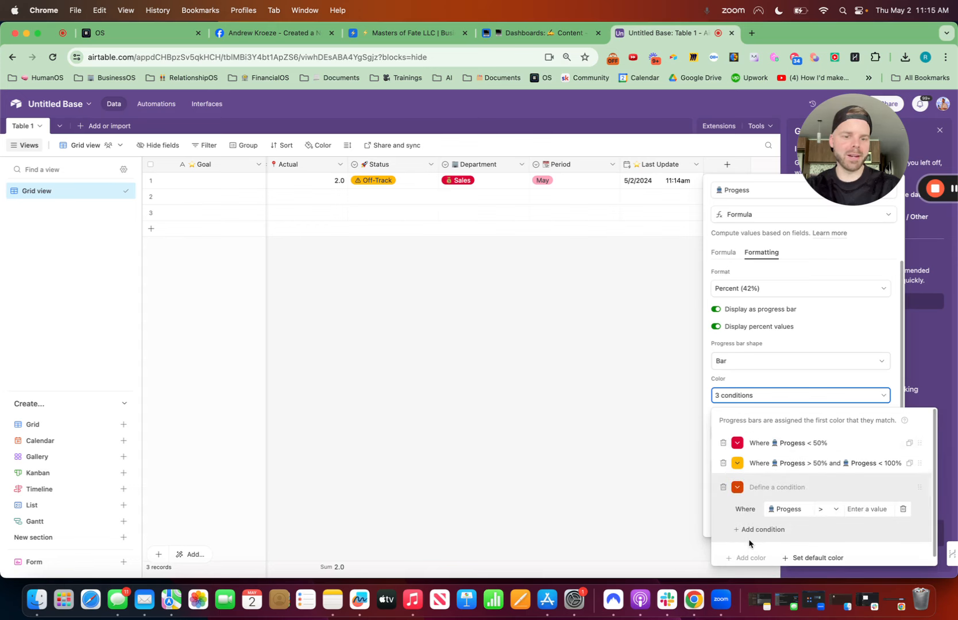
{"action": "left_click", "coordinate": [737, 487]}
{"action": "left_click", "coordinate": [793, 521]}
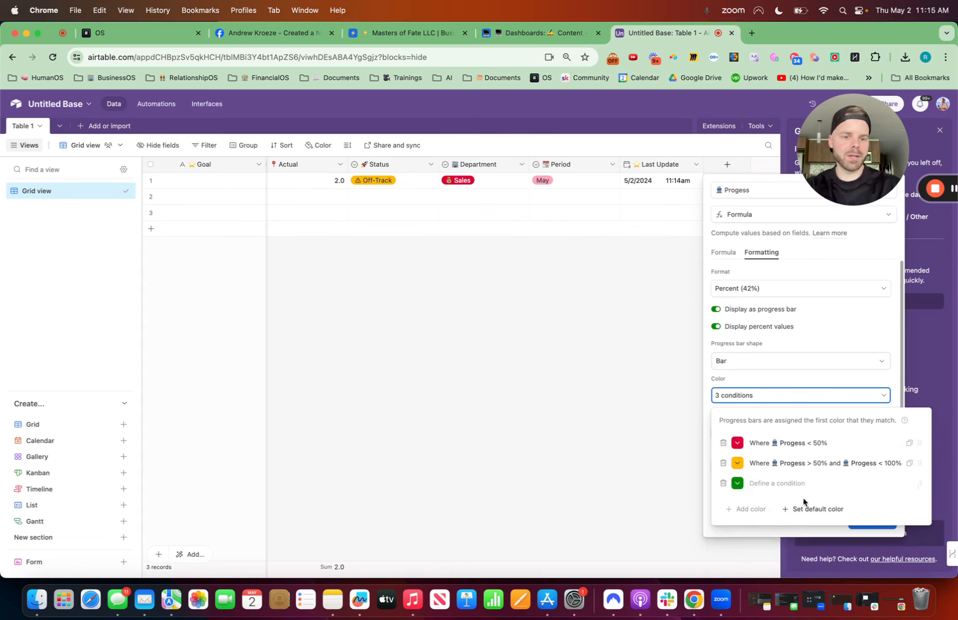
Step: Define the green color's condition as Progess greater than or equal to 100%
{"action": "left_click", "coordinate": [790, 488]}
{"action": "left_click", "coordinate": [838, 515]}
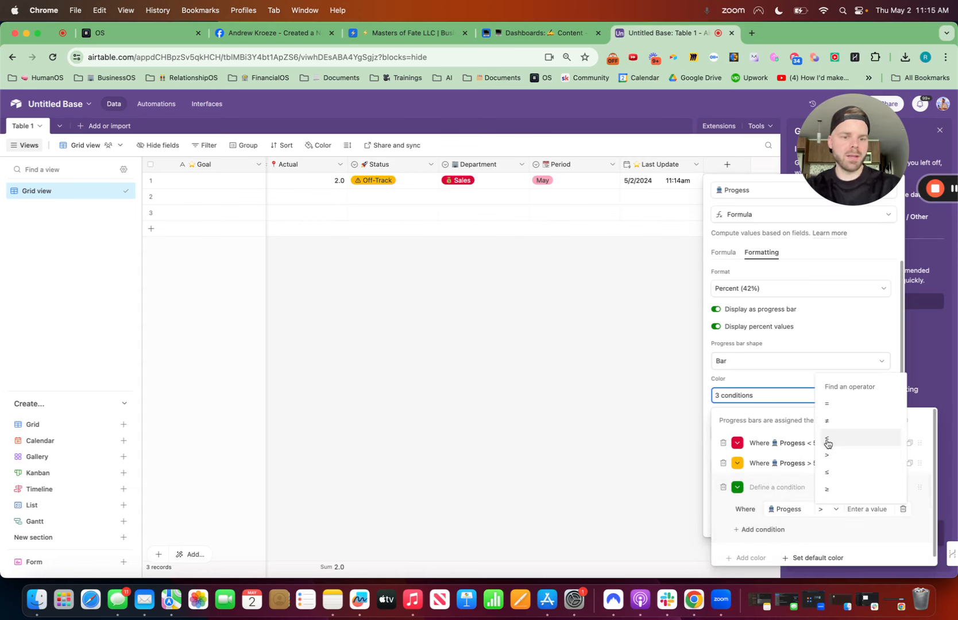
{"action": "left_click", "coordinate": [857, 514]}
{"action": "type", "text": "100"}
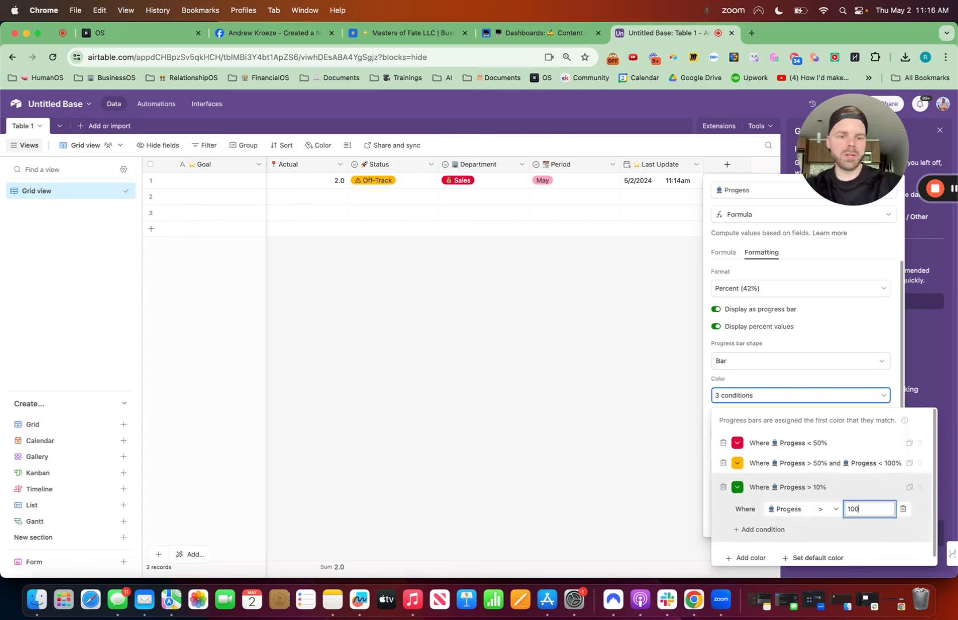
{"action": "left_click", "coordinate": [837, 514]}
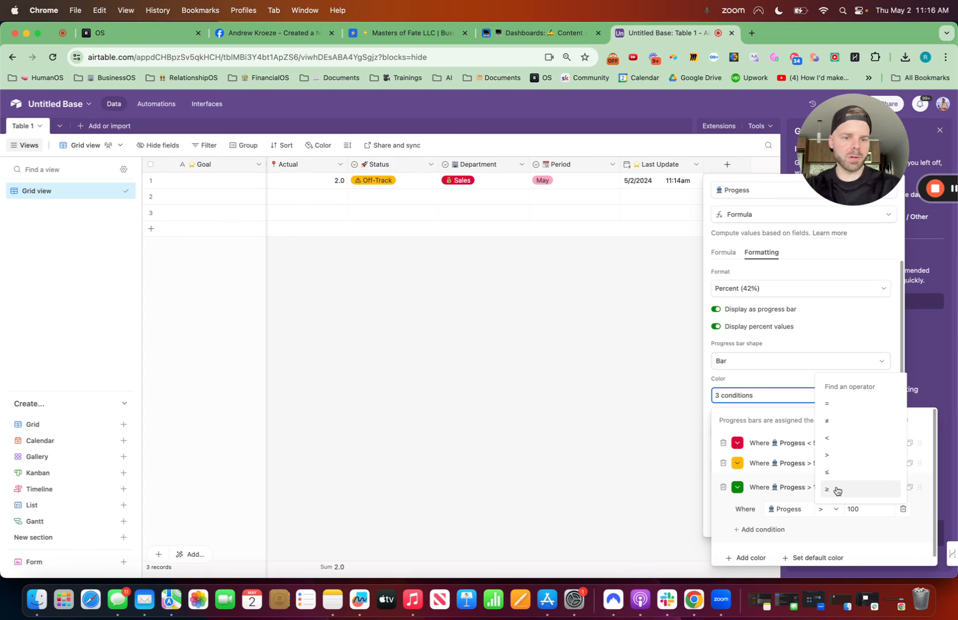
{"action": "left_click", "coordinate": [837, 490]}
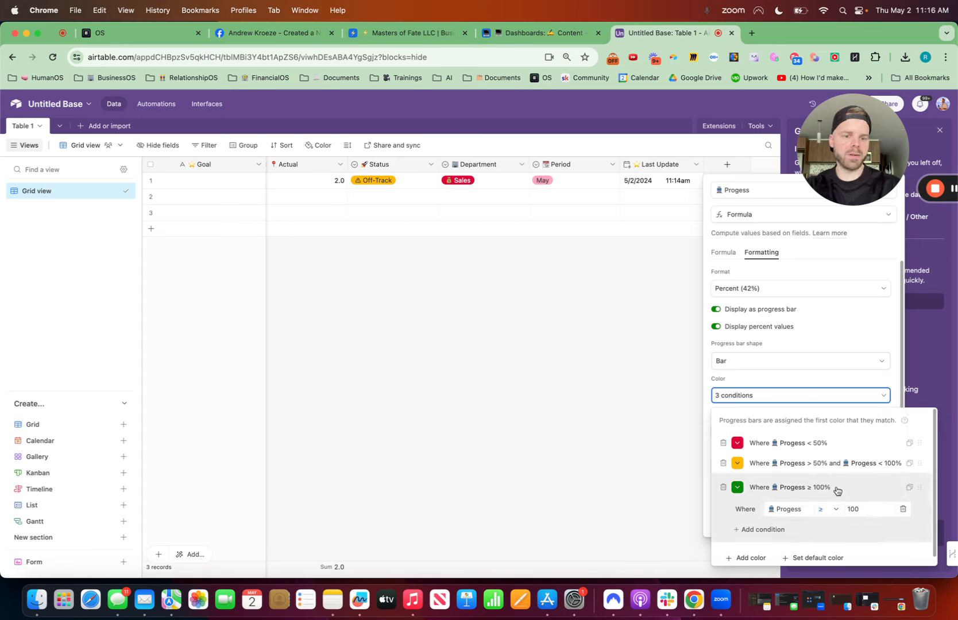
Step: Create the Progess formula field and move it directly after the Due Date column
{"action": "left_click", "coordinate": [875, 320]}
{"action": "left_click", "coordinate": [873, 523]}
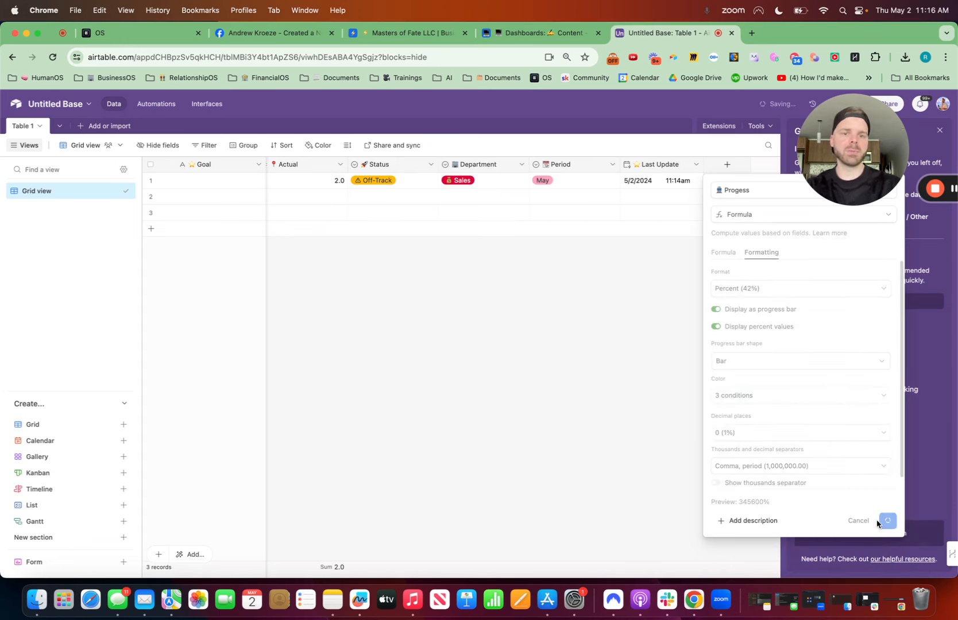
{"action": "left_click_drag", "start_coordinate": [738, 165], "coordinate": [356, 180]}
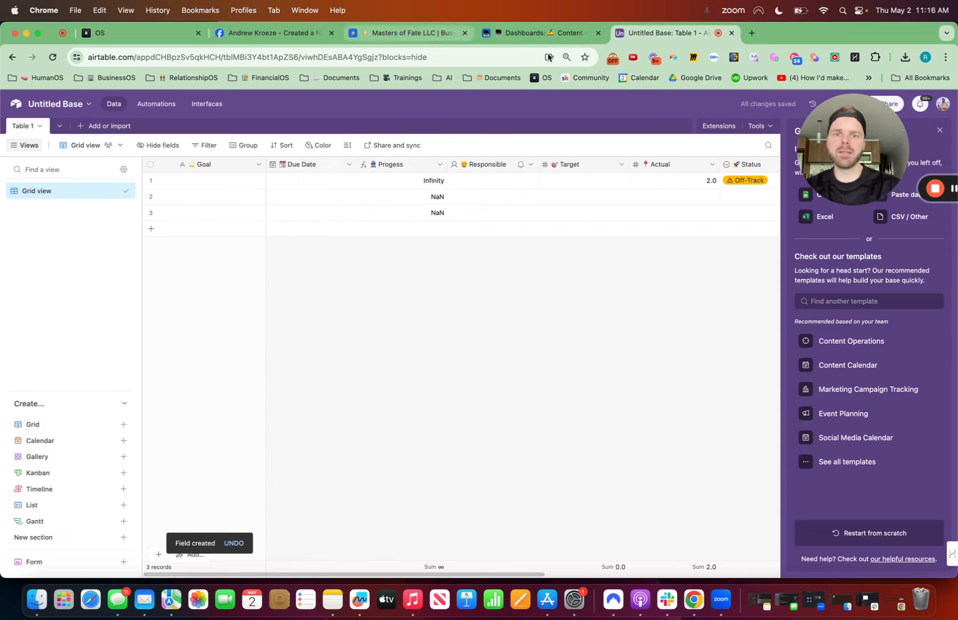
Step: Slightly narrow the Due Date column, and following the reference Goals table, place Target and Actual between Progess and Responsible
{"action": "left_click", "coordinate": [411, 33]}
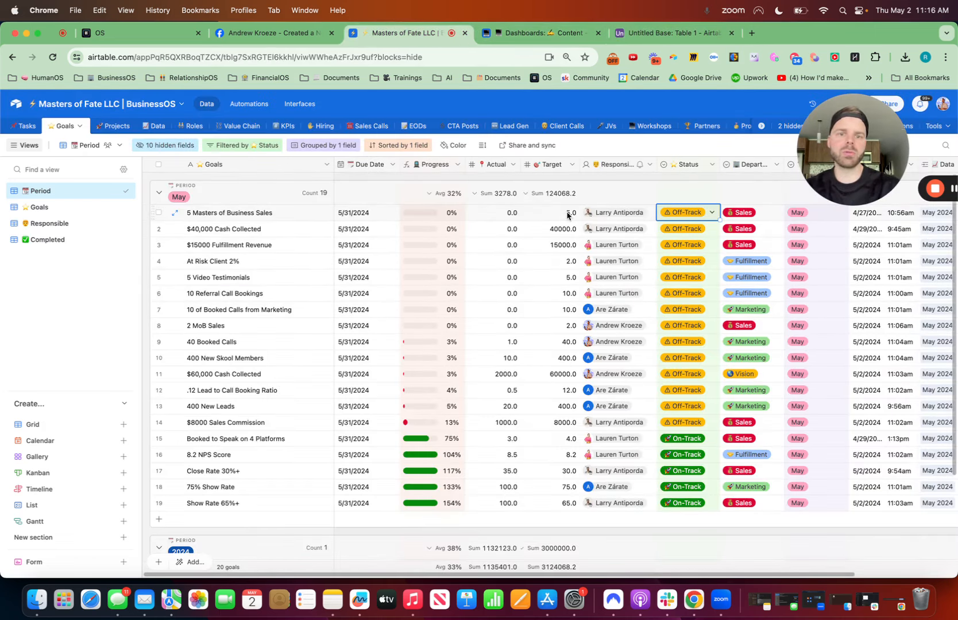
{"action": "left_click", "coordinate": [668, 32]}
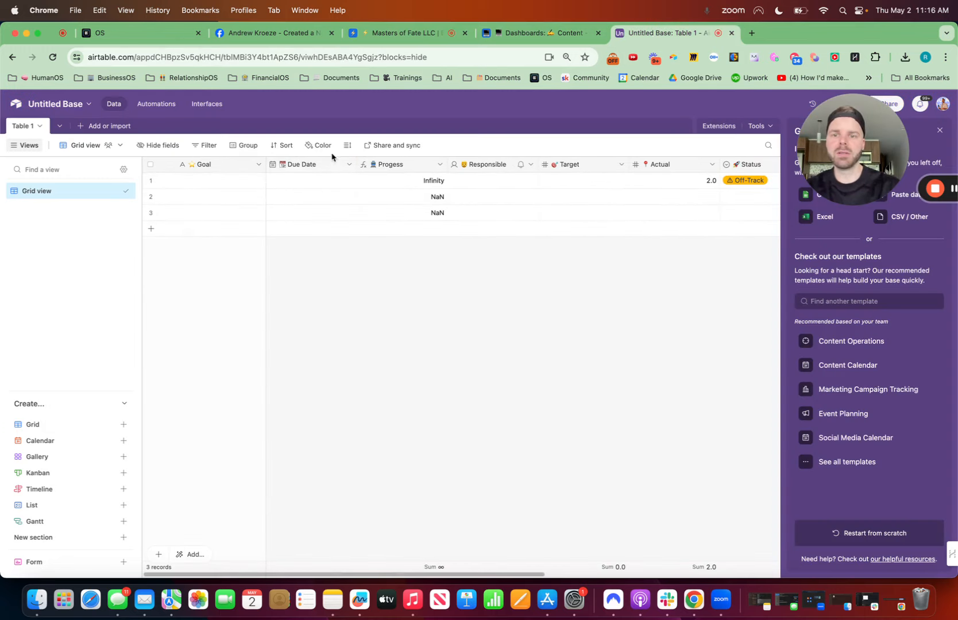
{"action": "left_click_drag", "start_coordinate": [357, 164], "coordinate": [345, 164]}
{"action": "left_click_drag", "start_coordinate": [551, 165], "coordinate": [431, 164]}
{"action": "left_click_drag", "start_coordinate": [667, 163], "coordinate": [527, 165]}
{"action": "scroll", "coordinate": [649, 173], "scroll_direction": "right", "scroll_amount": 3}
{"action": "scroll", "coordinate": [632, 178], "scroll_direction": "right", "scroll_amount": 3}
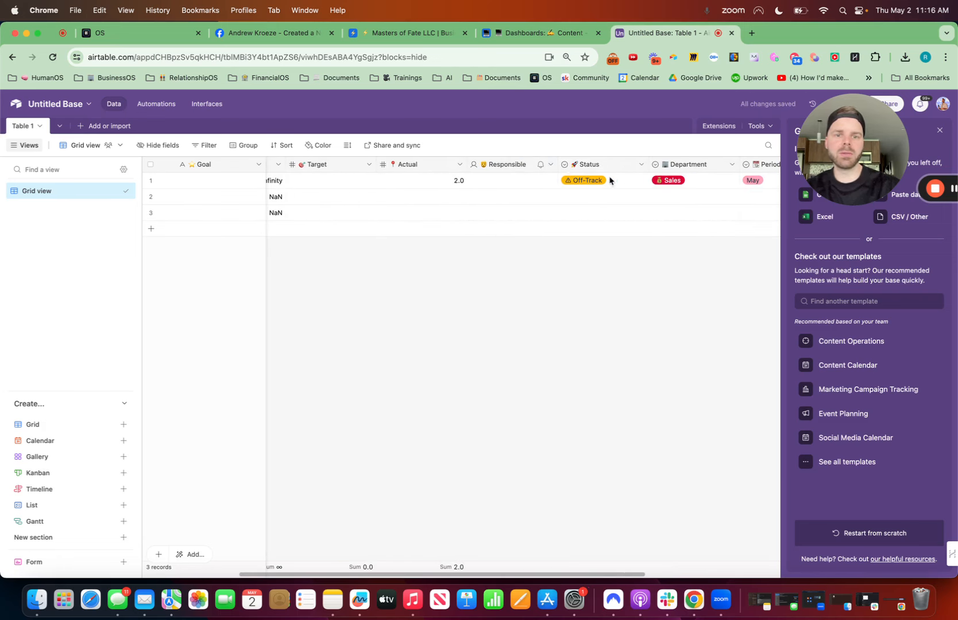
{"action": "scroll", "coordinate": [580, 196], "scroll_direction": "right", "scroll_amount": 5}
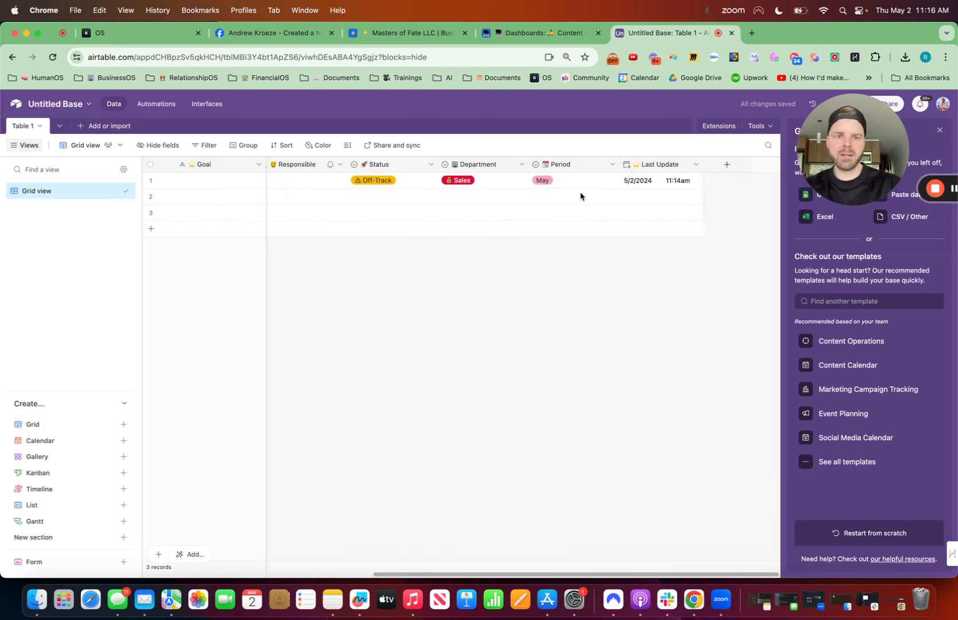
Step: Name the first record's goal "$100K Cash Collected" and set its due date to 5/31/2024
{"action": "scroll", "coordinate": [580, 196], "scroll_direction": "left", "scroll_amount": 6}
{"action": "scroll", "coordinate": [580, 196], "scroll_direction": "left", "scroll_amount": 2}
{"action": "double_click", "coordinate": [477, 183]}
{"action": "double_click", "coordinate": [204, 182]}
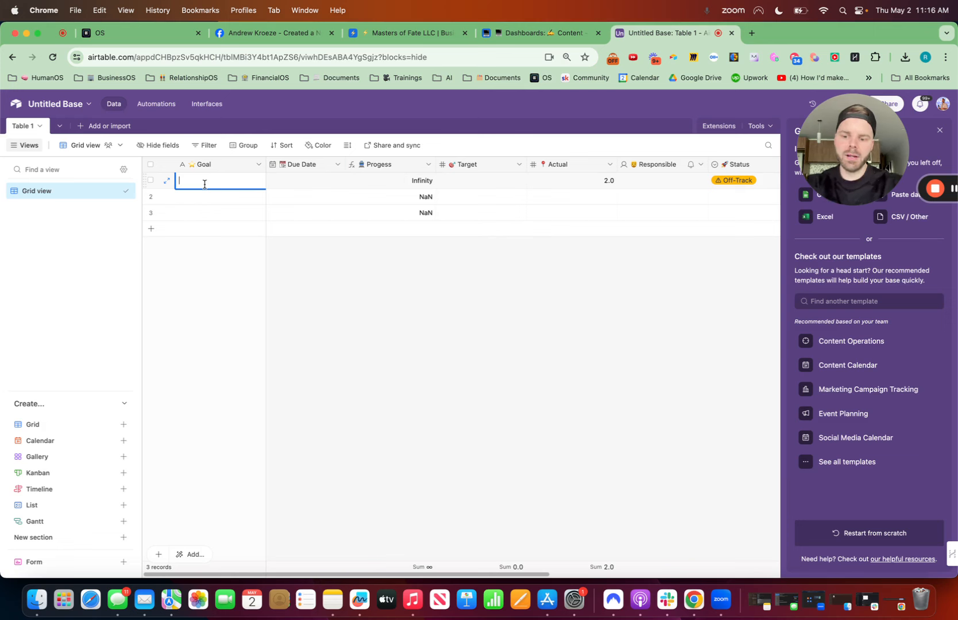
{"action": "type", "text": "$100K Cash Collected"}
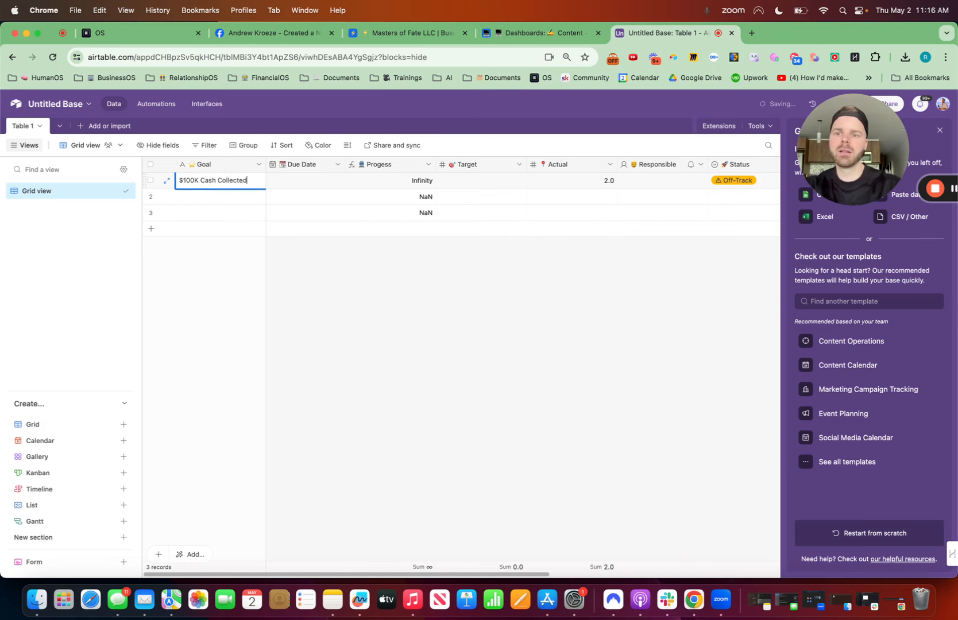
{"action": "double_click", "coordinate": [314, 183]}
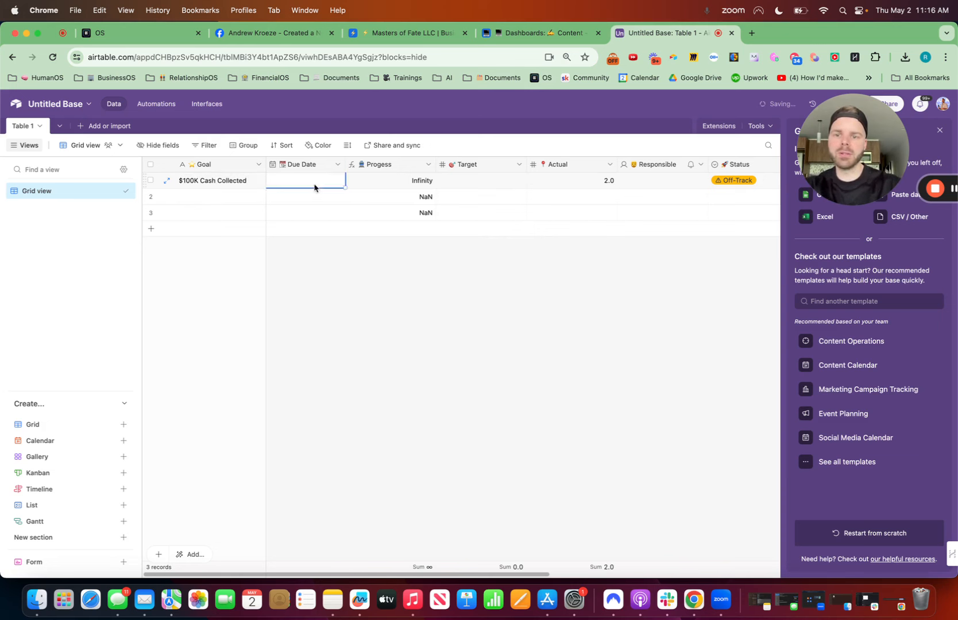
{"action": "left_click", "coordinate": [360, 279]}
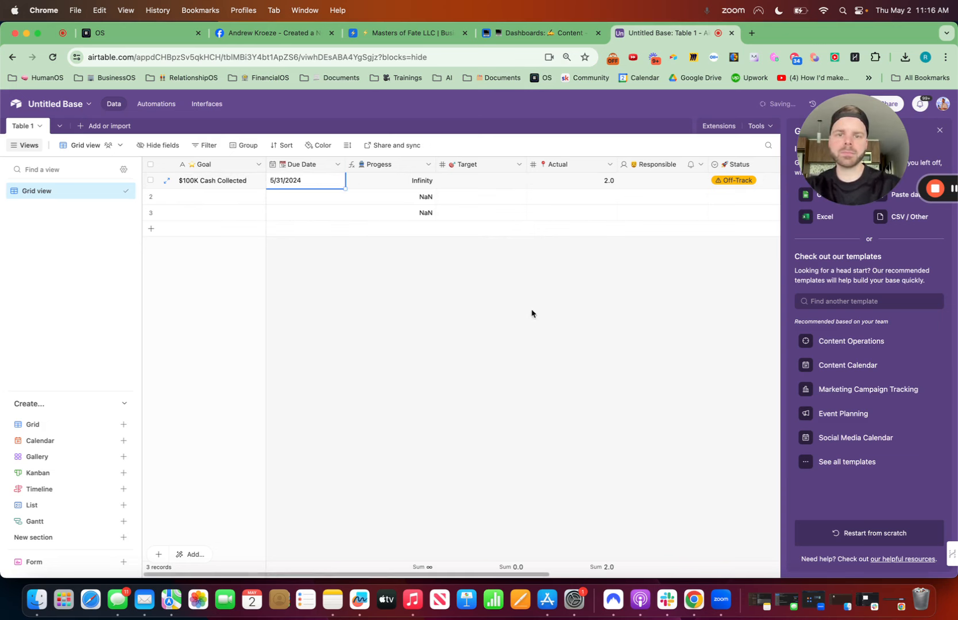
Step: Set the first record's Target to 100000 and its Actual to 5000
{"action": "left_click", "coordinate": [491, 184]}
{"action": "left_click", "coordinate": [491, 181]}
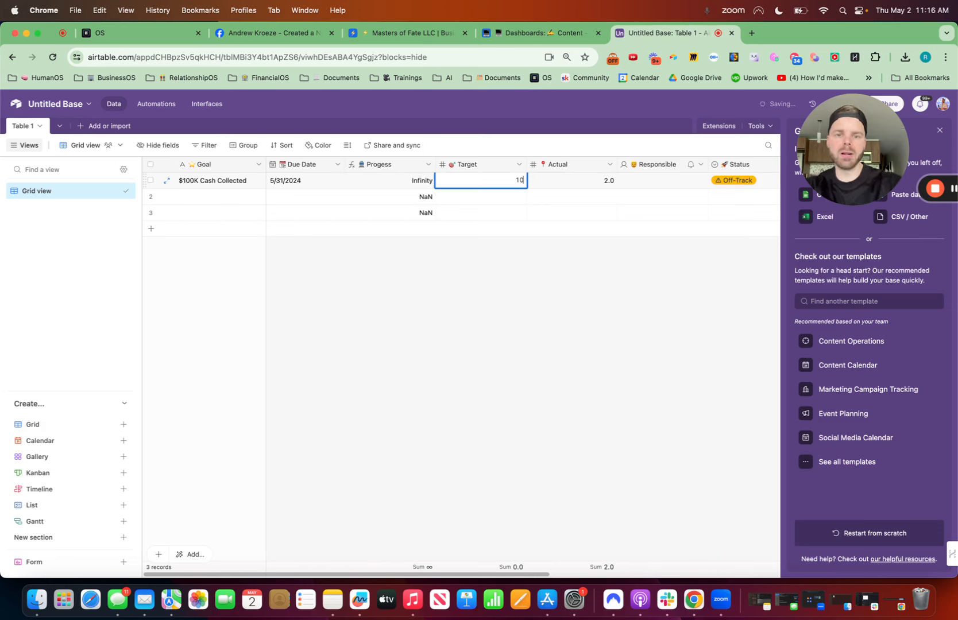
{"action": "type", "text": "100000"}
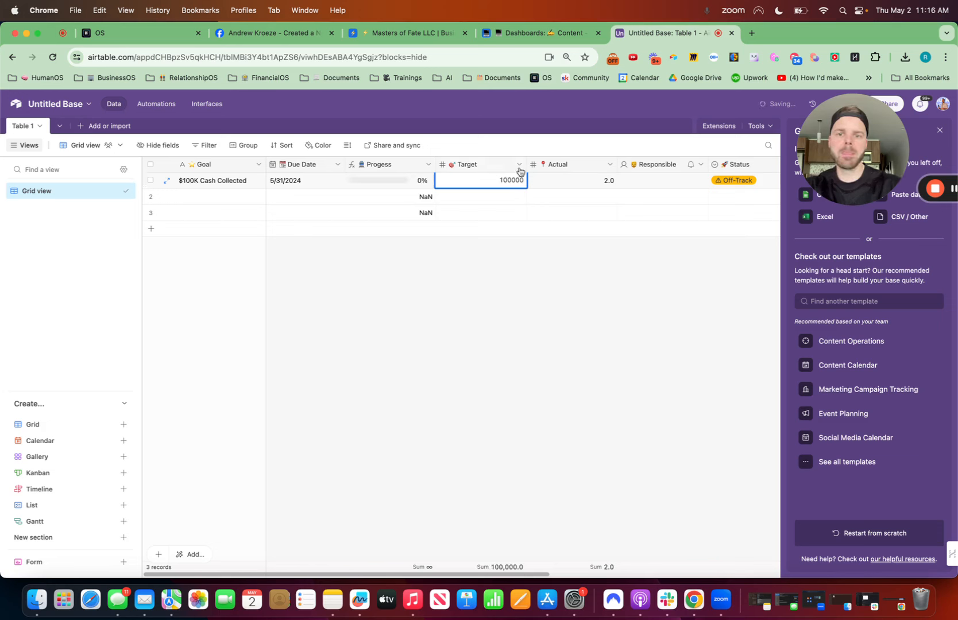
{"action": "double_click", "coordinate": [564, 179]}
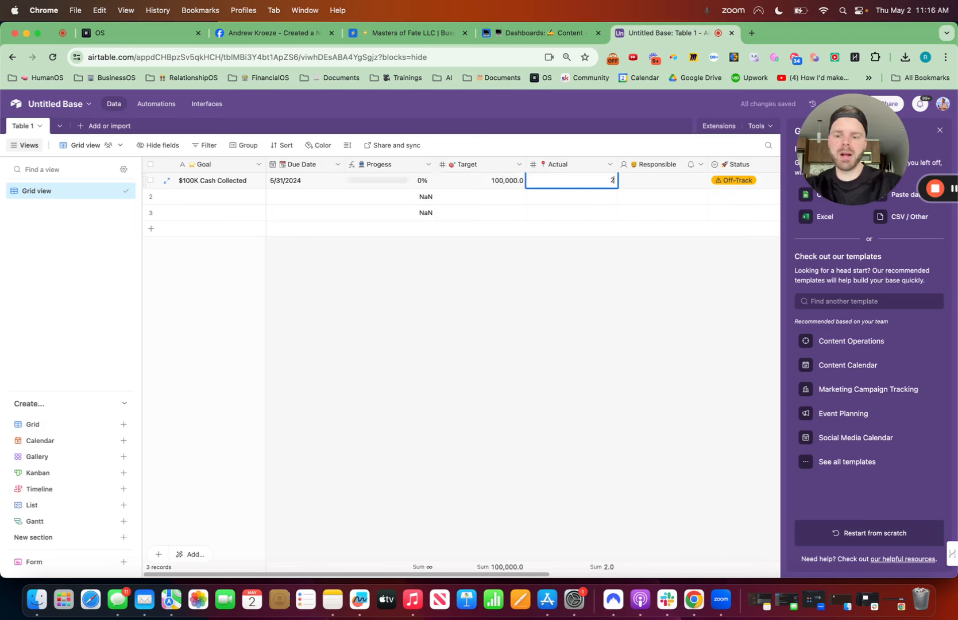
{"action": "key", "text": "BackSpace"}
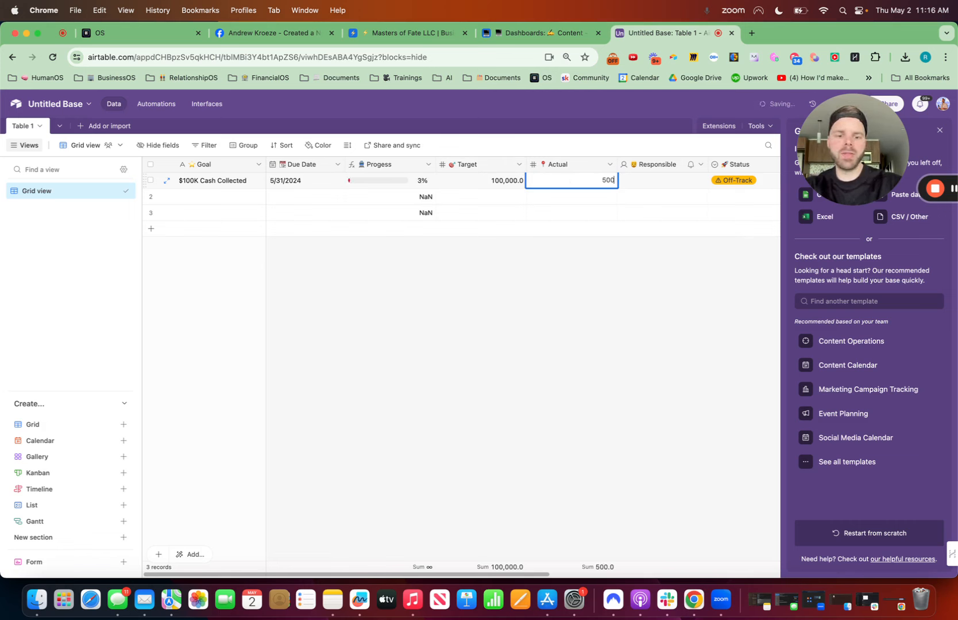
{"action": "left_click", "coordinate": [566, 342]}
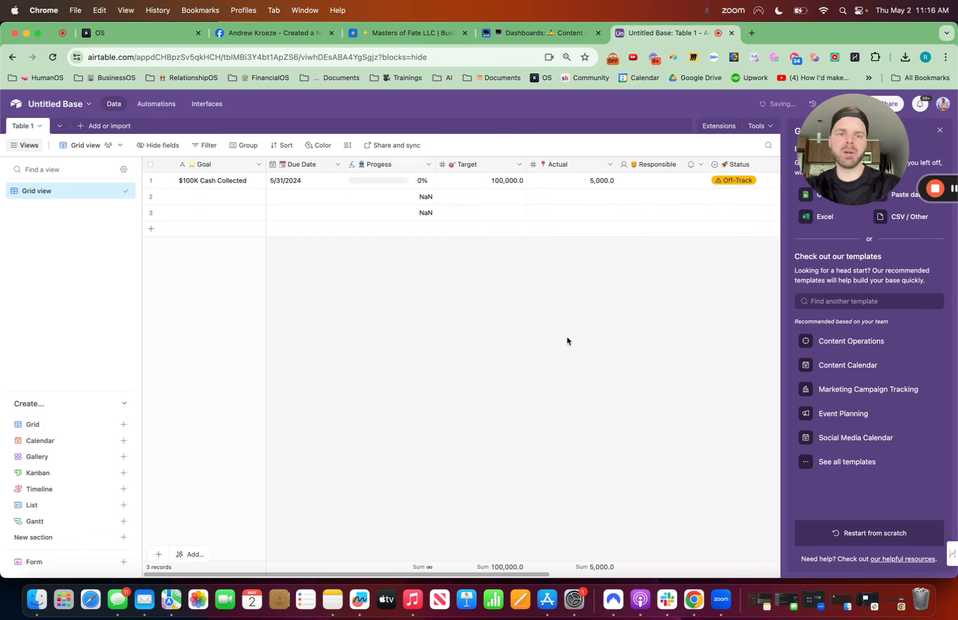
Step: Assign the first listed collaborator as Responsible for the $100K Cash Collected goal, and check the record's remaining fields
{"action": "left_click", "coordinate": [647, 181]}
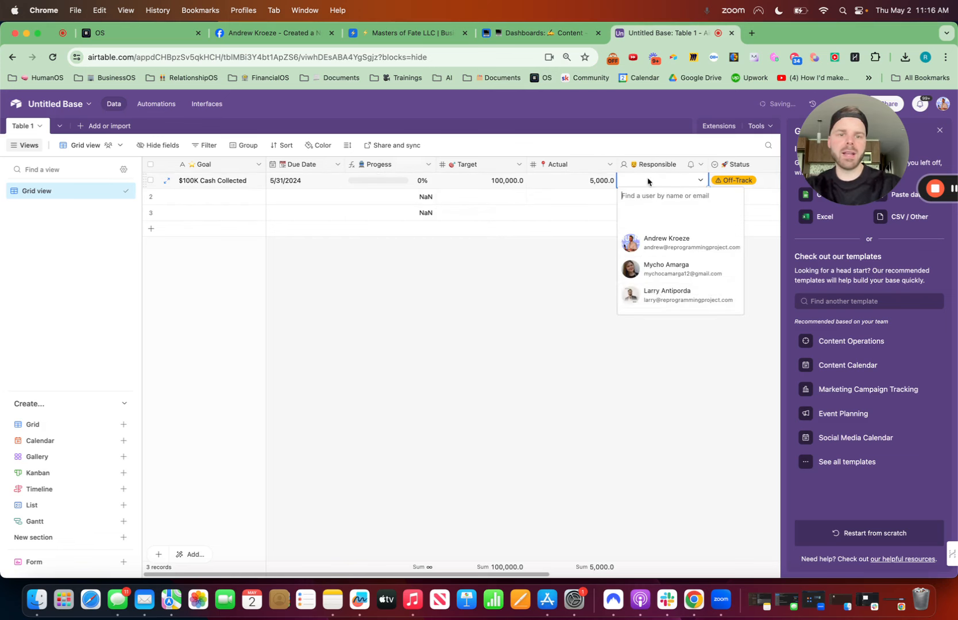
{"action": "left_click", "coordinate": [667, 244]}
{"action": "scroll", "coordinate": [652, 325], "scroll_direction": "right", "scroll_amount": 5}
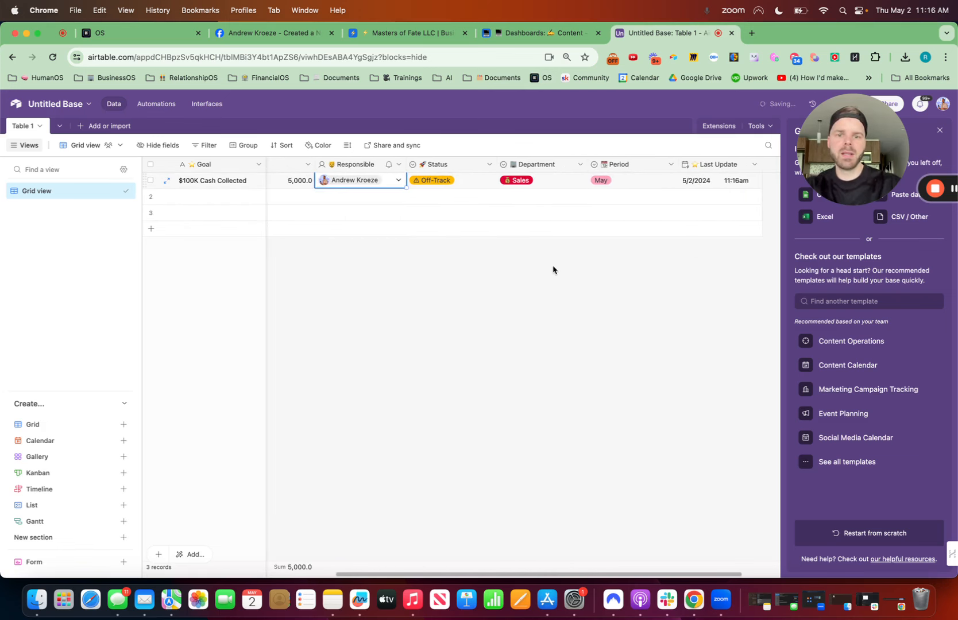
{"action": "scroll", "coordinate": [459, 230], "scroll_direction": "left", "scroll_amount": 5}
{"action": "scroll", "coordinate": [446, 220], "scroll_direction": "right", "scroll_amount": 3}
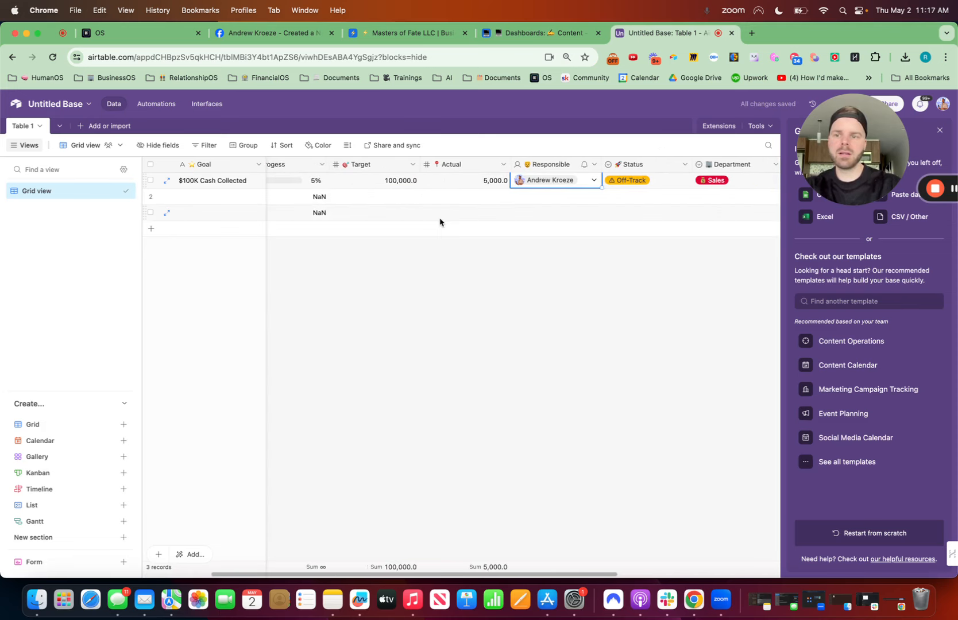
Step: Delete the two empty records below the $100K Cash Collected goal
{"action": "scroll", "coordinate": [446, 221], "scroll_direction": "left", "scroll_amount": 3}
{"action": "left_click", "coordinate": [150, 196]}
{"action": "left_click", "coordinate": [150, 212]}
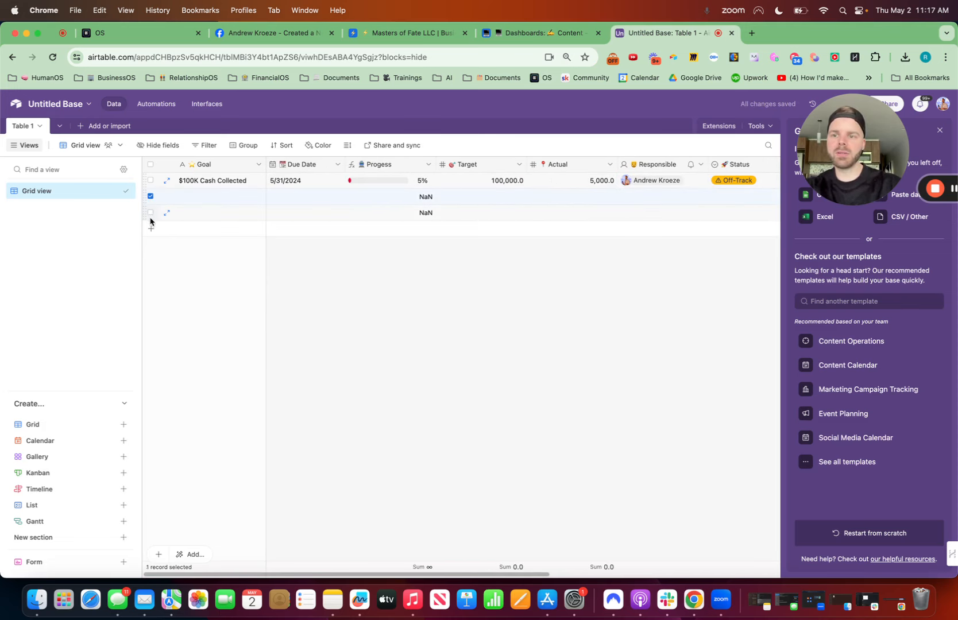
{"action": "right_click", "coordinate": [151, 215]}
{"action": "left_click", "coordinate": [205, 270]}
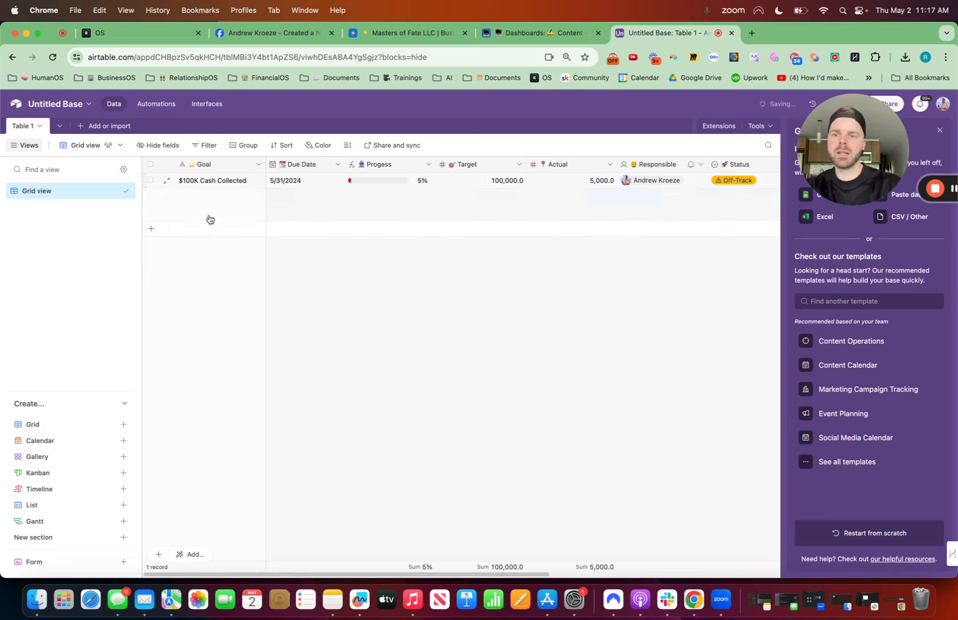
Step: Group the grid view's records by the Period field
{"action": "left_click", "coordinate": [245, 146]}
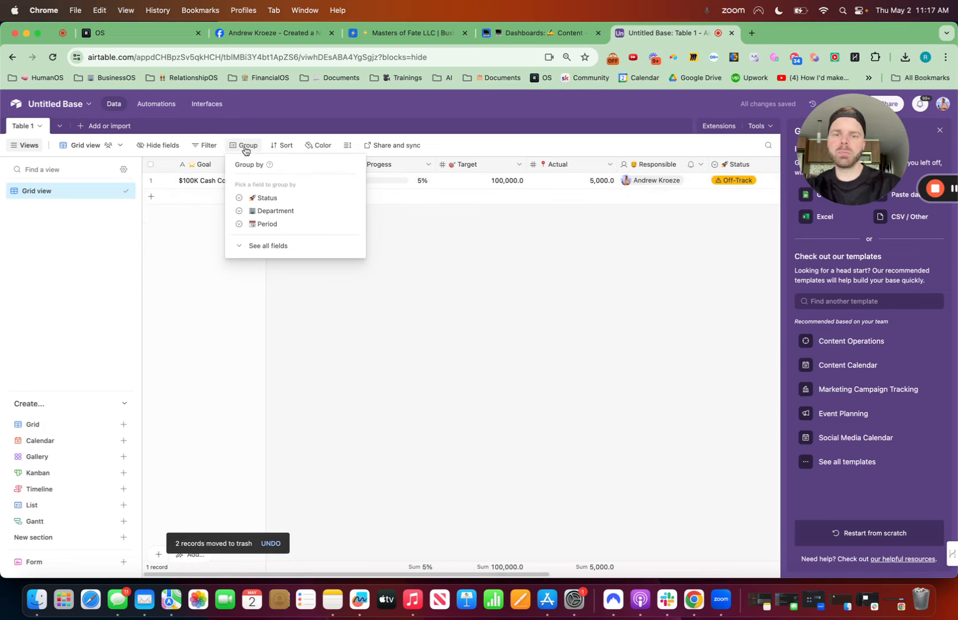
{"action": "left_click", "coordinate": [282, 224]}
{"action": "left_click", "coordinate": [555, 365]}
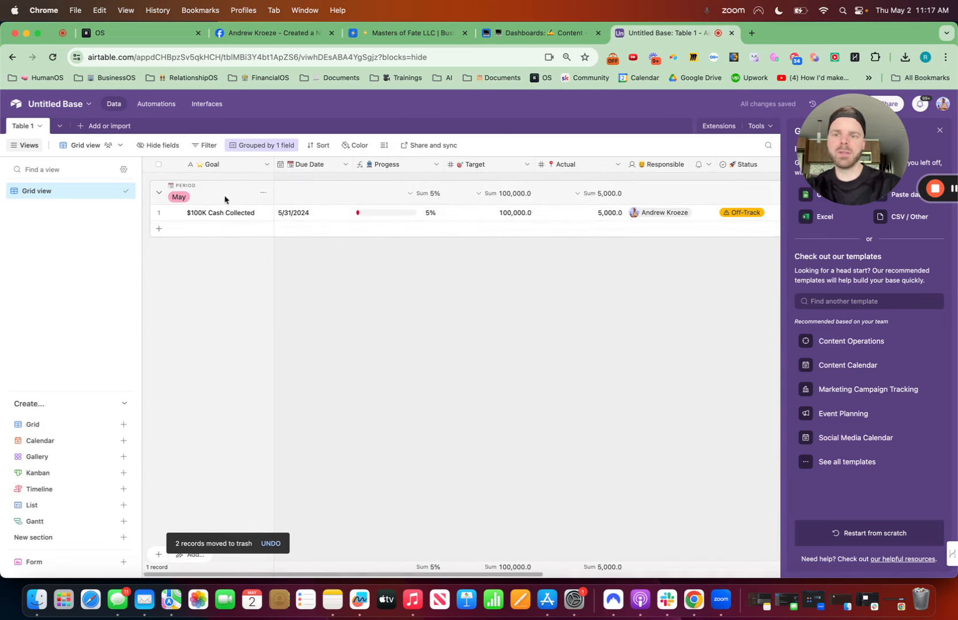
Step: Narrow the Due Date, Target, Actual, Status, Department and Period columns, and close the import and templates sidebar
{"action": "left_click_drag", "start_coordinate": [352, 167], "coordinate": [345, 166]}
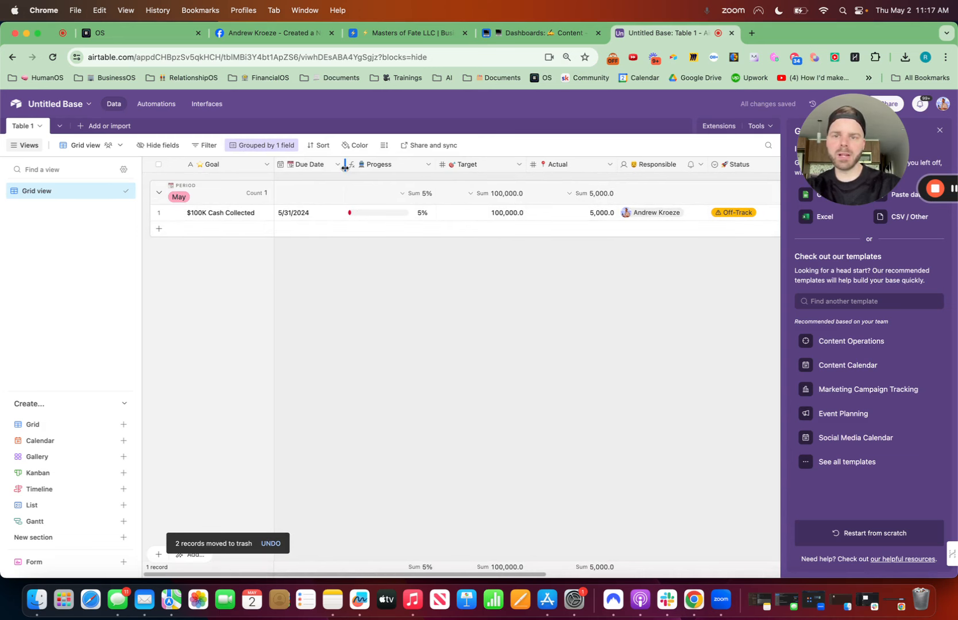
{"action": "left_click_drag", "start_coordinate": [522, 169], "coordinate": [501, 166]}
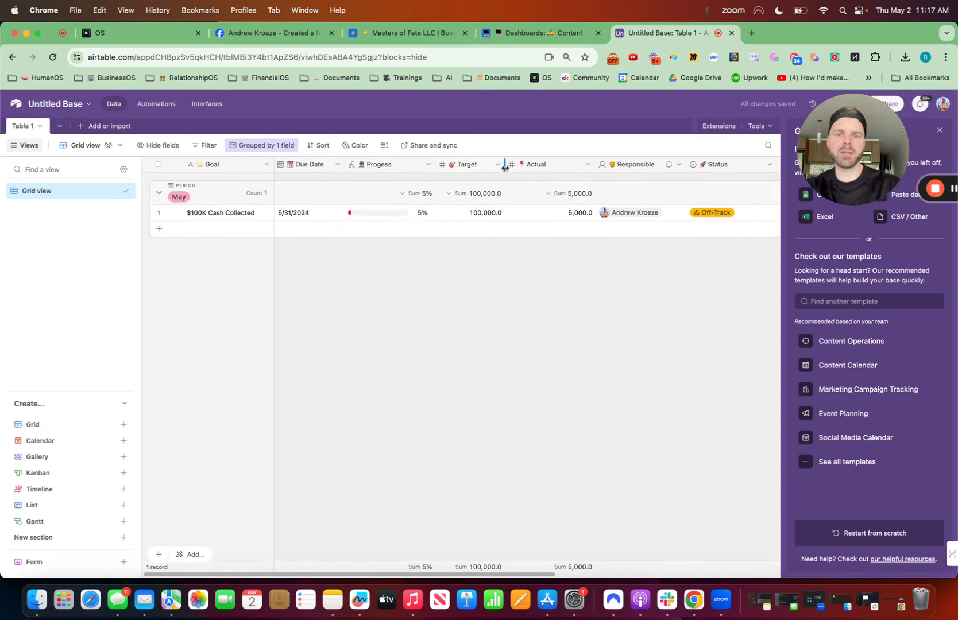
{"action": "mouse_move", "coordinate": [595, 165]}
{"action": "left_mouse_down"}
{"action": "mouse_move", "coordinate": [576, 165]}
{"action": "mouse_move", "coordinate": [619, 165]}
{"action": "mouse_move", "coordinate": [609, 165]}
{"action": "left_mouse_up"}
{"action": "scroll", "coordinate": [636, 182], "scroll_direction": "right", "scroll_amount": 5}
{"action": "left_click_drag", "start_coordinate": [698, 164], "coordinate": [644, 166]}
{"action": "scroll", "coordinate": [680, 165], "scroll_direction": "right", "scroll_amount": 4}
{"action": "scroll", "coordinate": [587, 290], "scroll_direction": "left", "scroll_amount": 10}
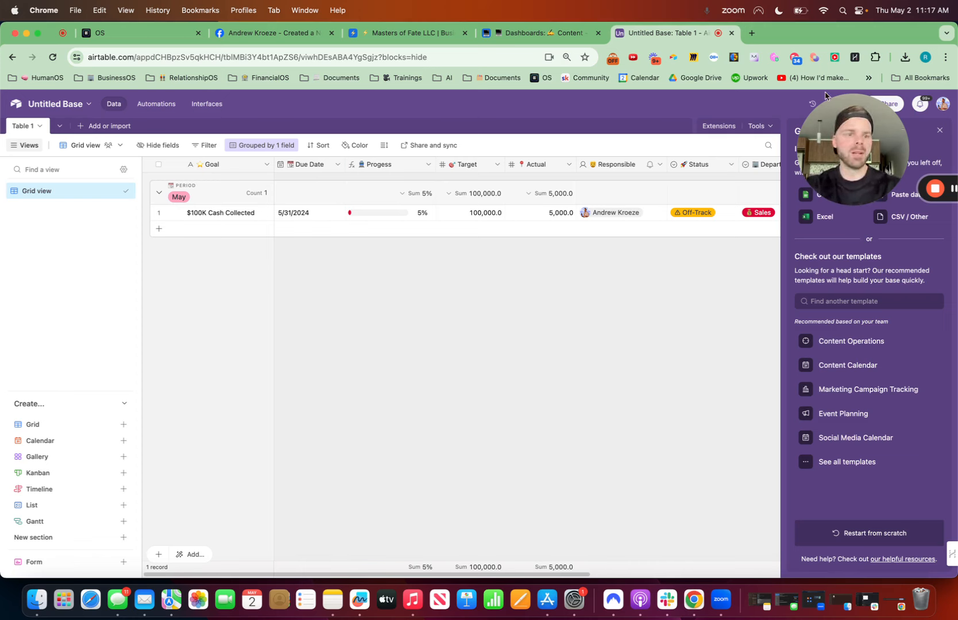
{"action": "left_click", "coordinate": [941, 131]}
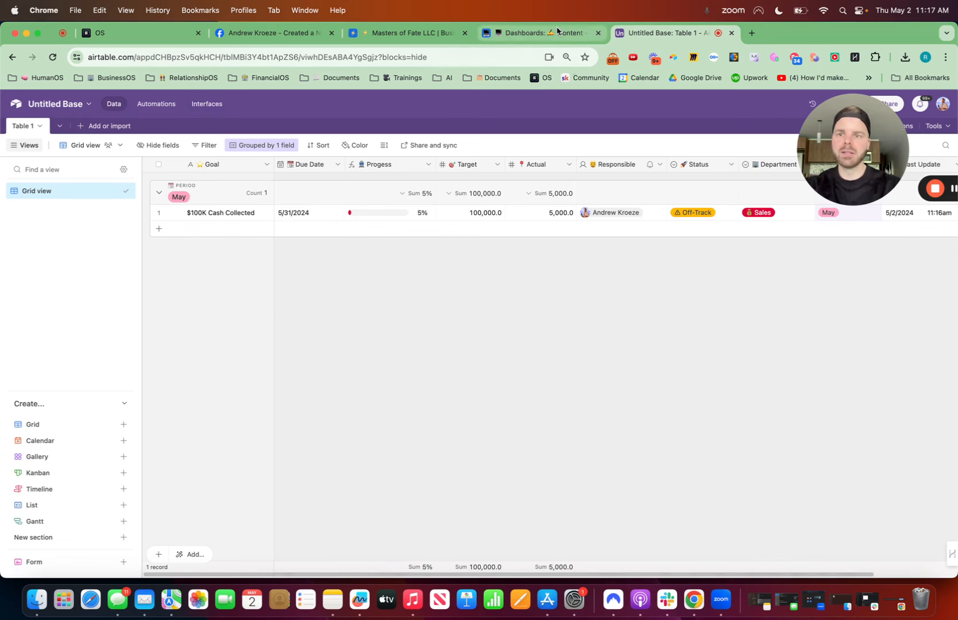
Step: Compare with the Goals table in the Masters of Fate BusinessOS base, and return to the untitled base
{"action": "left_click", "coordinate": [396, 33]}
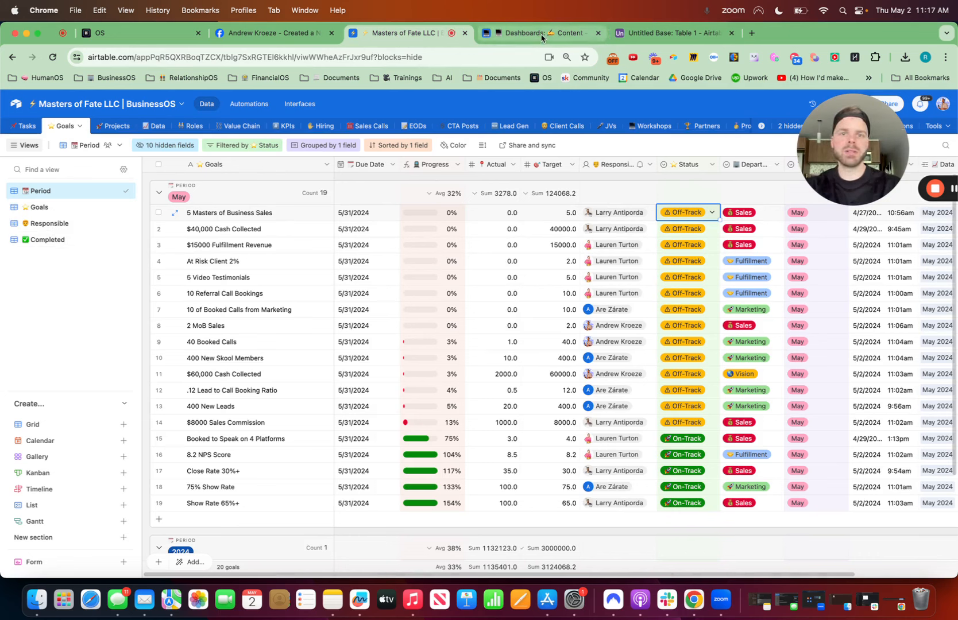
{"action": "left_click", "coordinate": [677, 33]}
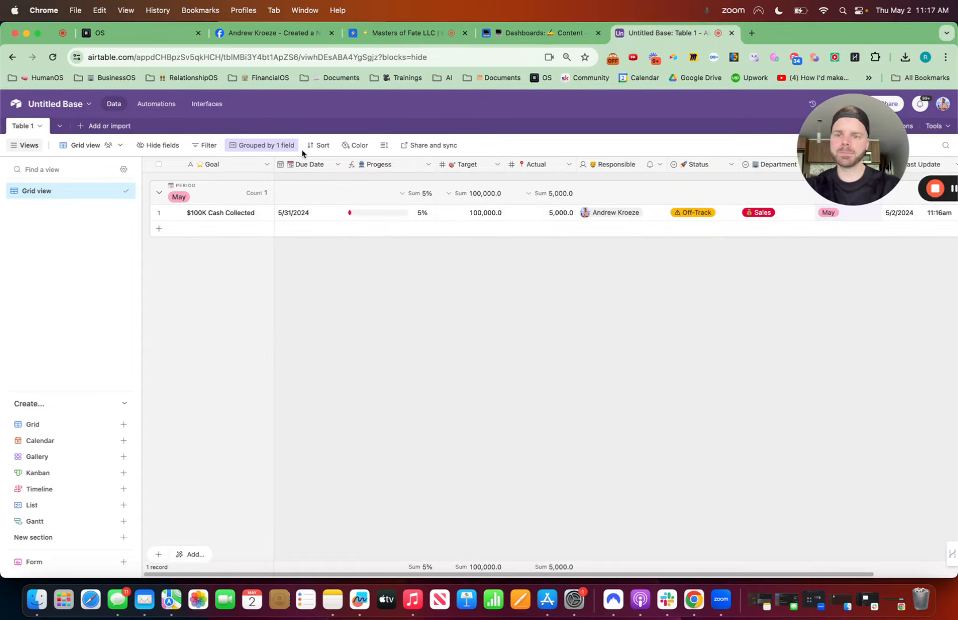
Step: Filter the grid view to records whose Status is none of Complete - Accomplished and the other Complete option for unaccomplished goals
{"action": "left_click", "coordinate": [205, 146]}
{"action": "left_click", "coordinate": [232, 186]}
{"action": "left_click", "coordinate": [236, 188]}
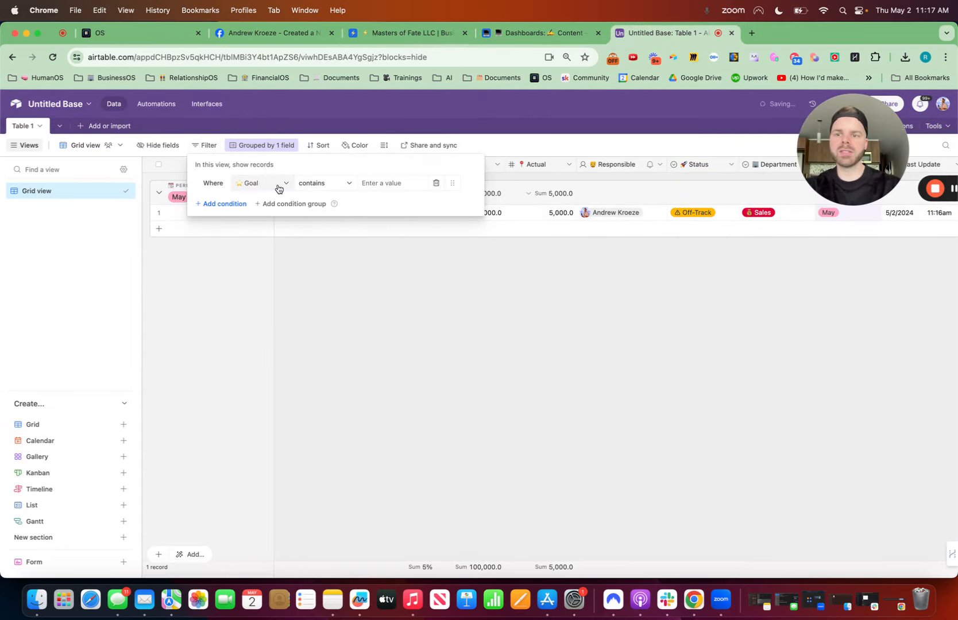
{"action": "type", "text": "stat"}
{"action": "left_click", "coordinate": [275, 221]}
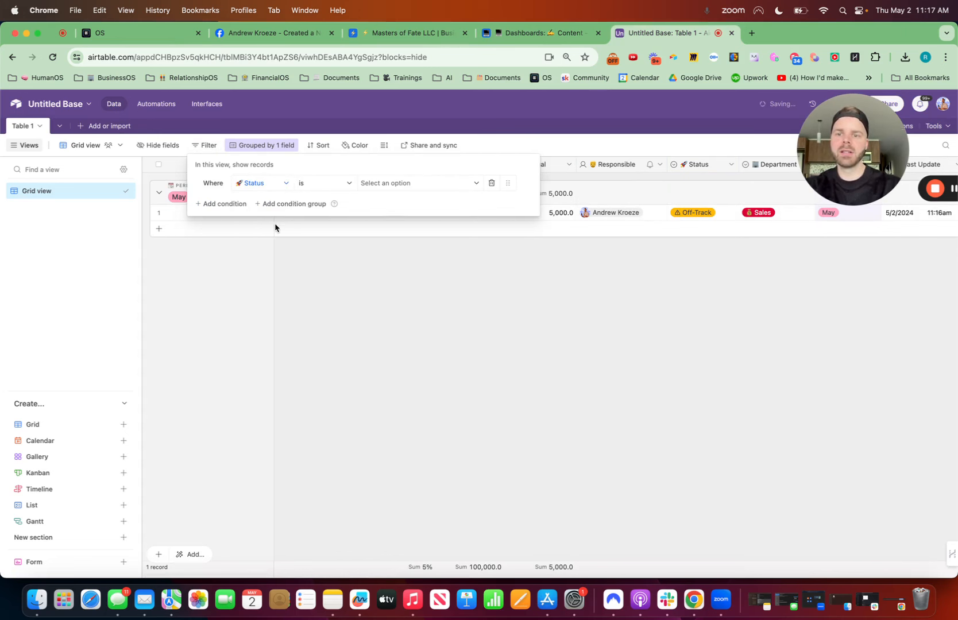
{"action": "left_click", "coordinate": [314, 185]}
{"action": "left_click", "coordinate": [330, 276]}
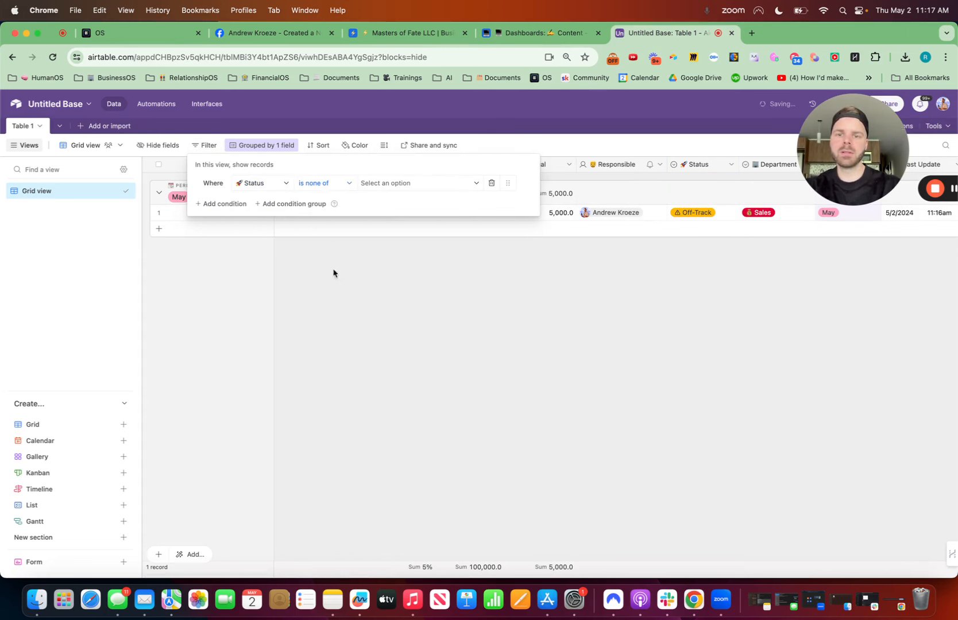
{"action": "left_click", "coordinate": [421, 185]}
{"action": "scroll", "coordinate": [410, 294], "scroll_direction": "down", "scroll_amount": 1}
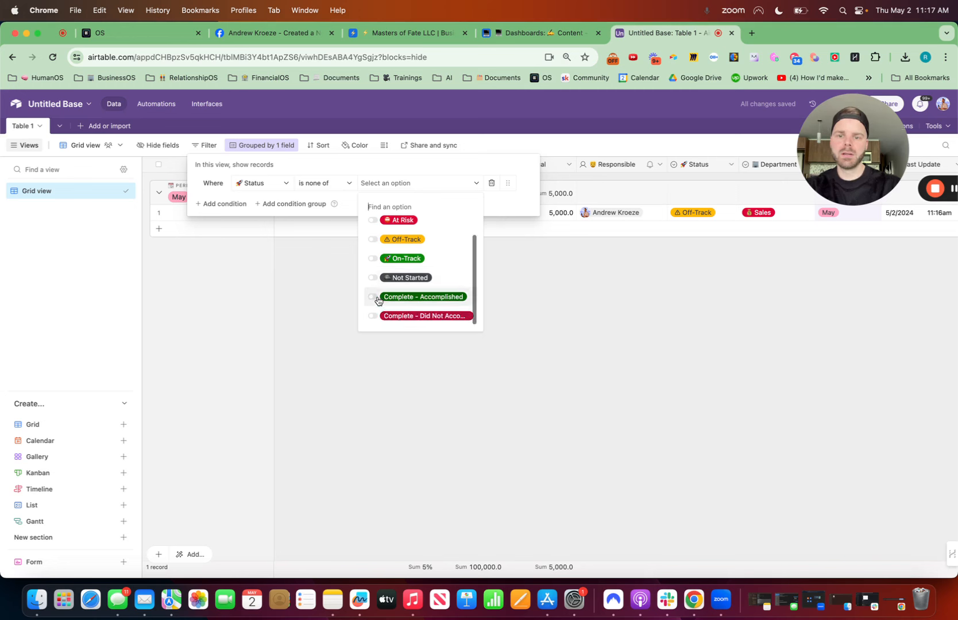
{"action": "left_click", "coordinate": [373, 297]}
{"action": "left_click", "coordinate": [374, 315]}
{"action": "left_click", "coordinate": [672, 352]}
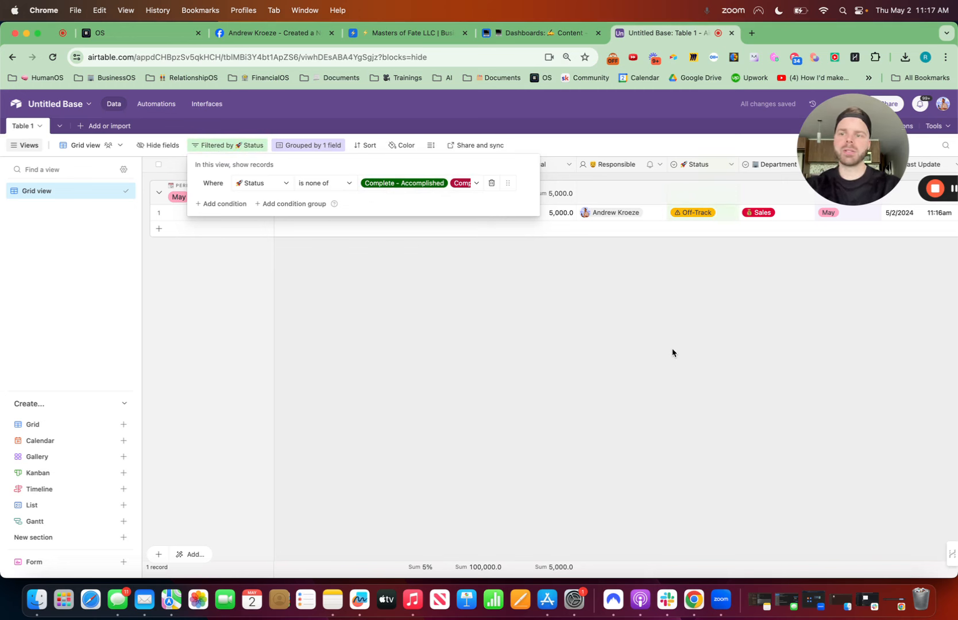
{"action": "left_click", "coordinate": [673, 352]}
Step: Rename the grid view as Goals, preceded by a star emoji
{"action": "left_click", "coordinate": [116, 191]}
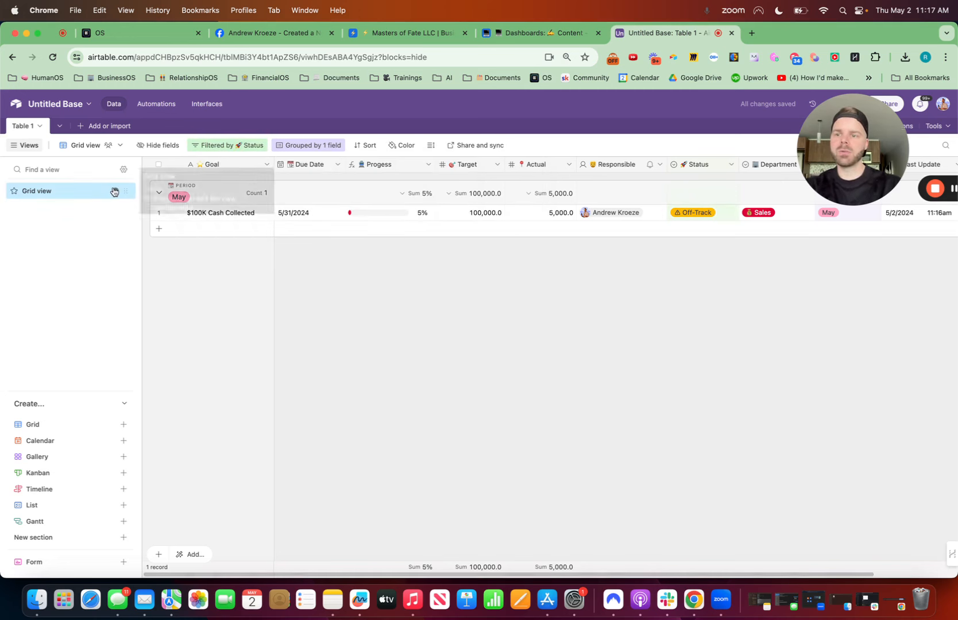
{"action": "left_click", "coordinate": [145, 238]}
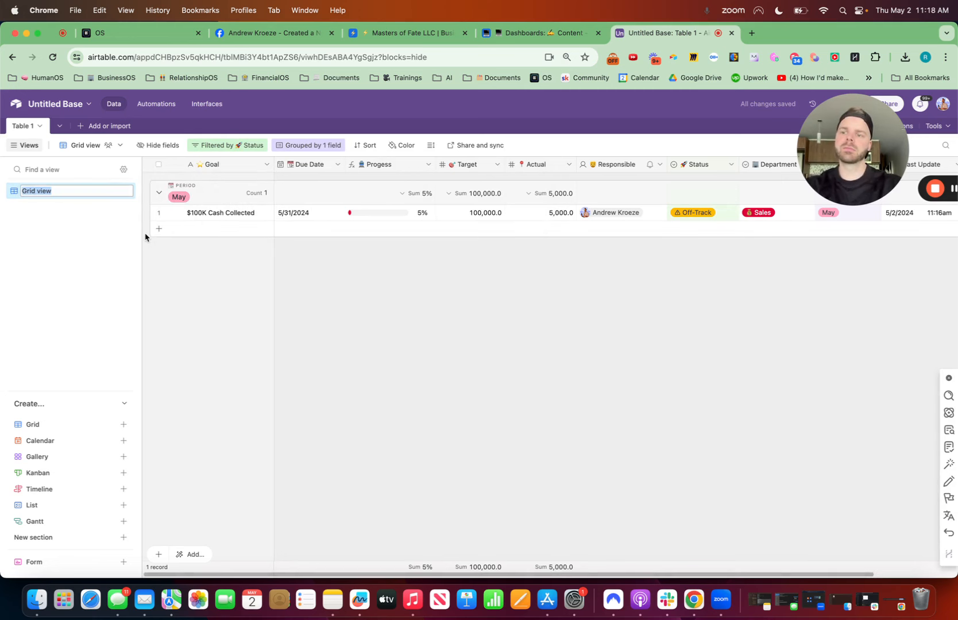
{"action": "key", "text": "ctrl+super+space"}
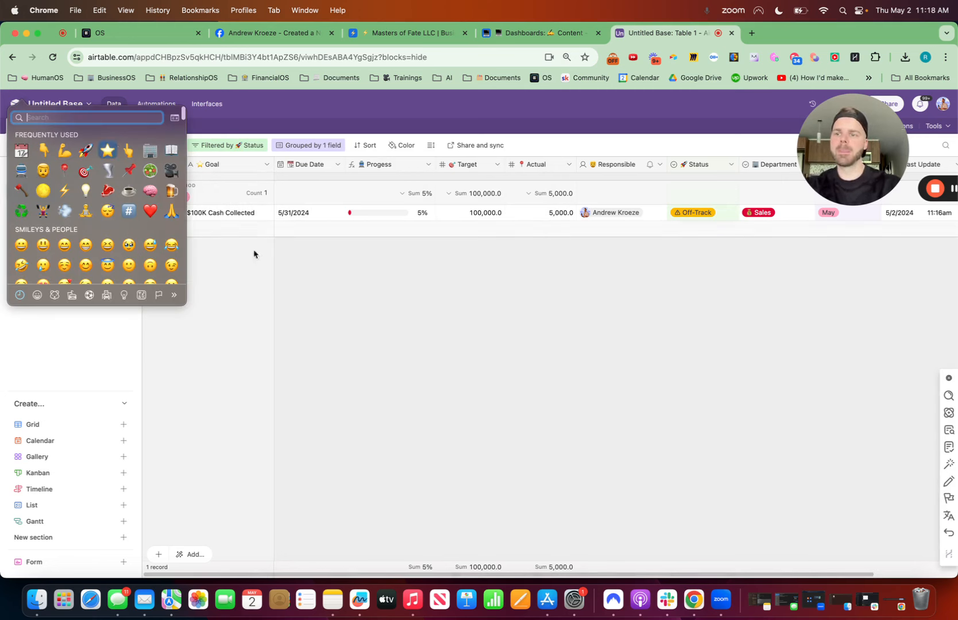
{"action": "left_click", "coordinate": [107, 150]}
{"action": "type", "text": "Goal"}
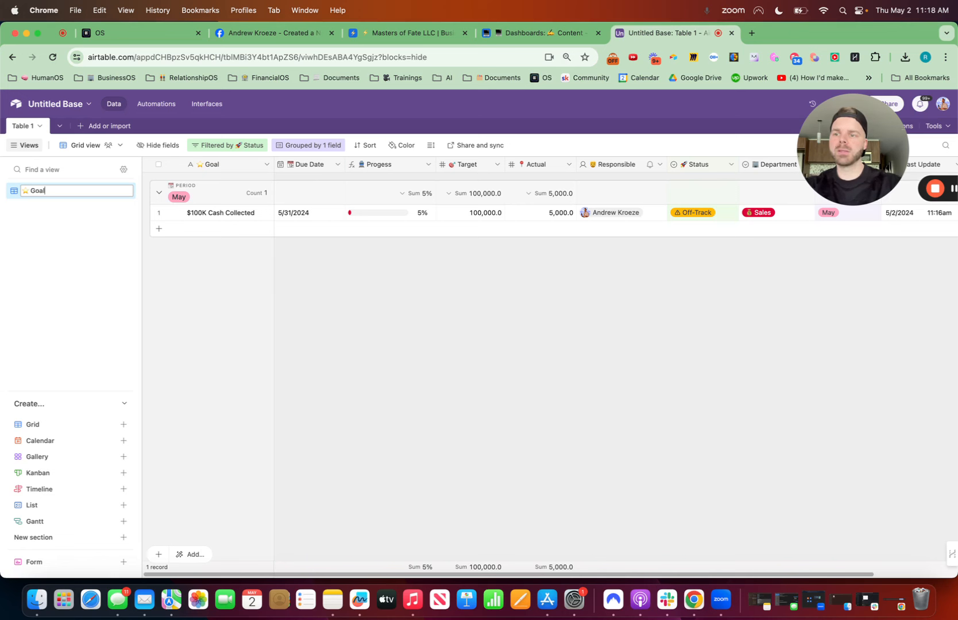
{"action": "type", "text": "s"}
{"action": "key", "text": "Return"}
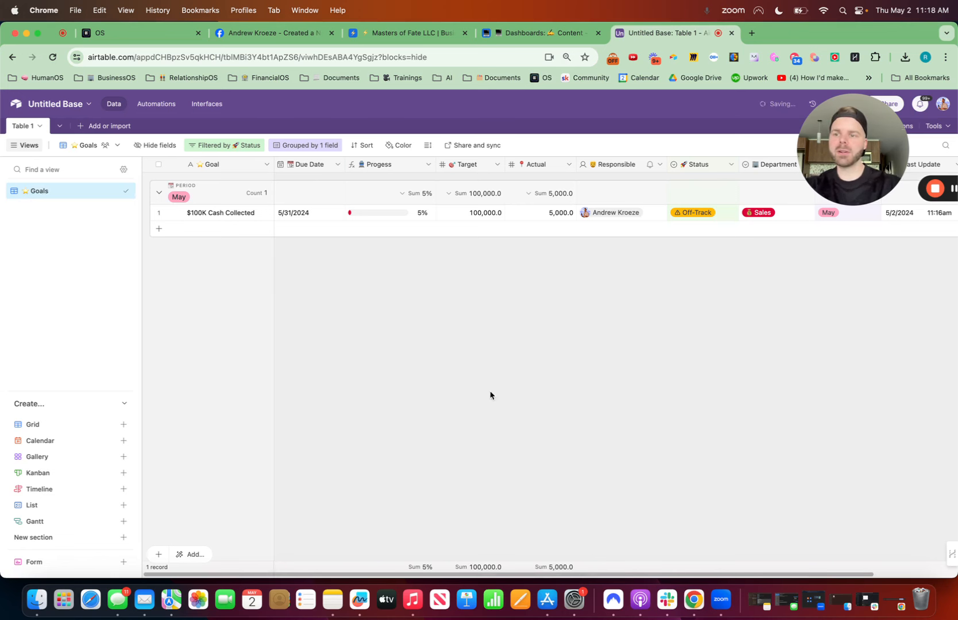
Step: Duplicate the Goals view and name the copy Responsible, preceded by a man emoji
{"action": "left_click", "coordinate": [114, 192]}
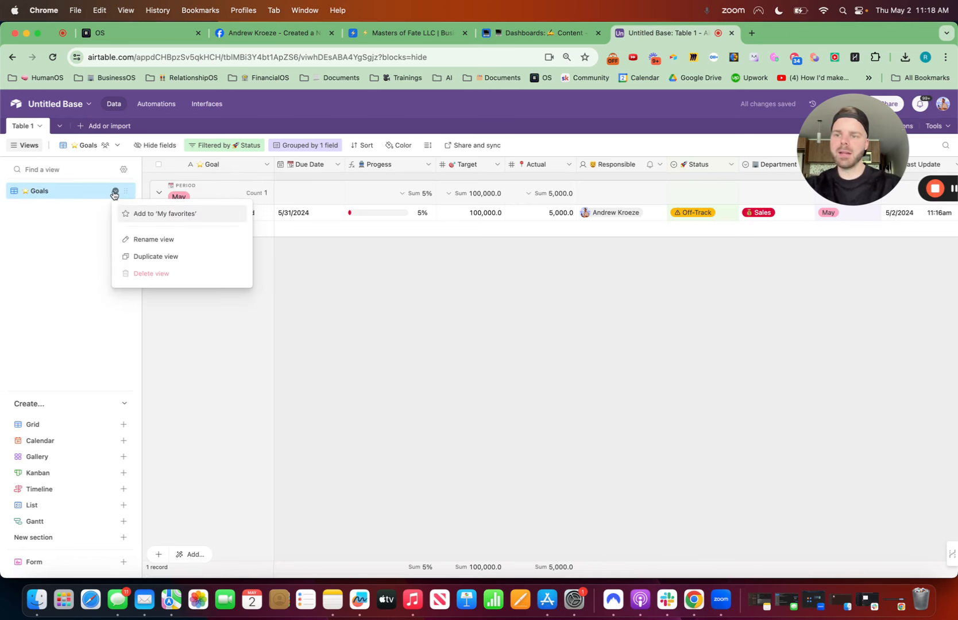
{"action": "left_click", "coordinate": [168, 263]}
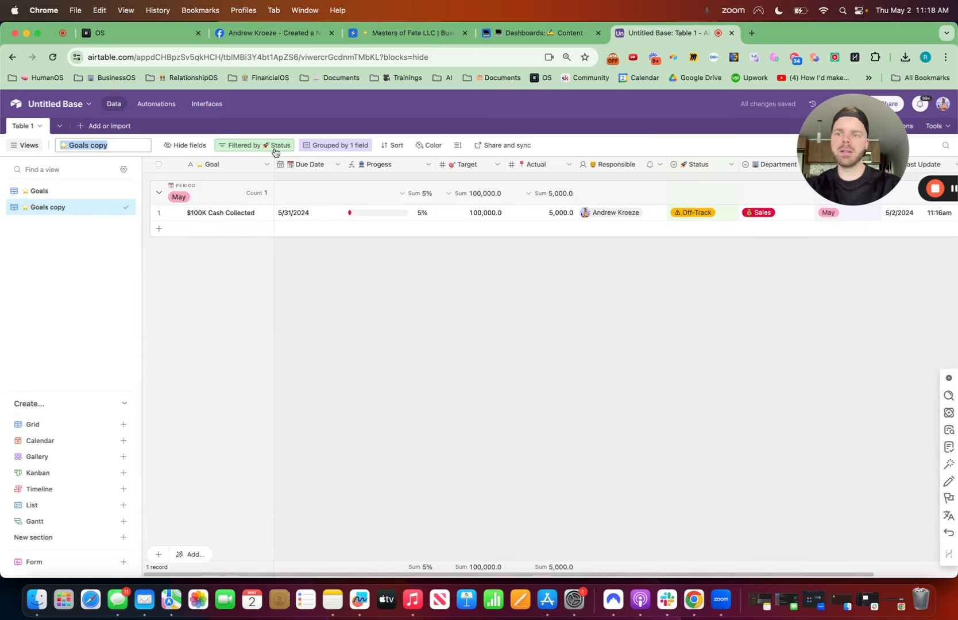
{"action": "key", "text": "ctrl+super+space"}
{"action": "type", "text": "man"}
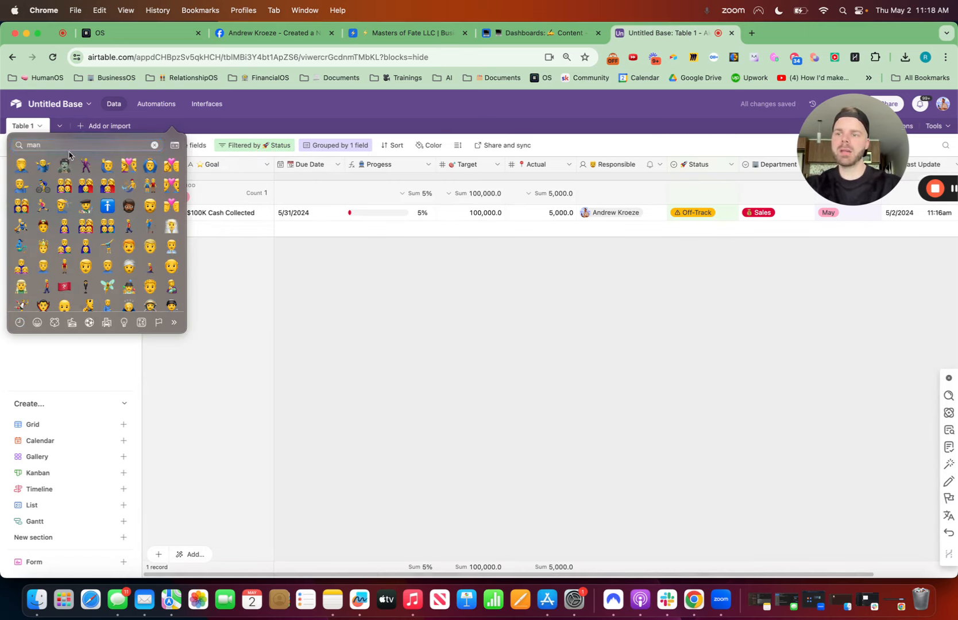
{"action": "left_click", "coordinate": [154, 209]}
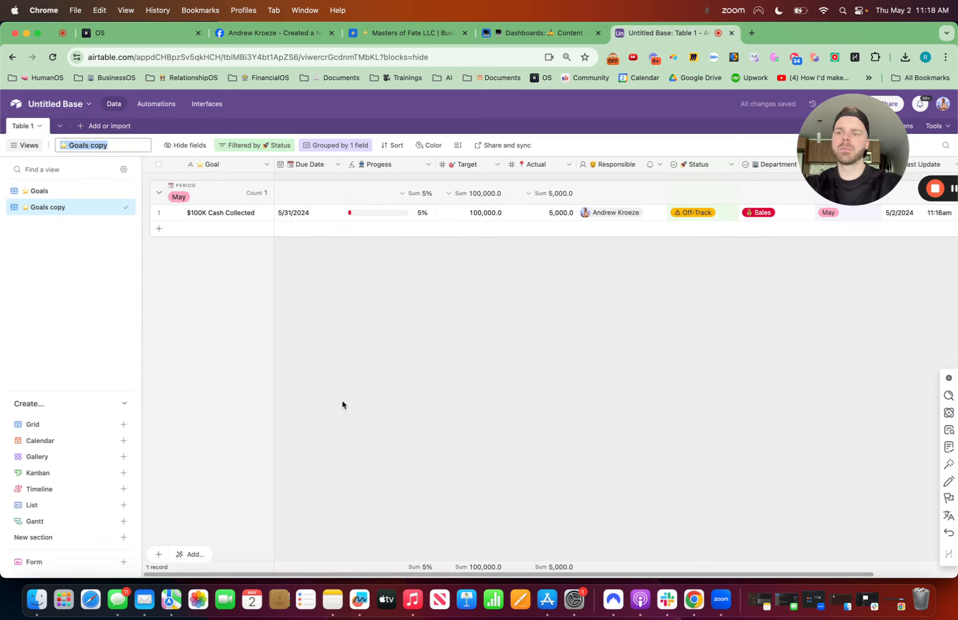
{"action": "type", "text": "Responsible"}
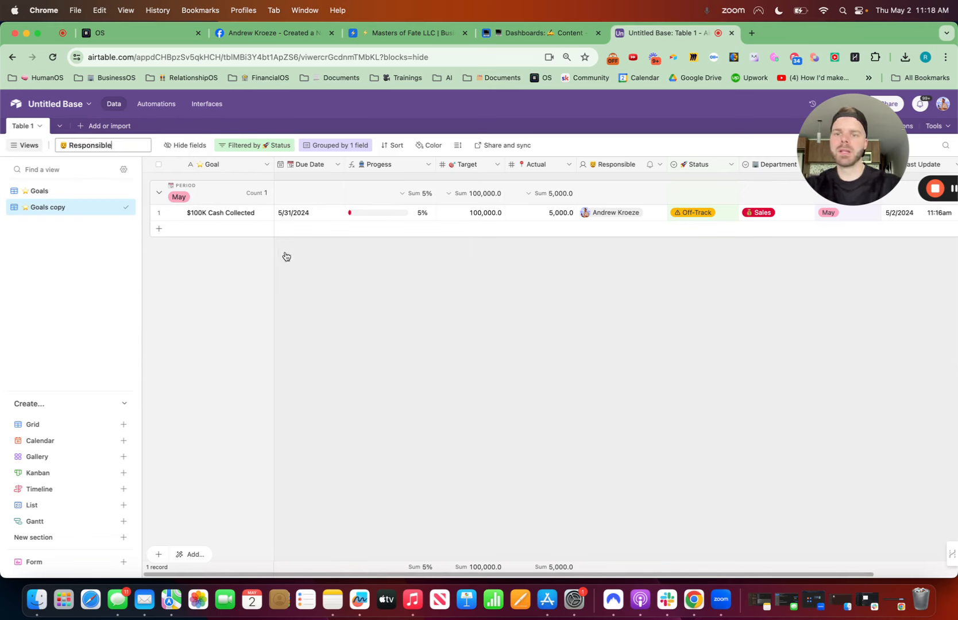
Step: Change the Responsible view's grouping from Period to the Responsible field
{"action": "left_click", "coordinate": [338, 146]}
{"action": "left_click", "coordinate": [376, 189]}
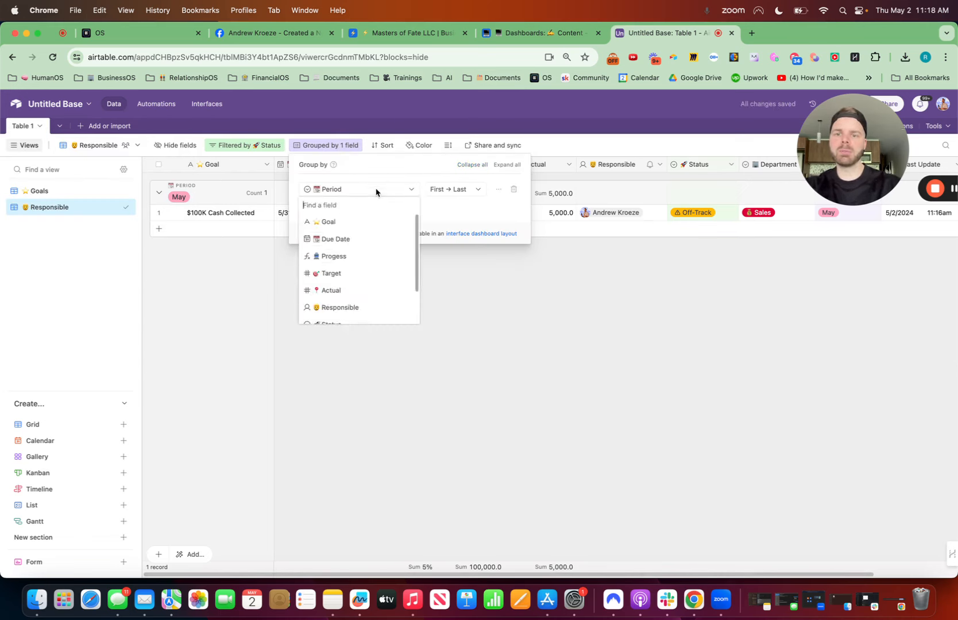
{"action": "type", "text": "re"}
{"action": "left_click", "coordinate": [353, 222]}
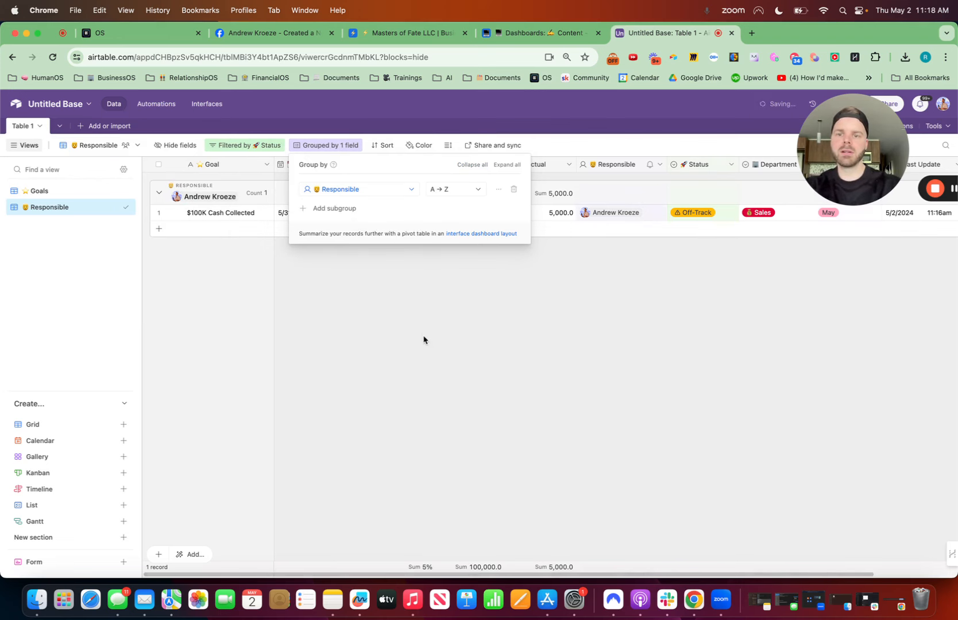
{"action": "left_click", "coordinate": [425, 338]}
Step: In the Goals view, add an 8.5 NPS Score record to the May group with Target 8.5 and Actual 8
{"action": "left_click", "coordinate": [51, 195]}
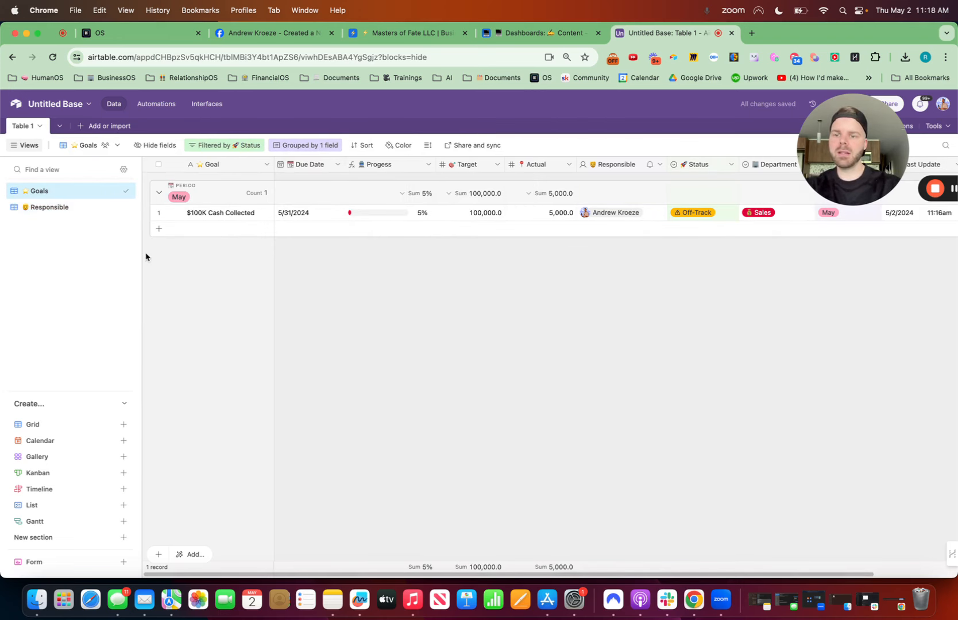
{"action": "left_click", "coordinate": [159, 230]}
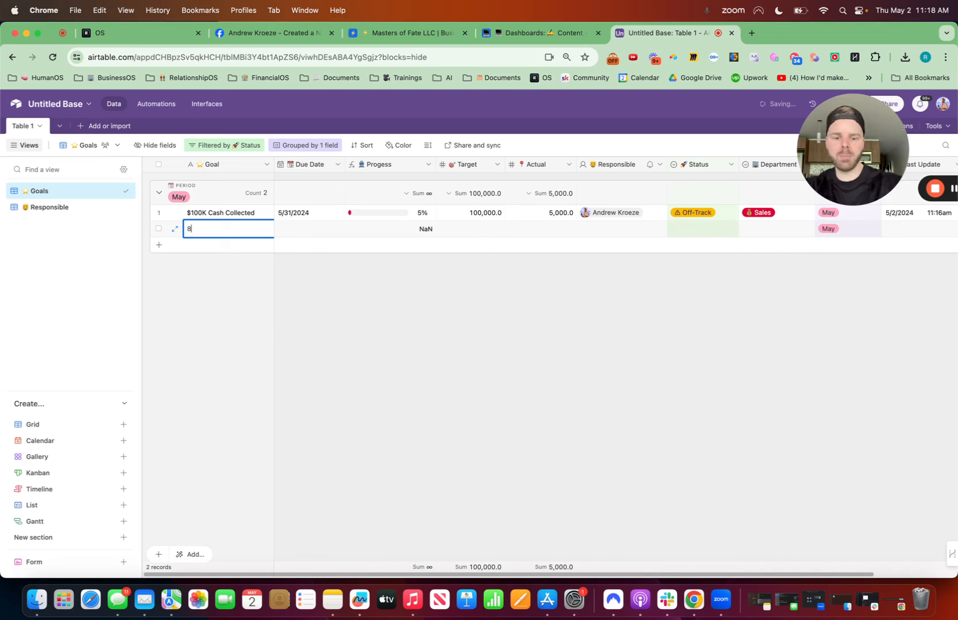
{"action": "type", "text": "8.5 NPS Score"}
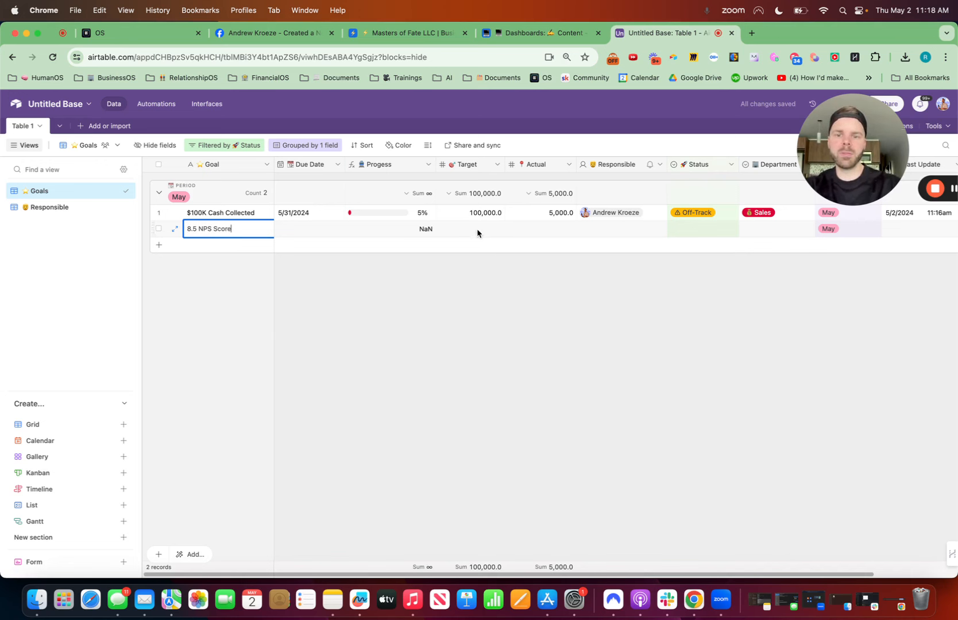
{"action": "double_click", "coordinate": [477, 230]}
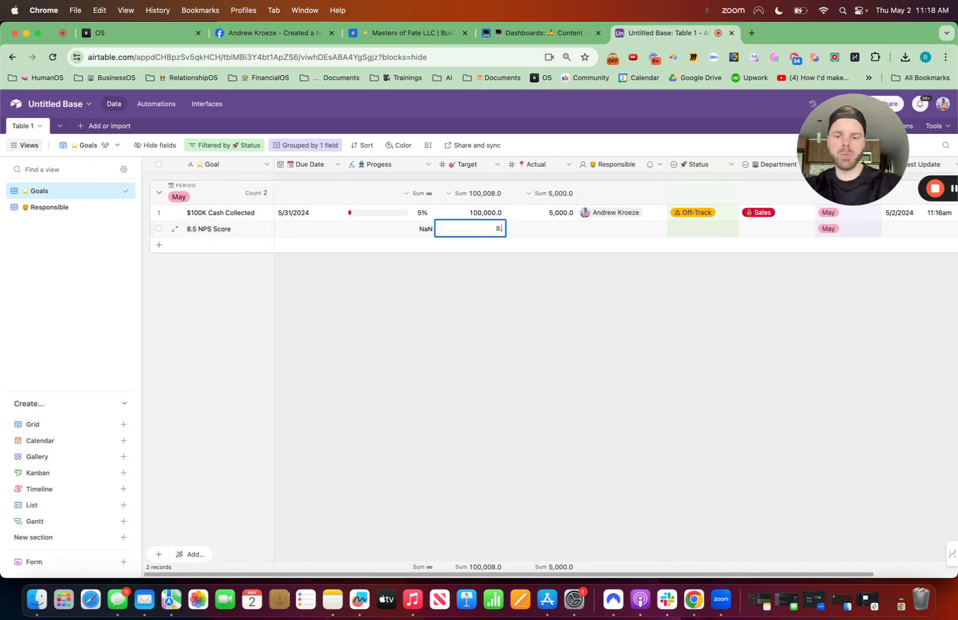
{"action": "left_click", "coordinate": [553, 226]}
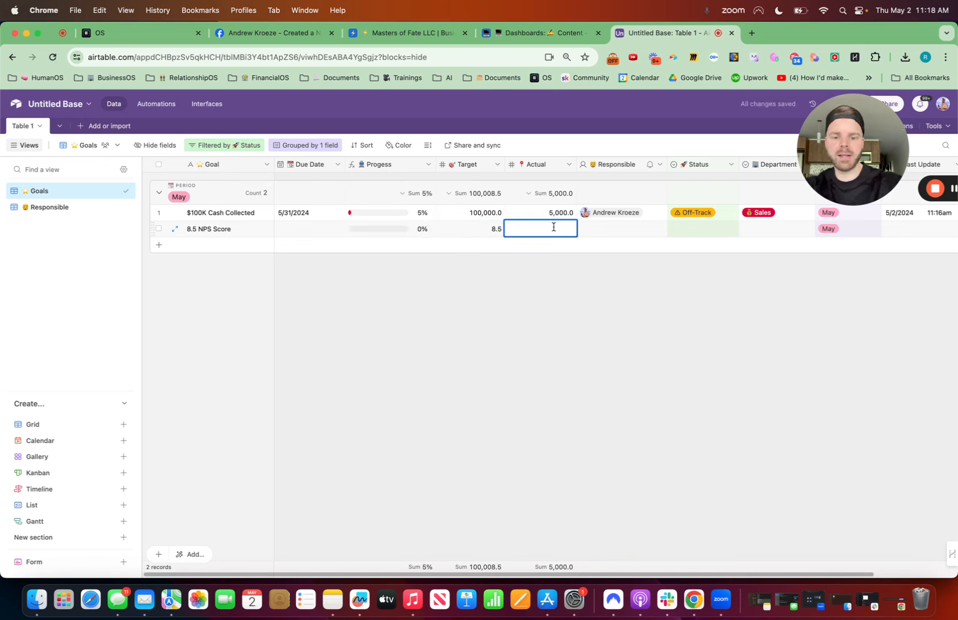
{"action": "type", "text": "8"}
{"action": "key", "text": "Return"}
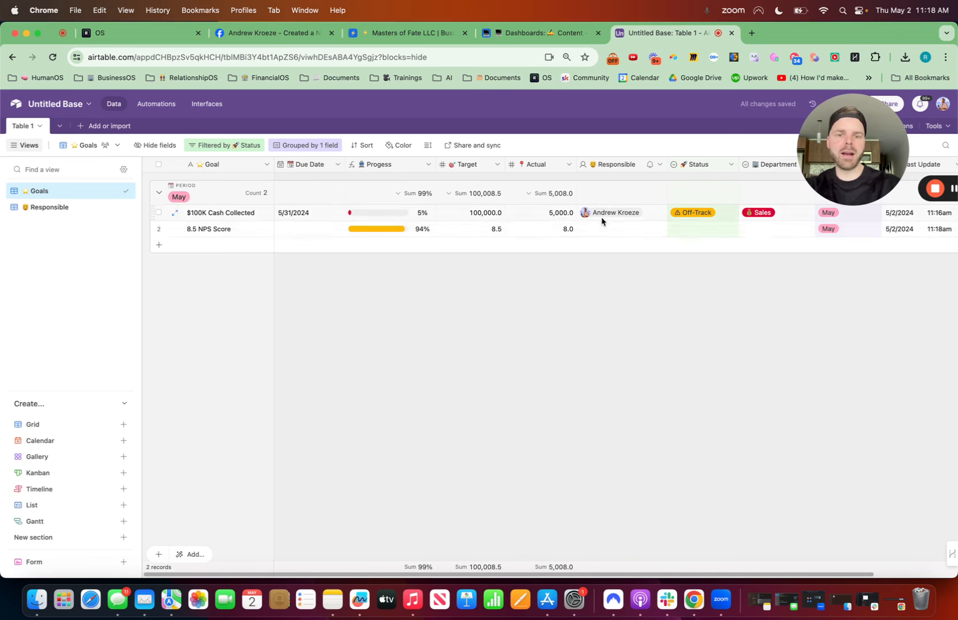
Step: Assign the third listed collaborator as the person responsible for the 8.5 NPS Score goal
{"action": "left_click", "coordinate": [604, 232]}
{"action": "left_click", "coordinate": [604, 232]}
{"action": "type", "text": "lau"}
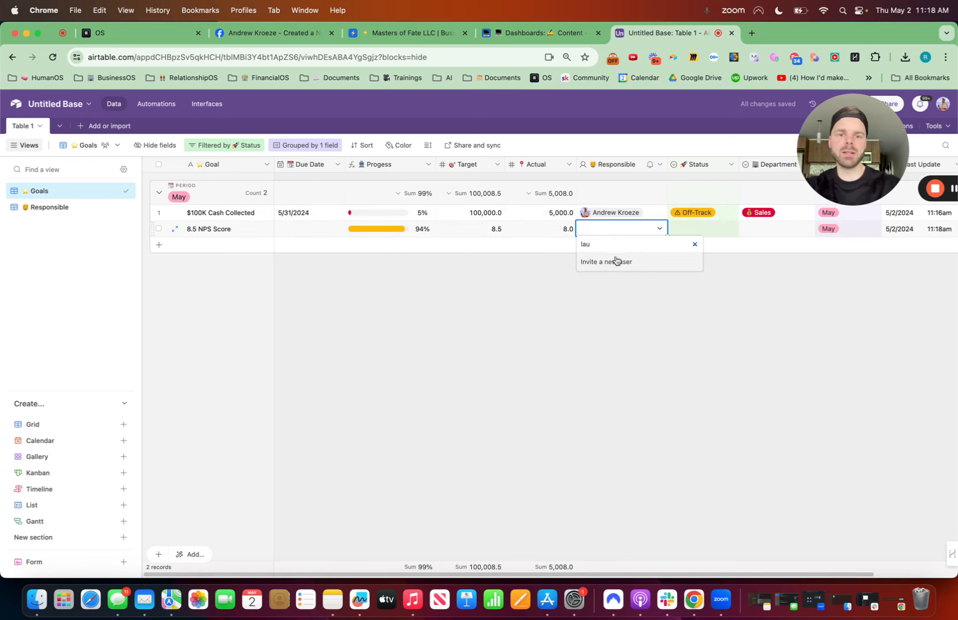
{"action": "key", "text": "BackSpace"}
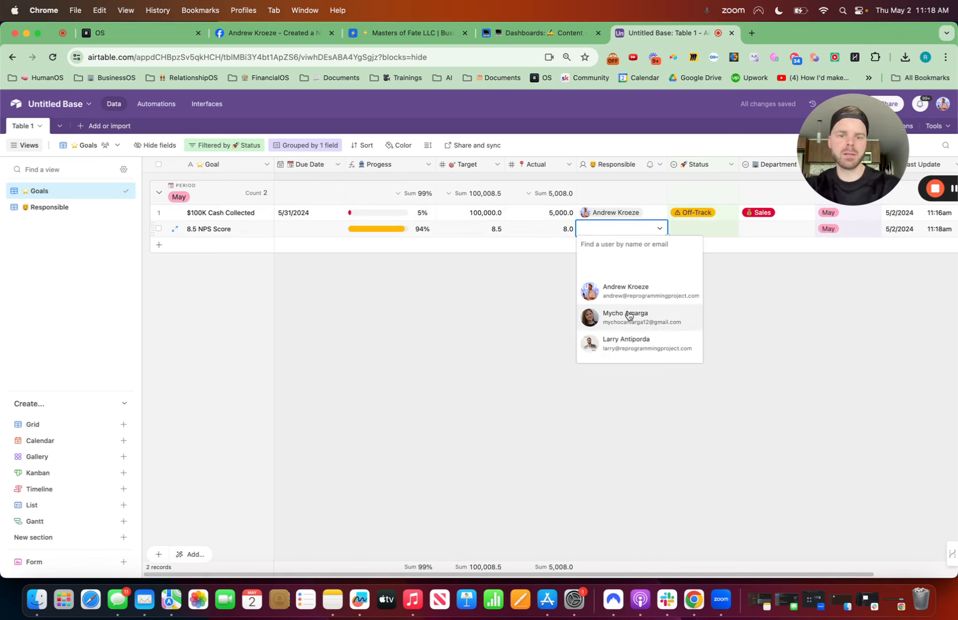
{"action": "left_click", "coordinate": [628, 333]}
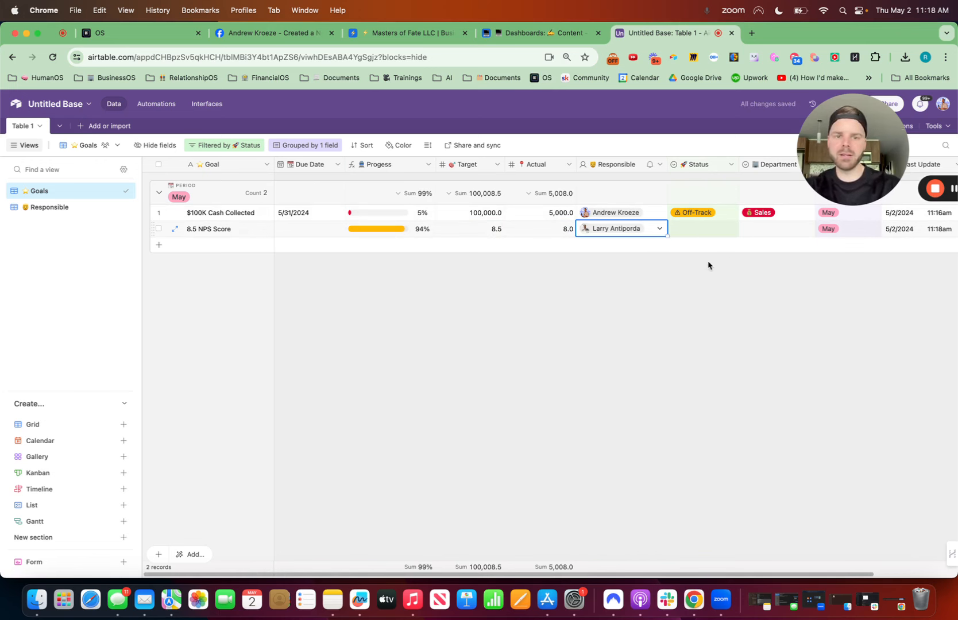
Step: Set the 8.5 NPS Score goal's Status to Off-Track, Department to Fulfillment and Due Date to 5/31/2024
{"action": "double_click", "coordinate": [702, 231]}
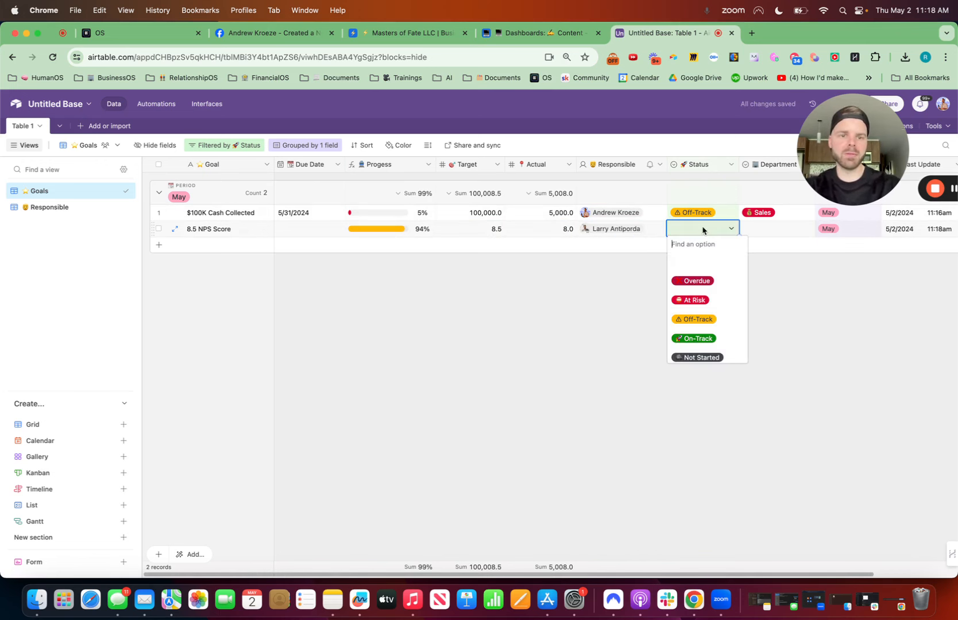
{"action": "left_click", "coordinate": [716, 320]}
{"action": "double_click", "coordinate": [767, 231]}
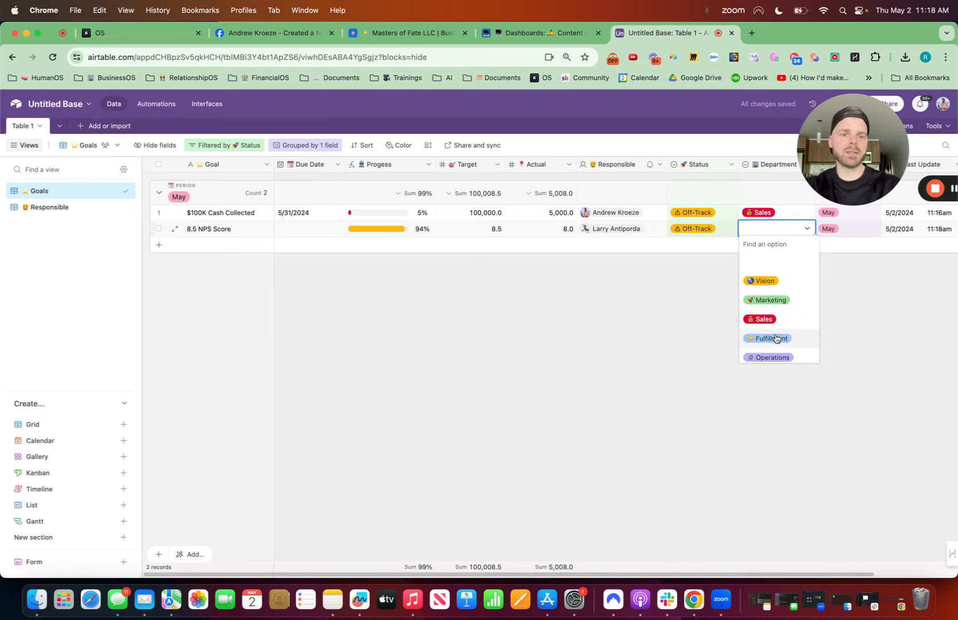
{"action": "left_click", "coordinate": [775, 338]}
{"action": "double_click", "coordinate": [289, 227]}
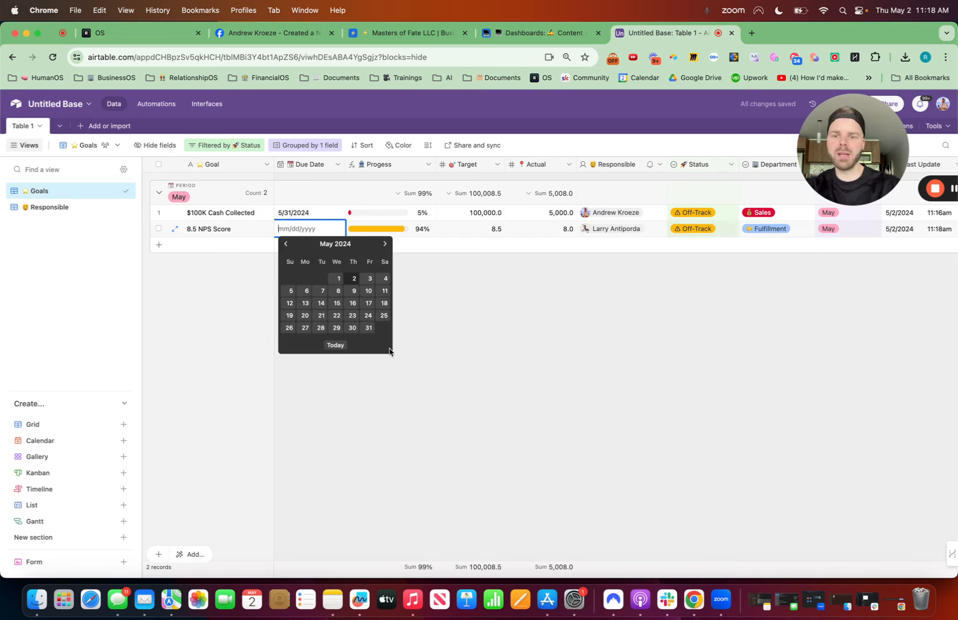
{"action": "left_click", "coordinate": [368, 328]}
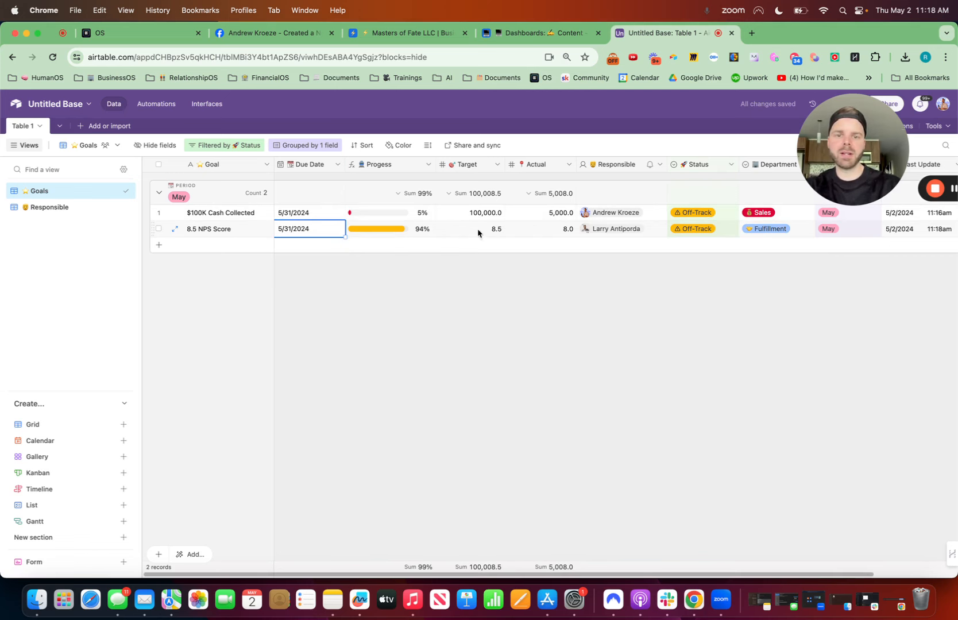
Step: Move the Actual column ahead of the Target column in both the Goals and Responsible views
{"action": "scroll", "coordinate": [655, 301], "scroll_direction": "right", "scroll_amount": 3}
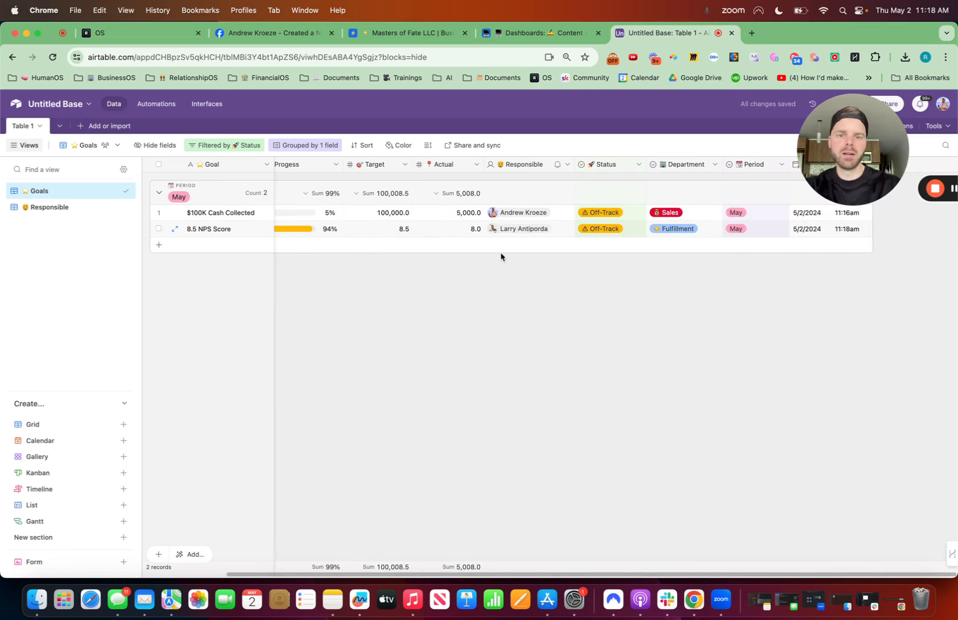
{"action": "scroll", "coordinate": [500, 252], "scroll_direction": "left", "scroll_amount": 3}
{"action": "left_click_drag", "start_coordinate": [536, 165], "coordinate": [432, 165]}
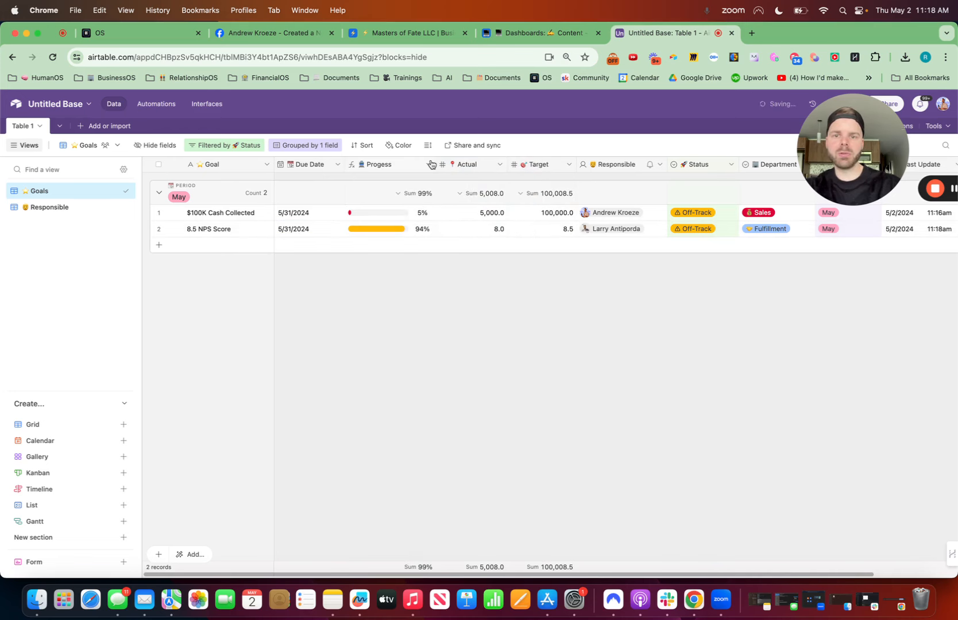
{"action": "left_click", "coordinate": [58, 208]}
{"action": "left_click_drag", "start_coordinate": [545, 170], "coordinate": [437, 165]}
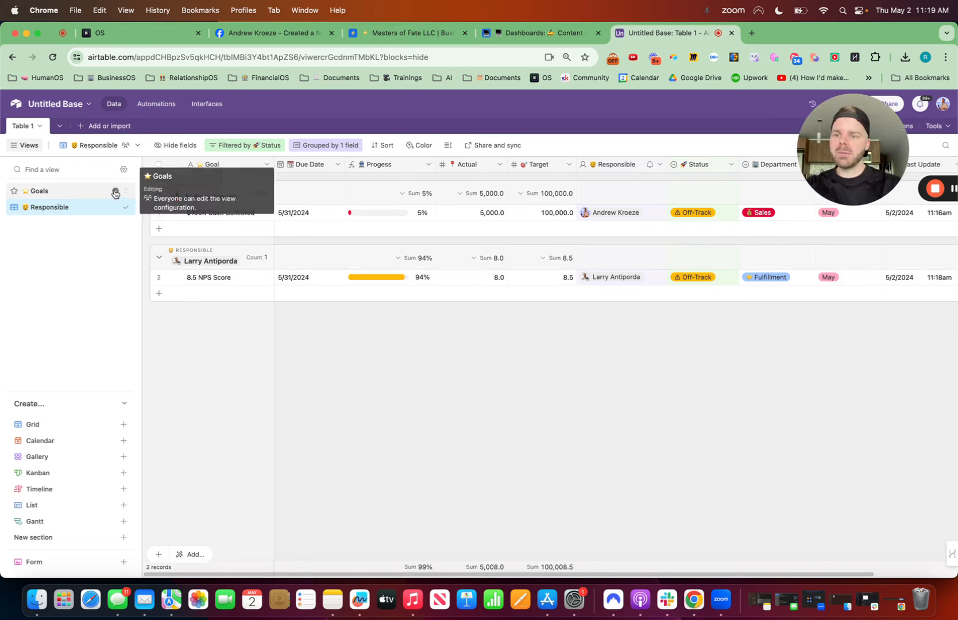
Step: Duplicate the Goals view
{"action": "left_click", "coordinate": [114, 191]}
{"action": "left_click", "coordinate": [160, 256]}
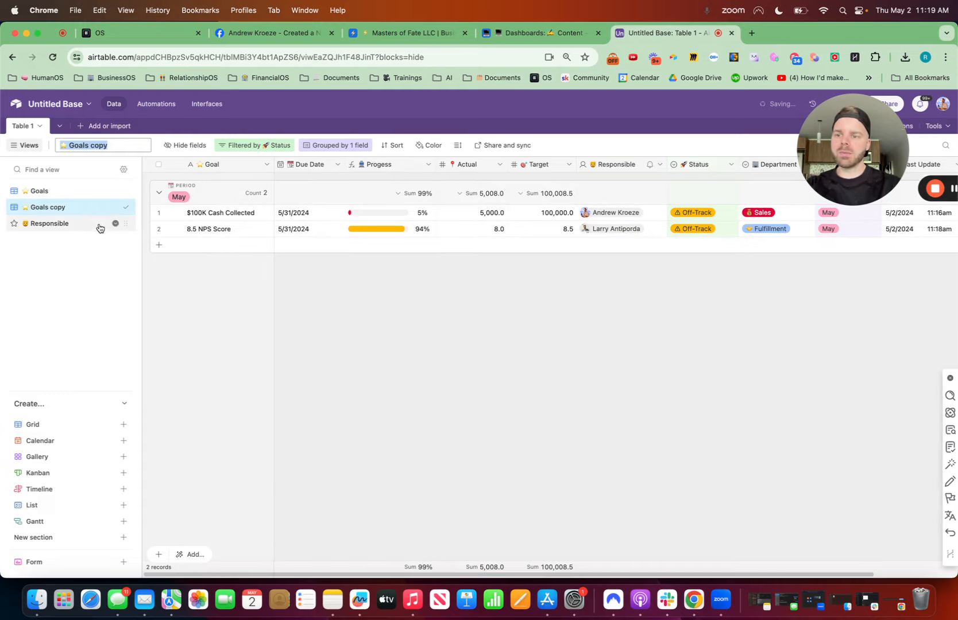
{"action": "left_click", "coordinate": [97, 146]}
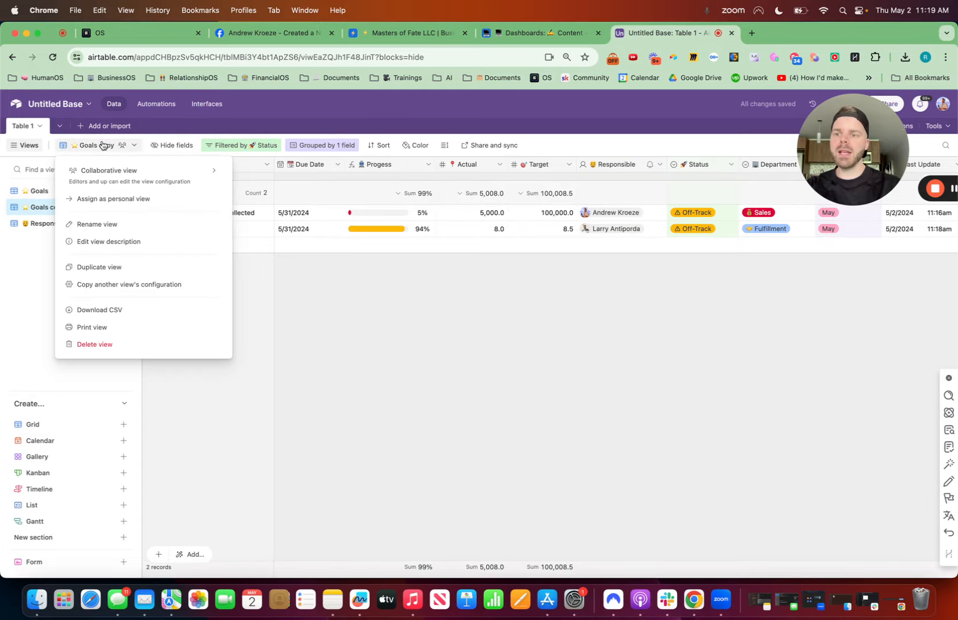
{"action": "mouse_move", "coordinate": [130, 175]}
{"action": "left_click", "coordinate": [299, 176]}
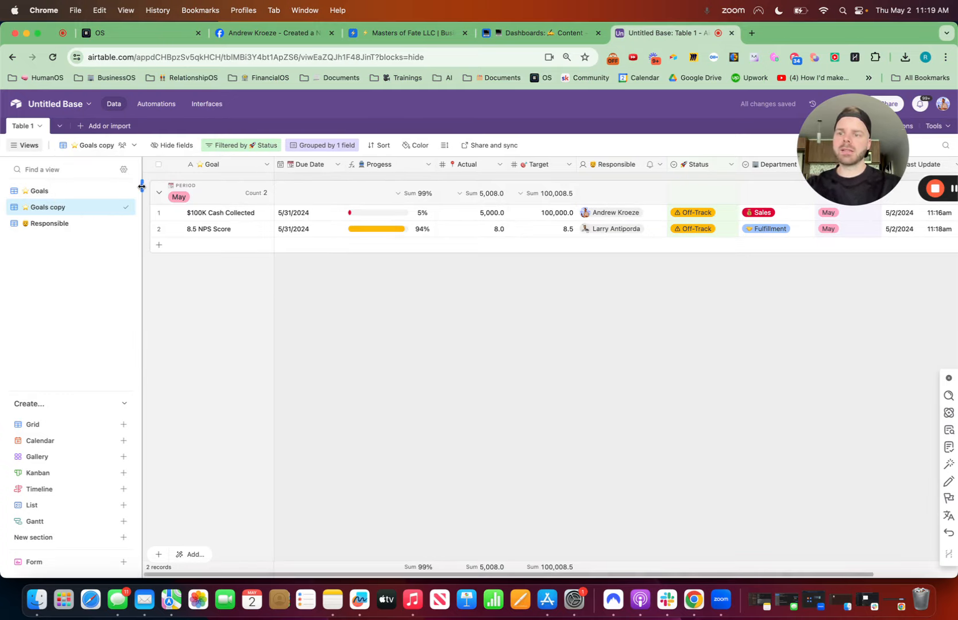
{"action": "left_click", "coordinate": [131, 151]}
{"action": "mouse_move", "coordinate": [136, 183]}
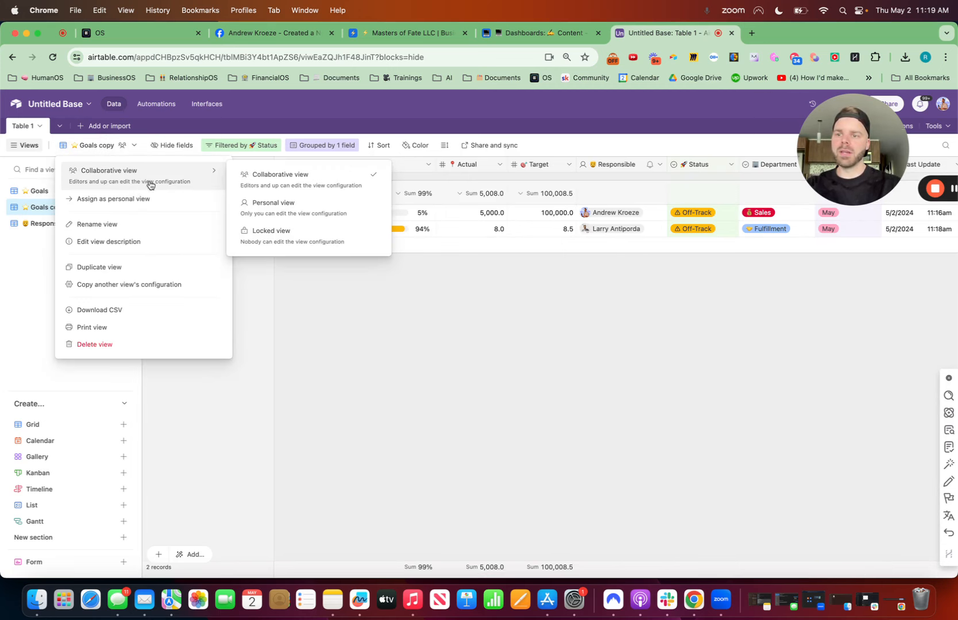
{"action": "left_click", "coordinate": [425, 387]}
Step: Rename the duplicated view to Completed Goals, preceded by a green check mark emoji
{"action": "left_click", "coordinate": [116, 207]}
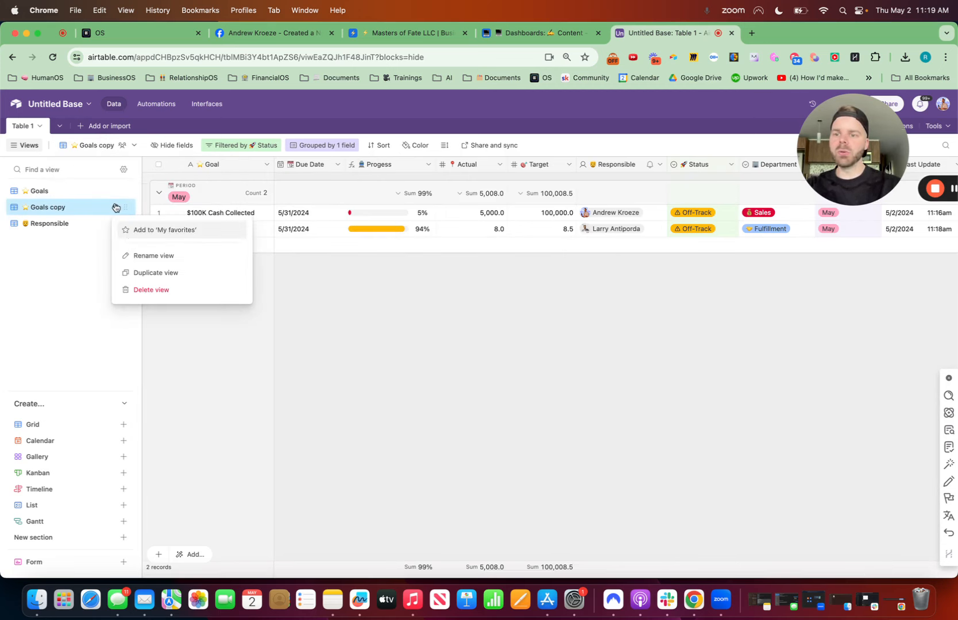
{"action": "left_click", "coordinate": [153, 256]}
{"action": "key", "text": "ctrl+super+space"}
{"action": "type", "text": "hc"}
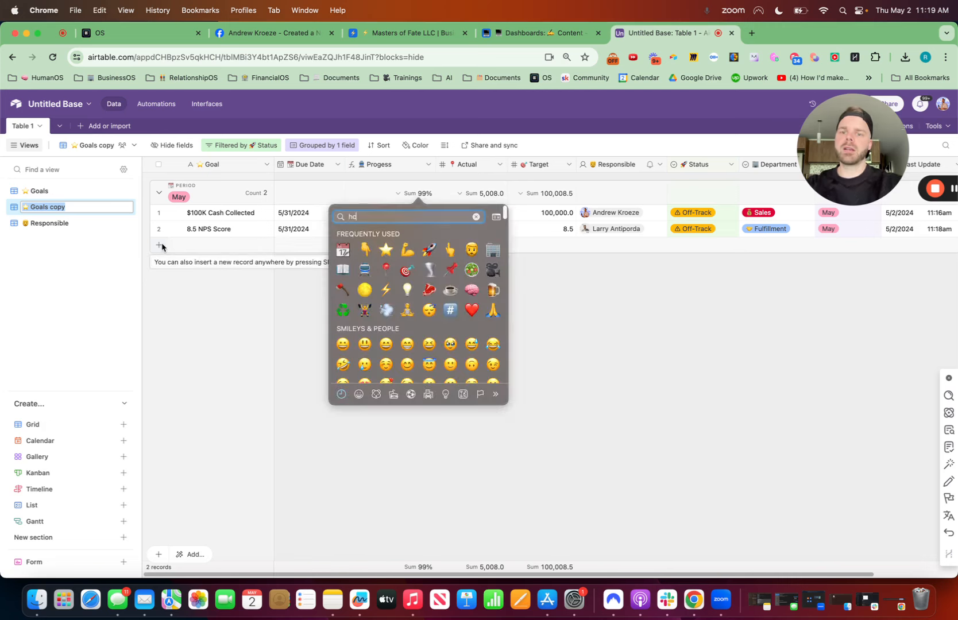
{"action": "key", "text": "BackSpace"}
{"action": "key", "text": "BackSpace"}
{"action": "type", "text": "check"}
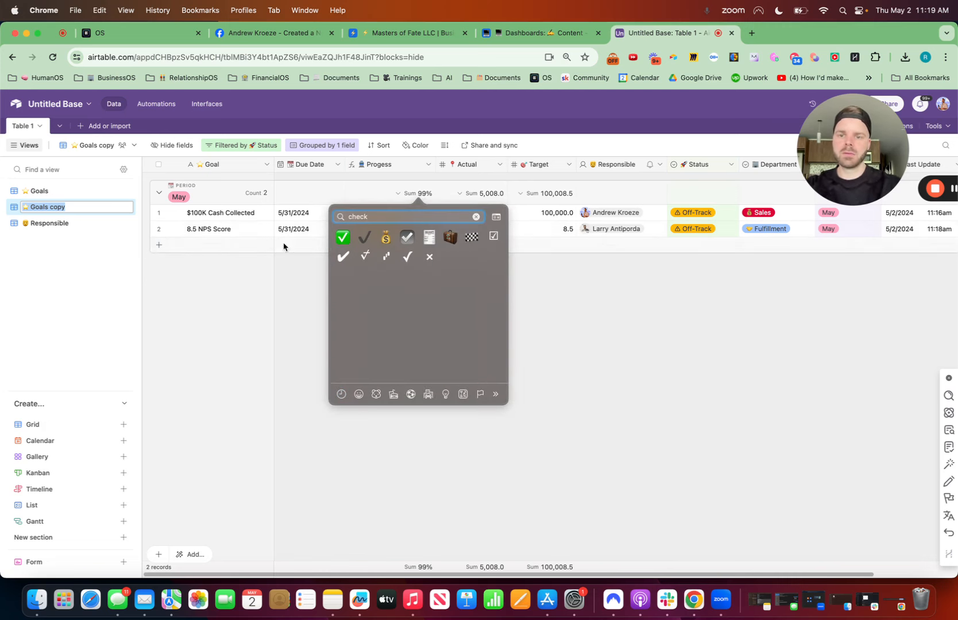
{"action": "key", "text": "Return"}
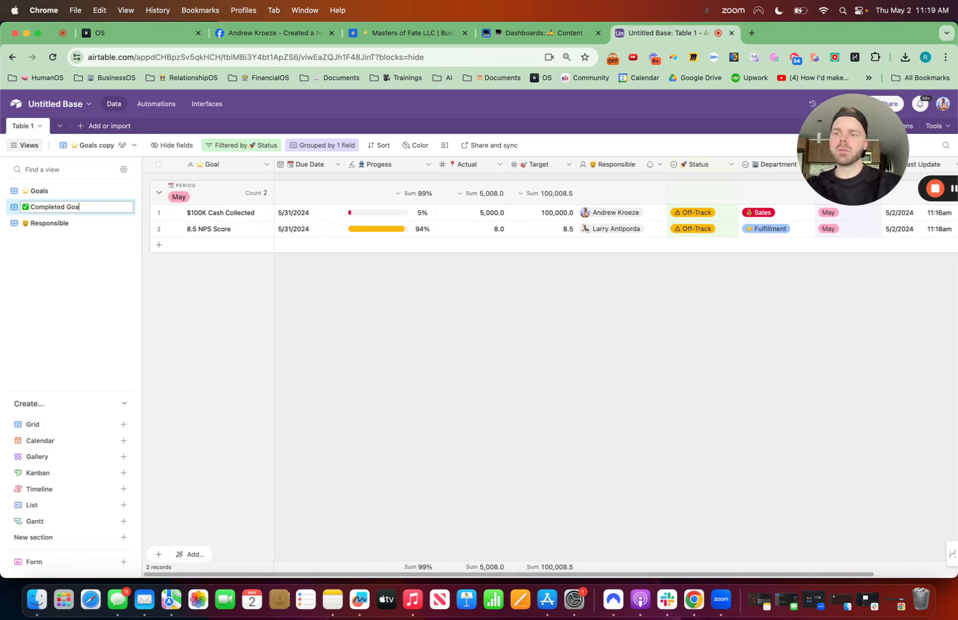
{"action": "key", "text": "Return"}
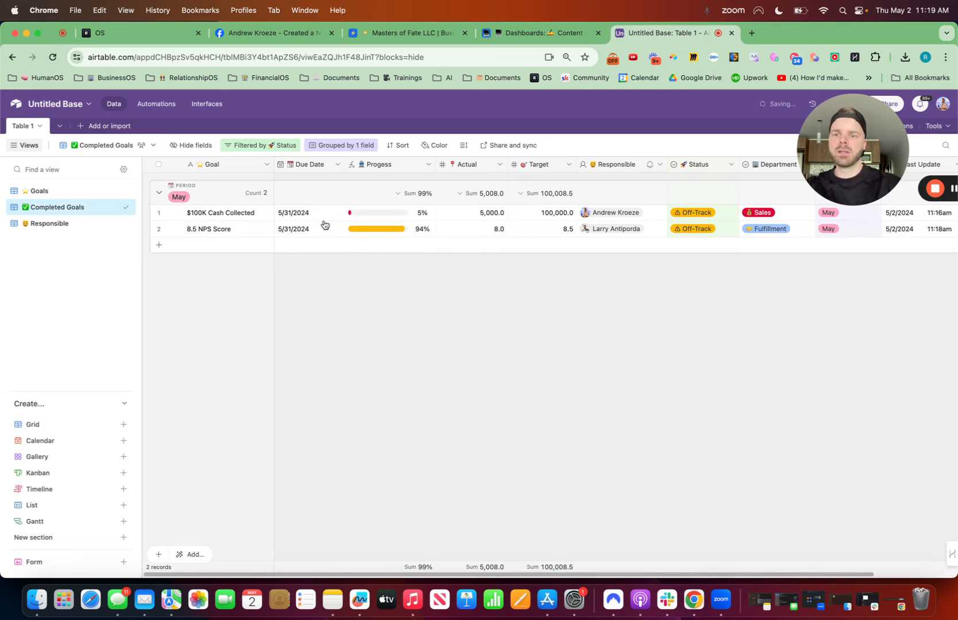
Step: Group the Completed Goals view by Status and move it below the Responsible view
{"action": "left_click", "coordinate": [343, 145]}
{"action": "left_click", "coordinate": [368, 190]}
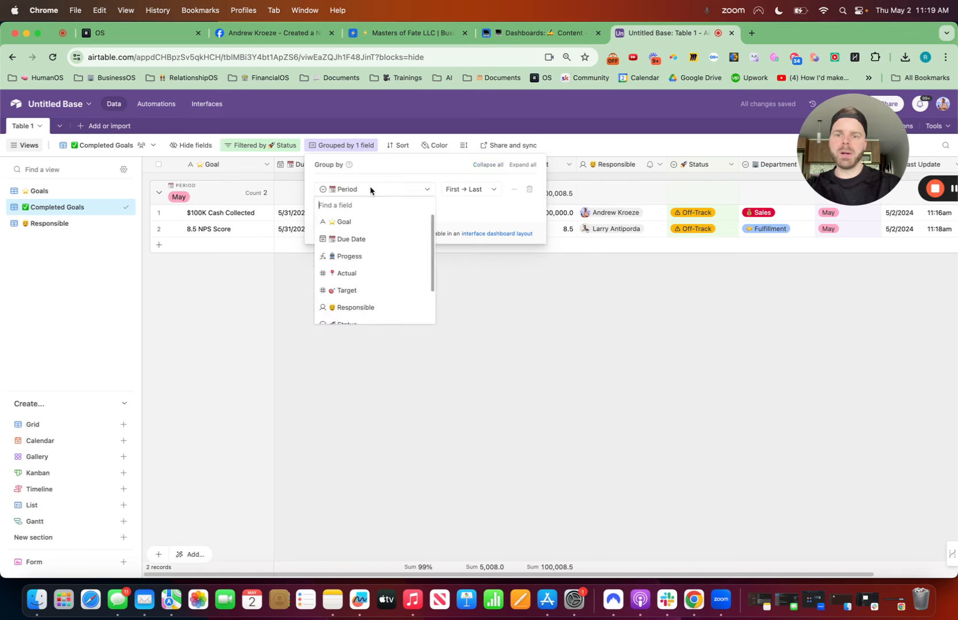
{"action": "type", "text": "st"}
{"action": "left_click", "coordinate": [389, 225]}
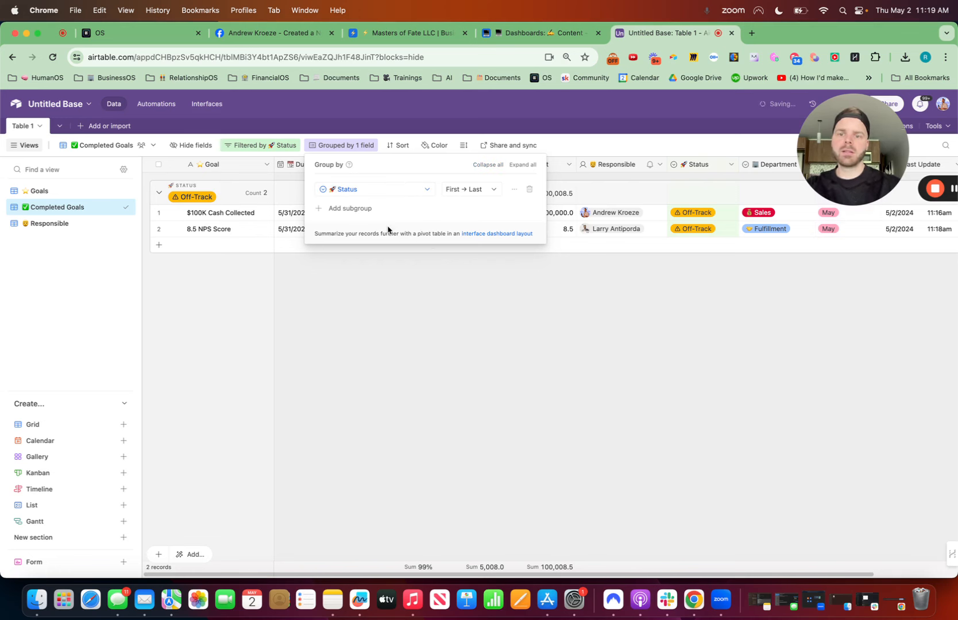
{"action": "left_click", "coordinate": [432, 398]}
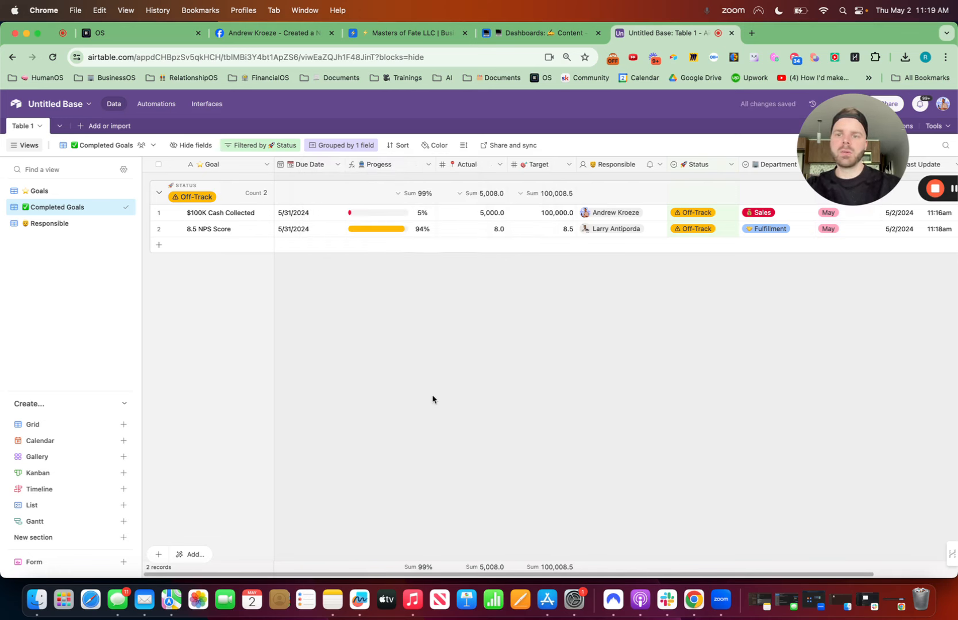
{"action": "left_click_drag", "start_coordinate": [127, 207], "coordinate": [126, 223]}
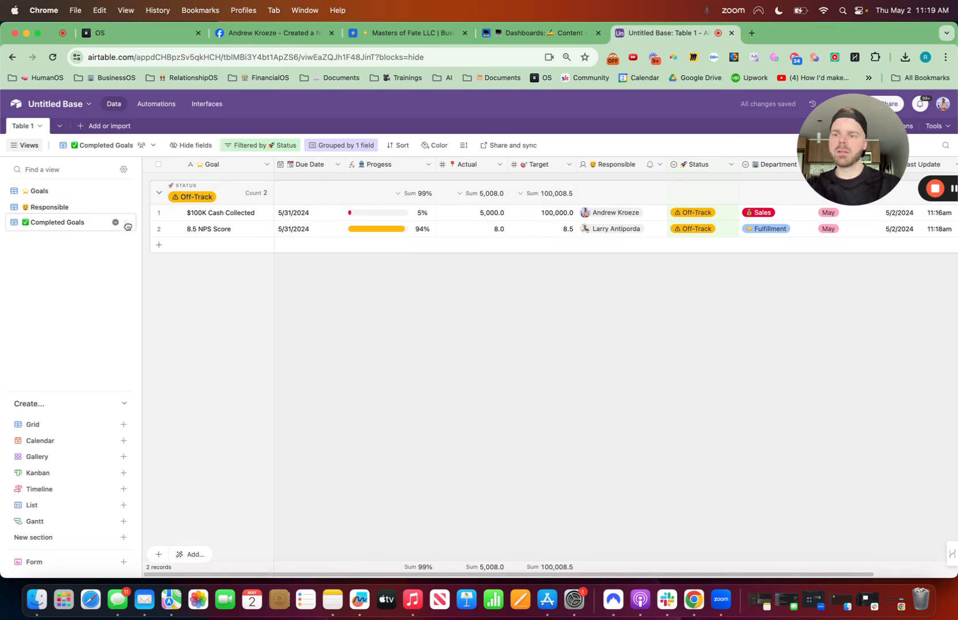
Step: Change the operator of the Completed Goals view's Status filter to "is"
{"action": "left_click", "coordinate": [286, 146]}
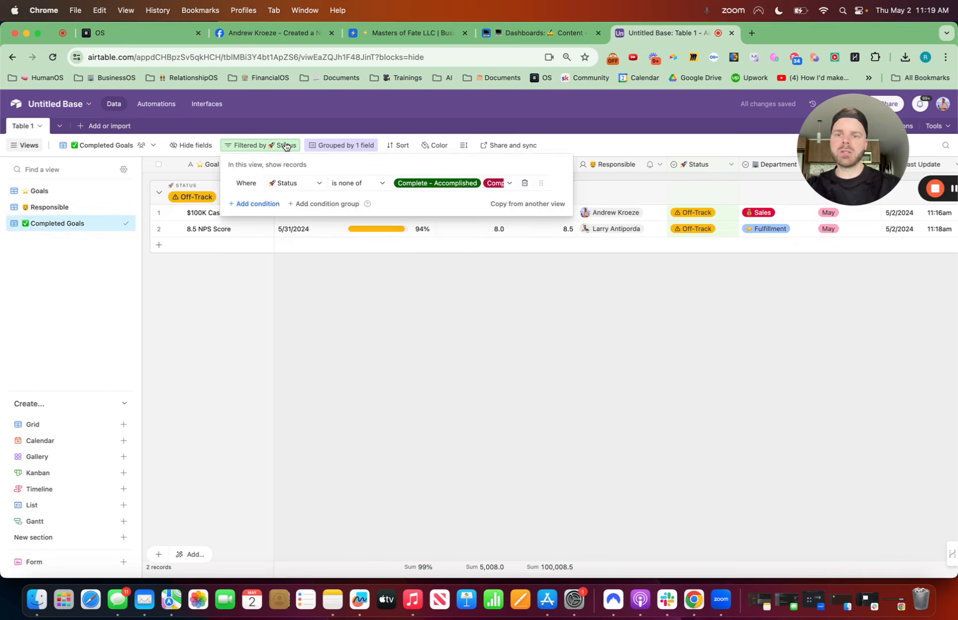
{"action": "left_click", "coordinate": [459, 186]}
{"action": "left_click", "coordinate": [371, 188]}
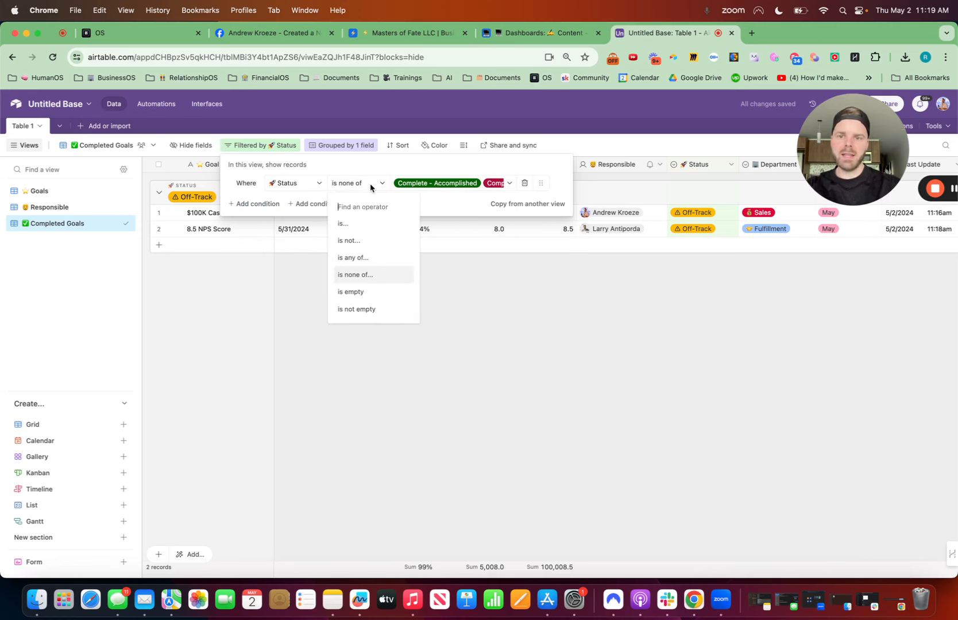
{"action": "left_click", "coordinate": [357, 223]}
{"action": "left_click", "coordinate": [430, 187]}
{"action": "scroll", "coordinate": [433, 312], "scroll_direction": "down", "scroll_amount": 2}
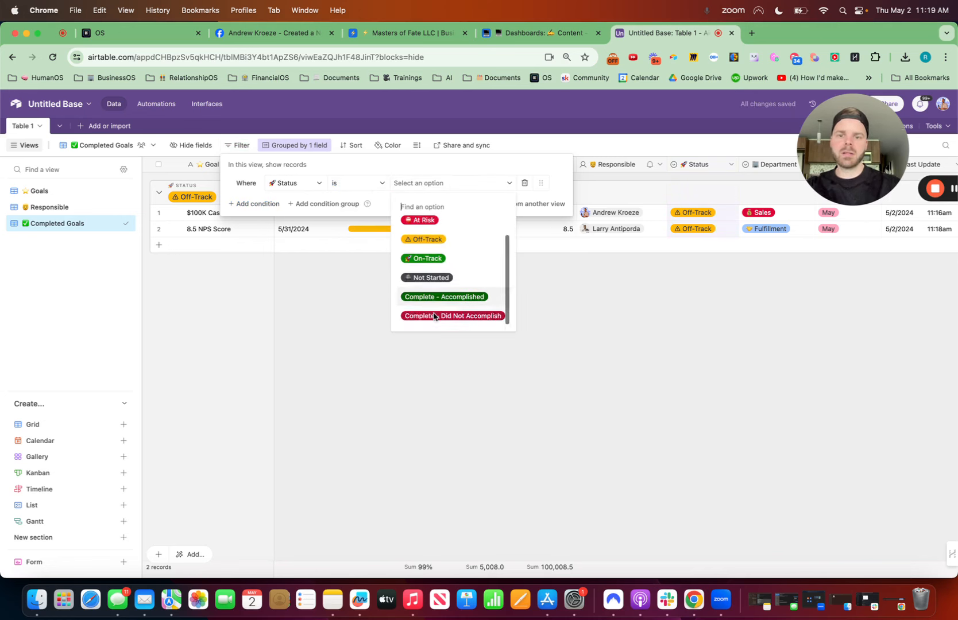
Step: Filter the Completed Goals view to records whose Status is any of Complete - Accomplished and Complete - Did Not Accomplish
{"action": "left_click", "coordinate": [365, 183]}
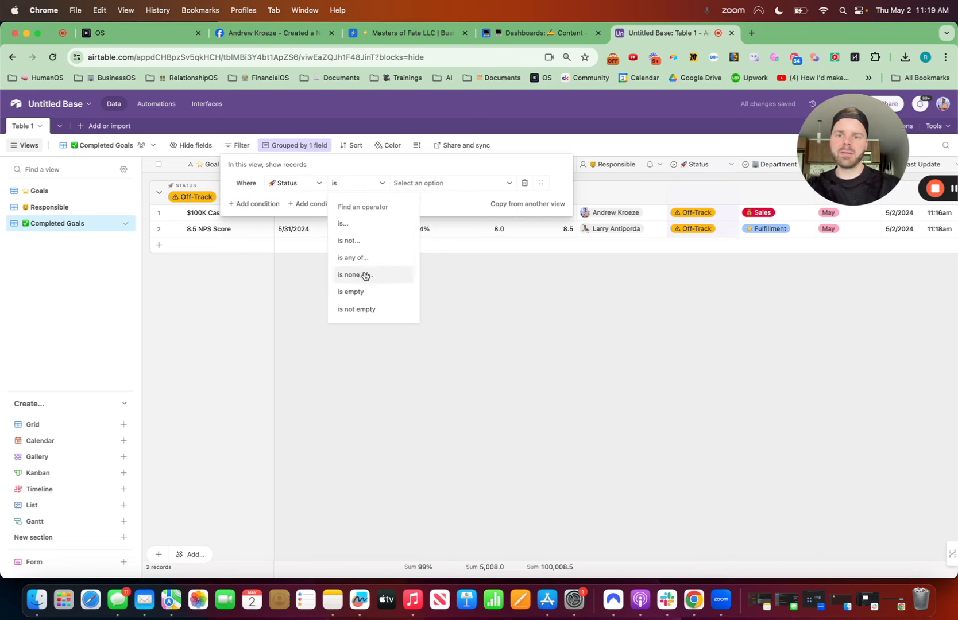
{"action": "left_click", "coordinate": [363, 257]}
{"action": "left_click", "coordinate": [430, 183]}
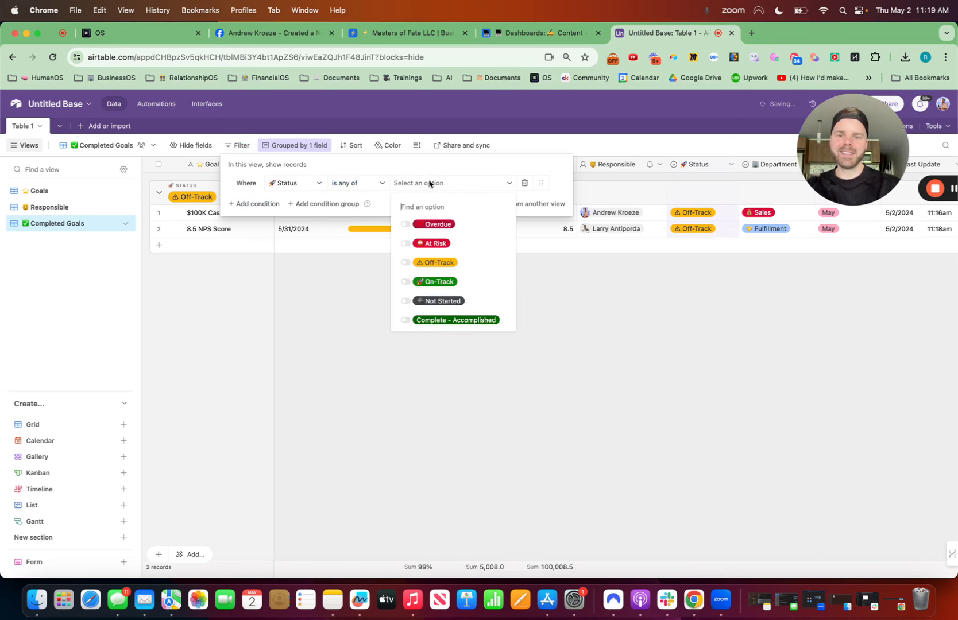
{"action": "scroll", "coordinate": [406, 302], "scroll_direction": "down", "scroll_amount": 2}
{"action": "left_click", "coordinate": [406, 296]}
{"action": "left_click", "coordinate": [405, 316]}
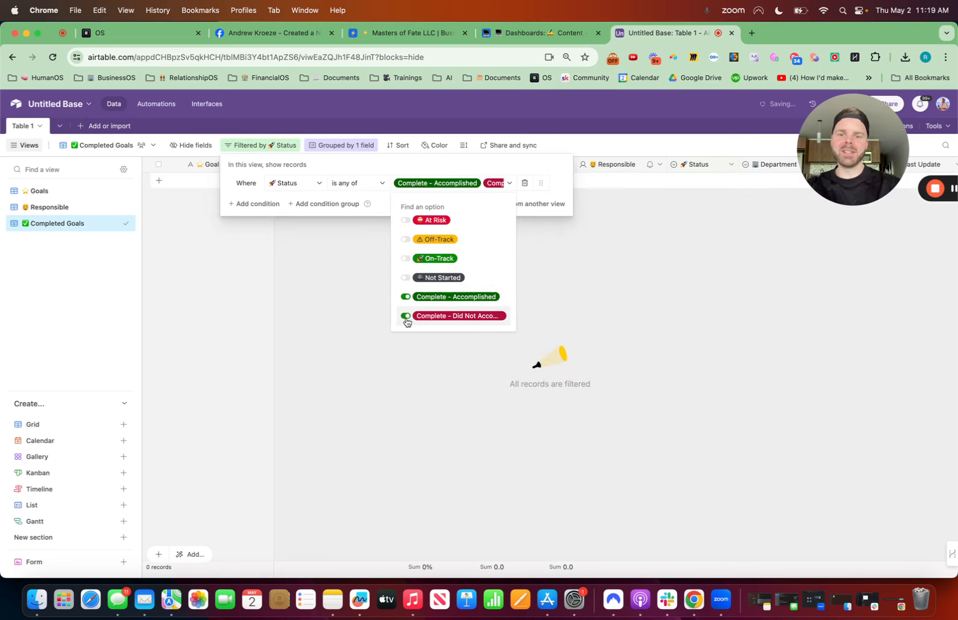
{"action": "left_click", "coordinate": [830, 411]}
{"action": "left_click", "coordinate": [711, 400]}
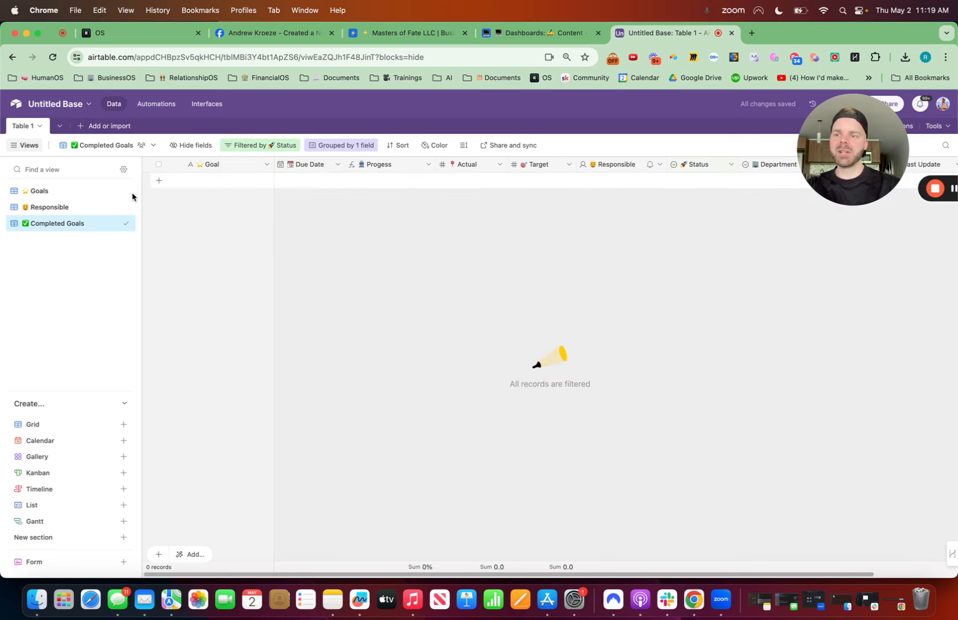
Step: In the Goals view, add a new record and set its Period to April
{"action": "left_click", "coordinate": [66, 192]}
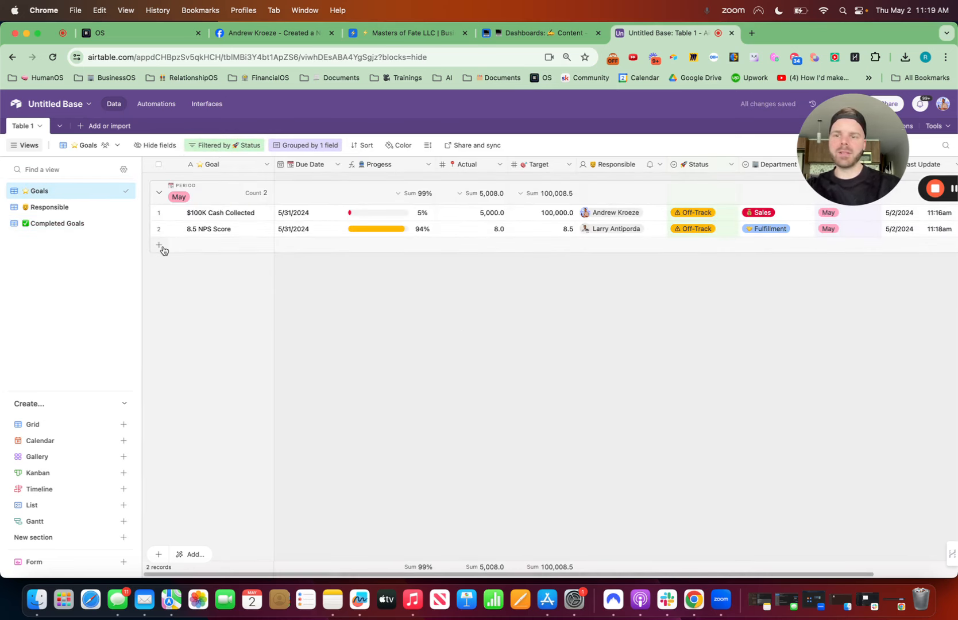
{"action": "left_click", "coordinate": [162, 248]}
{"action": "scroll", "coordinate": [727, 299], "scroll_direction": "right", "scroll_amount": 3}
{"action": "left_click", "coordinate": [760, 244]}
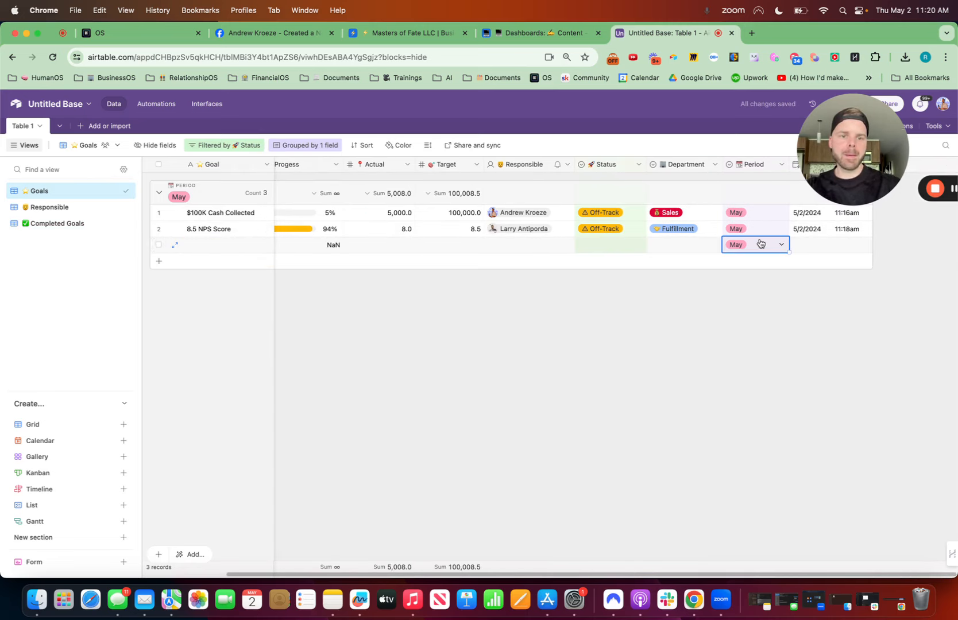
{"action": "left_click", "coordinate": [759, 244]}
{"action": "left_click", "coordinate": [759, 352]}
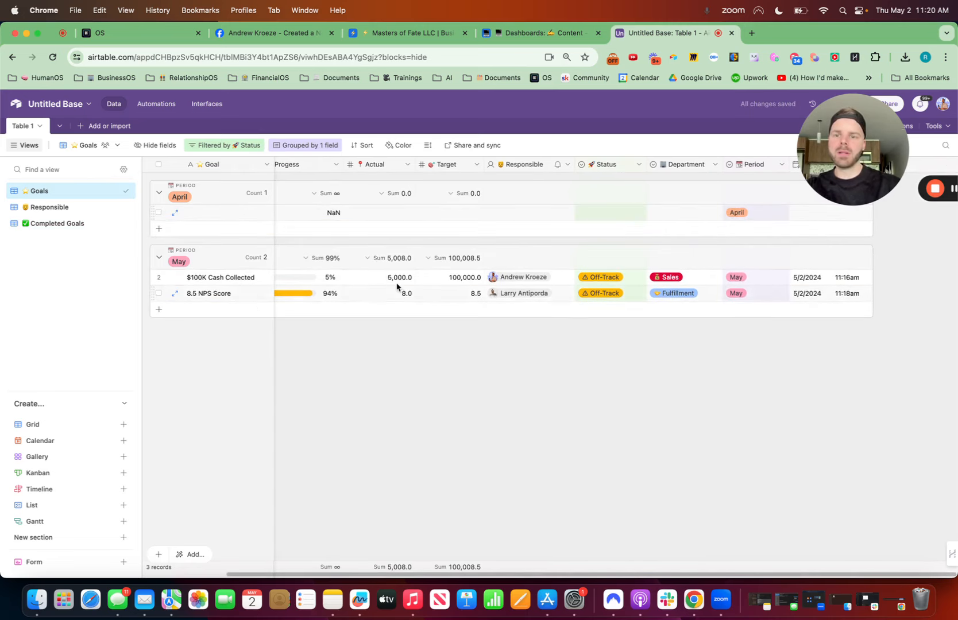
Step: Name the April record $100K Cash Collected and set its Due Date to 4/30/2024
{"action": "scroll", "coordinate": [406, 303], "scroll_direction": "left", "scroll_amount": 3}
{"action": "left_click", "coordinate": [211, 211]}
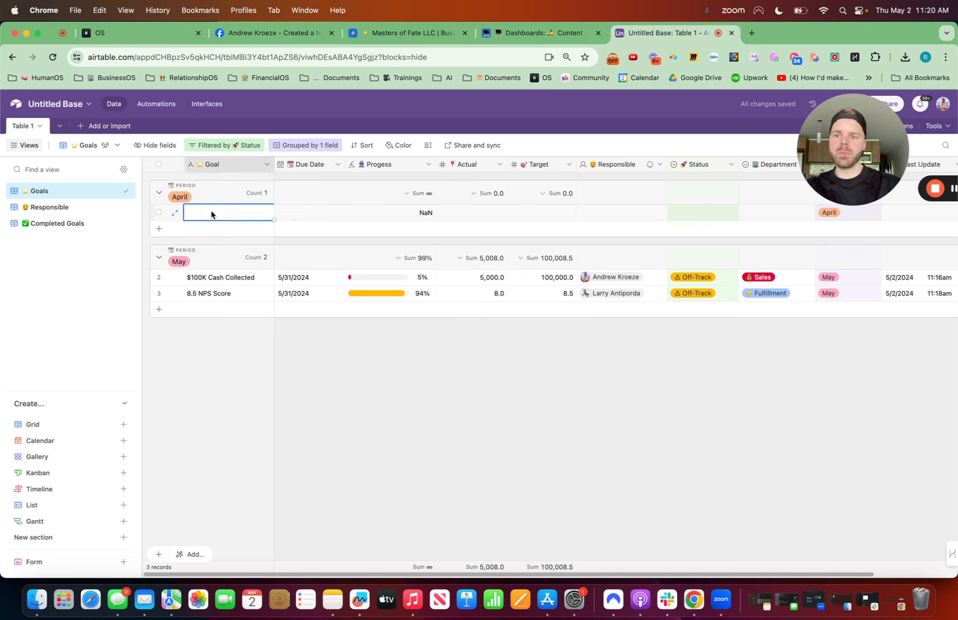
{"action": "left_click", "coordinate": [211, 211]}
{"action": "type", "text": "C"}
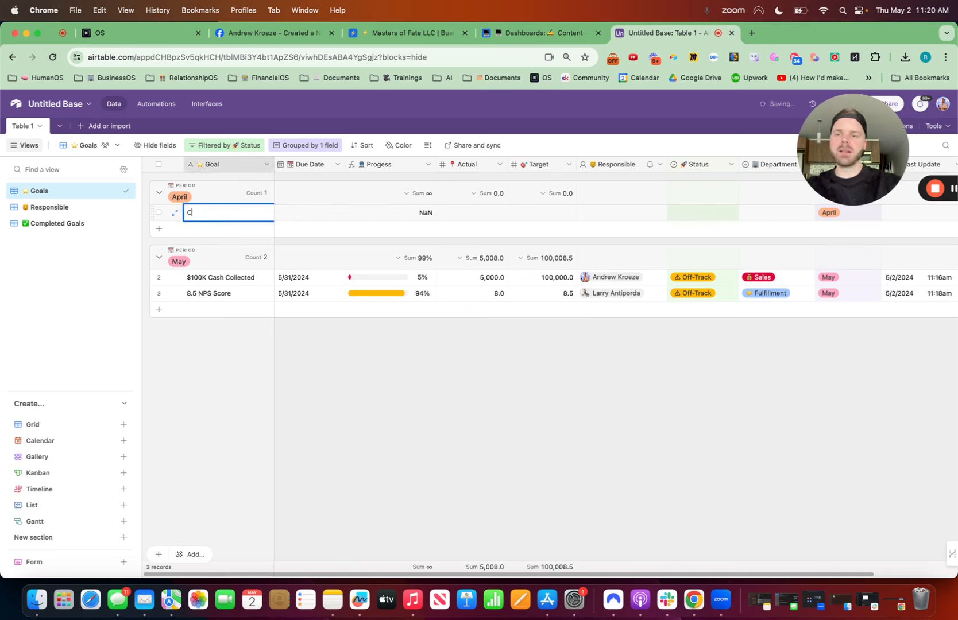
{"action": "type", "text": "ash Collected"}
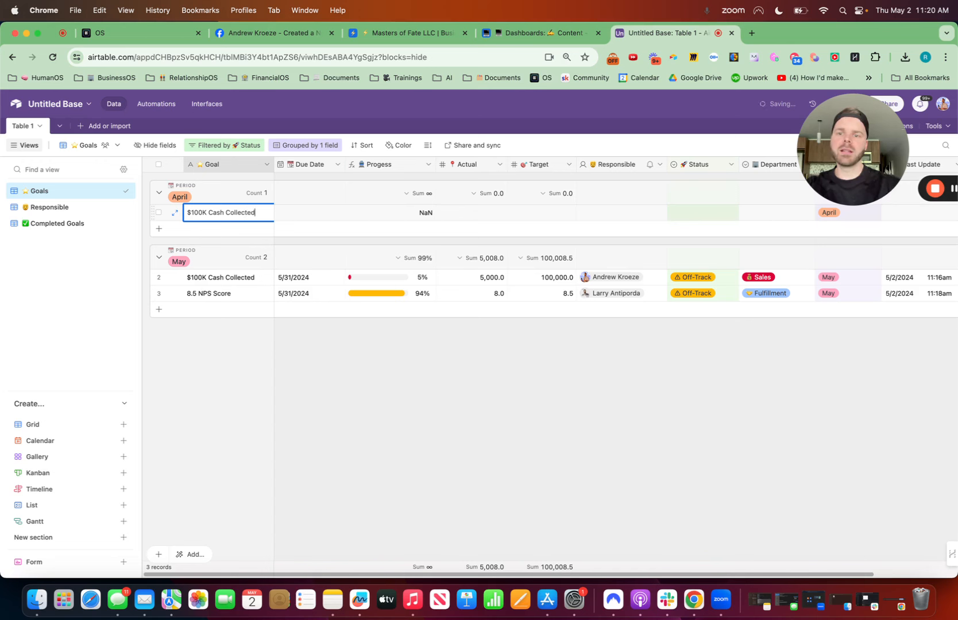
{"action": "left_click", "coordinate": [317, 217]}
{"action": "left_click", "coordinate": [316, 216]}
{"action": "left_click", "coordinate": [287, 228]}
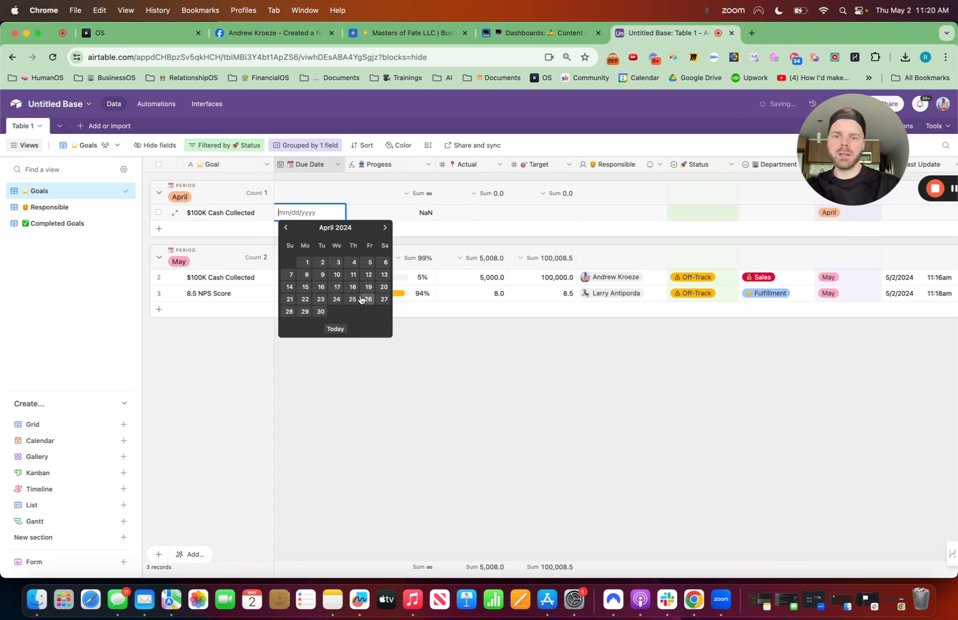
{"action": "left_click", "coordinate": [320, 311]}
Step: Enter 100,000 as Actual and 80,000 as Target for the April goal
{"action": "double_click", "coordinate": [492, 210]}
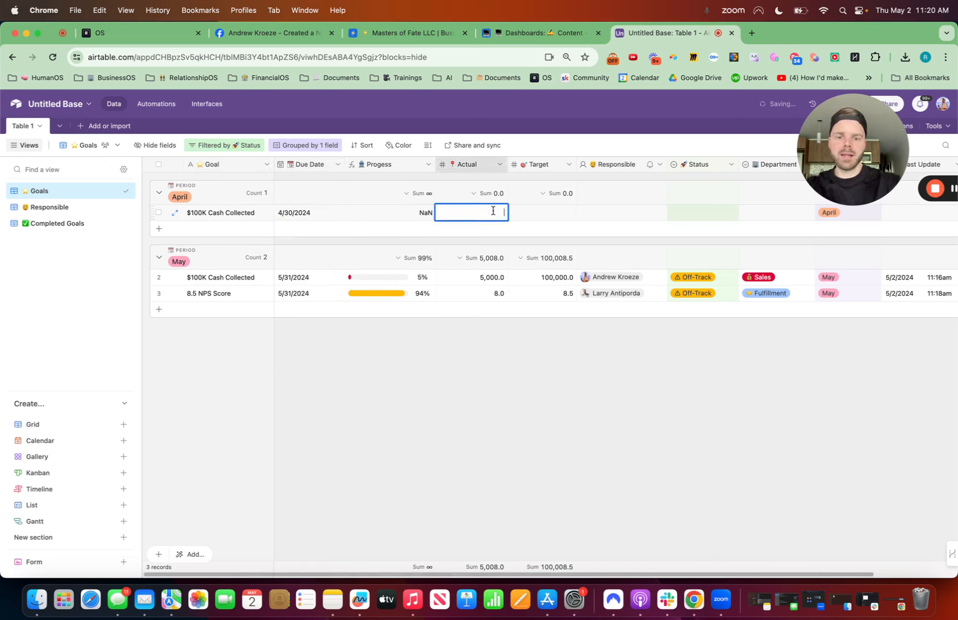
{"action": "type", "text": "100000"}
{"action": "key", "text": "Return"}
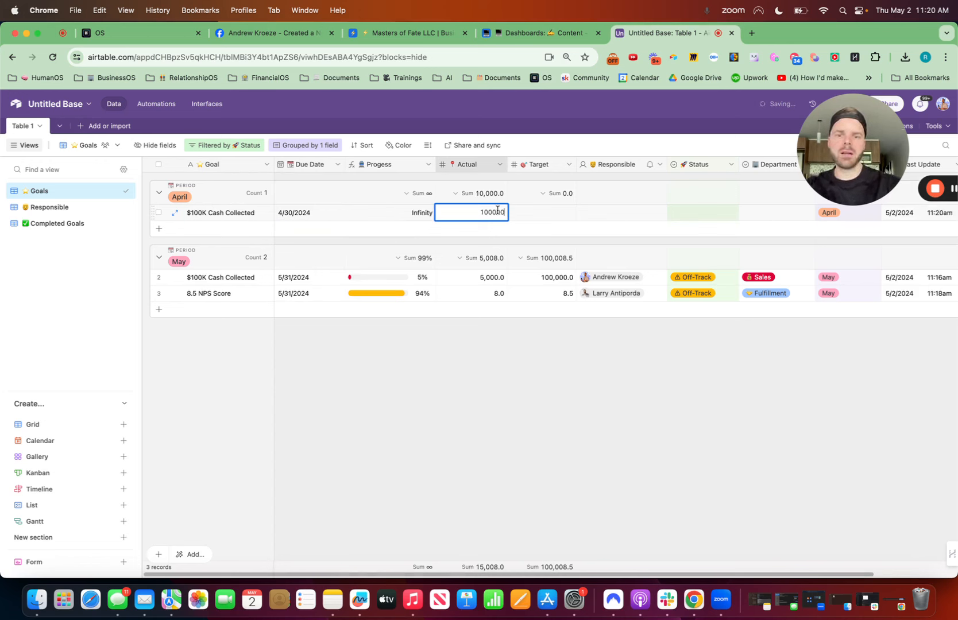
{"action": "double_click", "coordinate": [542, 212]}
{"action": "type", "text": "80,000"}
Step: Assign the first listed collaborator as the person responsible for the April goal
{"action": "double_click", "coordinate": [613, 215]}
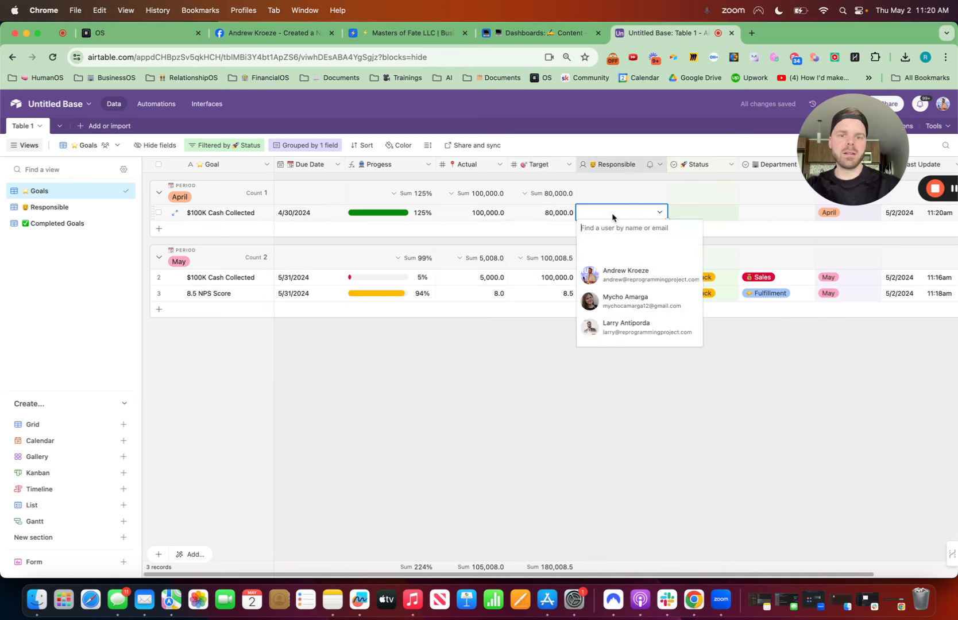
{"action": "left_click", "coordinate": [630, 275]}
{"action": "double_click", "coordinate": [701, 216]}
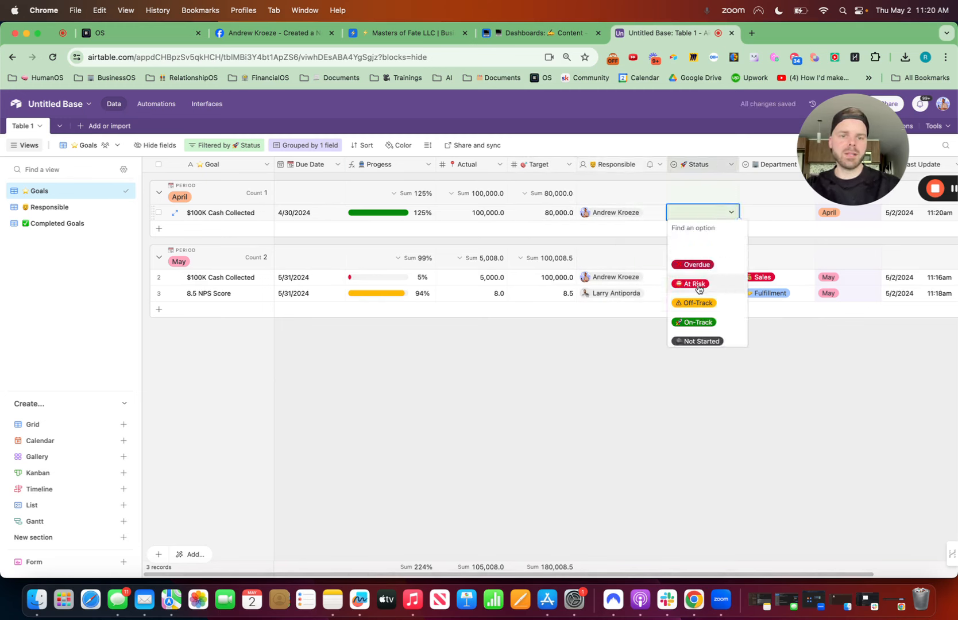
Step: Set the April goal's Target to 100,000 and its Actual to 80,000
{"action": "left_click", "coordinate": [557, 214]}
{"action": "type", "text": "100000"}
{"action": "key", "text": "Return"}
{"action": "left_click", "coordinate": [492, 213]}
{"action": "type", "text": "80,000"}
{"action": "key", "text": "Return"}
Step: Set the April goal's Department to Vision and its Status to Complete - Did Not Accomplish
{"action": "left_click", "coordinate": [712, 212]}
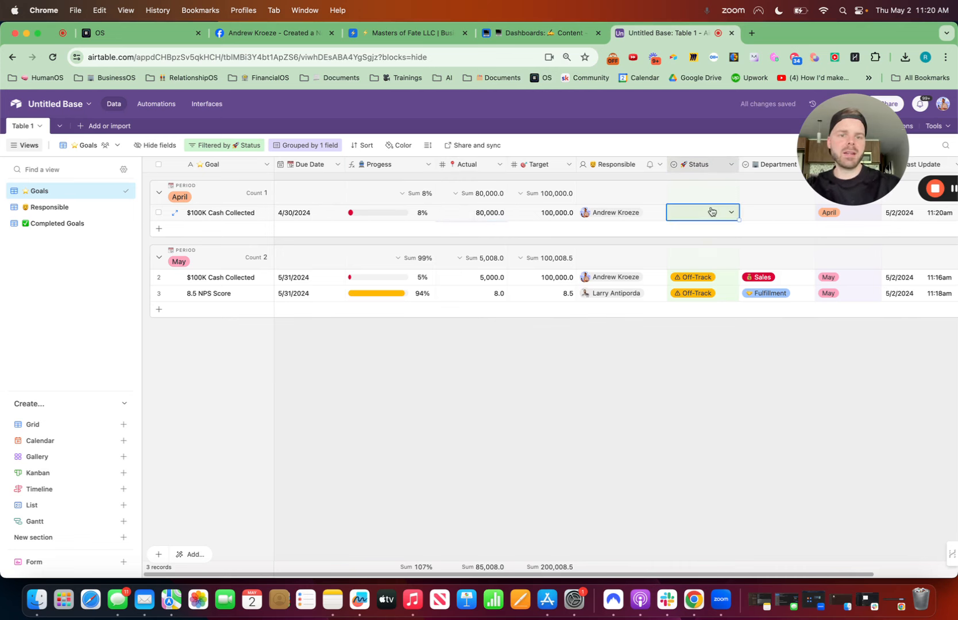
{"action": "left_click", "coordinate": [712, 212]}
{"action": "left_click", "coordinate": [758, 213]}
{"action": "left_click", "coordinate": [758, 213]}
{"action": "left_click", "coordinate": [759, 253]}
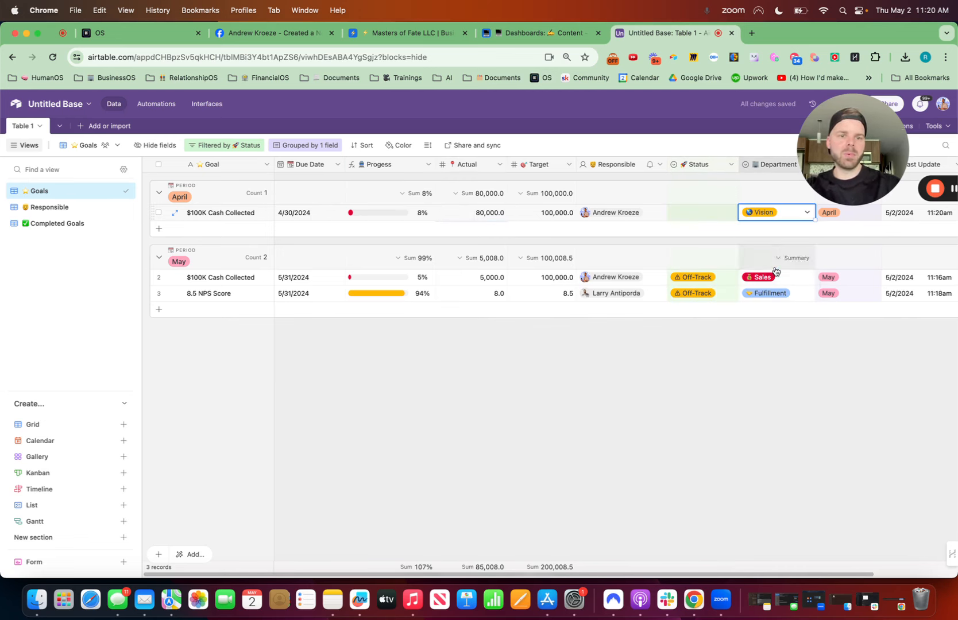
{"action": "scroll", "coordinate": [774, 275], "scroll_direction": "right", "scroll_amount": 3}
{"action": "left_click", "coordinate": [609, 211]}
{"action": "left_click", "coordinate": [608, 211]}
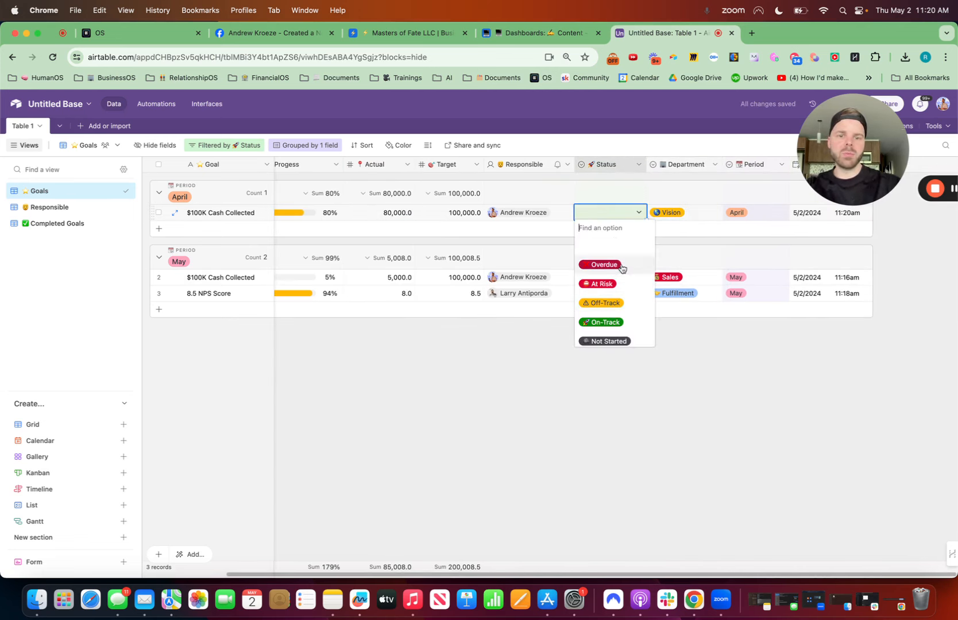
{"action": "left_click", "coordinate": [625, 337]}
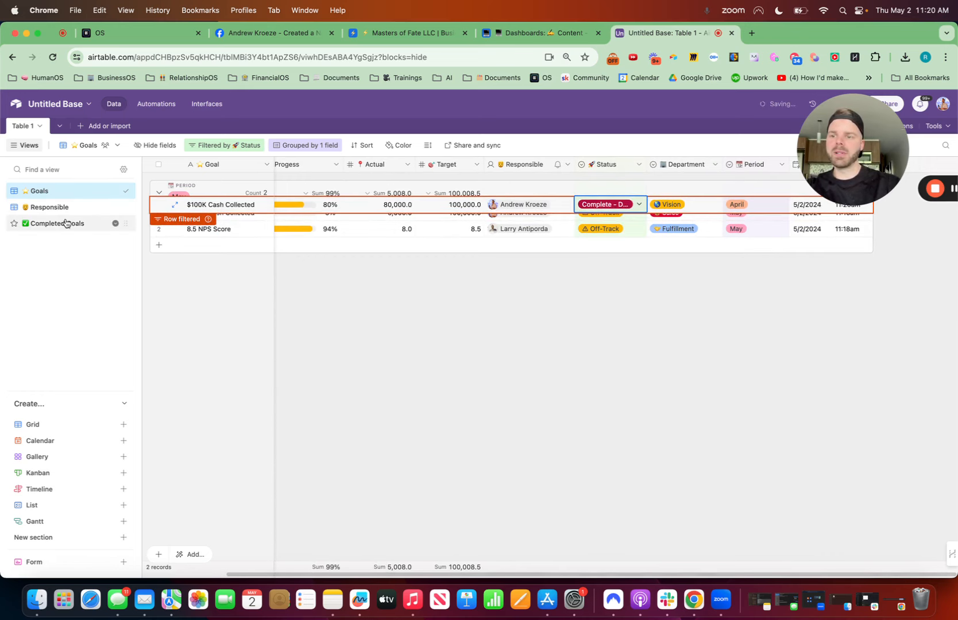
Step: Open the Completed Goals view and widen the Goal column so the full status group label fits
{"action": "left_click", "coordinate": [65, 224]}
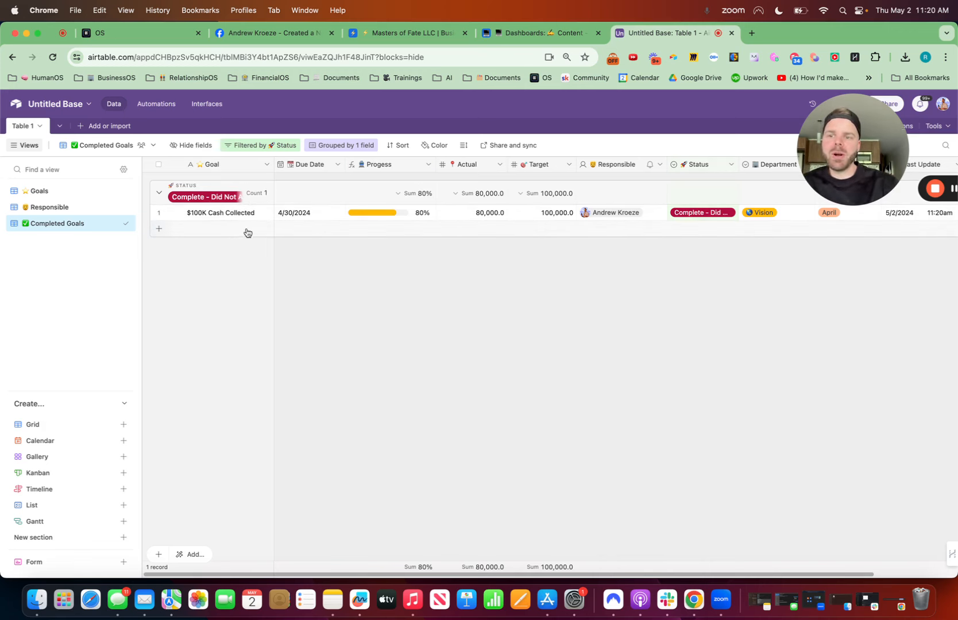
{"action": "left_click_drag", "start_coordinate": [274, 165], "coordinate": [319, 165]}
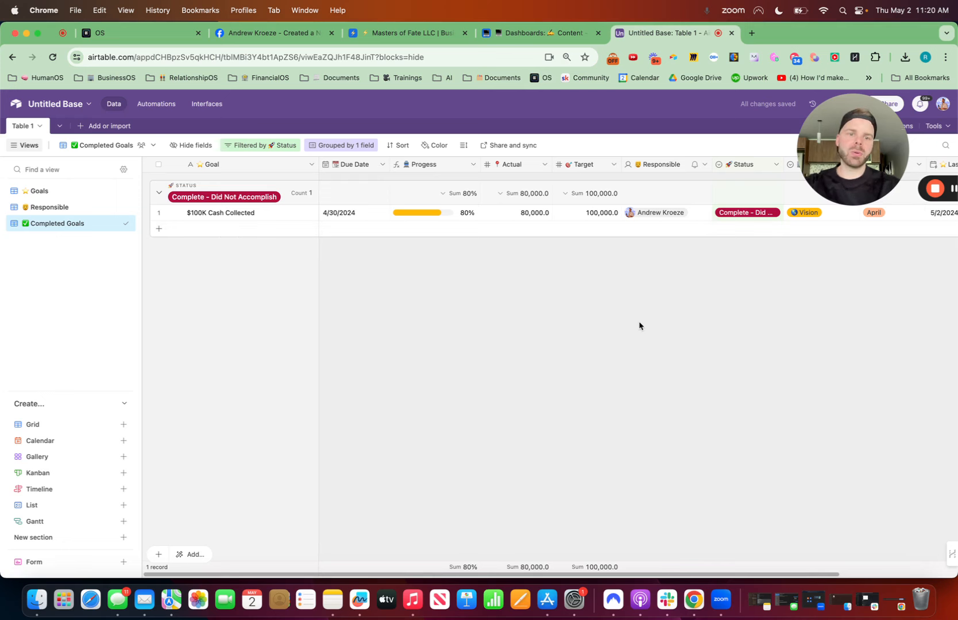
Step: Sort the records in the Completed Goals view by Due Date from latest to earliest
{"action": "left_click", "coordinate": [401, 145]}
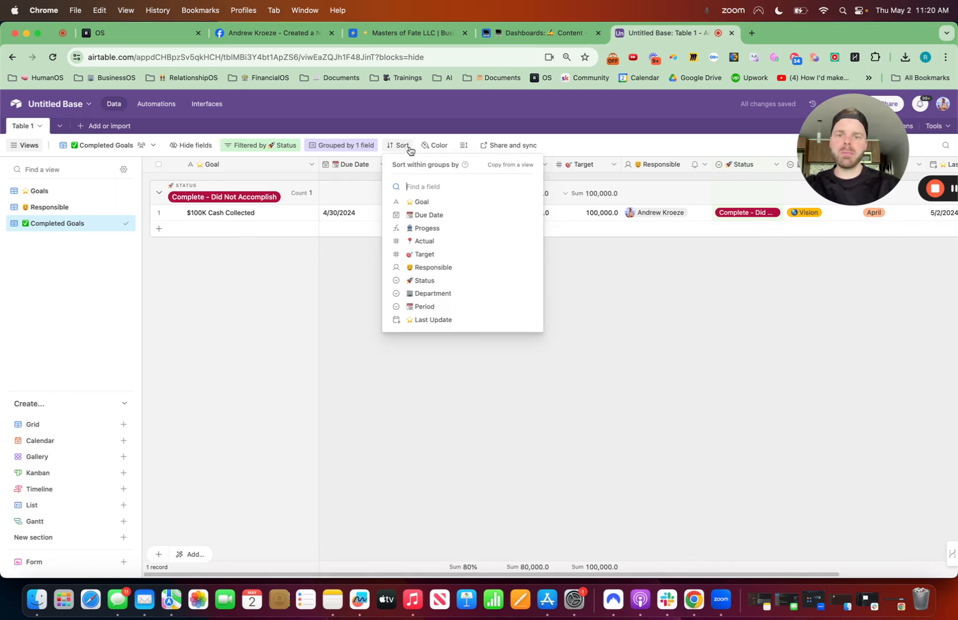
{"action": "left_click", "coordinate": [441, 220]}
{"action": "left_click", "coordinate": [545, 188]}
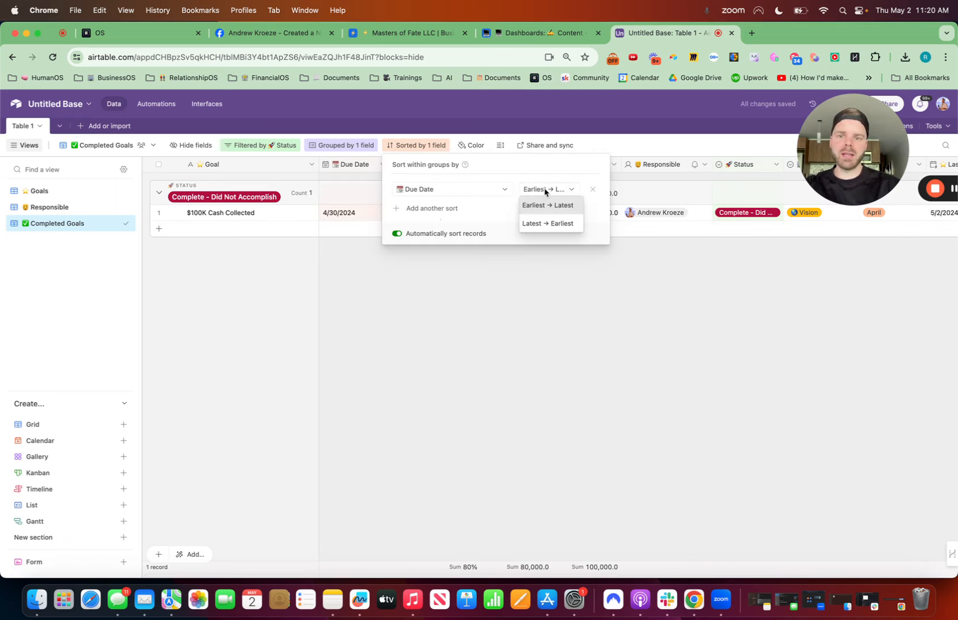
{"action": "left_click", "coordinate": [562, 224]}
{"action": "left_click", "coordinate": [476, 402]}
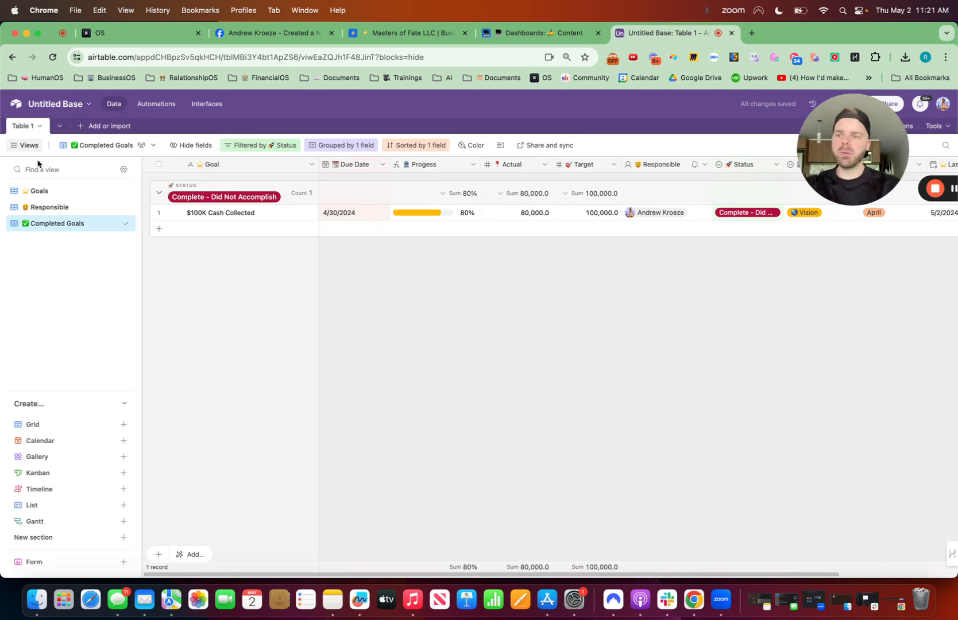
Step: Rename Table 1 to "⭐ Goals" and save the new table name
{"action": "left_click", "coordinate": [38, 128]}
{"action": "left_click", "coordinate": [54, 177]}
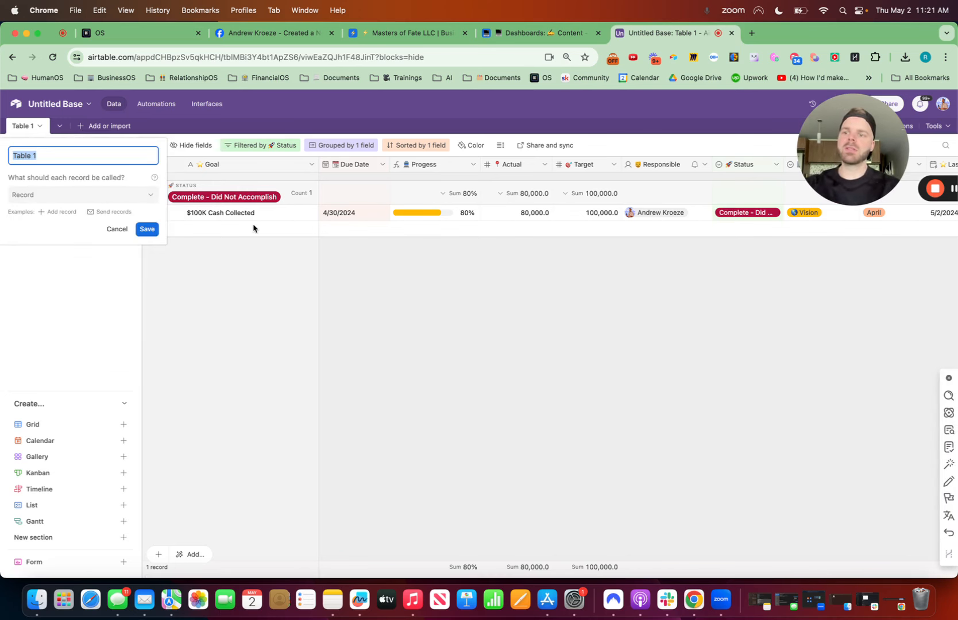
{"action": "key", "text": "ctrl+super+space"}
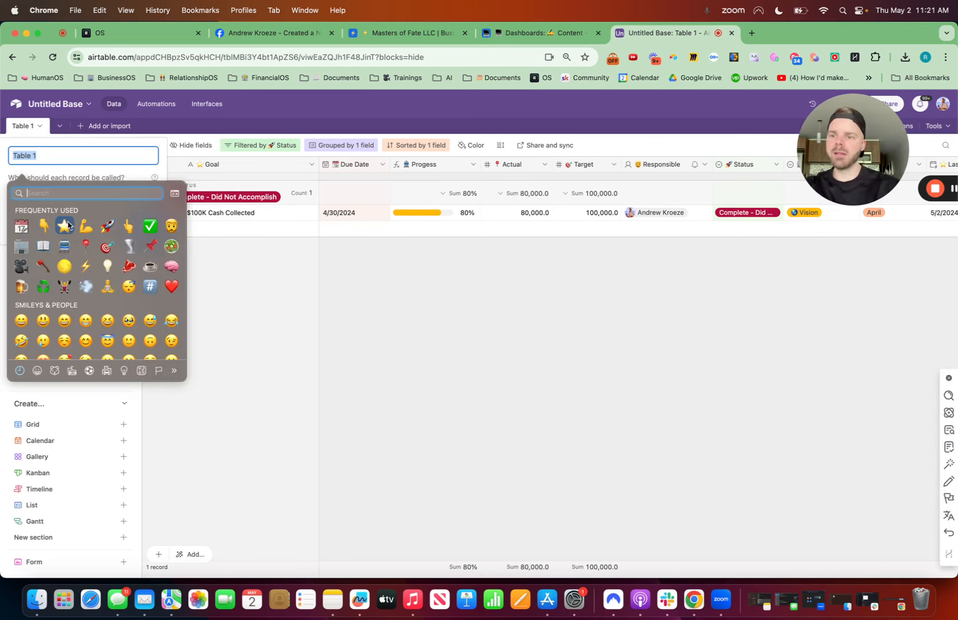
{"action": "key", "text": "Return"}
{"action": "type", "text": "Goals"}
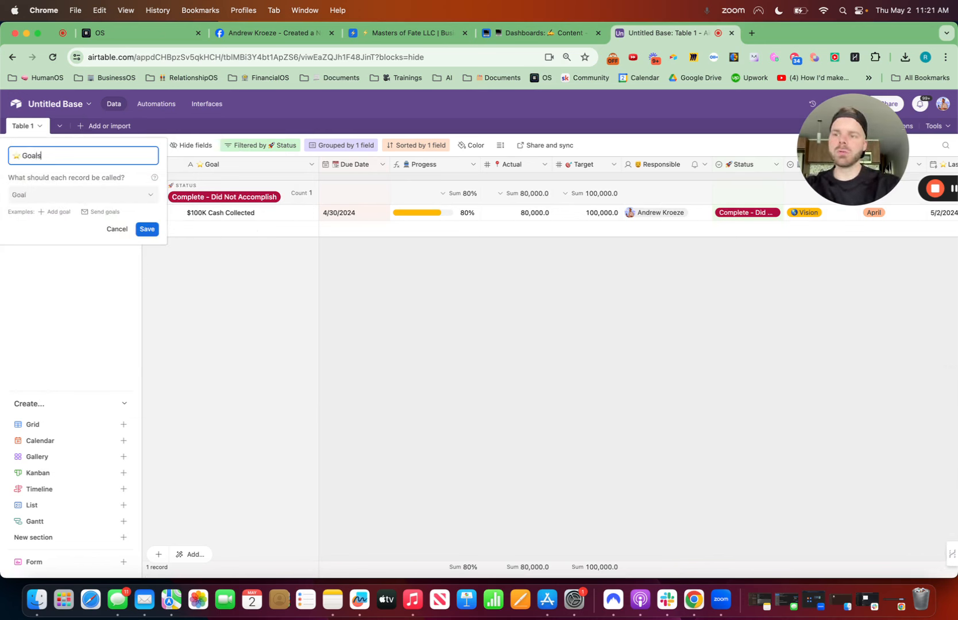
{"action": "left_click", "coordinate": [147, 229]}
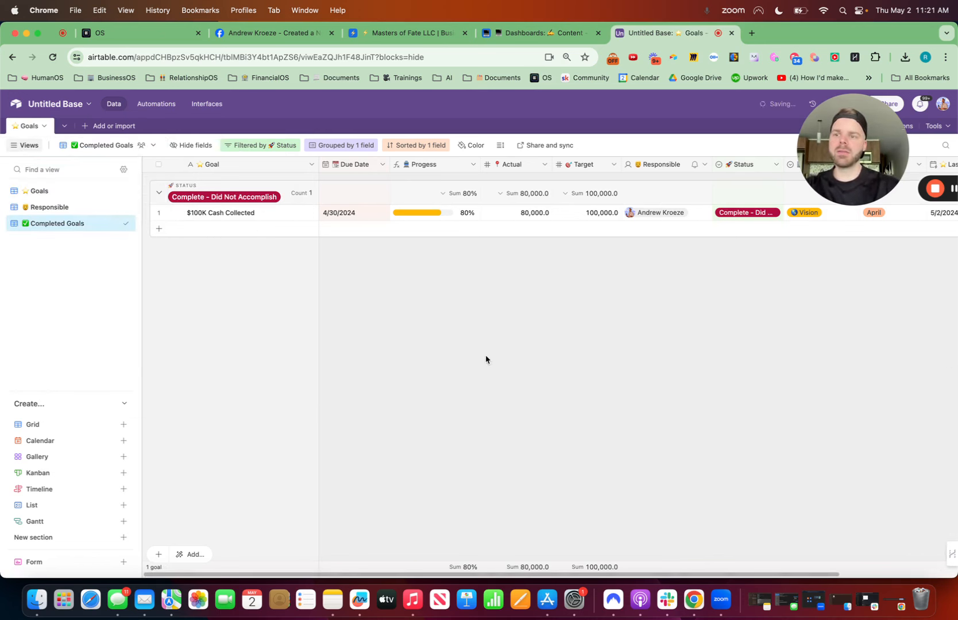
Step: Rename the untitled base to "⭐ Company Goals", starting the name with a star emoji
{"action": "left_click", "coordinate": [88, 107]}
{"action": "key", "text": "ctrl+super+space"}
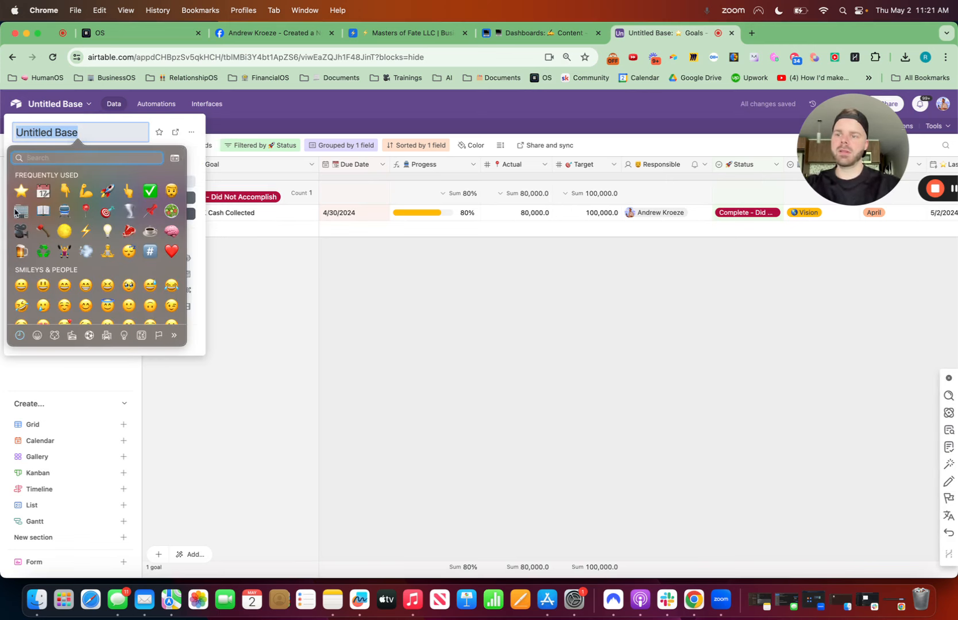
{"action": "left_click", "coordinate": [21, 190]}
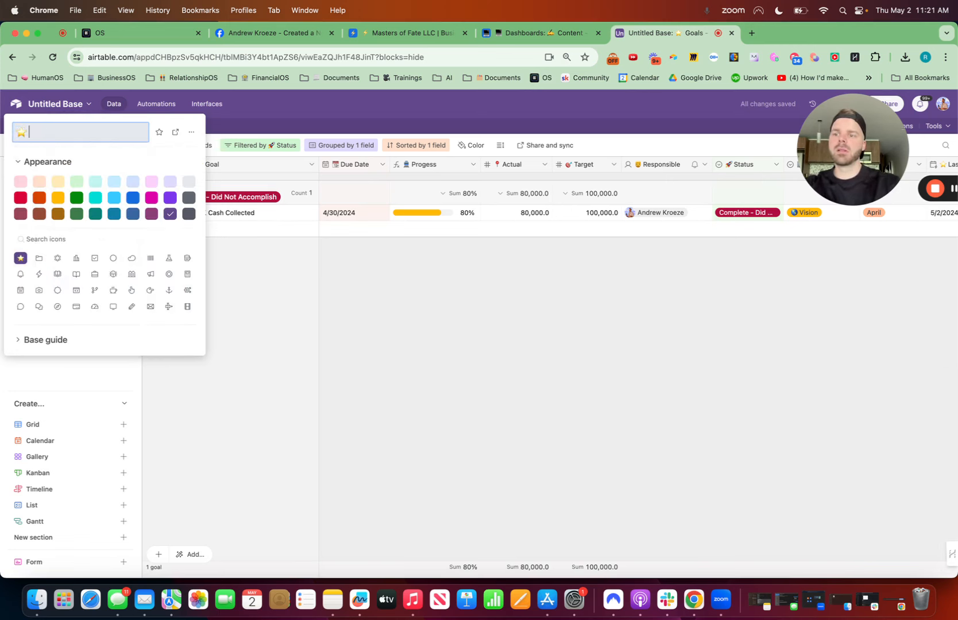
{"action": "key", "text": "BackSpace"}
{"action": "key", "text": "BackSpace"}
{"action": "key", "text": "BackSpace"}
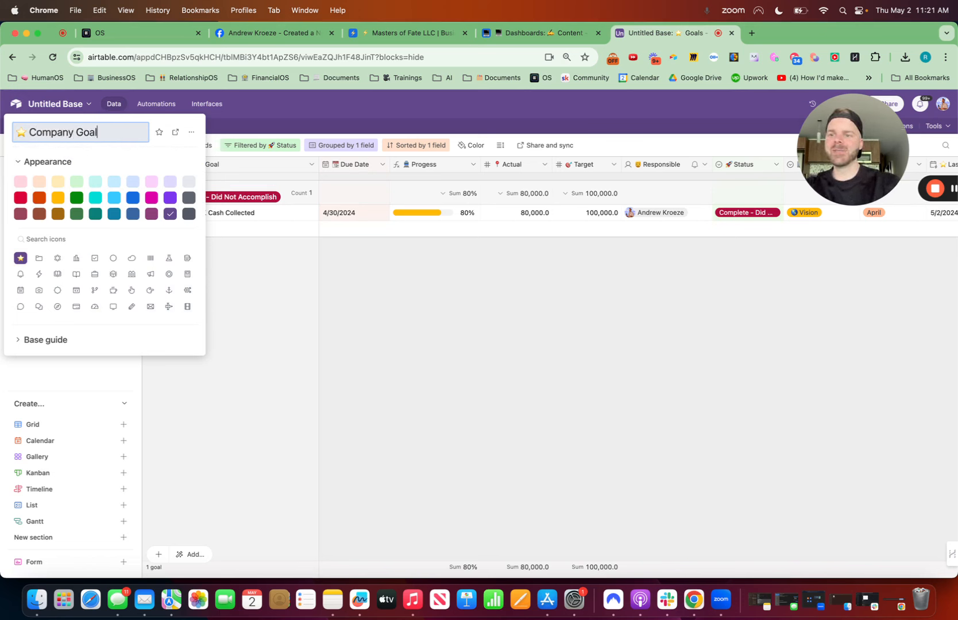
{"action": "left_click", "coordinate": [446, 410]}
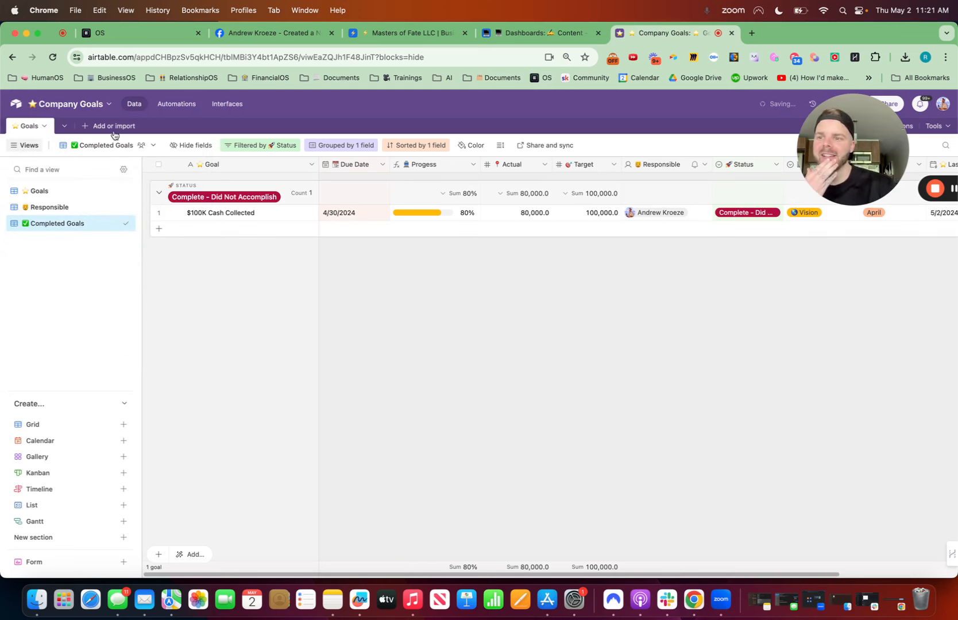
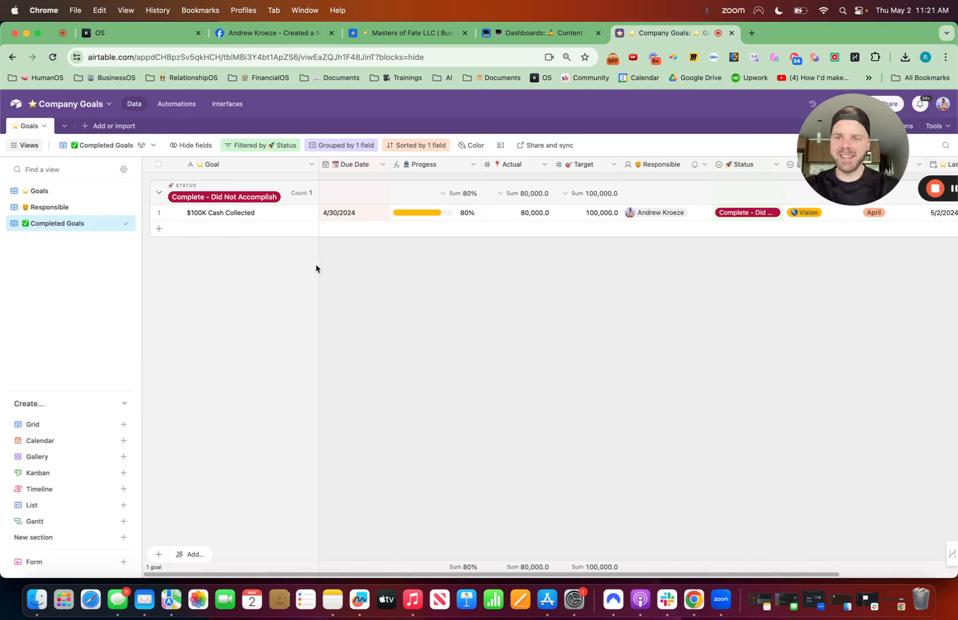
Step: Start a new interface named "⭐ Goals" and give it the star icon
{"action": "left_click", "coordinate": [237, 104]}
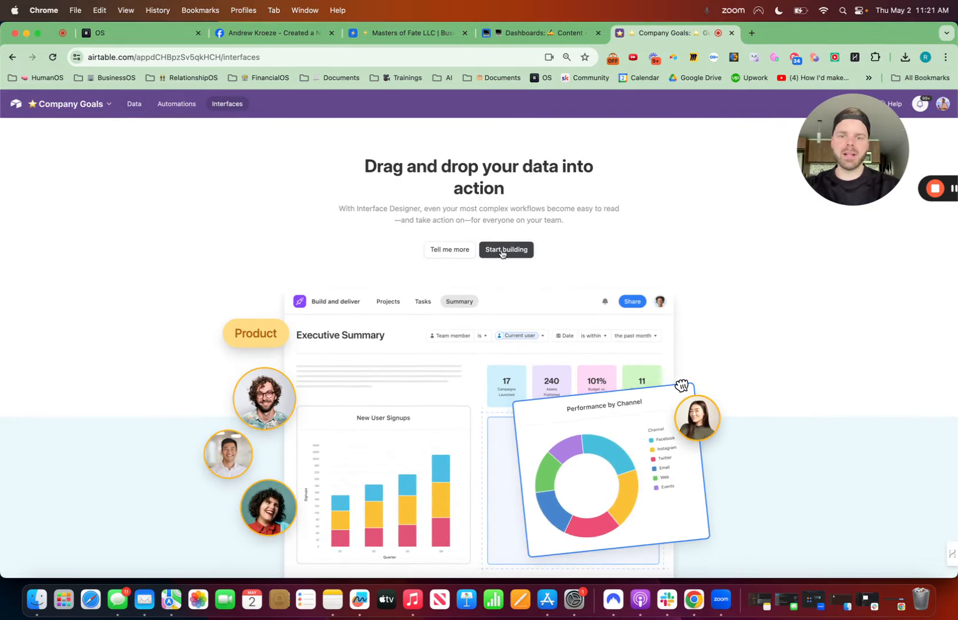
{"action": "left_click", "coordinate": [502, 251]}
{"action": "left_click", "coordinate": [389, 353]}
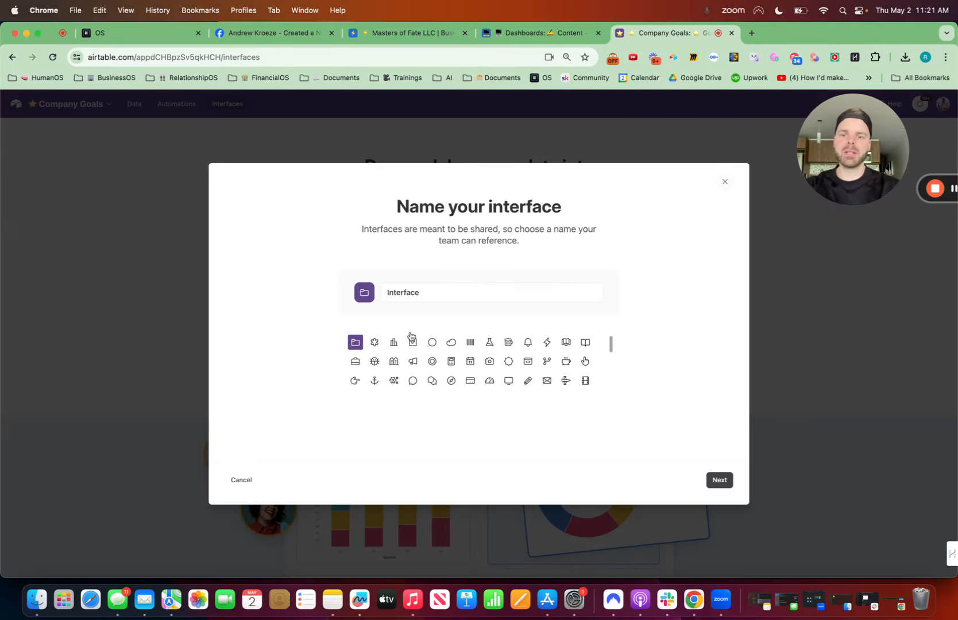
{"action": "left_click", "coordinate": [440, 293]}
{"action": "key", "text": "super+a"}
{"action": "key", "text": "ctrl+super+space"}
{"action": "left_click", "coordinate": [312, 349]}
{"action": "type", "text": "G"}
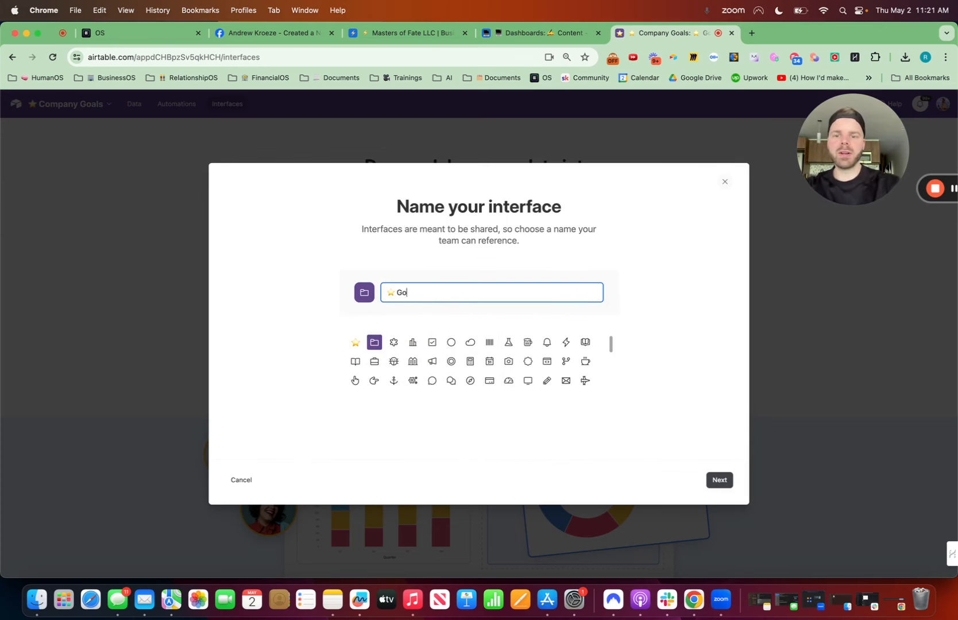
{"action": "left_click", "coordinate": [354, 345]}
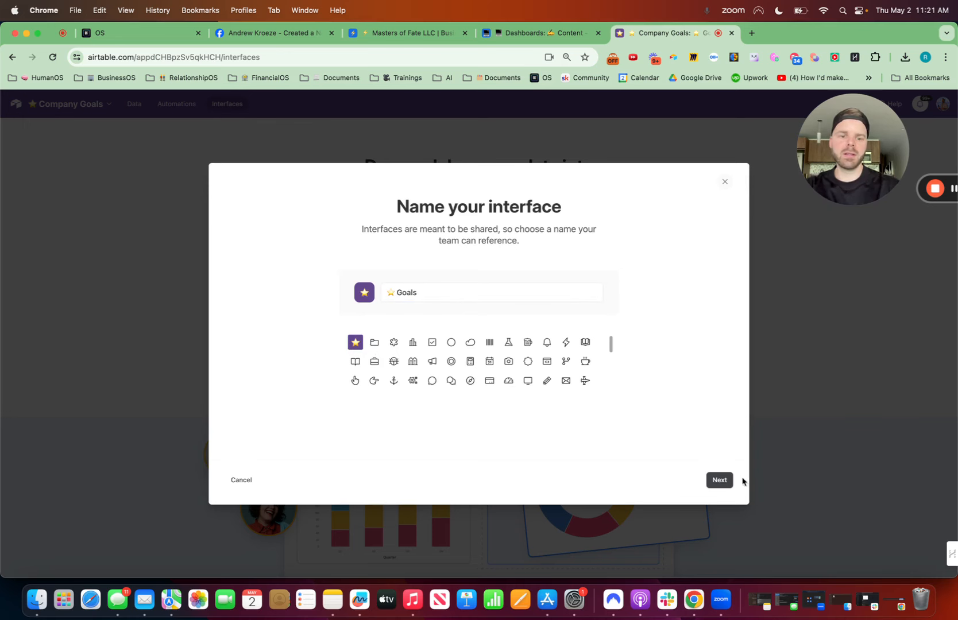
{"action": "left_click", "coordinate": [717, 480]}
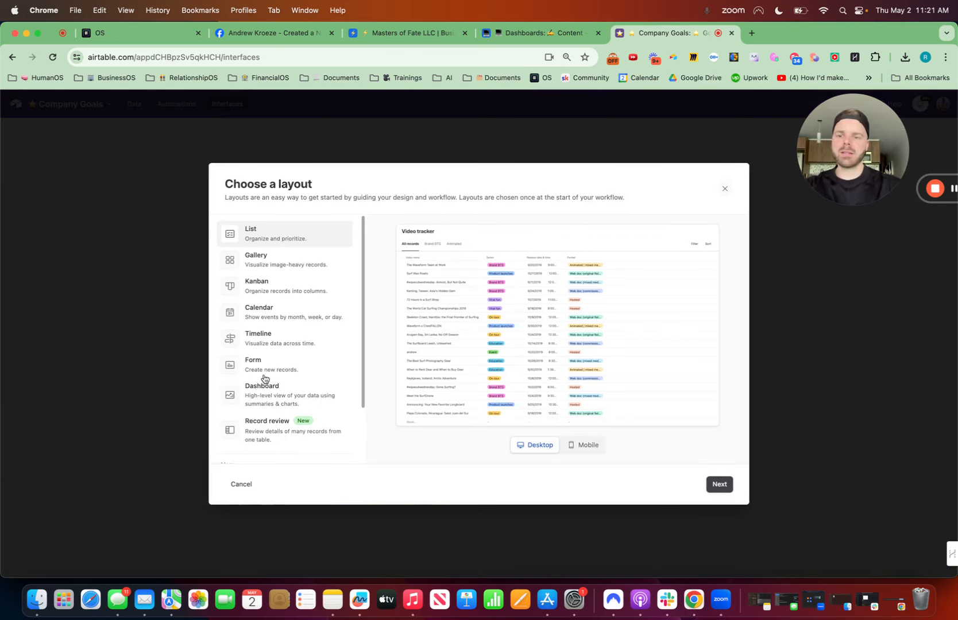
Step: Choose the blank layout for the new interface's first page
{"action": "scroll", "coordinate": [265, 386], "scroll_direction": "down", "scroll_amount": 2}
{"action": "left_click", "coordinate": [269, 448]}
{"action": "left_click", "coordinate": [717, 485]}
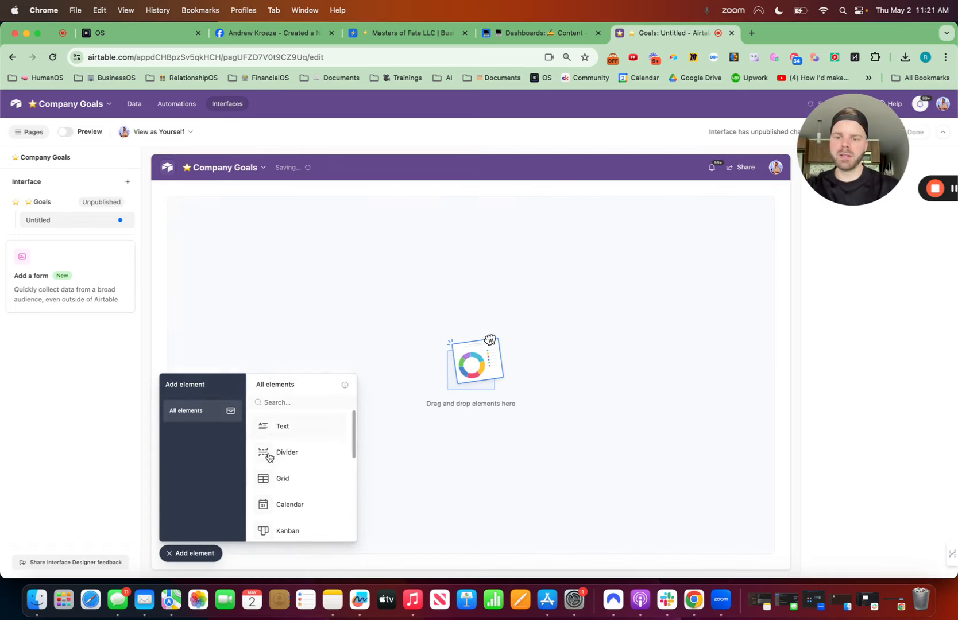
Step: Add a full-width grid element to the blank page and copy its settings from the ⭐ Goals view
{"action": "left_click_drag", "start_coordinate": [282, 479], "coordinate": [327, 370]}
{"action": "left_click", "coordinate": [180, 556]}
{"action": "left_click", "coordinate": [180, 555]}
{"action": "left_click", "coordinate": [180, 556]}
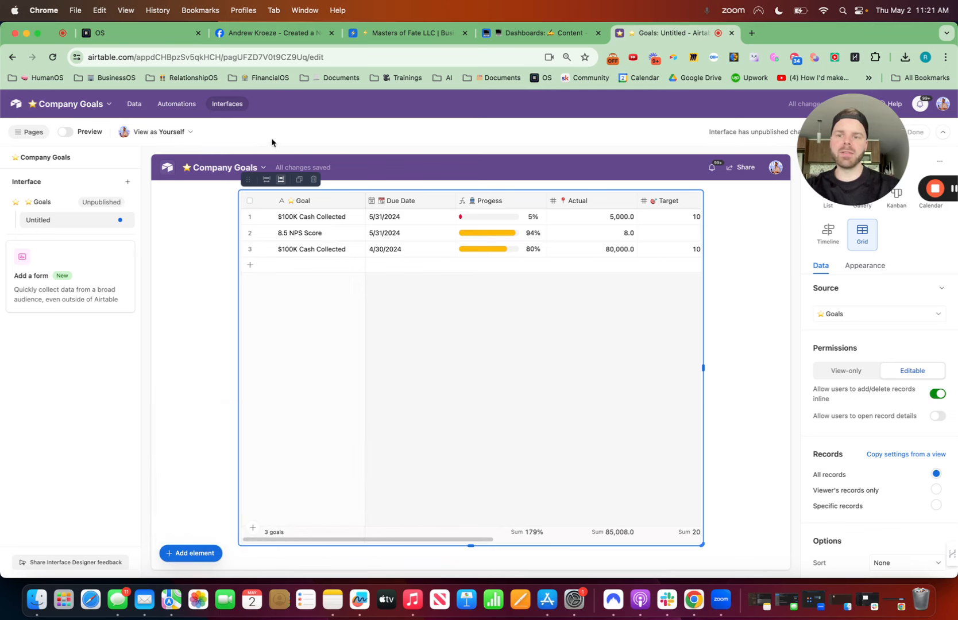
{"action": "left_click", "coordinate": [266, 179]}
{"action": "left_click", "coordinate": [901, 454]}
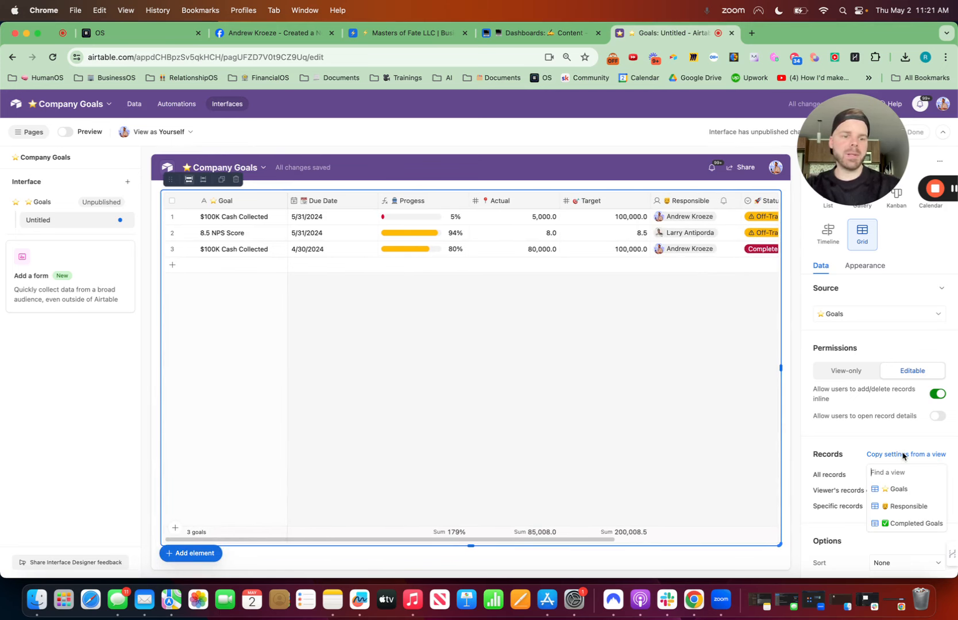
{"action": "left_click", "coordinate": [907, 489]}
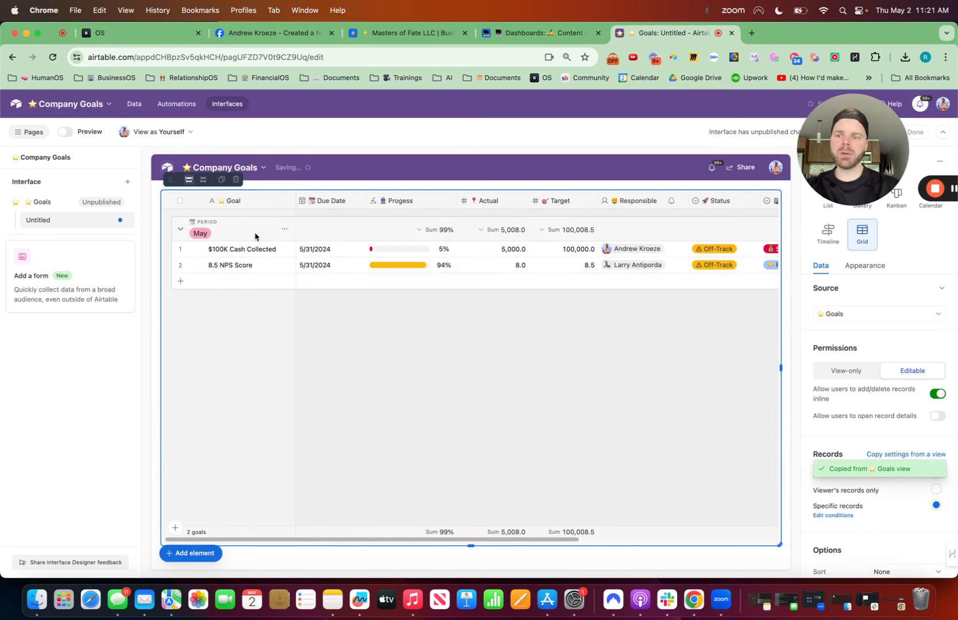
Step: Rename the untitled interface page to "⭐ Company Goals"
{"action": "left_click", "coordinate": [123, 222]}
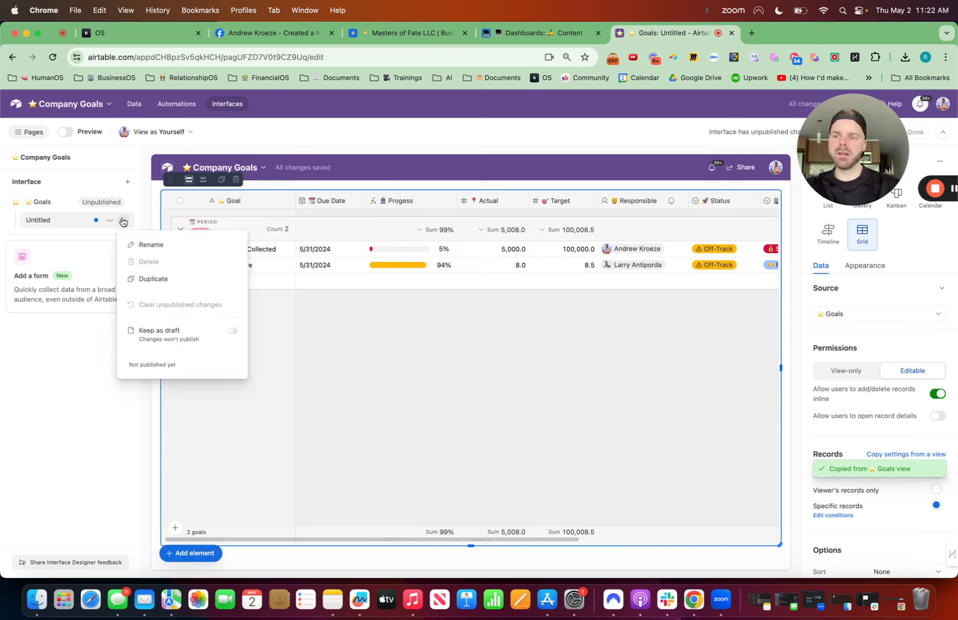
{"action": "left_click", "coordinate": [147, 245]}
{"action": "key", "text": "ctrl+super+space"}
{"action": "type", "text": "star"}
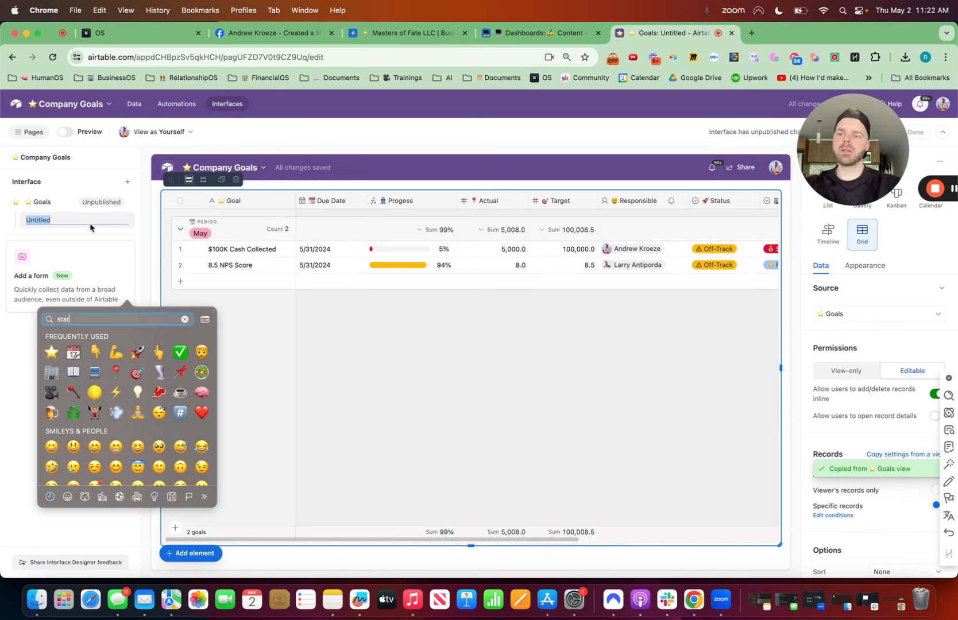
{"action": "left_click", "coordinate": [94, 340]}
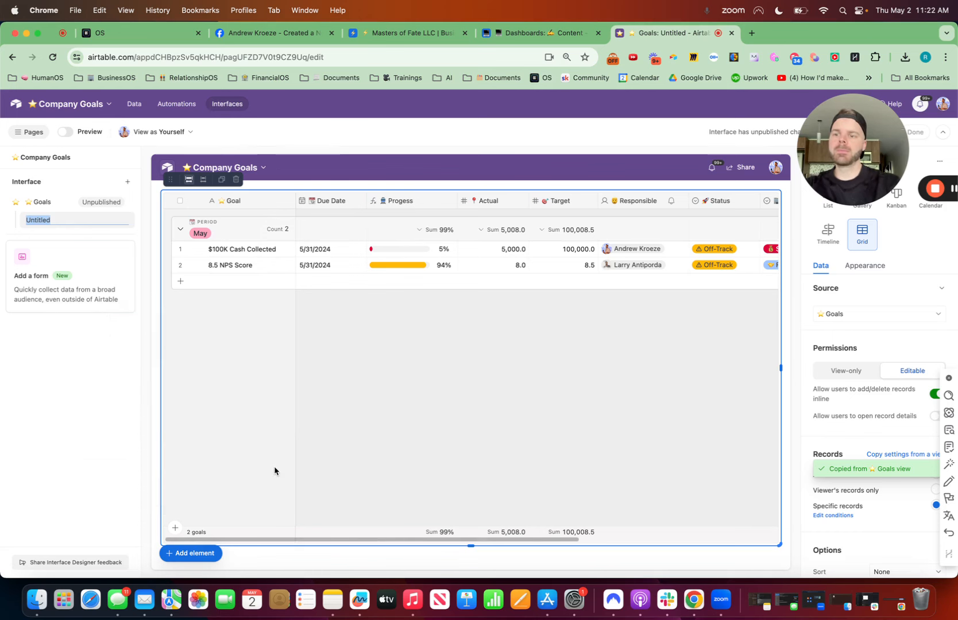
{"action": "type", "text": "Company"}
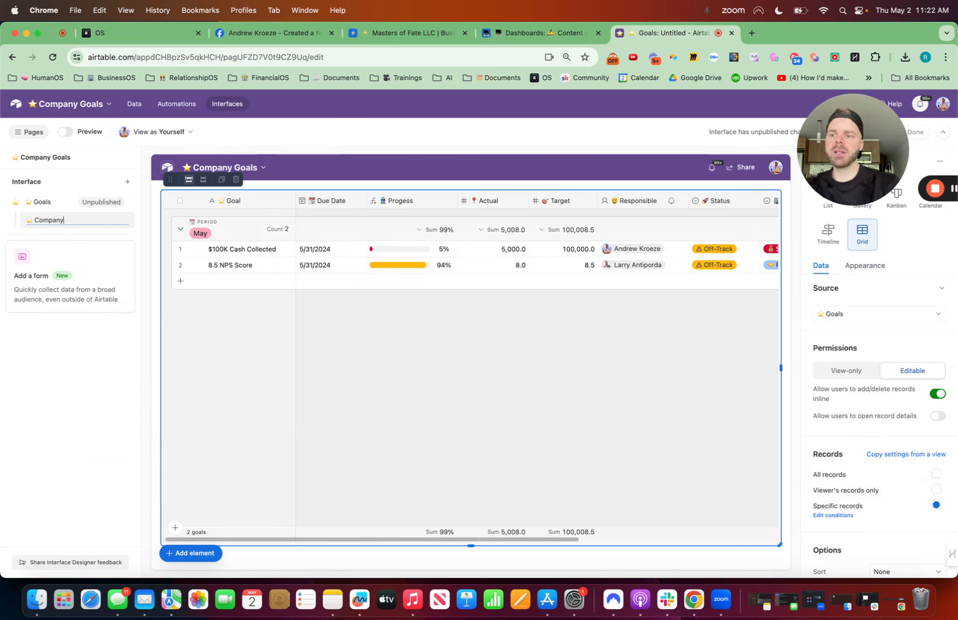
{"action": "type", "text": " Goals"}
{"action": "key", "text": "Return"}
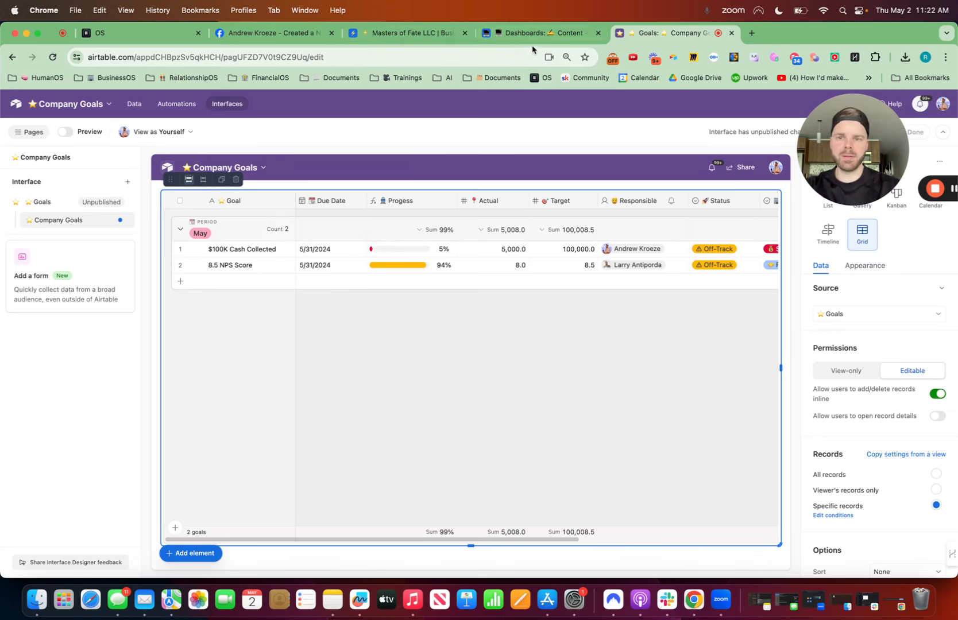
Step: Review the Goals page under Your Boards in the Masters of Fate LLC interface, and return to the Company Goals interface editor
{"action": "left_click", "coordinate": [410, 33]}
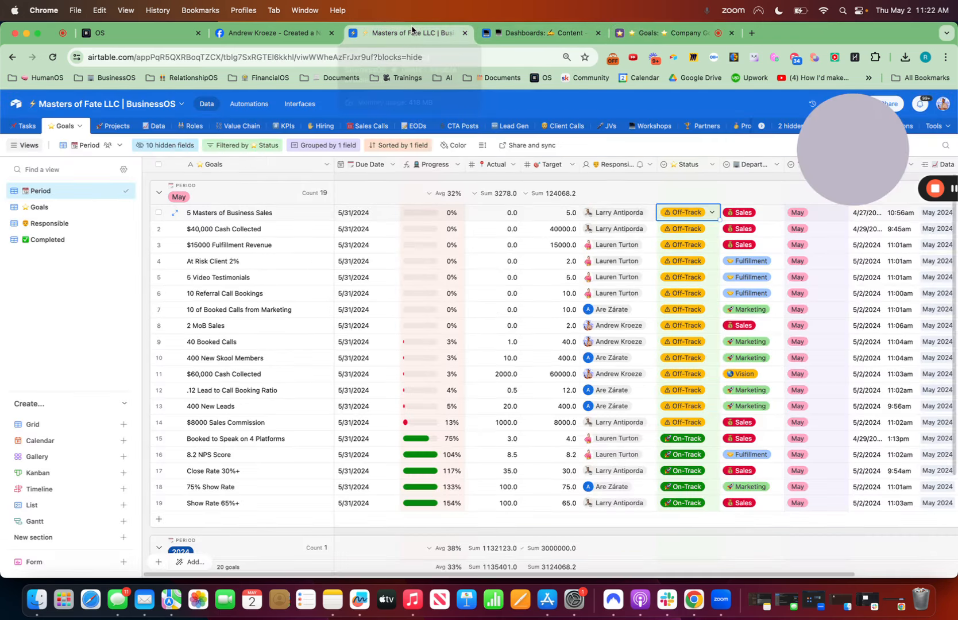
{"action": "left_click", "coordinate": [540, 33]}
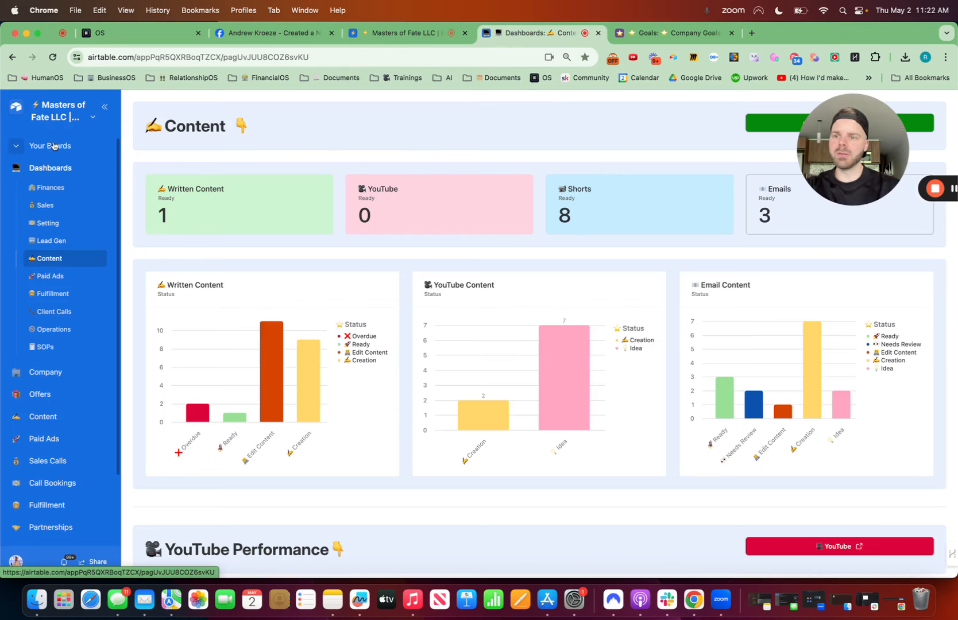
{"action": "left_click", "coordinate": [53, 146]}
{"action": "left_click", "coordinate": [46, 200]}
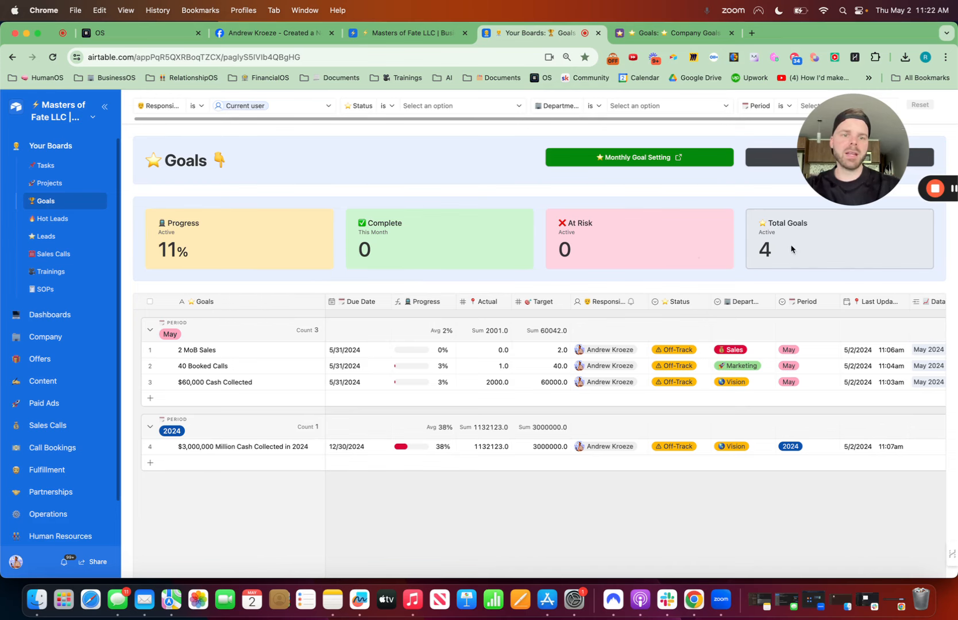
{"action": "left_click", "coordinate": [678, 33]}
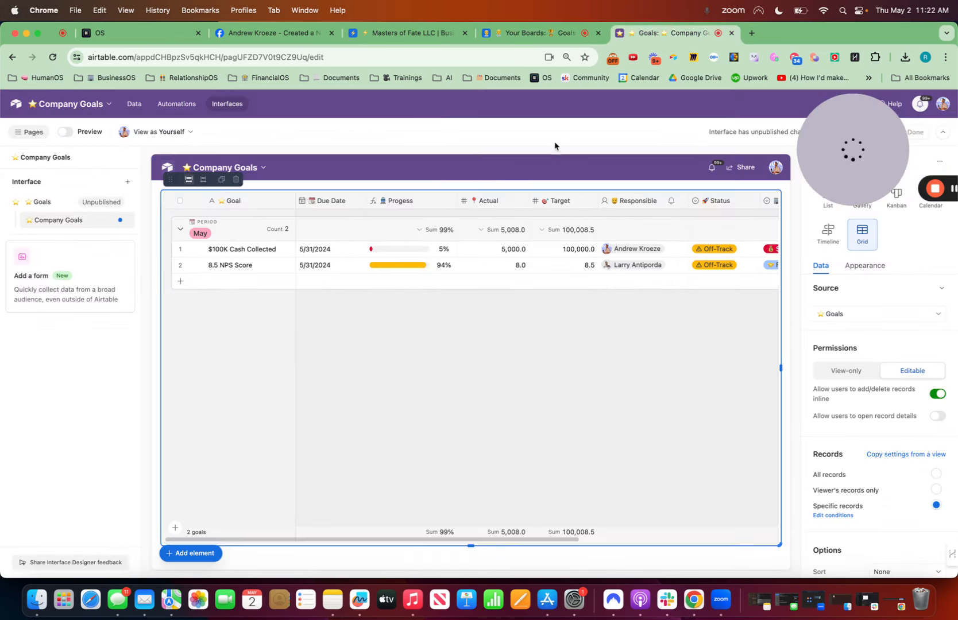
Step: Add a number element above the goals grid, aligned with the grid's left edge
{"action": "left_click", "coordinate": [189, 553]}
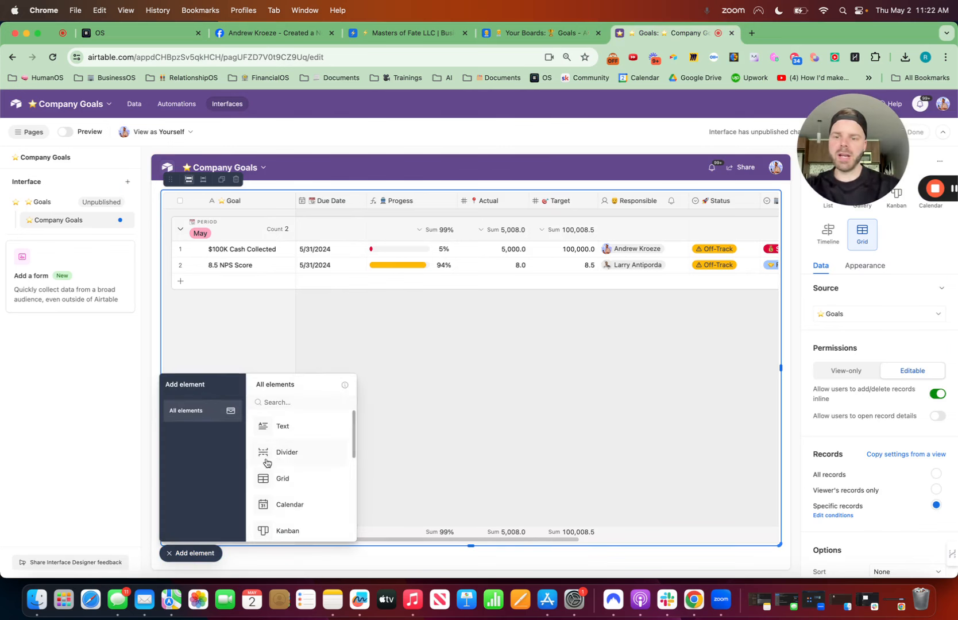
{"action": "left_click", "coordinate": [279, 400]}
{"action": "type", "text": "num"}
{"action": "left_click_drag", "start_coordinate": [303, 432], "coordinate": [262, 185]}
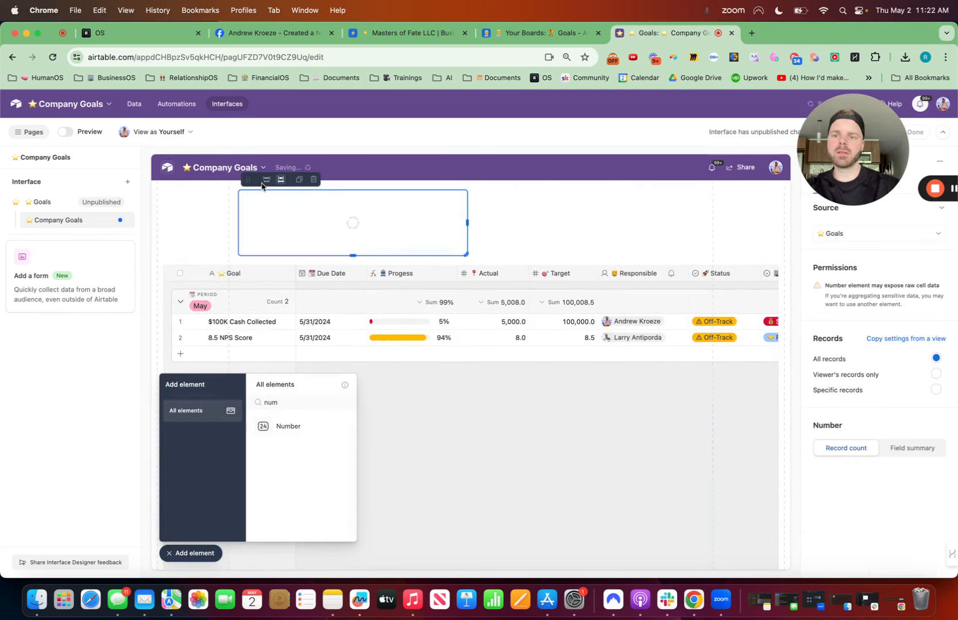
{"action": "left_click", "coordinate": [224, 553]}
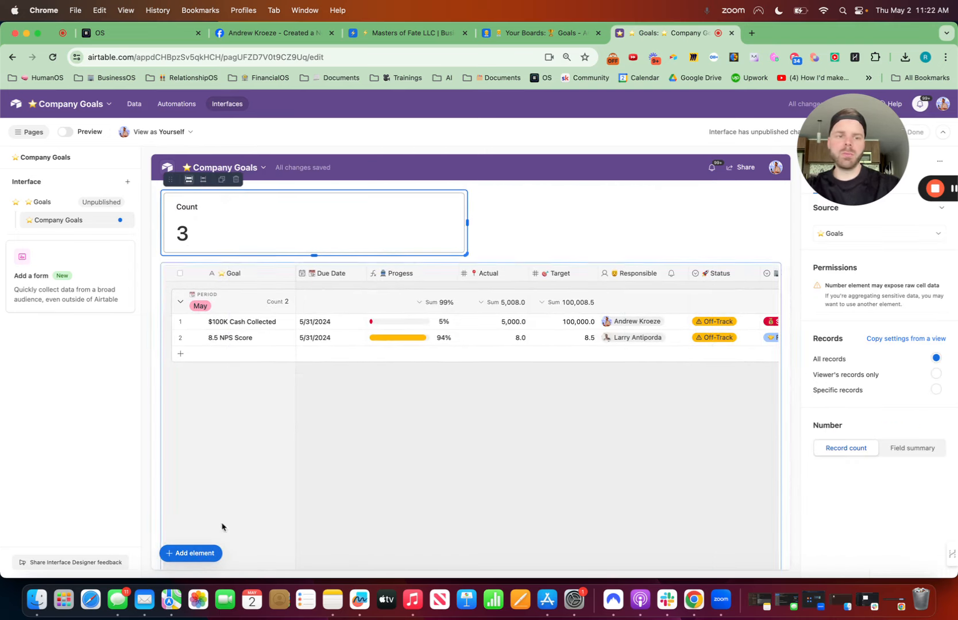
Step: Make the number element a field summary showing the Average of the Progess field
{"action": "left_click", "coordinate": [909, 450]}
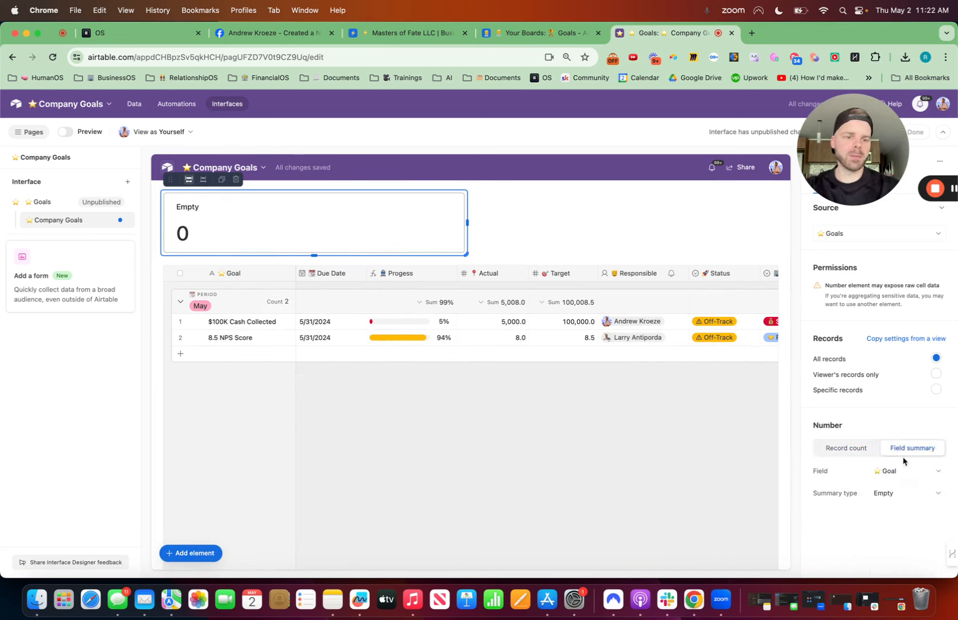
{"action": "left_click", "coordinate": [900, 471]}
{"action": "left_click", "coordinate": [852, 389]}
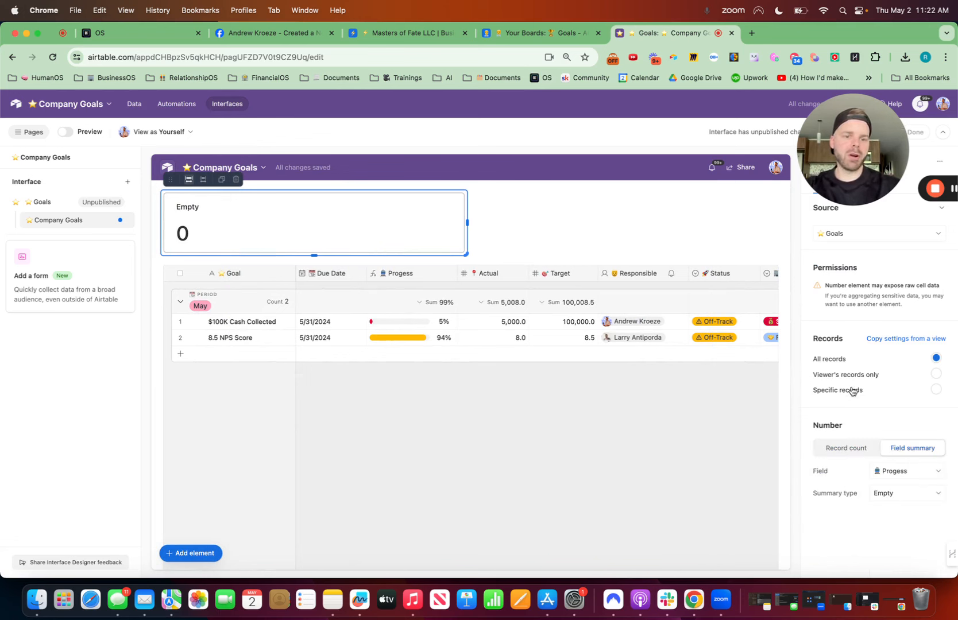
{"action": "left_click", "coordinate": [899, 495]}
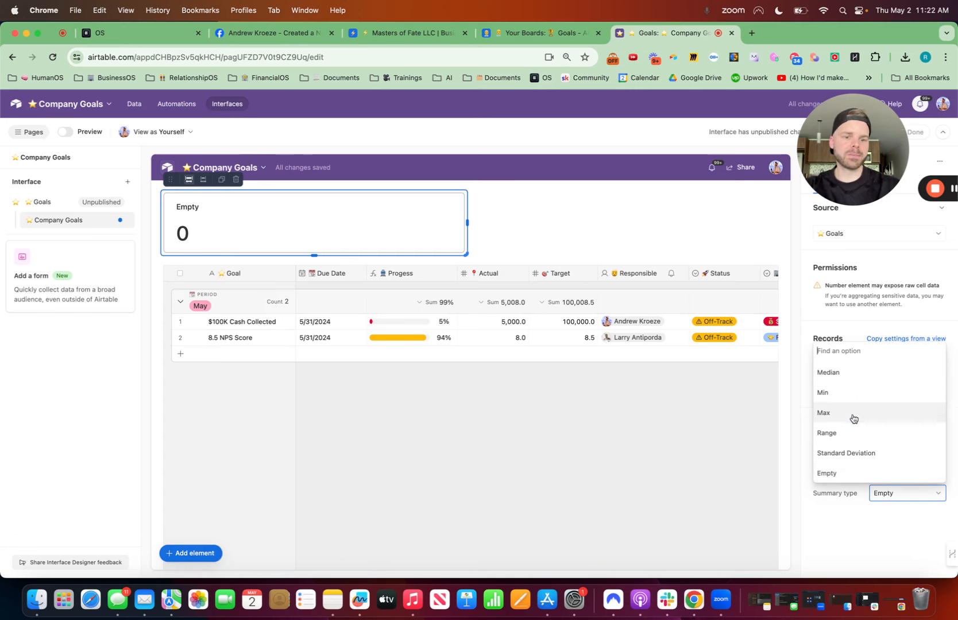
{"action": "type", "text": "av"}
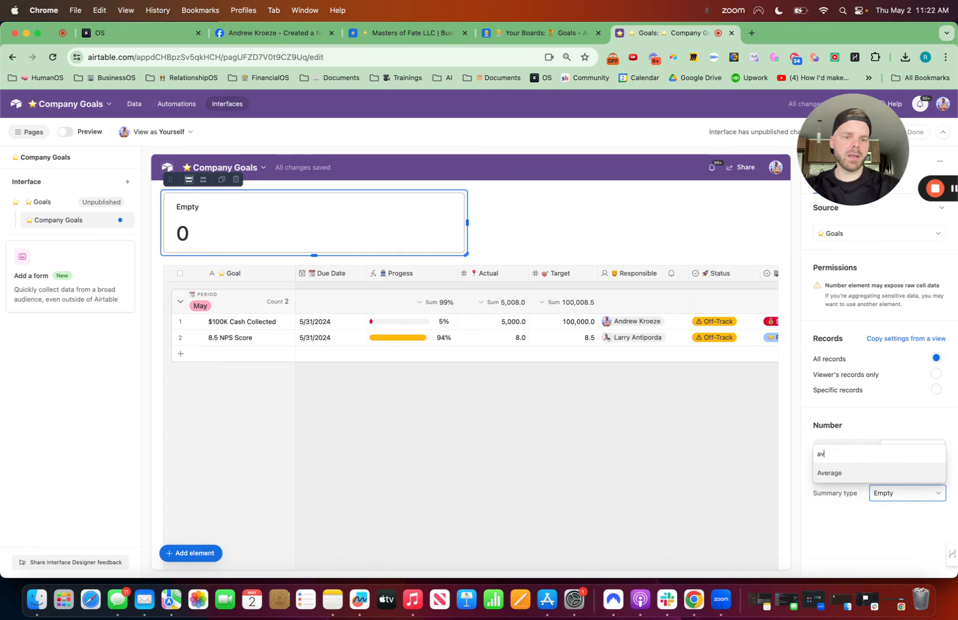
{"action": "left_click", "coordinate": [836, 473]}
Step: Add a filter element at the top of the page and connect it to the Average number and the Goals grid
{"action": "left_click", "coordinate": [200, 553]}
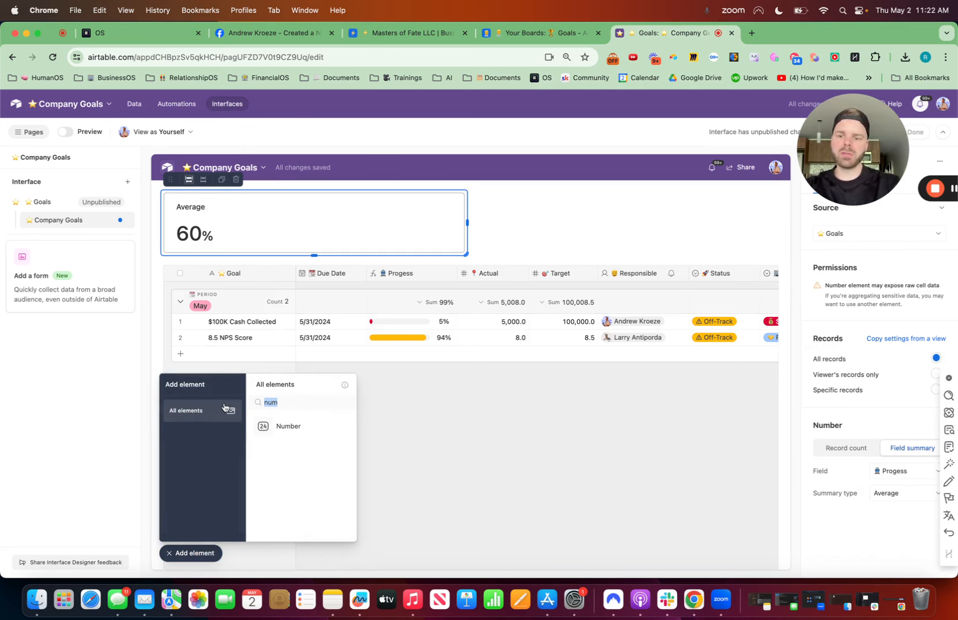
{"action": "type", "text": "filter"}
{"action": "left_click_drag", "start_coordinate": [290, 425], "coordinate": [297, 171]}
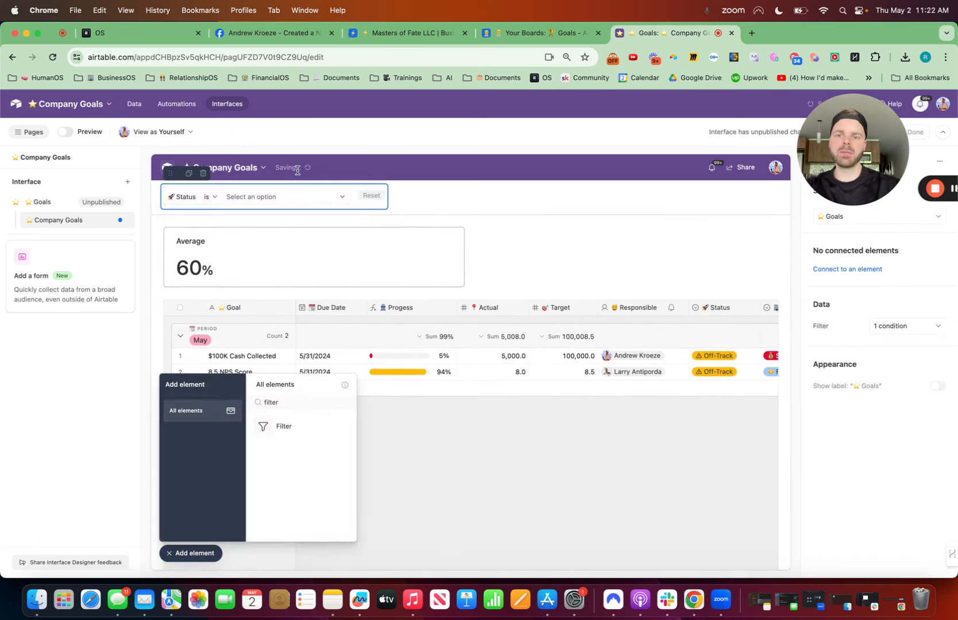
{"action": "left_click", "coordinate": [857, 269]}
{"action": "left_click", "coordinate": [854, 309]}
{"action": "left_click", "coordinate": [855, 296]}
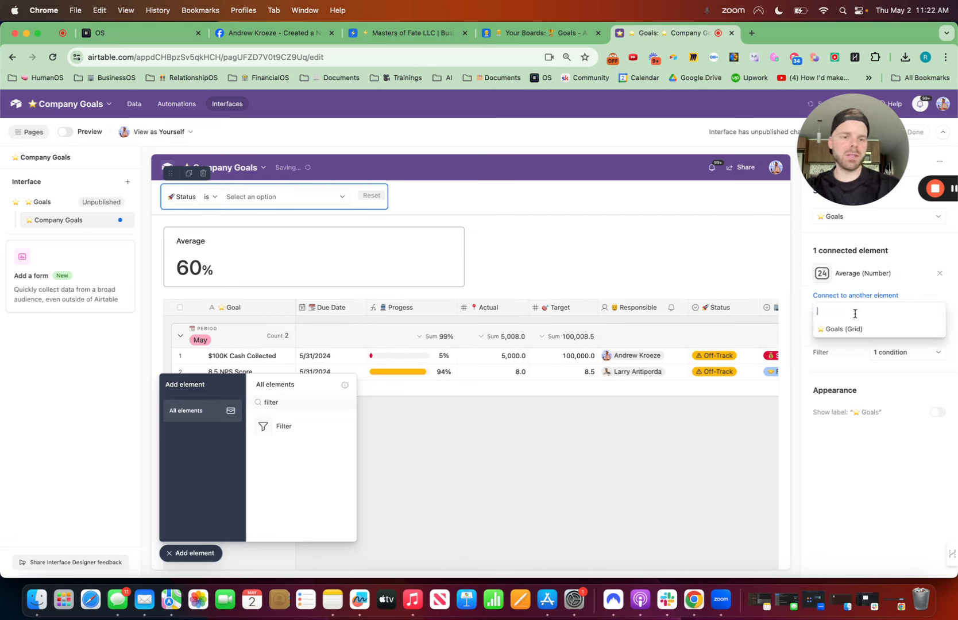
{"action": "left_click", "coordinate": [854, 328]}
Step: Set the filter element's condition to Status is none of Complete - Accomplished and the red Complete - Did Not option
{"action": "left_click", "coordinate": [891, 381]}
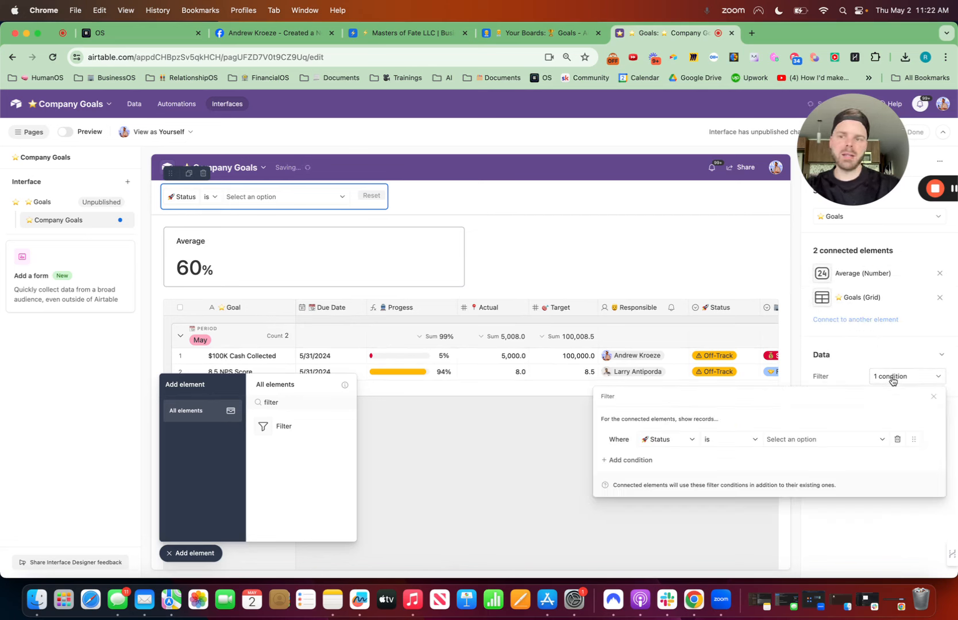
{"action": "left_click", "coordinate": [692, 444]}
{"action": "left_click", "coordinate": [732, 440]}
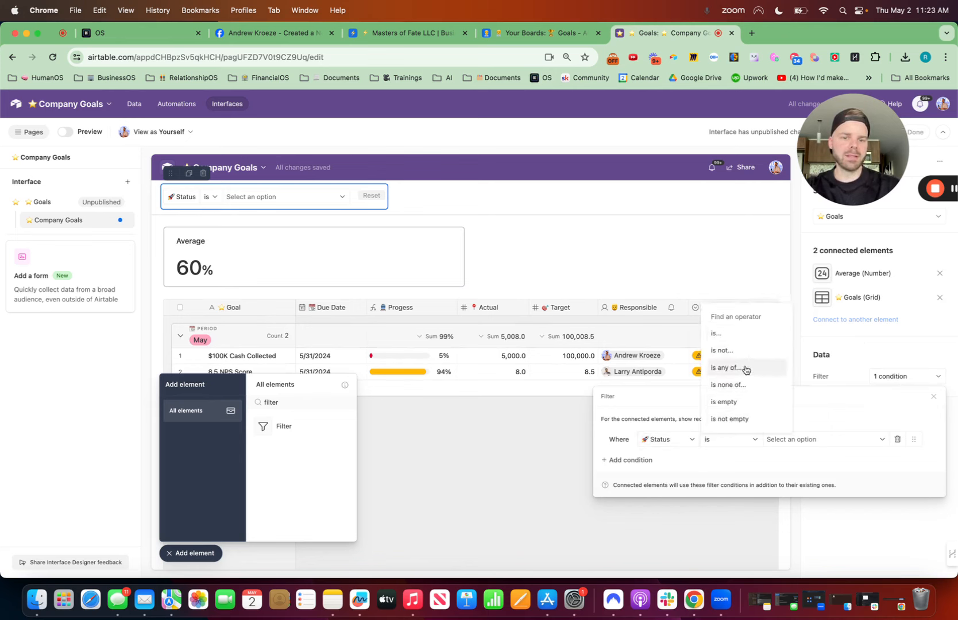
{"action": "left_click", "coordinate": [727, 350]}
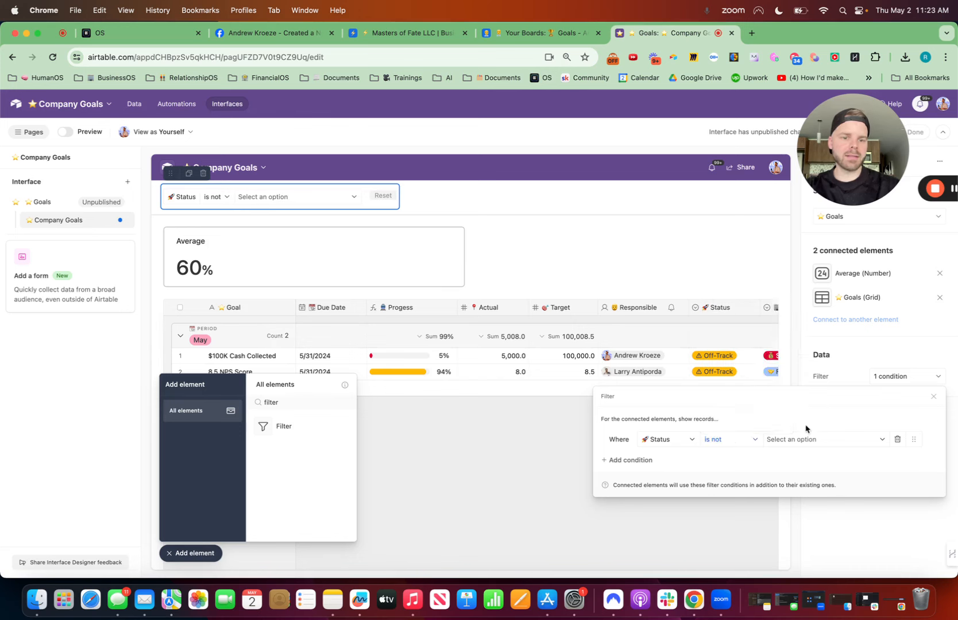
{"action": "left_click", "coordinate": [801, 440]}
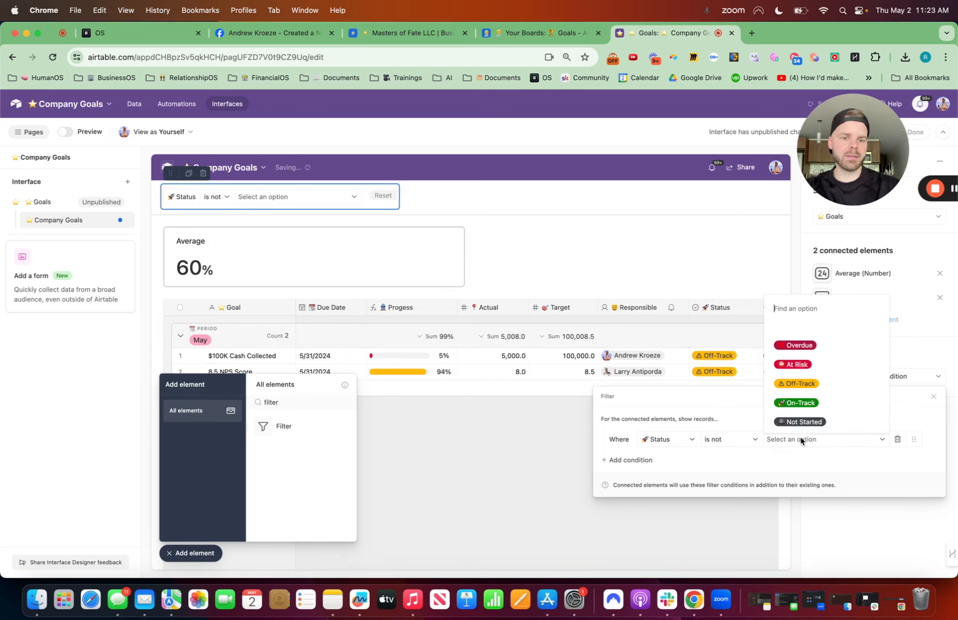
{"action": "left_click", "coordinate": [735, 440]}
{"action": "left_click", "coordinate": [728, 385]}
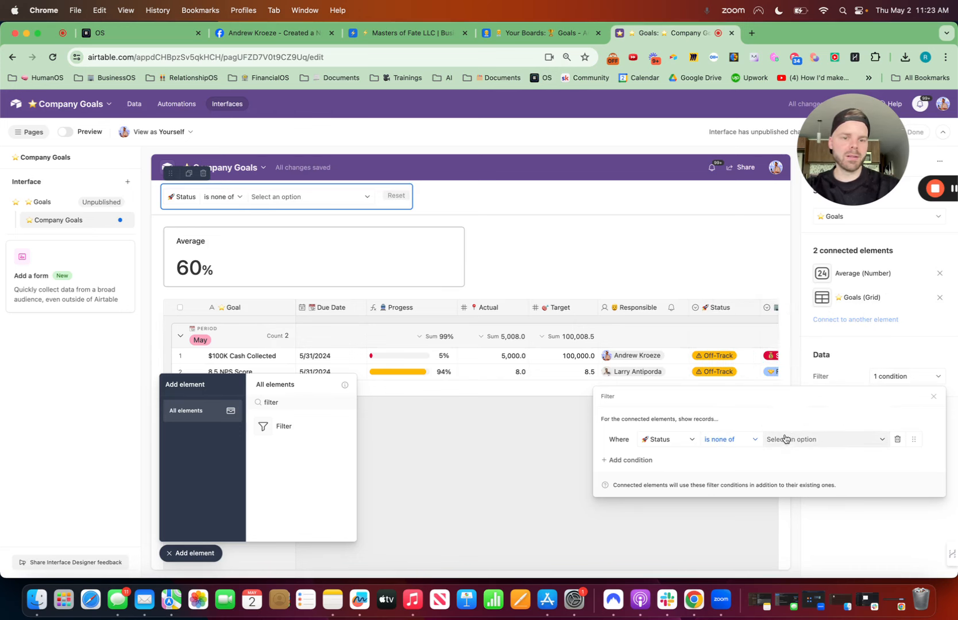
{"action": "left_click", "coordinate": [787, 439]}
{"action": "scroll", "coordinate": [773, 402], "scroll_direction": "down", "scroll_amount": 1}
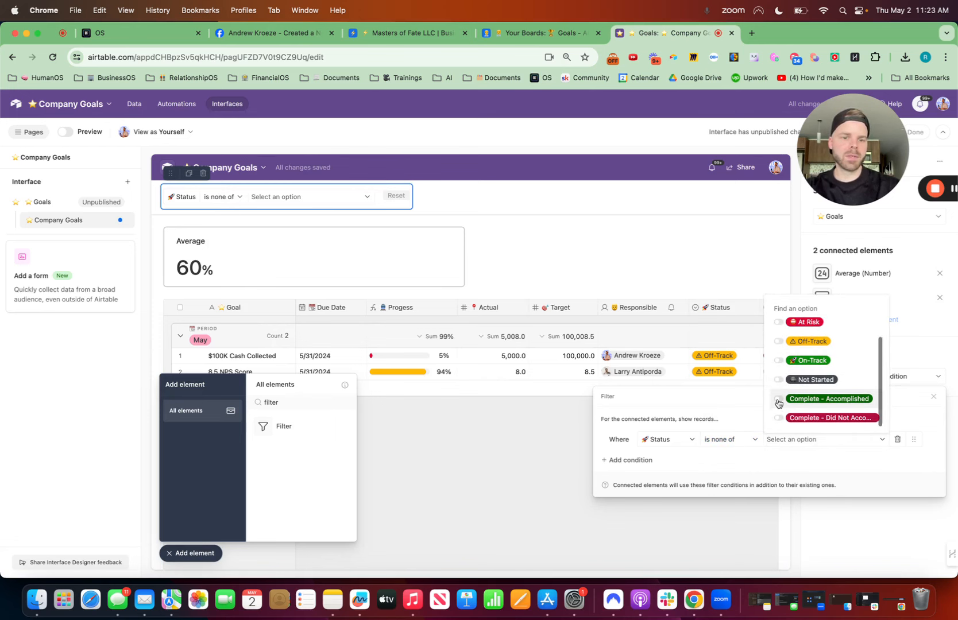
{"action": "left_click", "coordinate": [778, 399]}
{"action": "left_click", "coordinate": [779, 418]}
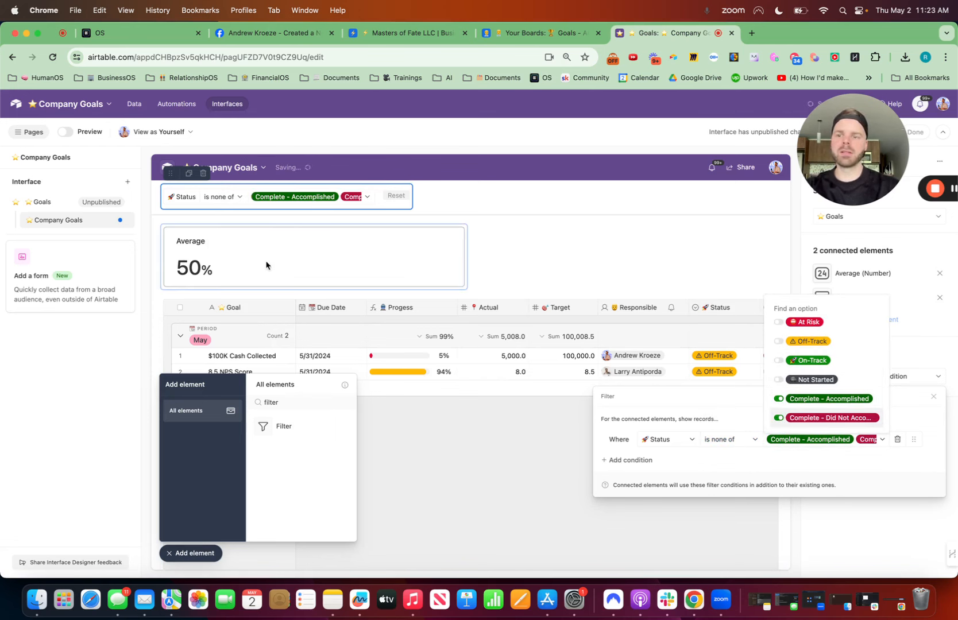
{"action": "left_click", "coordinate": [190, 554]}
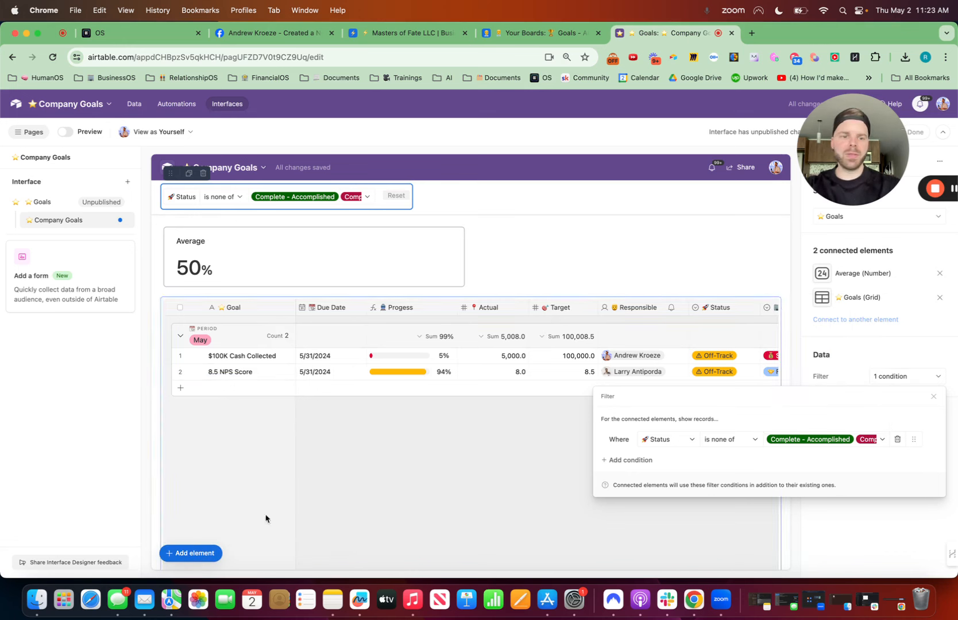
Step: Add a second condition on the Responsible field to the filter element, leaving its user unselected
{"action": "left_click", "coordinate": [894, 376]}
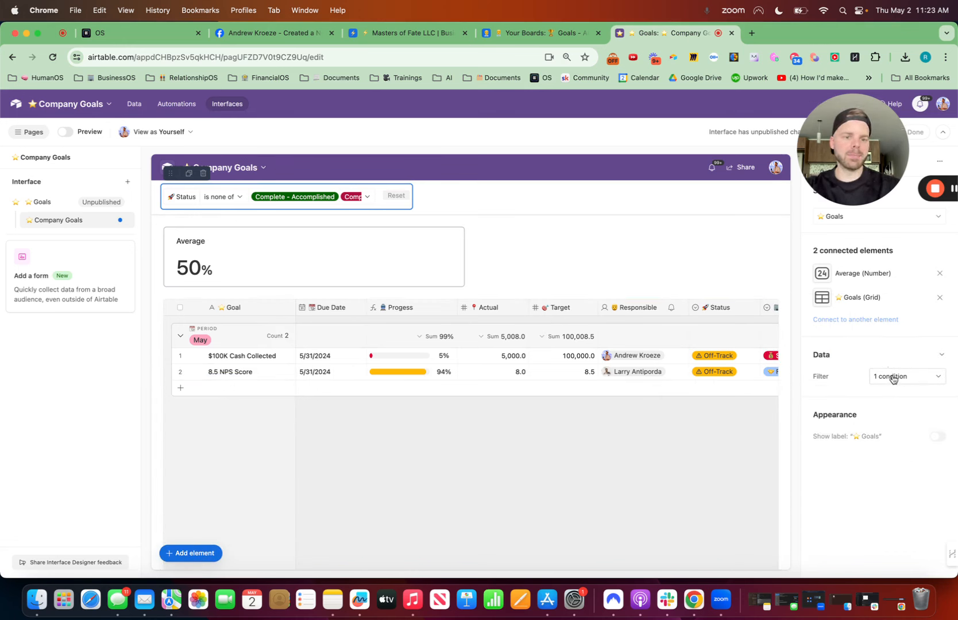
{"action": "left_click", "coordinate": [893, 377]}
{"action": "left_click", "coordinate": [628, 460]}
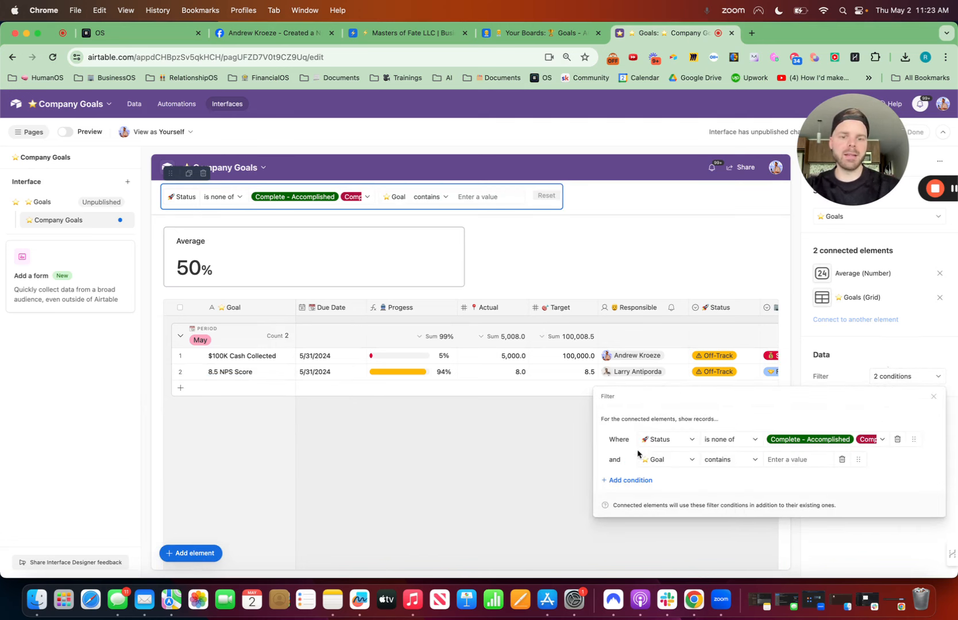
{"action": "left_click", "coordinate": [676, 460]}
{"action": "type", "text": "res"}
{"action": "left_click", "coordinate": [678, 421]}
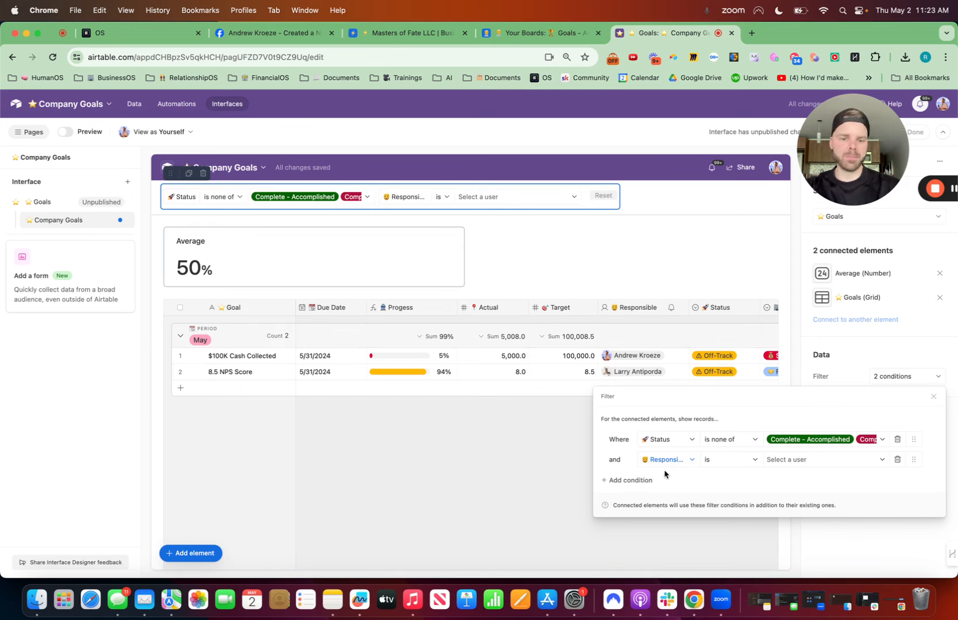
Step: Add a third condition on the Period field to the filter element, leaving its option unselected
{"action": "left_click", "coordinate": [634, 480]}
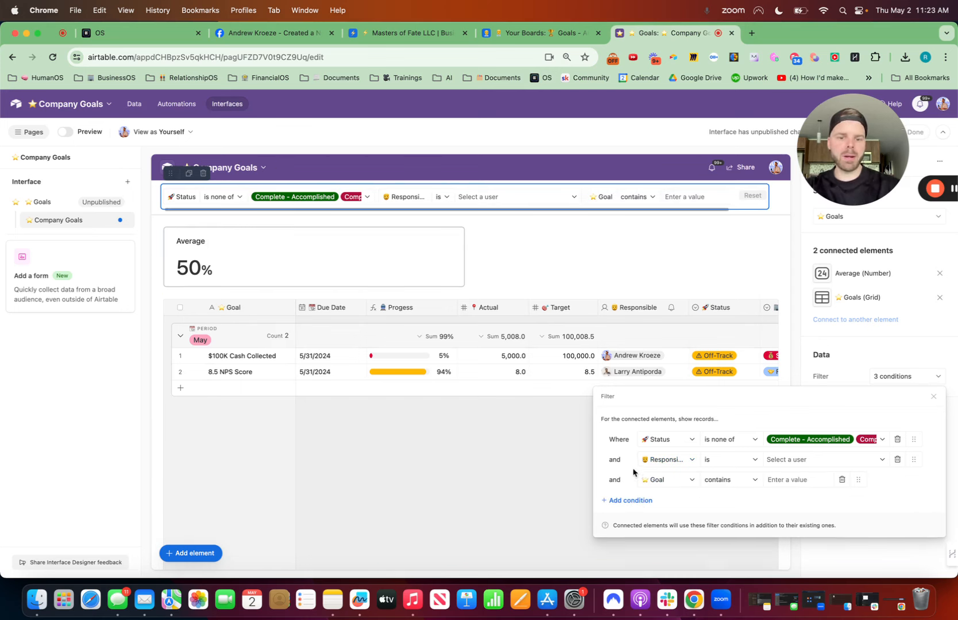
{"action": "left_click", "coordinate": [661, 480]}
{"action": "type", "text": "per"}
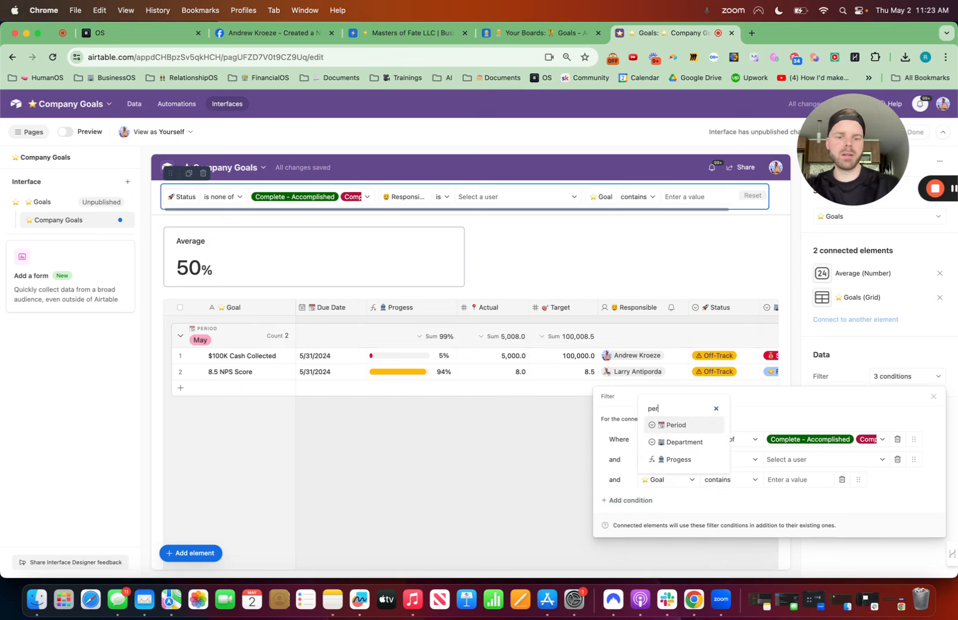
{"action": "left_click", "coordinate": [673, 425]}
{"action": "left_click", "coordinate": [448, 494]}
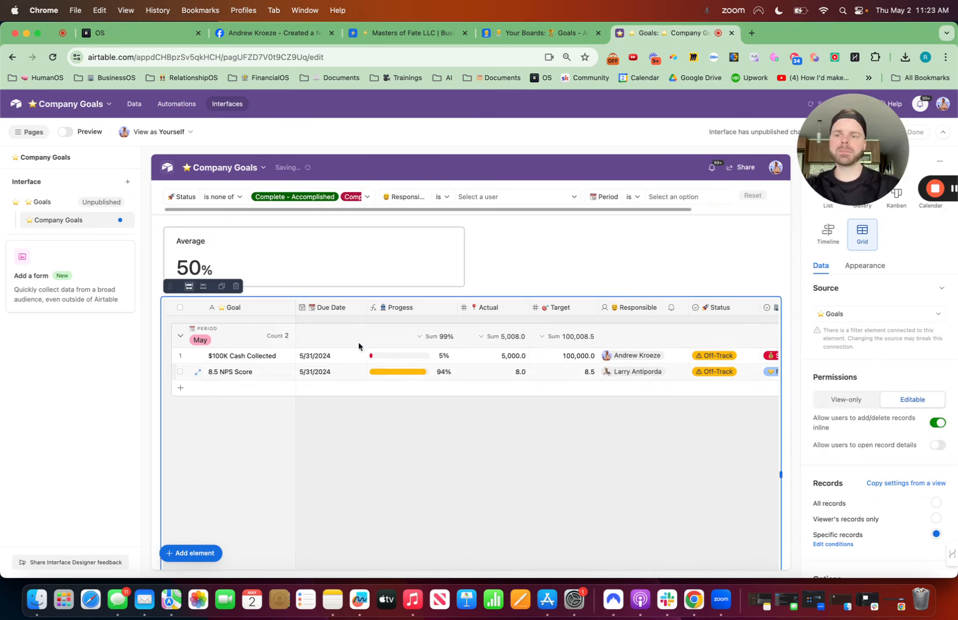
Step: Retitle the Average number element "Progress" with a train emoji in front
{"action": "left_click", "coordinate": [380, 269]}
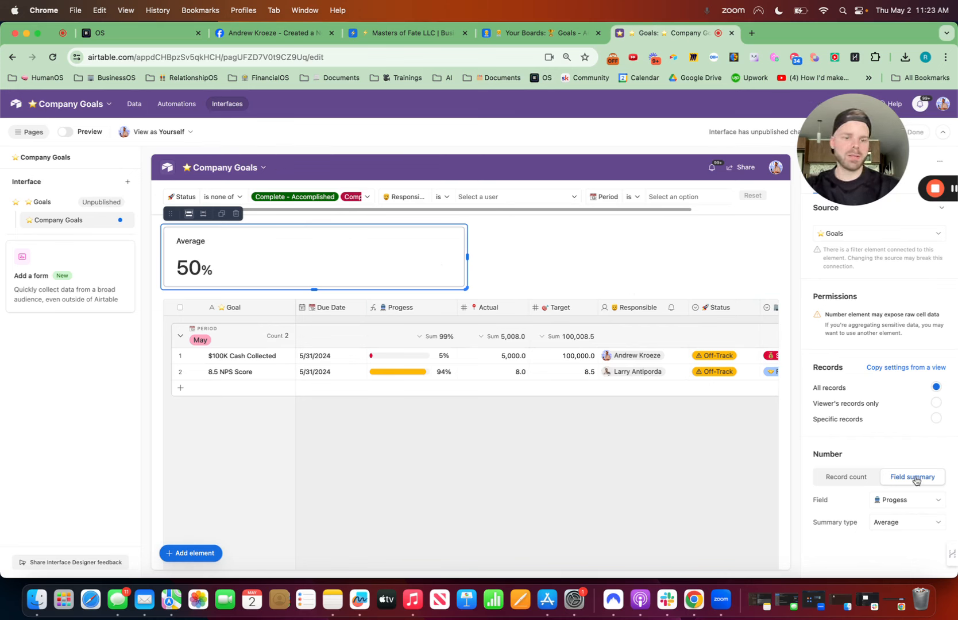
{"action": "left_click_drag", "start_coordinate": [850, 163], "coordinate": [33, 129]}
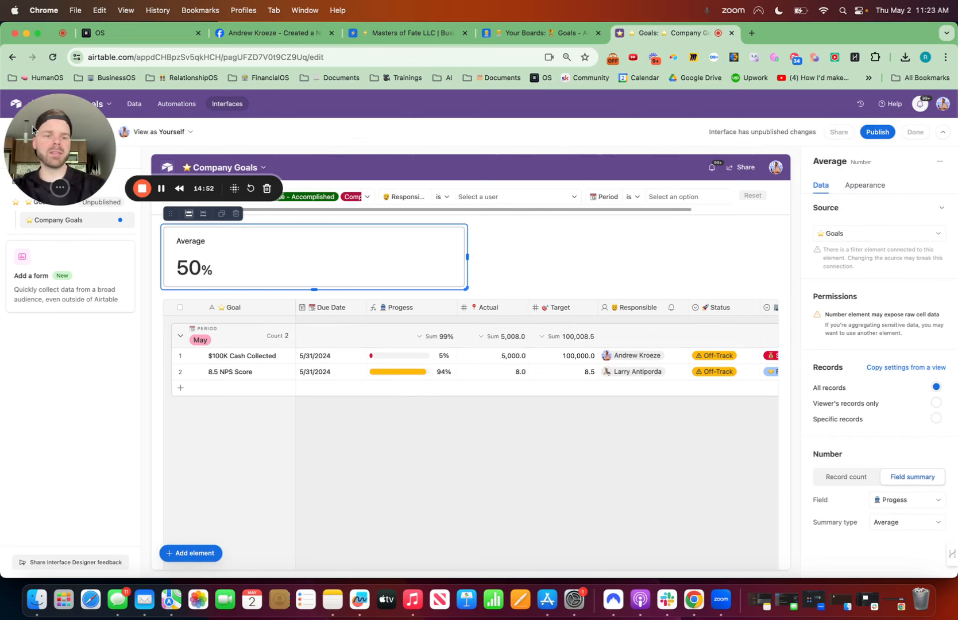
{"action": "left_click", "coordinate": [875, 187]}
{"action": "double_click", "coordinate": [915, 329]}
{"action": "key", "text": "ctrl+super+space"}
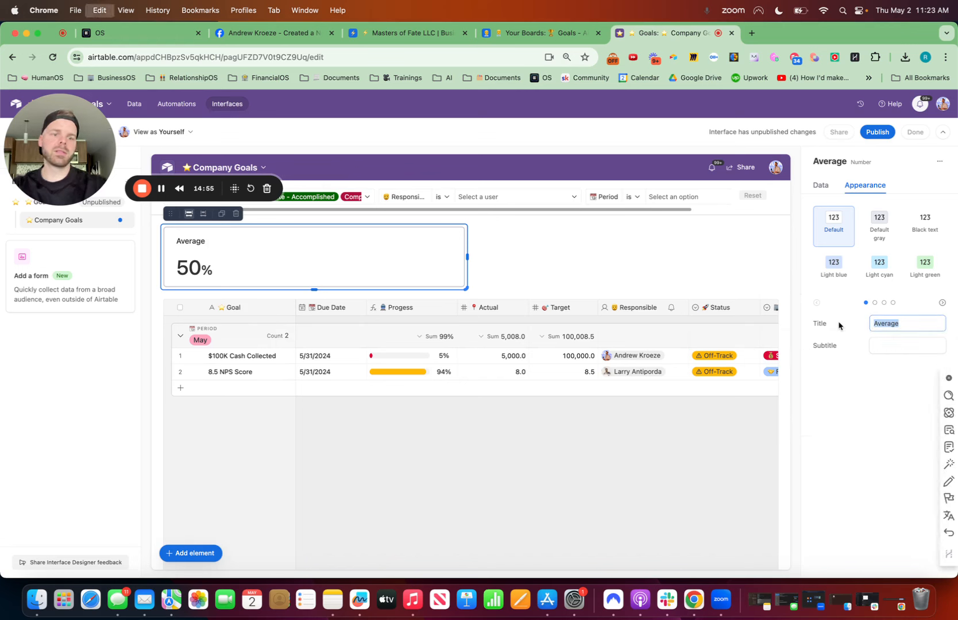
{"action": "type", "text": "star"}
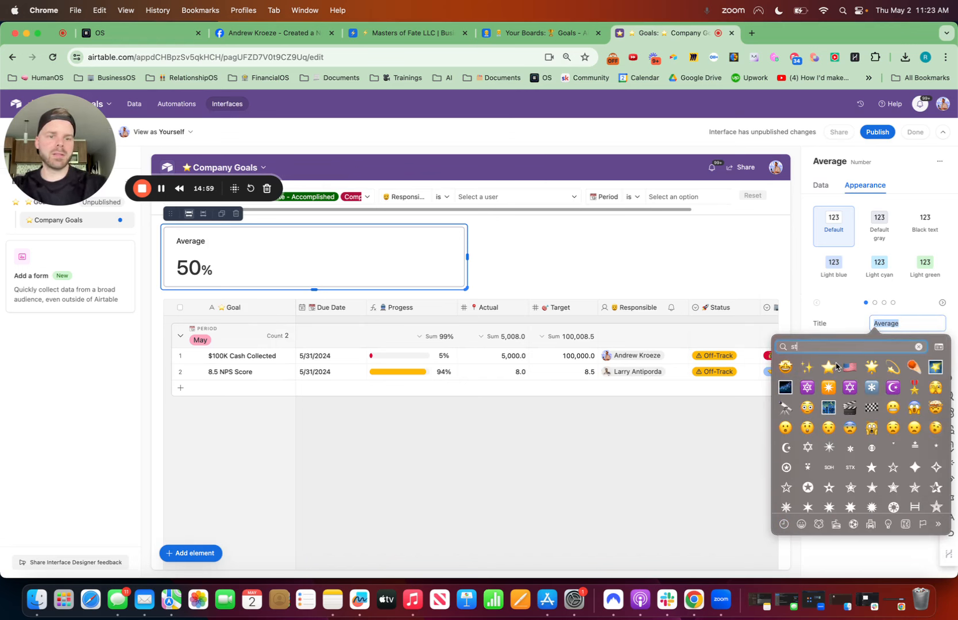
{"action": "key", "text": "BackSpace"}
{"action": "key", "text": "BackSpace"}
{"action": "type", "text": "train"}
{"action": "left_click", "coordinate": [786, 368]}
{"action": "type", "text": "Progess"}
{"action": "key", "text": "BackSpace"}
{"action": "key", "text": "BackSpace"}
{"action": "key", "text": "BackSpace"}
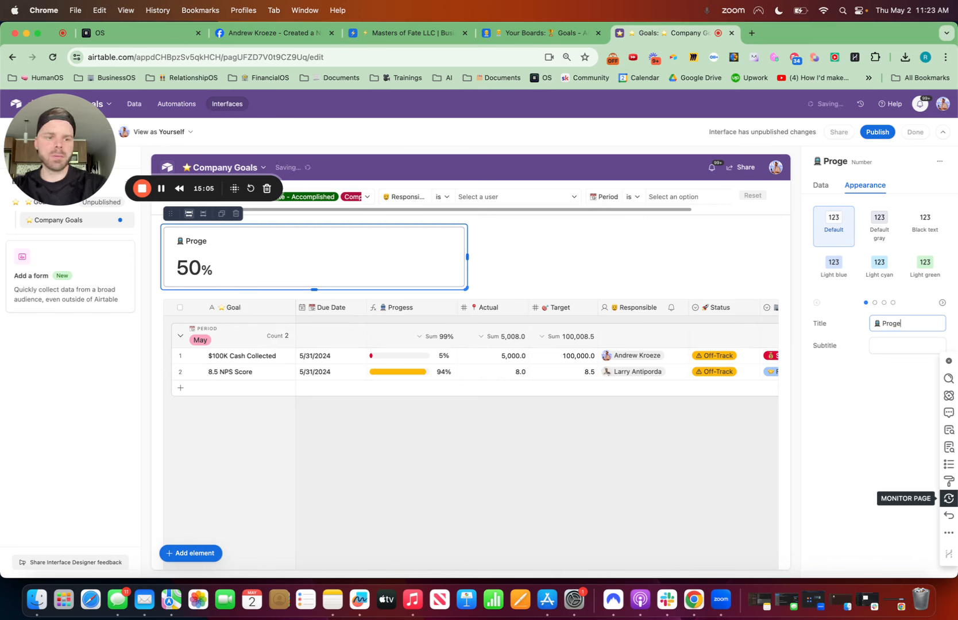
{"action": "type", "text": "ress"}
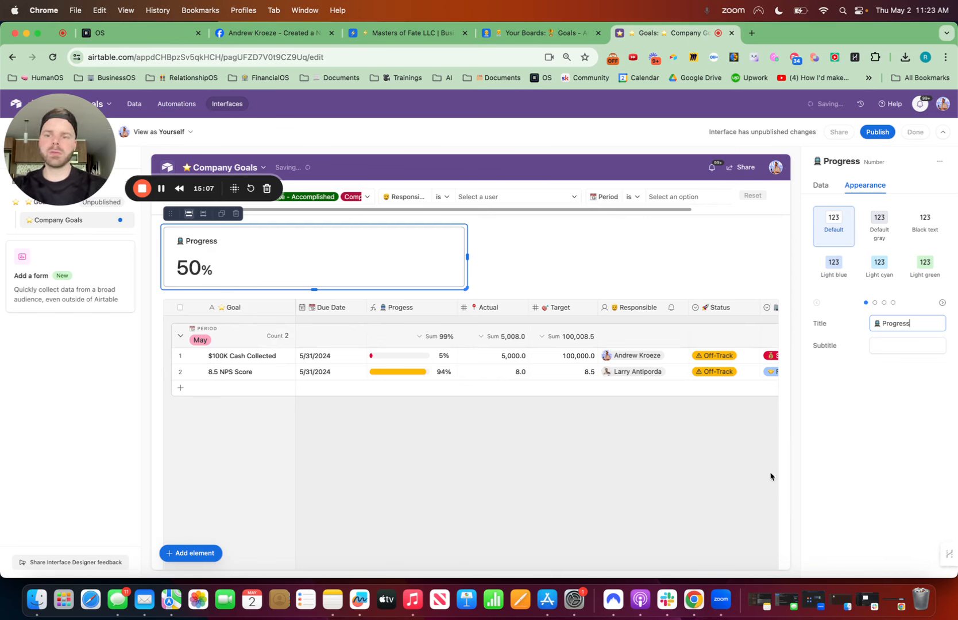
Step: Try light green on the Progress number, compare it with the Your Boards Goals page, and restyle it light yellow
{"action": "left_click", "coordinate": [925, 265]}
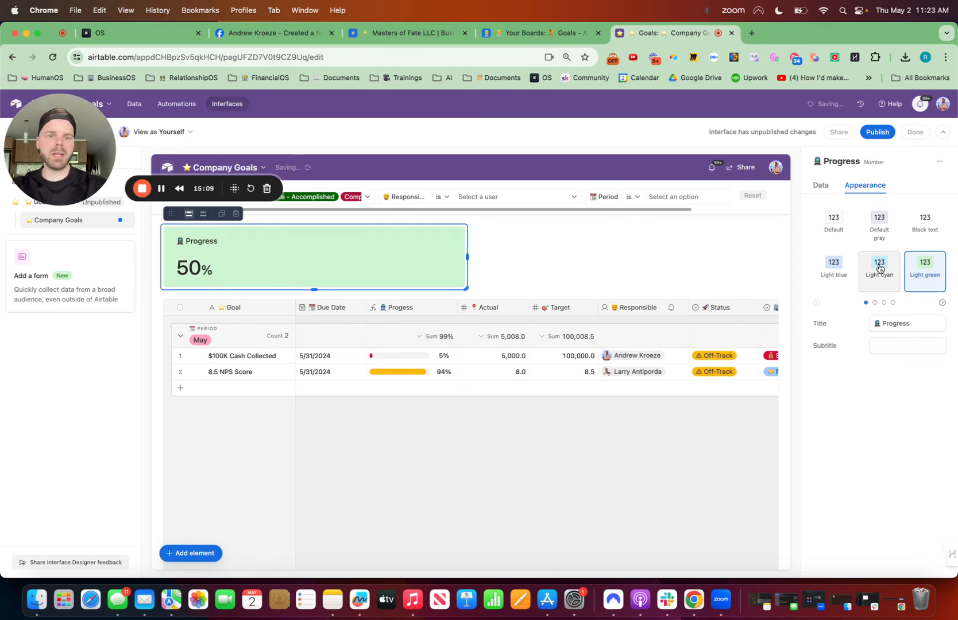
{"action": "left_click", "coordinate": [523, 34]}
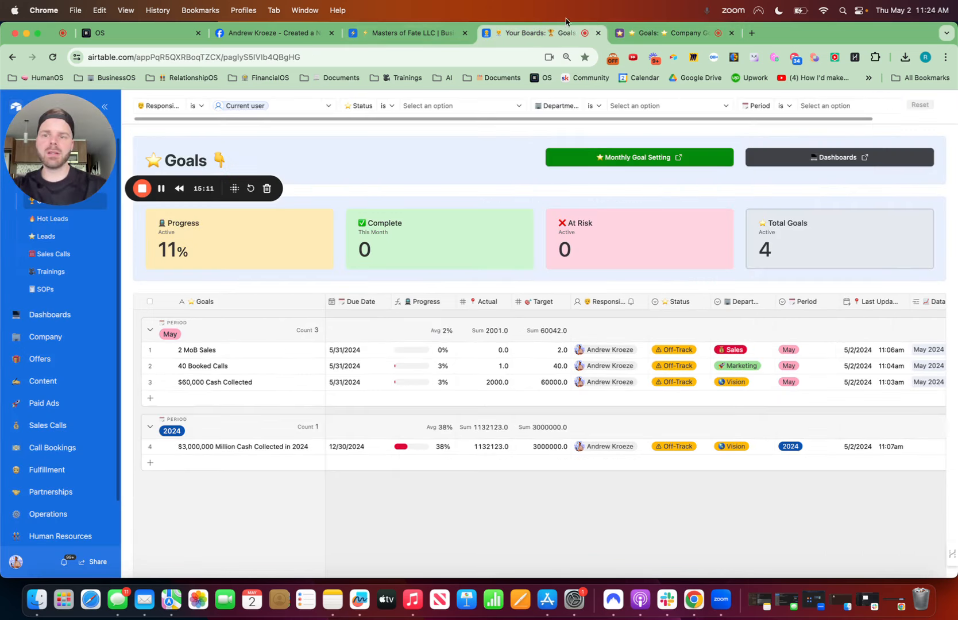
{"action": "left_click", "coordinate": [663, 33]}
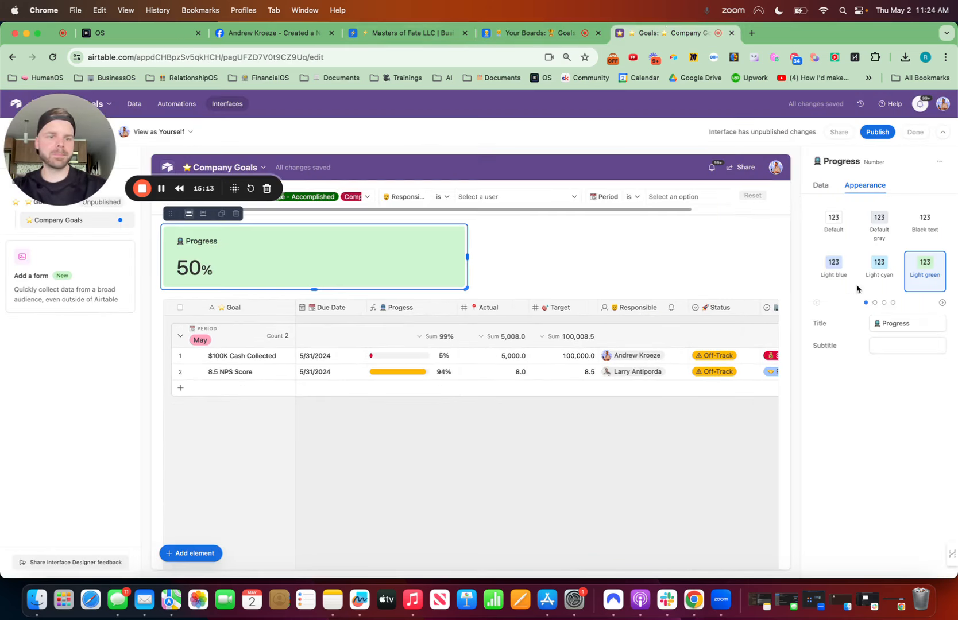
{"action": "left_click", "coordinate": [874, 302]}
{"action": "left_click", "coordinate": [834, 219]}
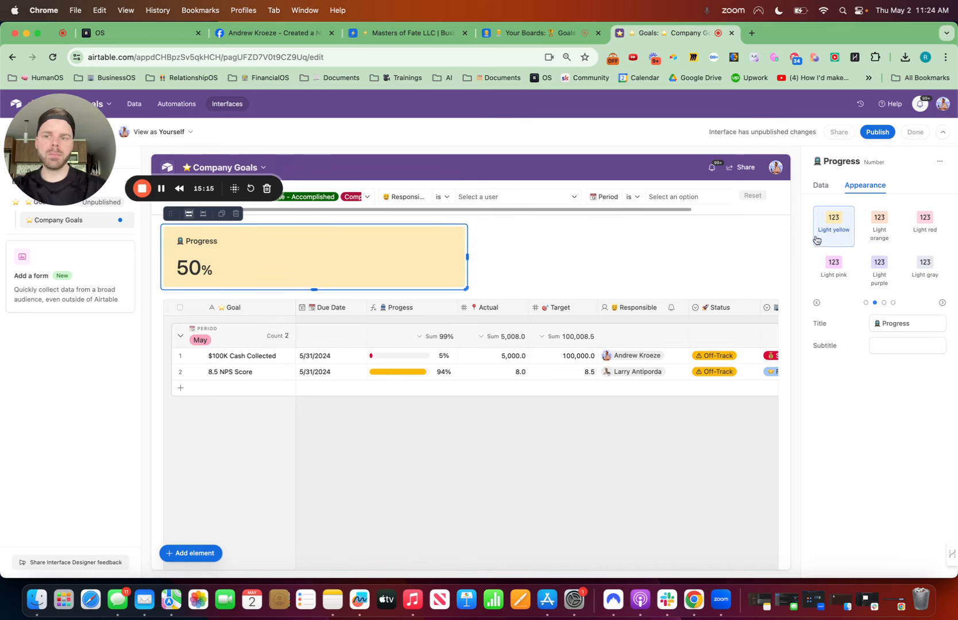
Step: Duplicate the Progress number, place the copy beside the original, and retitle it "Accomplished" with a green check mark emoji in front
{"action": "left_click", "coordinate": [221, 213]}
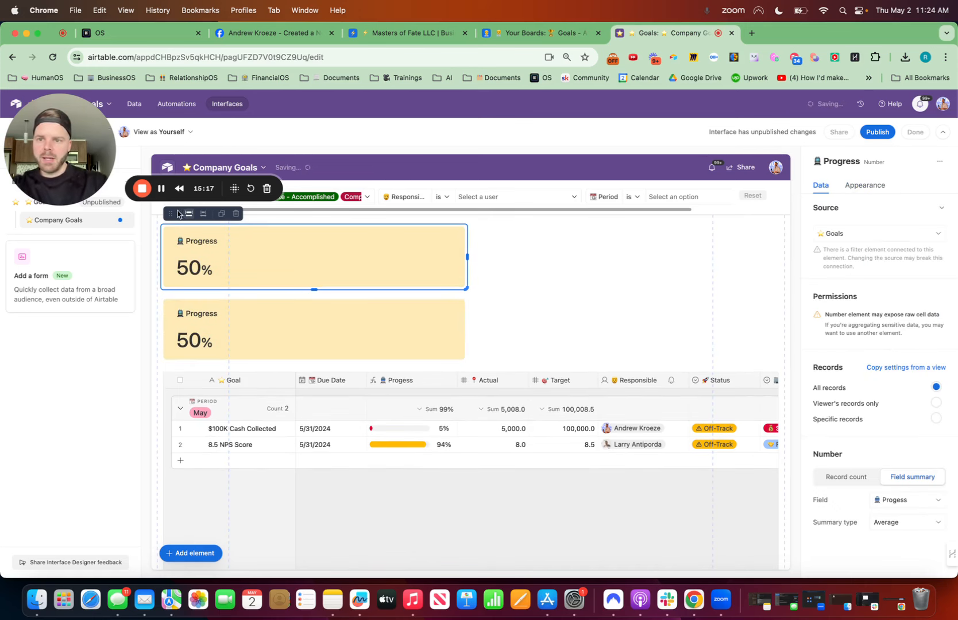
{"action": "left_click_drag", "start_coordinate": [176, 213], "coordinate": [558, 272]}
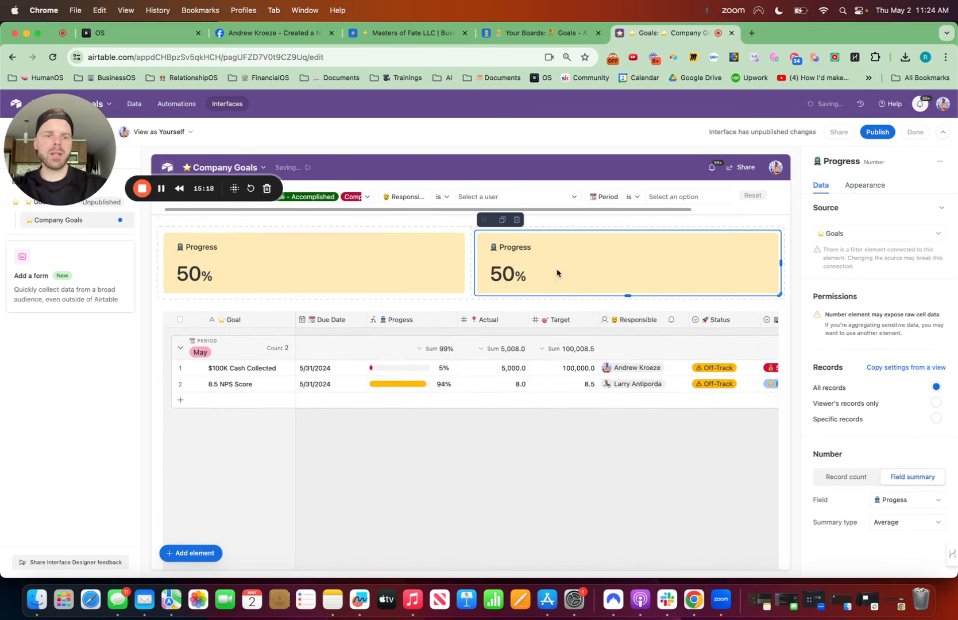
{"action": "left_click", "coordinate": [874, 184]}
{"action": "triple_click", "coordinate": [914, 325]}
{"action": "key", "text": "ctrl+super+space"}
{"action": "type", "text": "check"}
{"action": "left_click", "coordinate": [786, 364]}
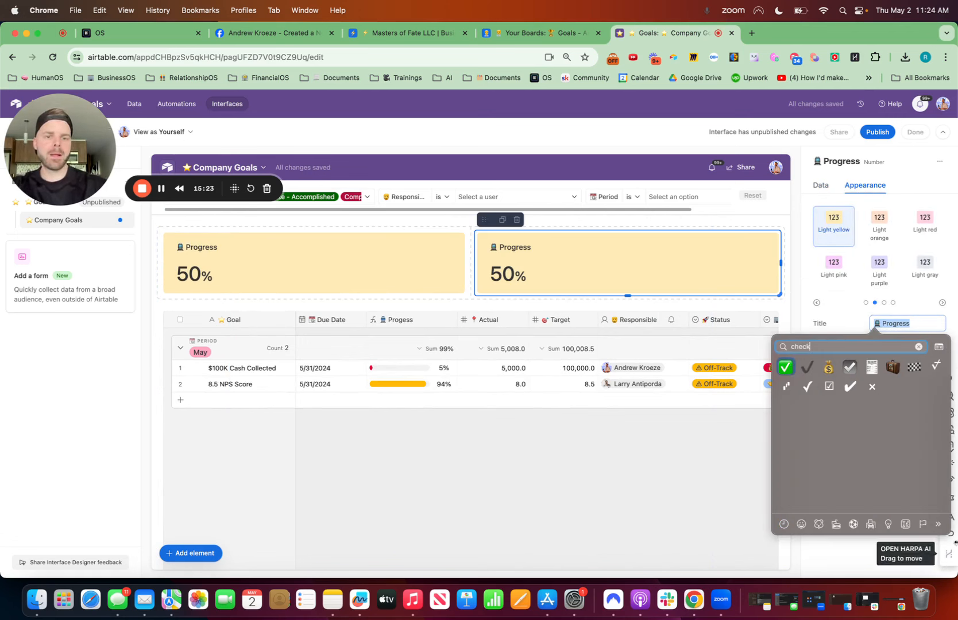
{"action": "type", "text": "Acco"}
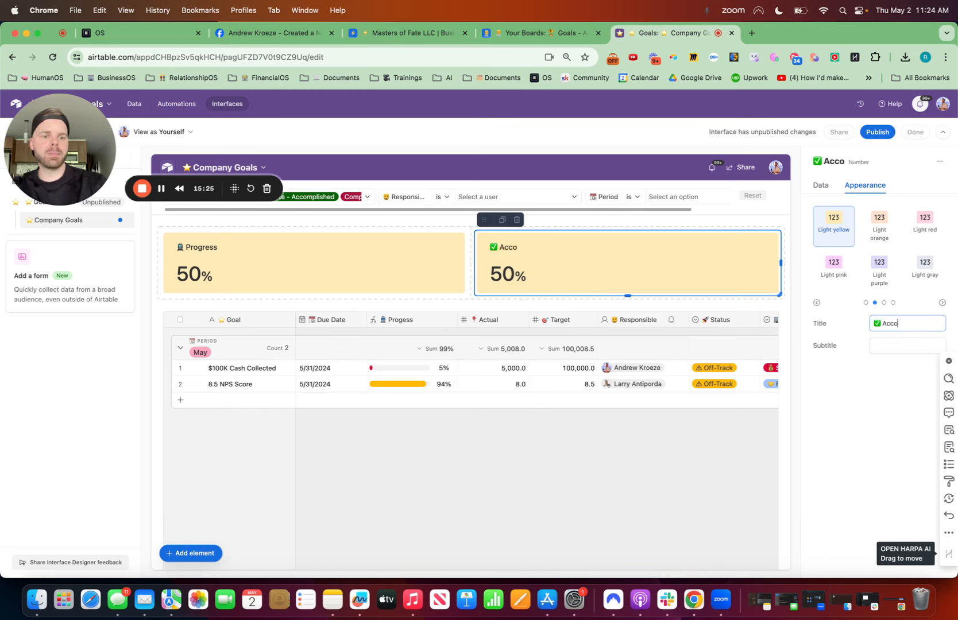
{"action": "type", "text": "mplished"}
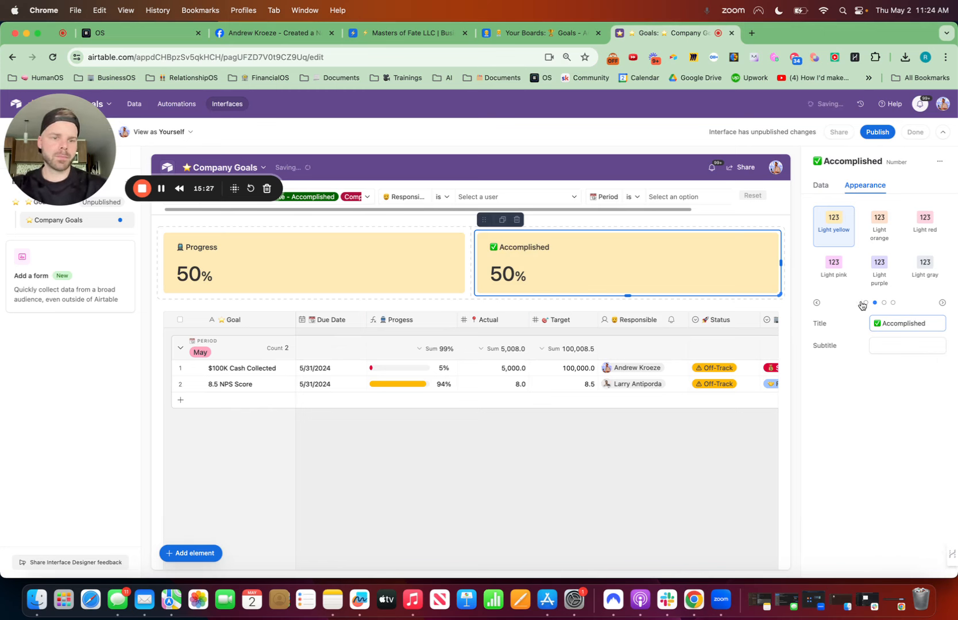
Step: Restyle the Accomplished number light green and, after checking the Your Boards Goals page, retitle it "Completed", keeping the check mark emoji
{"action": "left_click", "coordinate": [866, 303]}
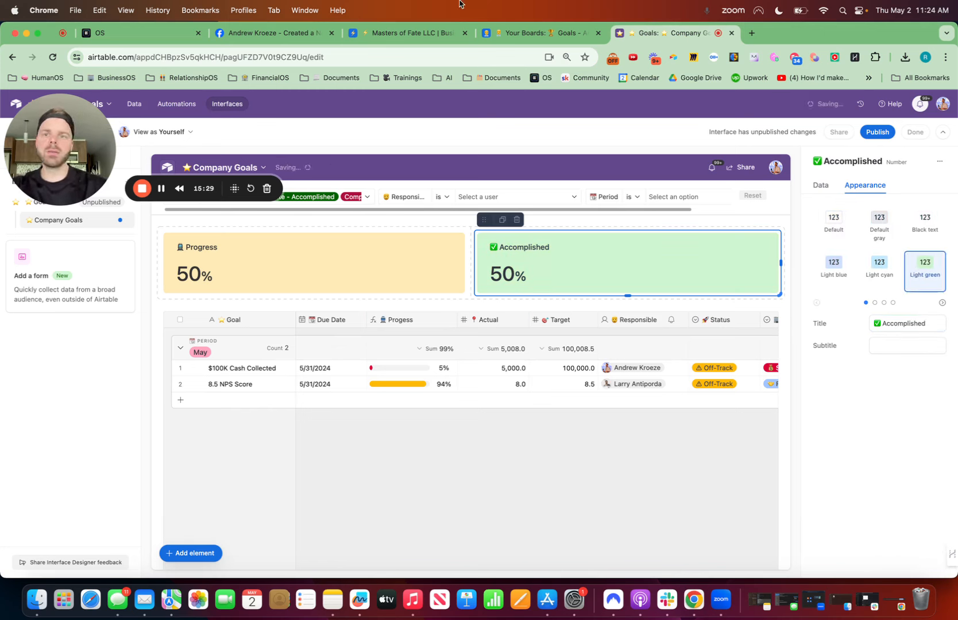
{"action": "left_click", "coordinate": [529, 36]}
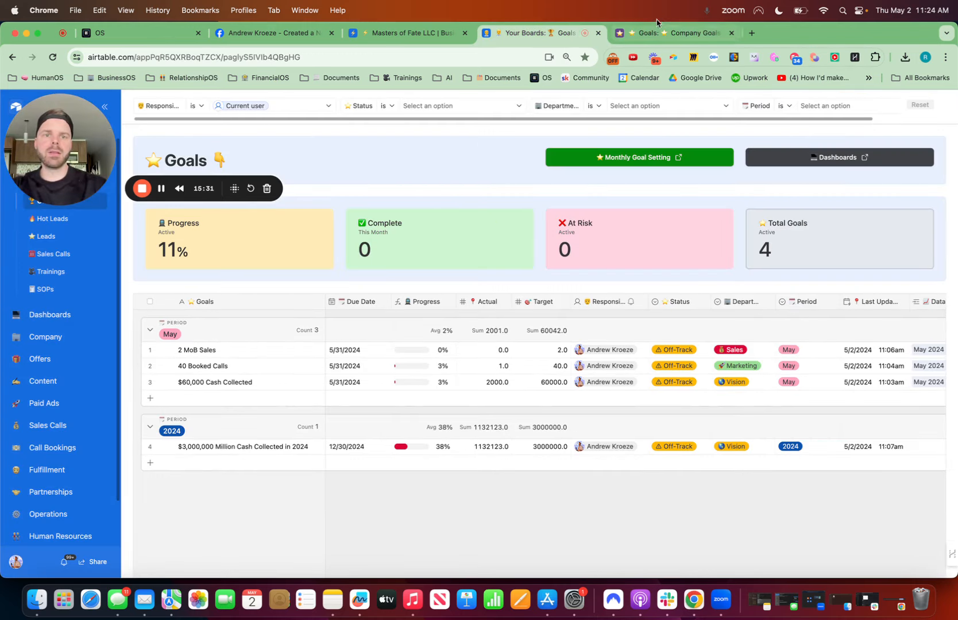
{"action": "left_click", "coordinate": [658, 36]}
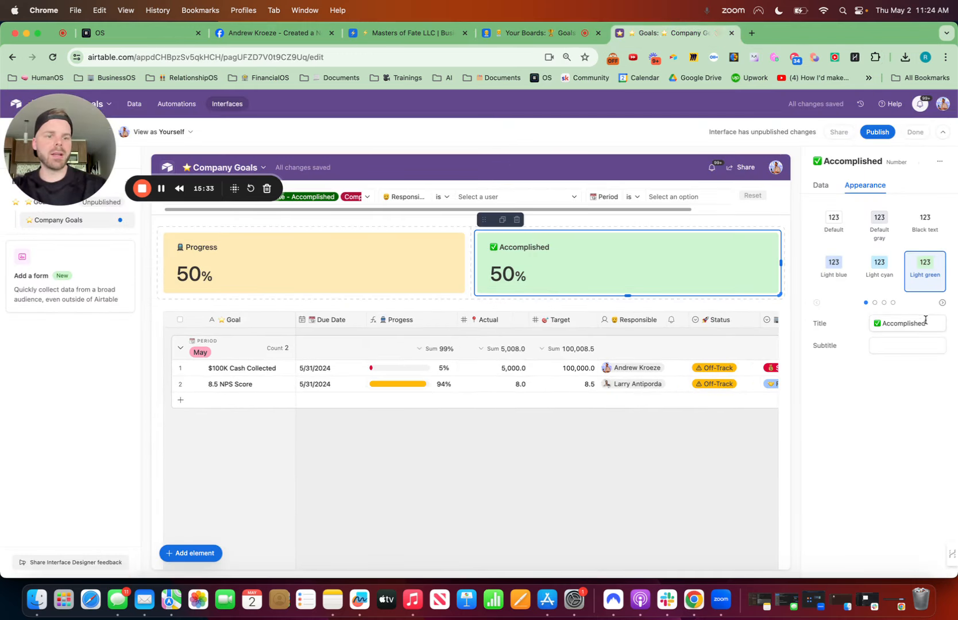
{"action": "left_click_drag", "start_coordinate": [922, 323], "coordinate": [886, 318]}
{"action": "type", "text": "Complete"}
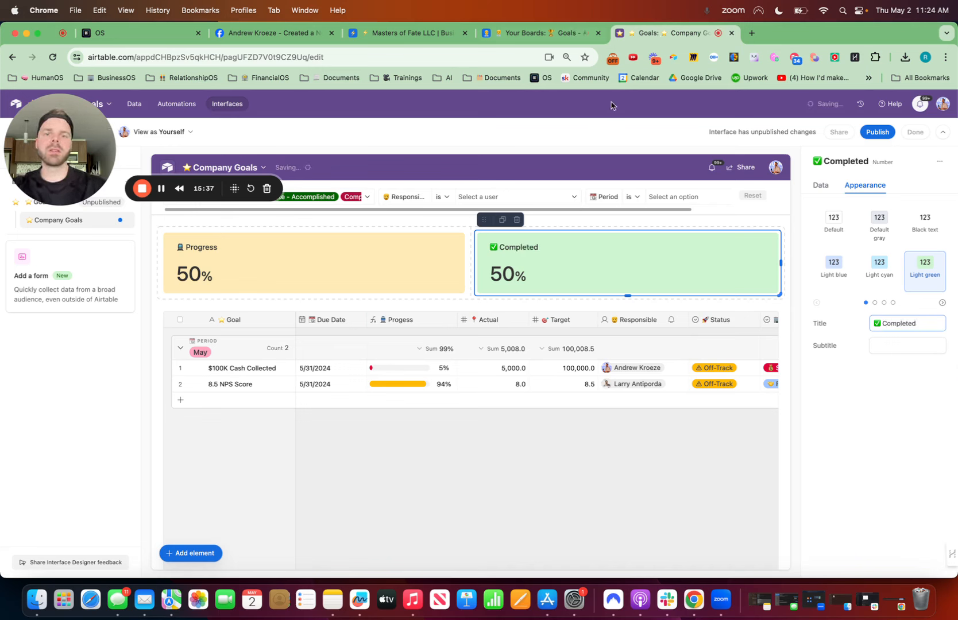
Step: Switch the Completed number to a record count and limit it to specific records
{"action": "left_click", "coordinate": [821, 186]}
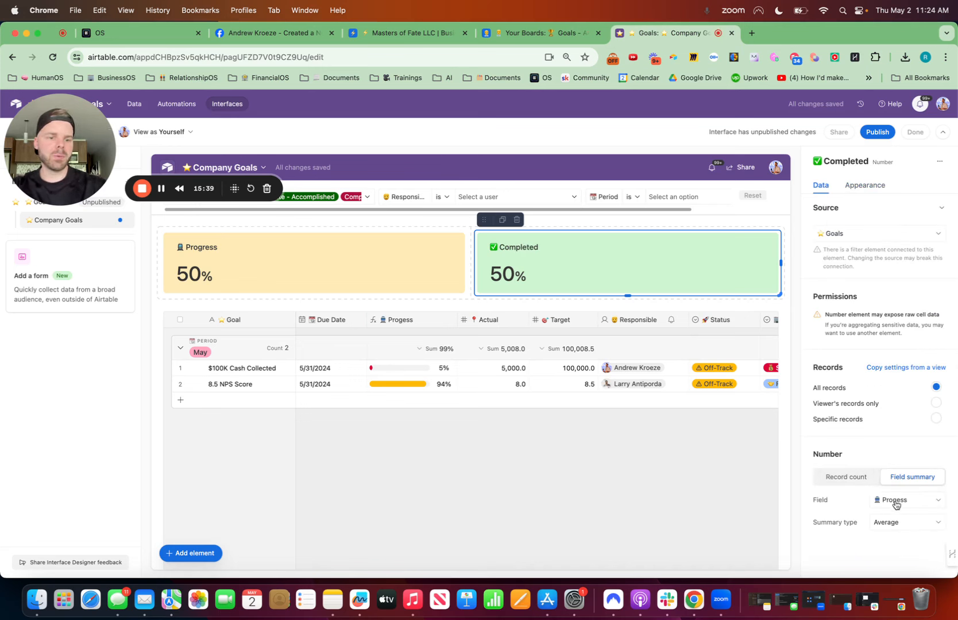
{"action": "left_click", "coordinate": [847, 477]}
{"action": "left_click", "coordinate": [840, 420]}
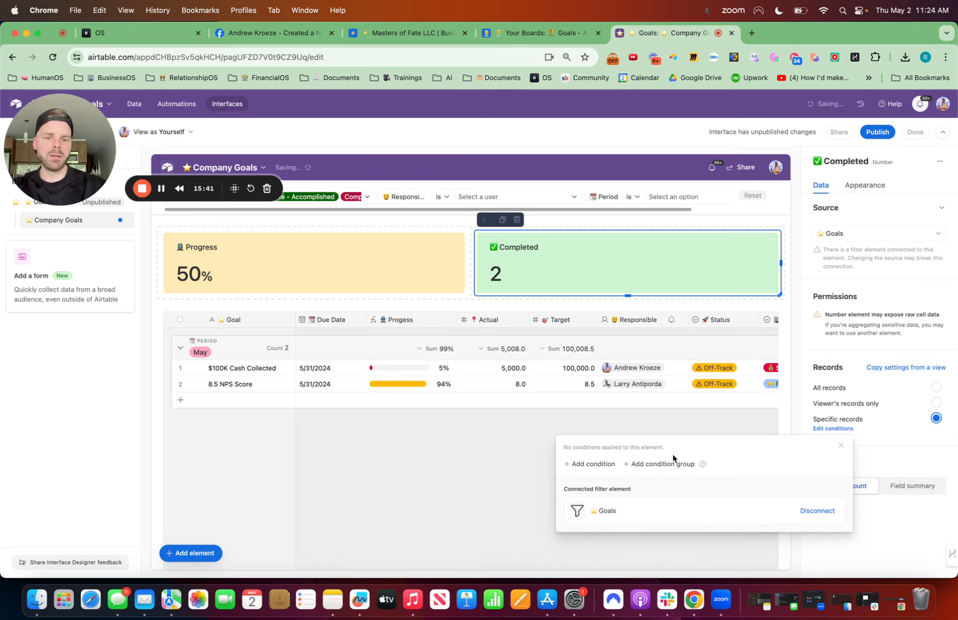
Step: Add a condition to the Completed number so Status is any of the two Complete options, accomplished and not accomplished
{"action": "left_click", "coordinate": [589, 464]}
{"action": "left_click", "coordinate": [629, 467]}
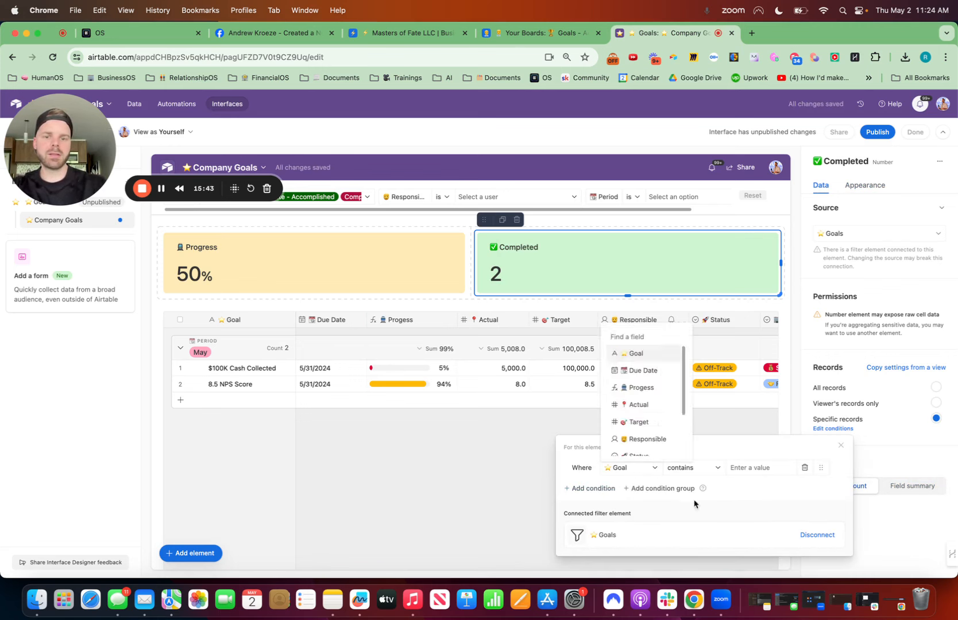
{"action": "type", "text": "stat"}
{"action": "left_click", "coordinate": [645, 448]}
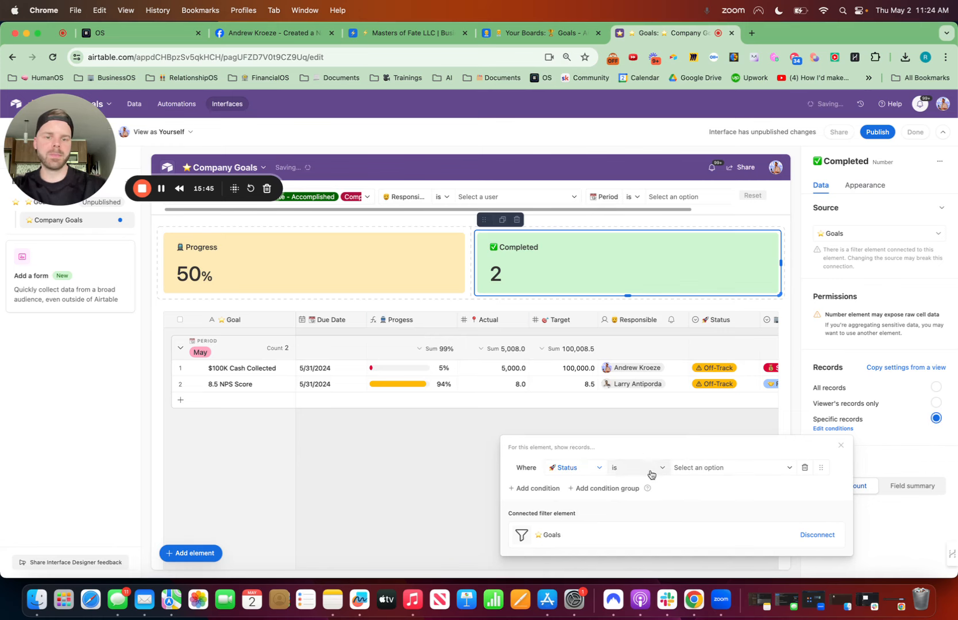
{"action": "left_click", "coordinate": [648, 471]}
{"action": "left_click", "coordinate": [639, 395]}
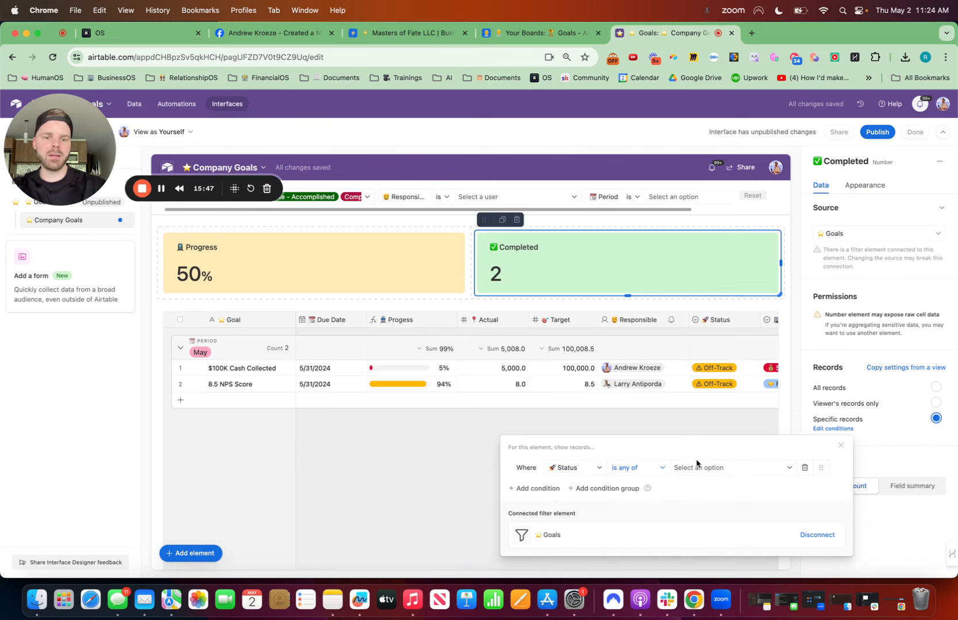
{"action": "left_click", "coordinate": [697, 467]}
{"action": "left_click", "coordinate": [686, 446]}
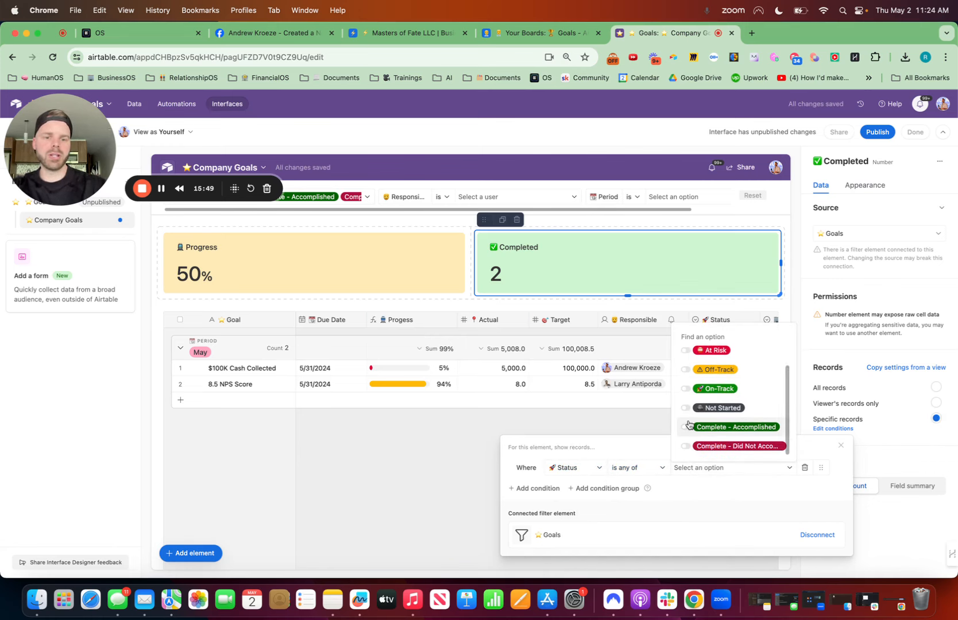
{"action": "left_click", "coordinate": [687, 447]}
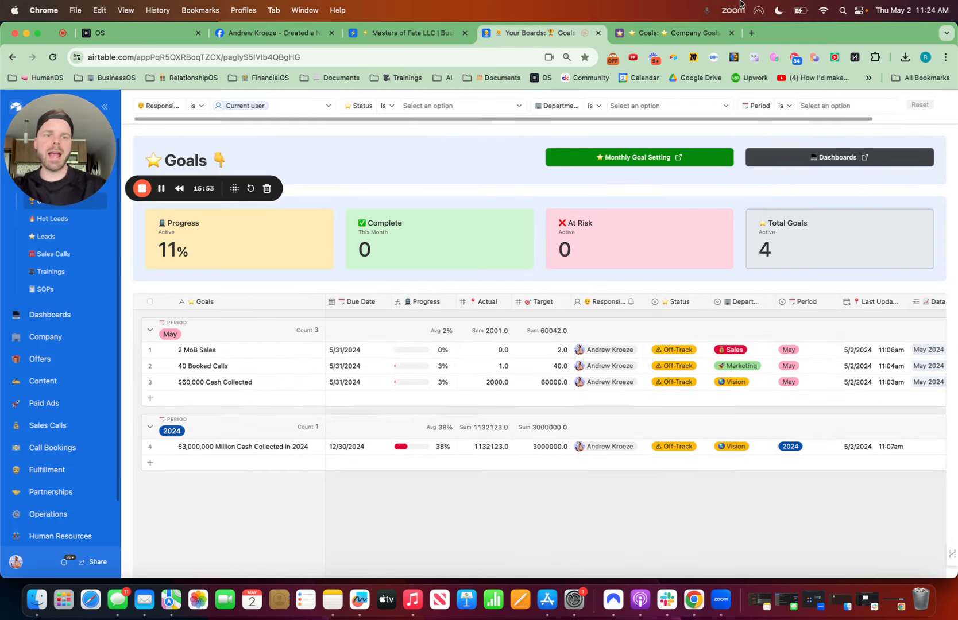
Step: Back on the Company Goals page, duplicate the Completed number as third in the row and switch the copy to a field summary
{"action": "left_click", "coordinate": [678, 32]}
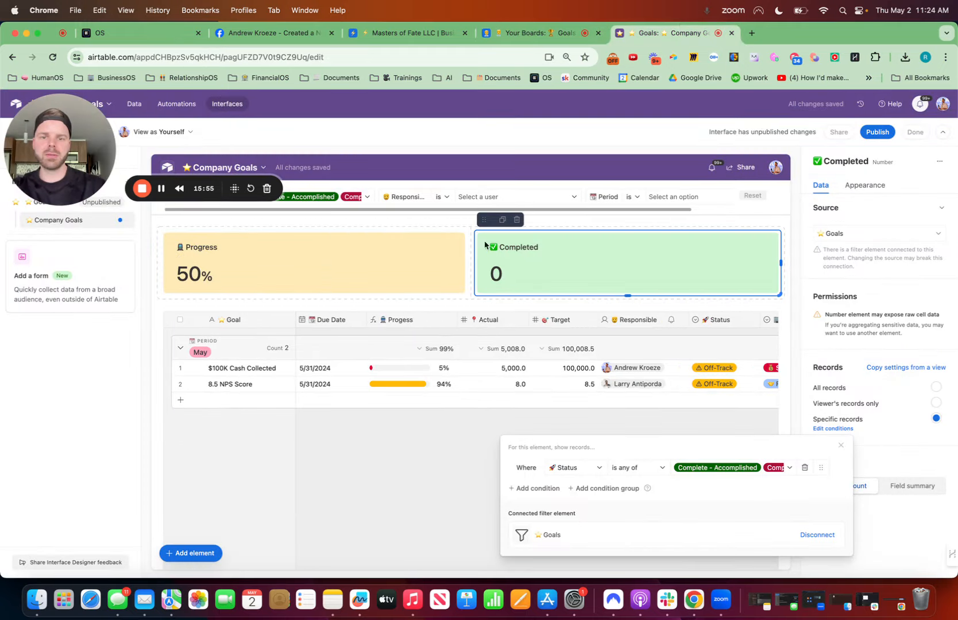
{"action": "left_click", "coordinate": [502, 228]}
{"action": "left_click", "coordinate": [502, 223]}
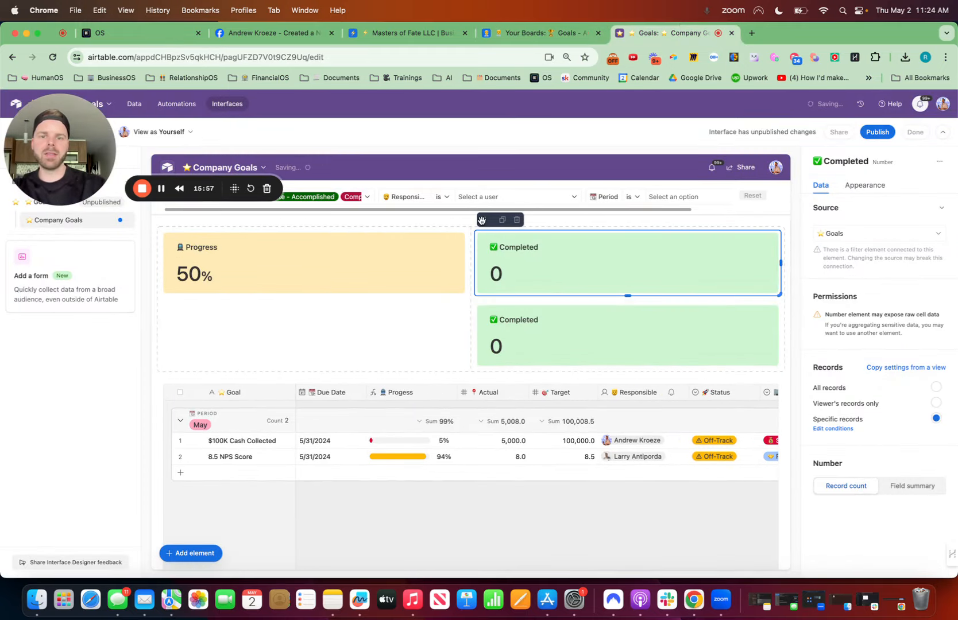
{"action": "left_click_drag", "start_coordinate": [483, 220], "coordinate": [680, 277]}
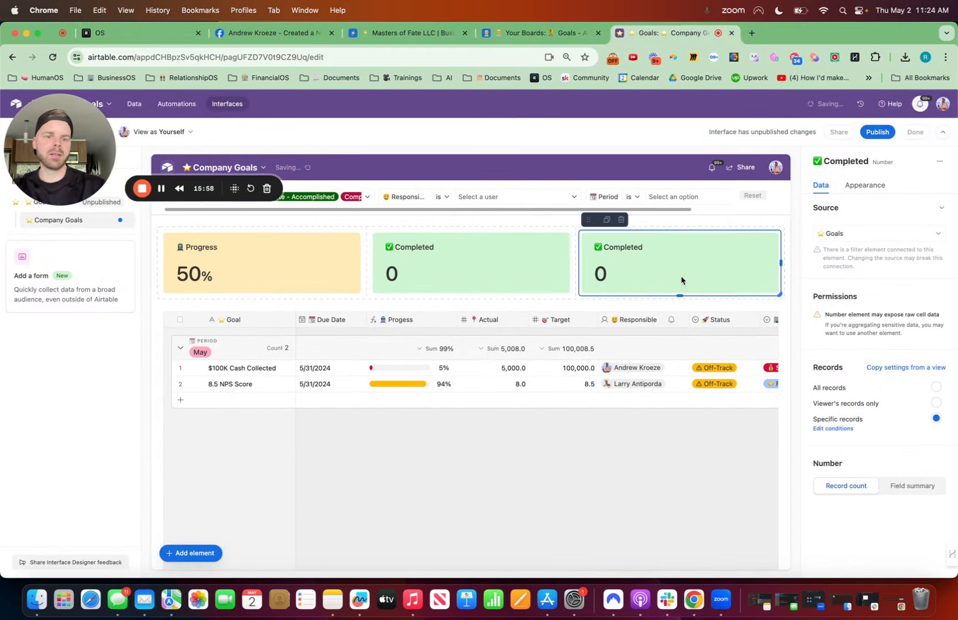
{"action": "left_click", "coordinate": [913, 486]}
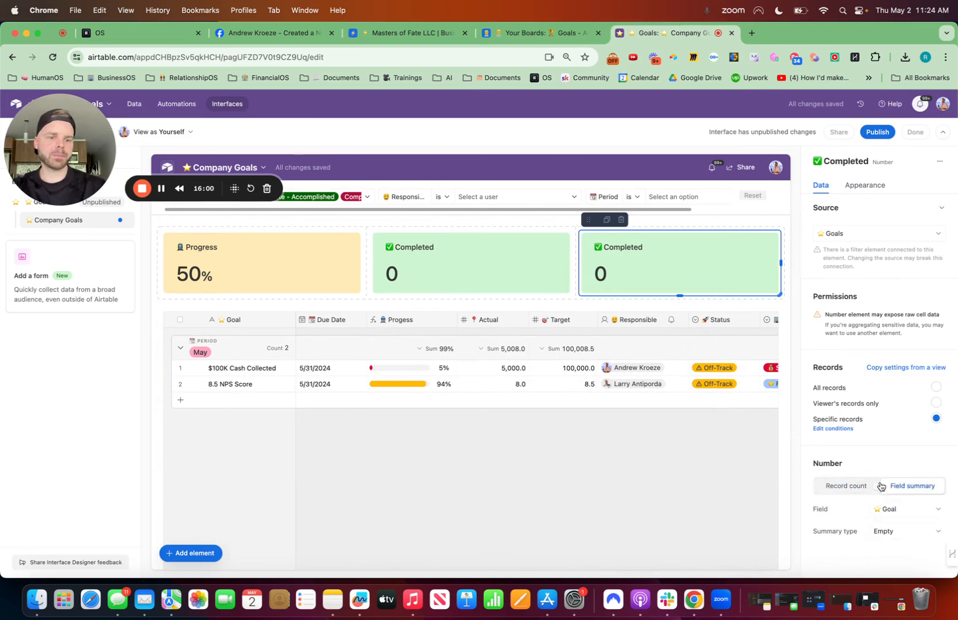
Step: Retitle the third number "At Risk" with a red cross emoji in front and restyle it light red
{"action": "left_click", "coordinate": [870, 189]}
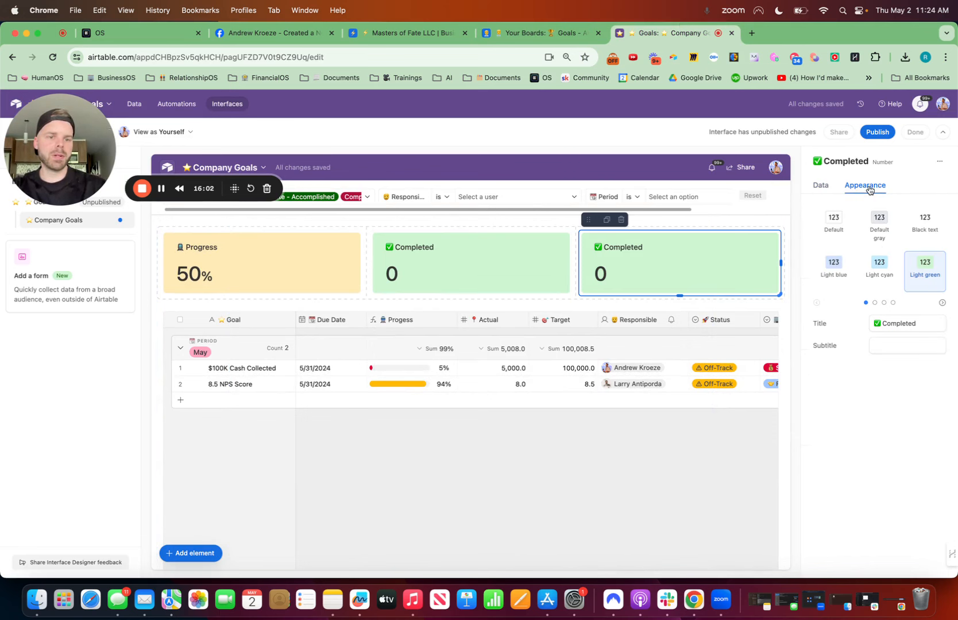
{"action": "double_click", "coordinate": [917, 323]}
{"action": "key", "text": "ctrl+super+space"}
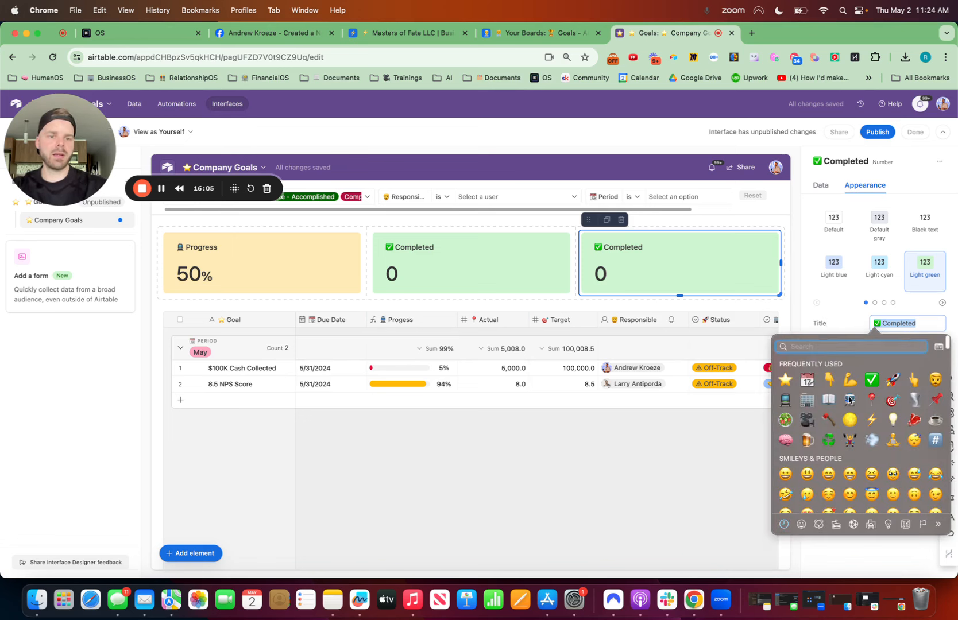
{"action": "key", "text": "Escape"}
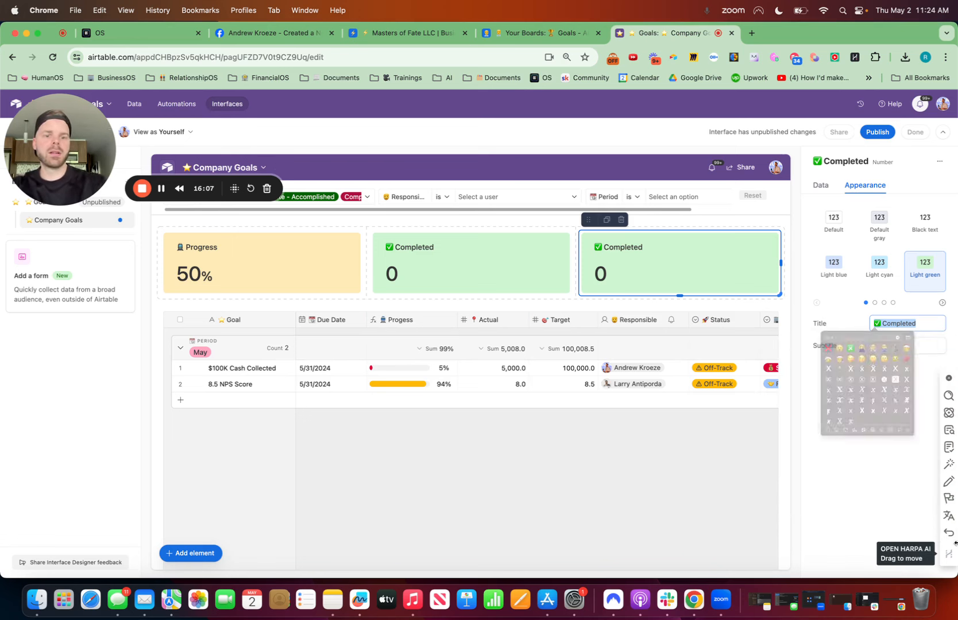
{"action": "type", "text": "At Risk"}
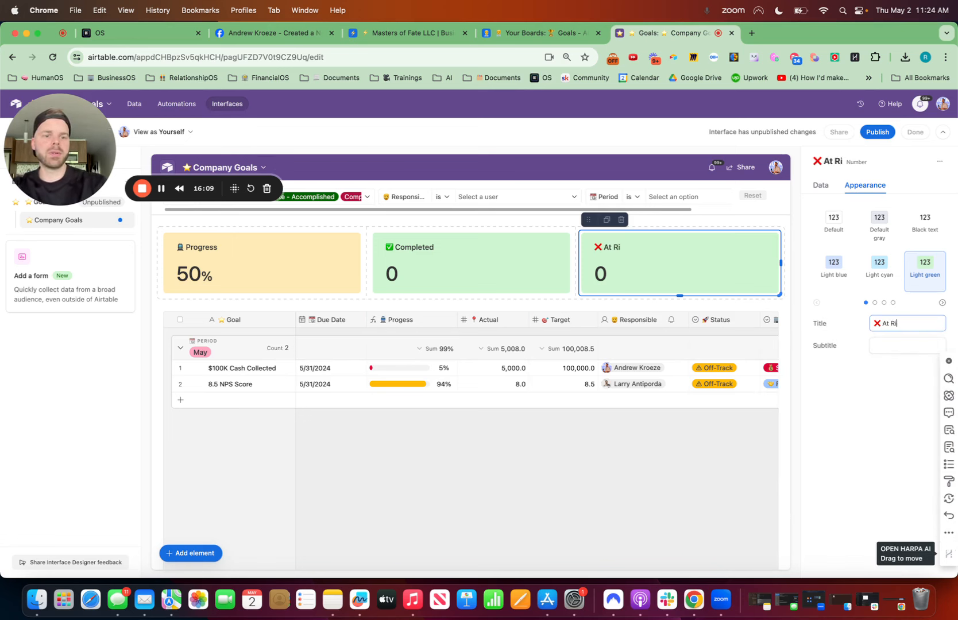
{"action": "left_click", "coordinate": [874, 303]}
{"action": "left_click", "coordinate": [925, 217]}
Step: Duplicate the At Risk number and place the copy as the fourth element in the summary row
{"action": "left_click", "coordinate": [821, 185]}
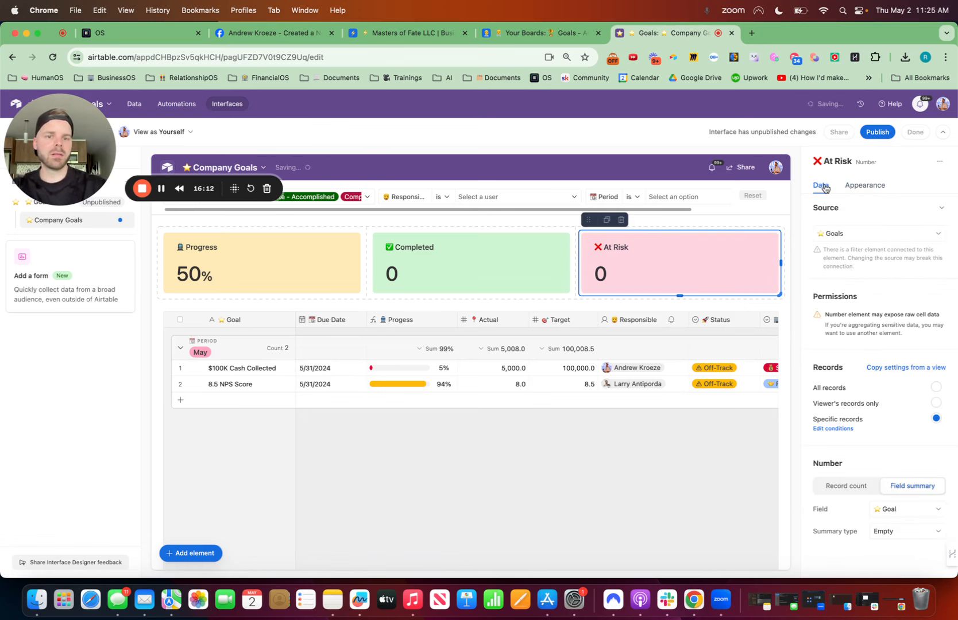
{"action": "left_click", "coordinate": [606, 220]}
{"action": "left_click_drag", "start_coordinate": [589, 220], "coordinate": [760, 287]}
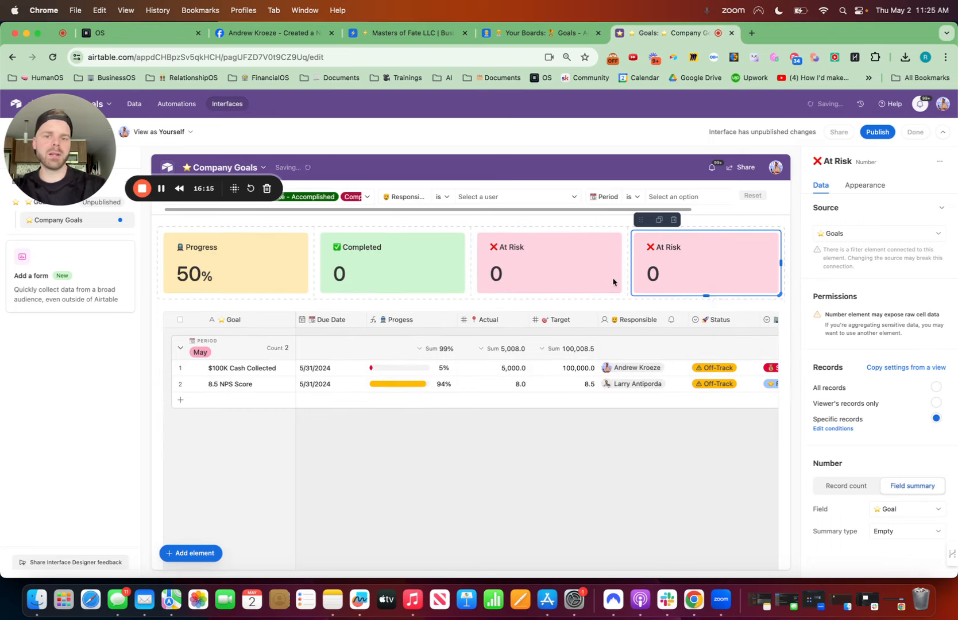
Step: Switch the third number to a record count and change its condition to Status is At Risk
{"action": "left_click", "coordinate": [560, 262]}
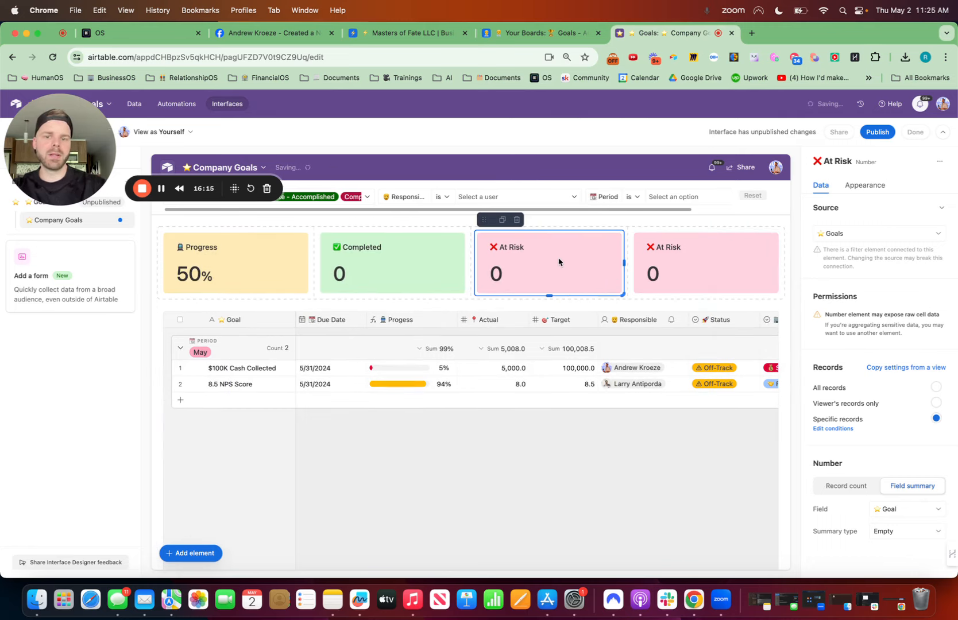
{"action": "left_click", "coordinate": [839, 493]}
{"action": "left_click", "coordinate": [836, 430]}
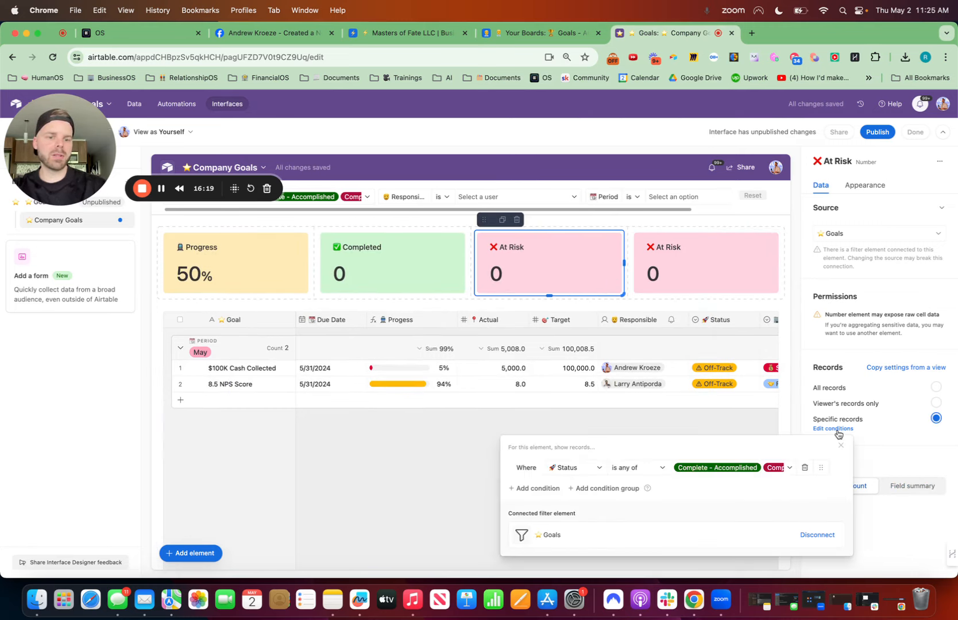
{"action": "left_click", "coordinate": [639, 466]}
{"action": "left_click", "coordinate": [627, 361]}
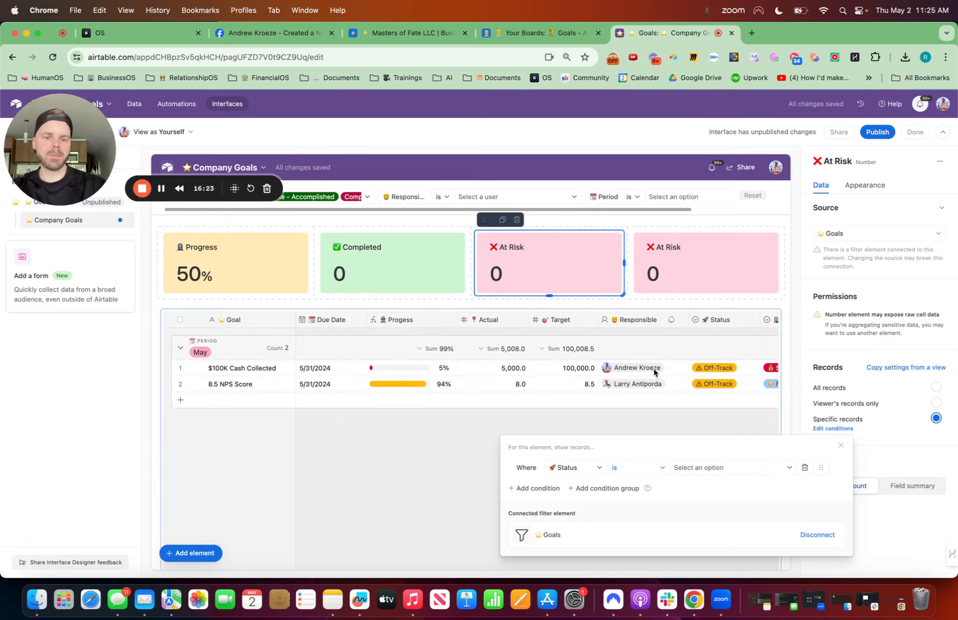
{"action": "left_click", "coordinate": [716, 468]}
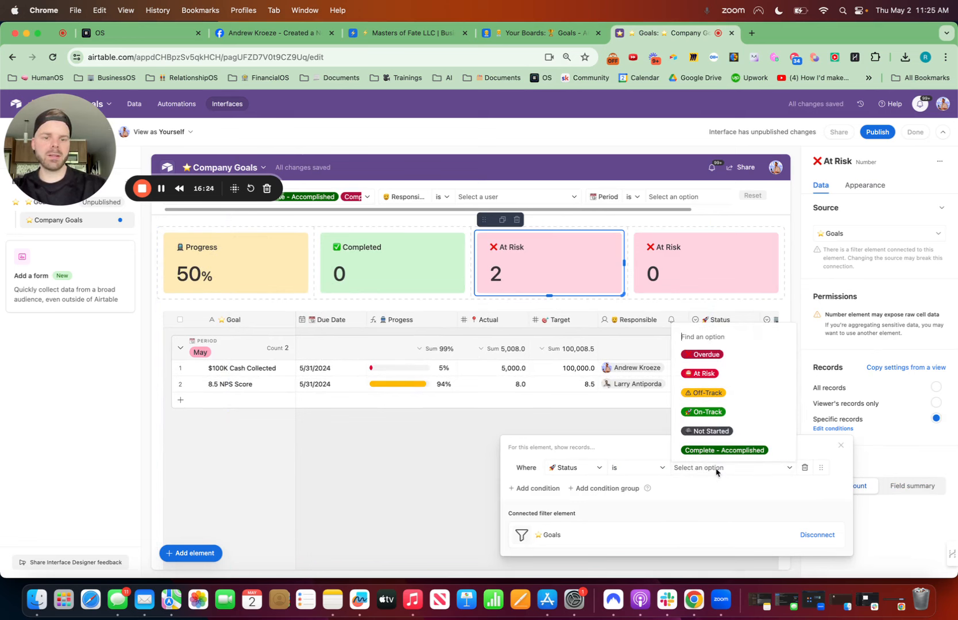
{"action": "left_click", "coordinate": [704, 373]}
Step: Switch the fourth number to a record count and retitle it "Active Goals" with a star emoji in front
{"action": "left_click", "coordinate": [700, 259]}
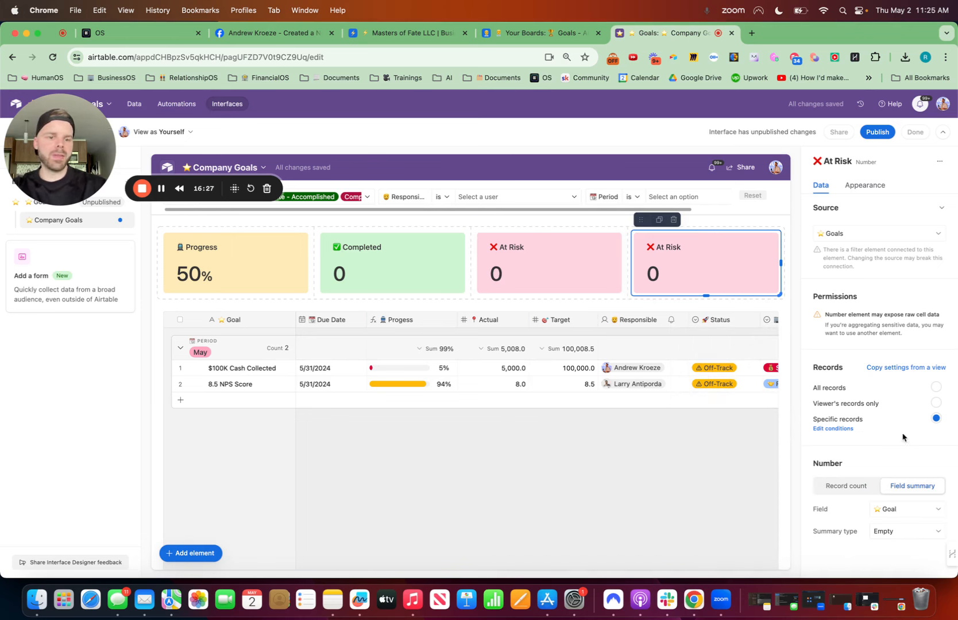
{"action": "left_click", "coordinate": [846, 486]}
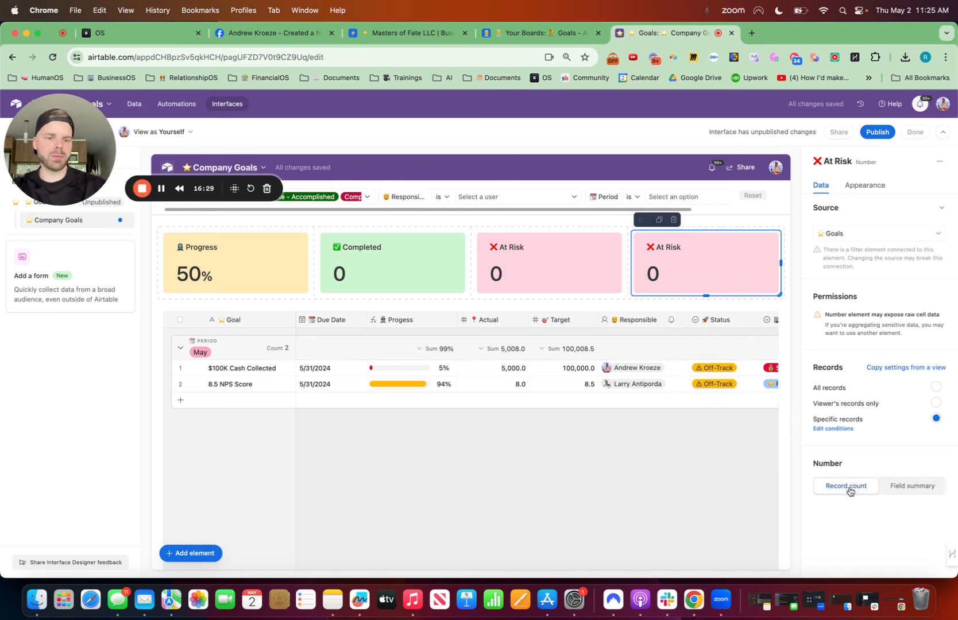
{"action": "left_click", "coordinate": [869, 186]}
{"action": "triple_click", "coordinate": [911, 322]}
{"action": "key", "text": "ctrl+super+space"}
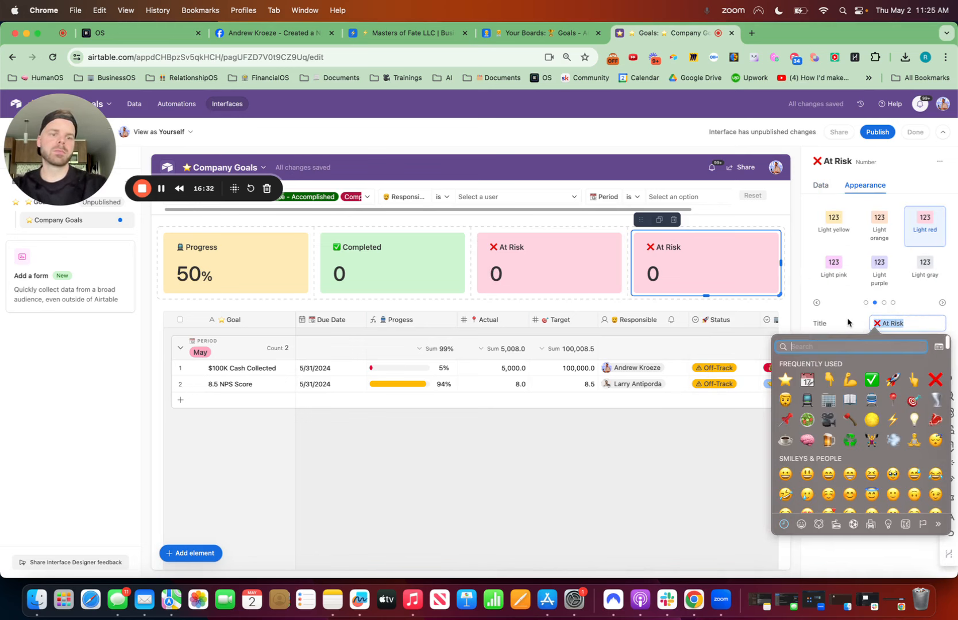
{"action": "left_click", "coordinate": [785, 379]}
{"action": "type", "text": "ACtiv"}
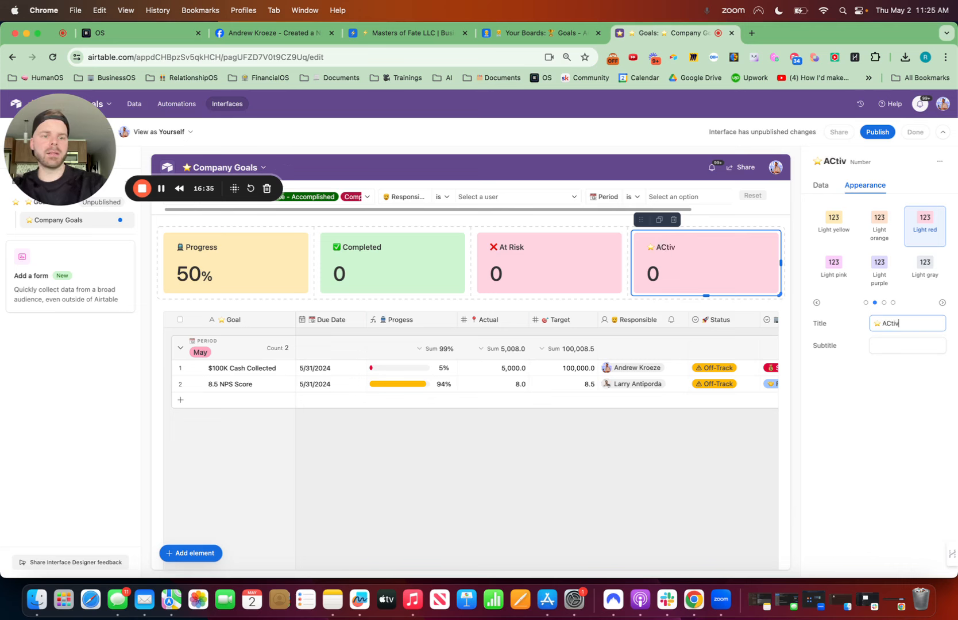
{"action": "type", "text": "e Goals"}
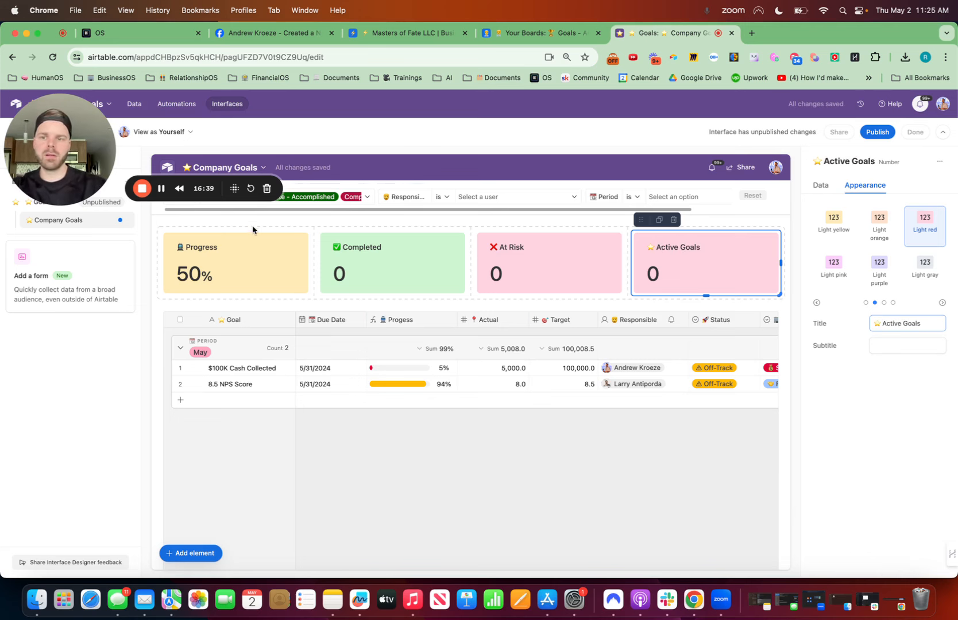
Step: Restyle the Active Goals number light gray
{"action": "left_click", "coordinate": [250, 223]}
{"action": "left_click", "coordinate": [716, 271]}
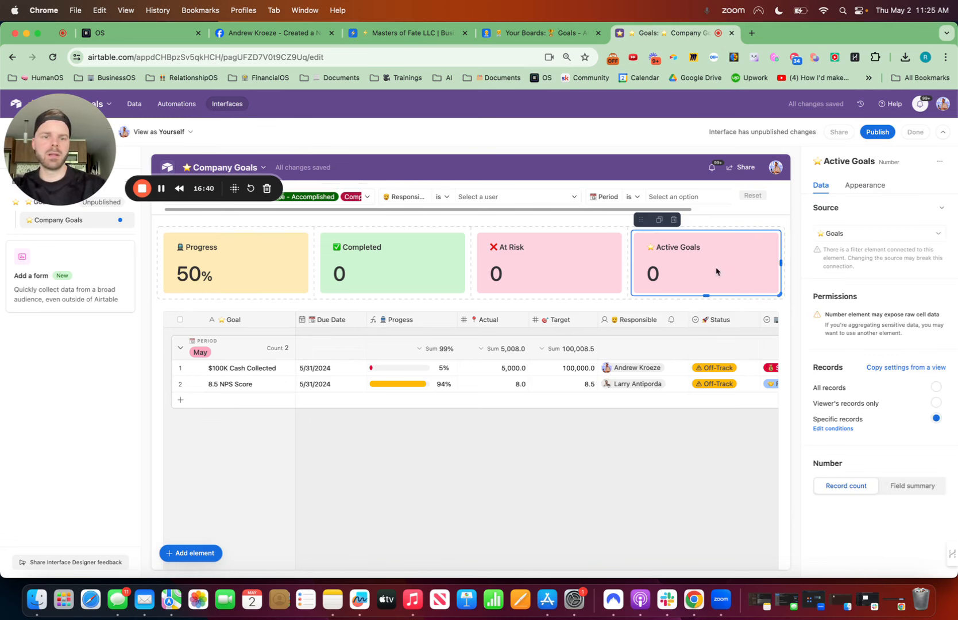
{"action": "left_click", "coordinate": [874, 184]}
{"action": "left_click", "coordinate": [924, 267]}
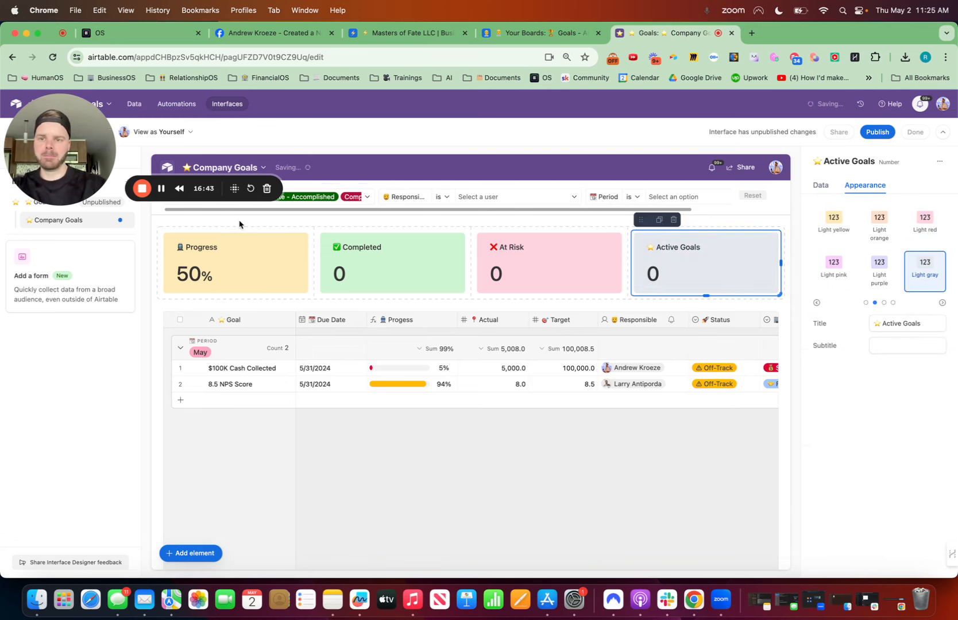
{"action": "left_click", "coordinate": [239, 224]}
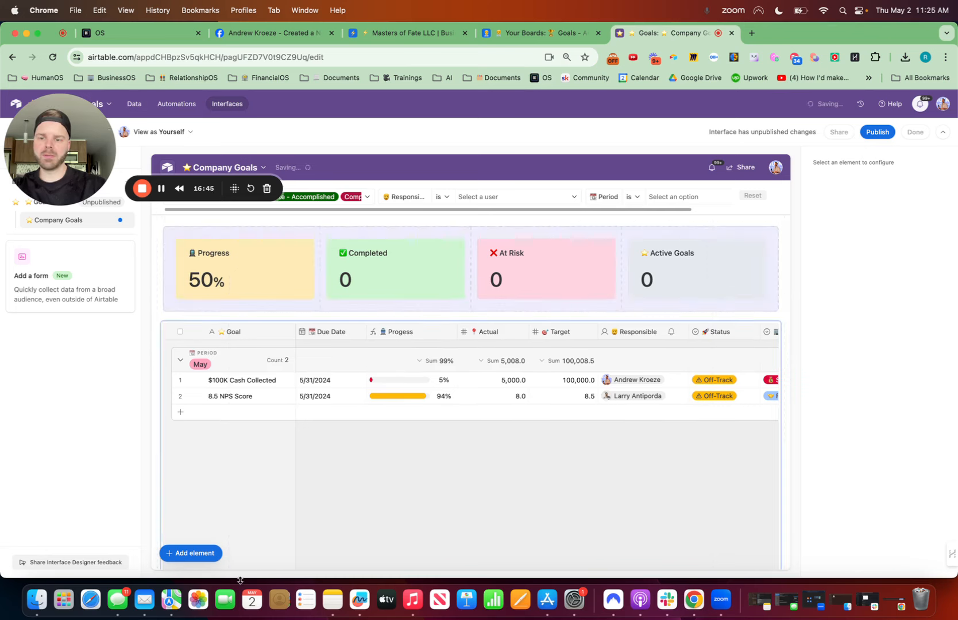
Step: Add a text element between the filter bar and the summary row of numbers
{"action": "left_click", "coordinate": [201, 555]}
{"action": "type", "text": "filter"}
{"action": "double_click", "coordinate": [290, 402]}
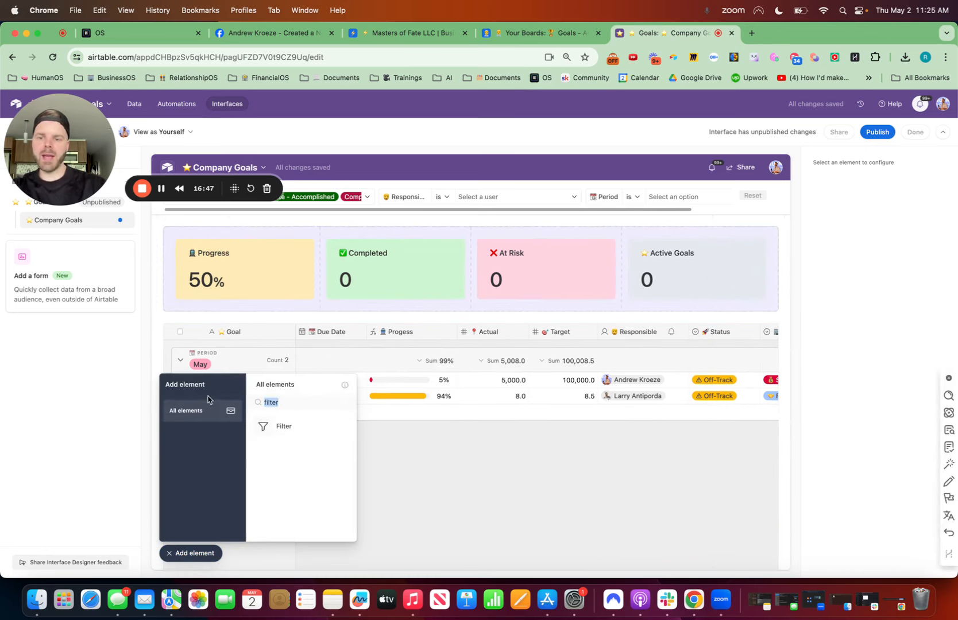
{"action": "type", "text": "text"}
{"action": "left_click", "coordinate": [290, 426]}
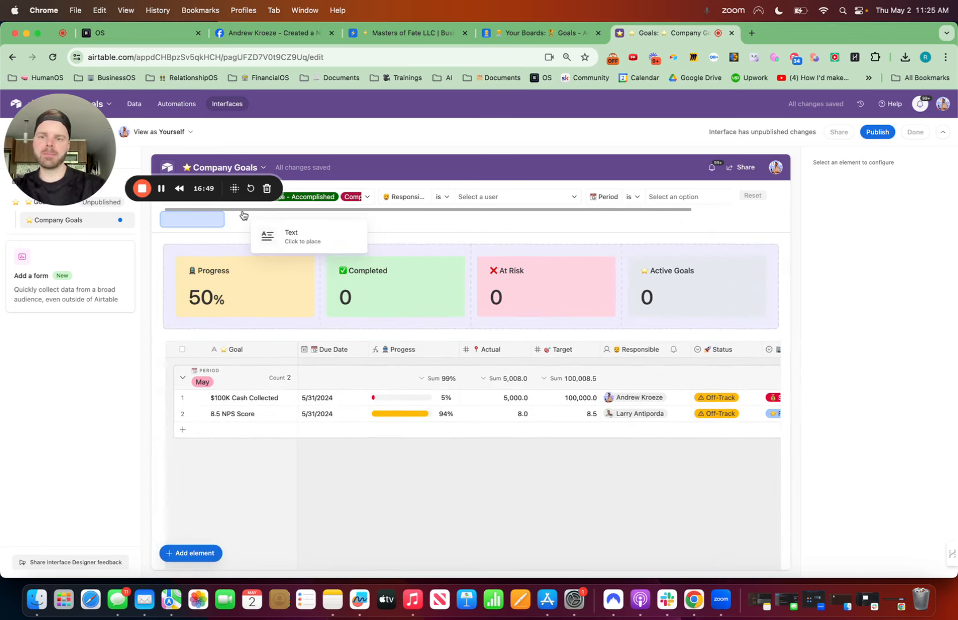
{"action": "left_click", "coordinate": [243, 222]}
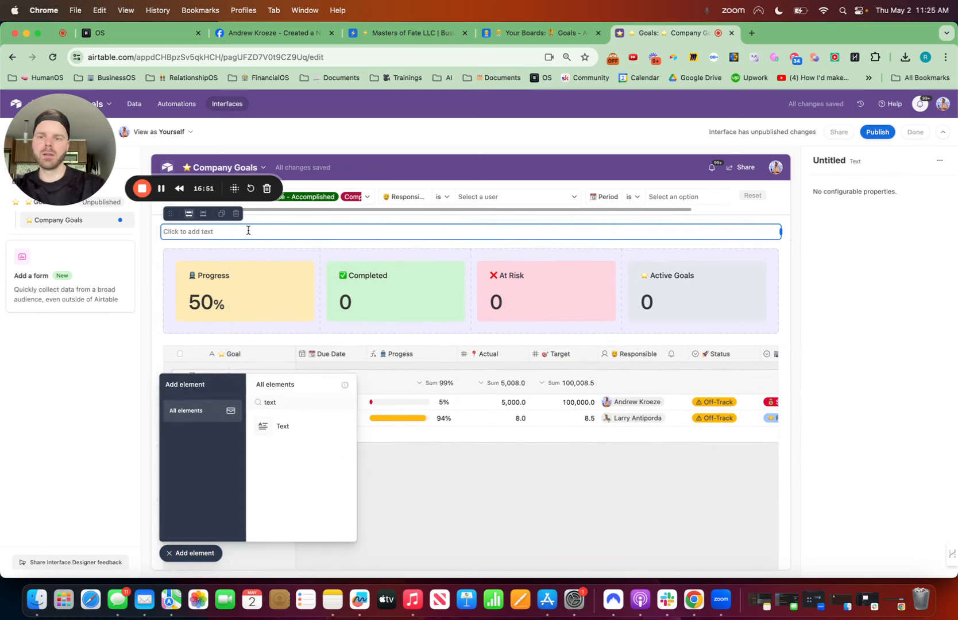
Step: Fill the new text element with "Goals" between a star and a pointing-down emoji, formatted as a large heading
{"action": "type", "text": "star"}
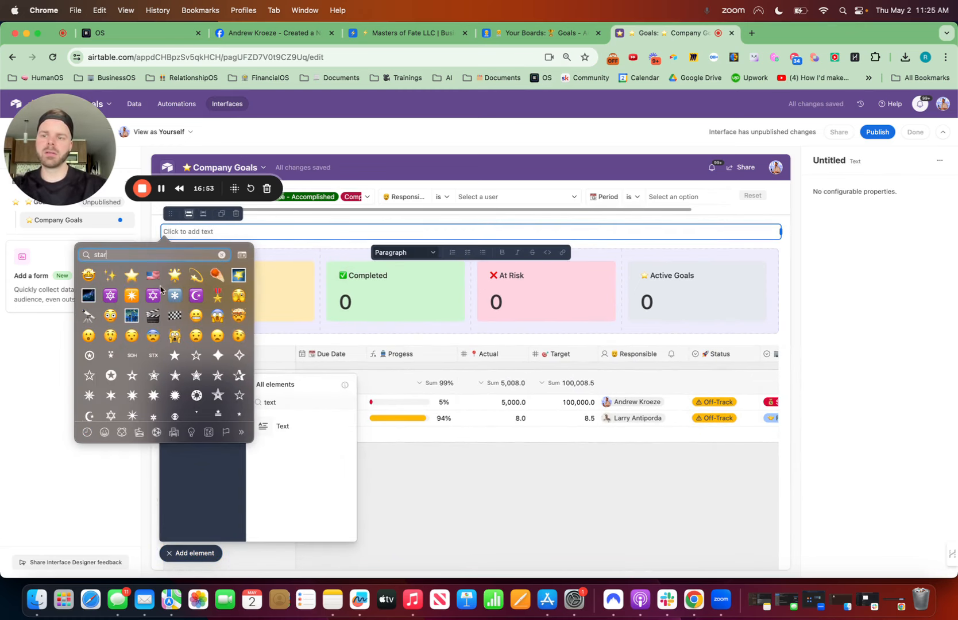
{"action": "key", "text": "super+v"}
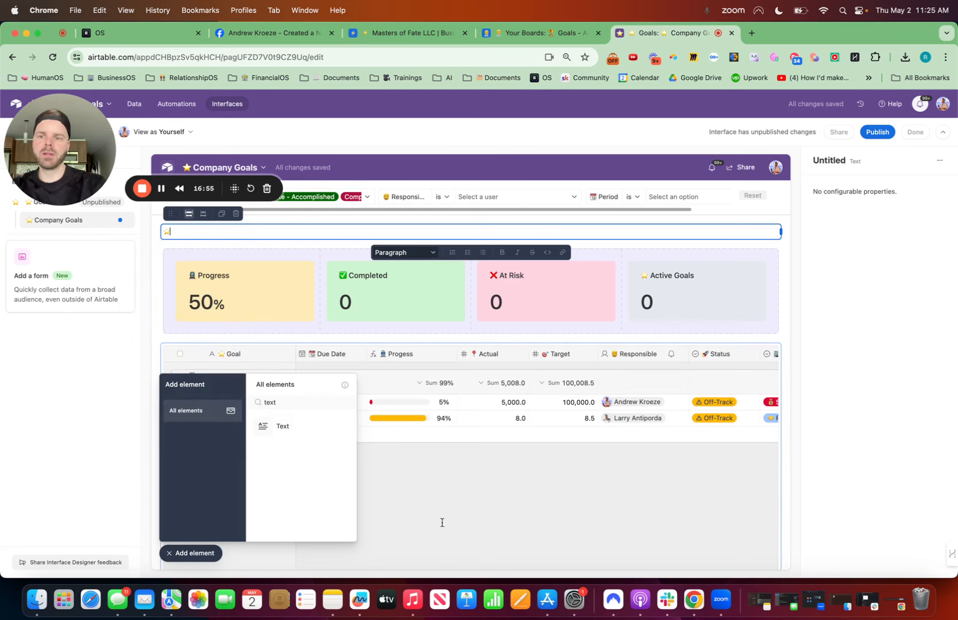
{"action": "key", "text": "ctrl+super+space"}
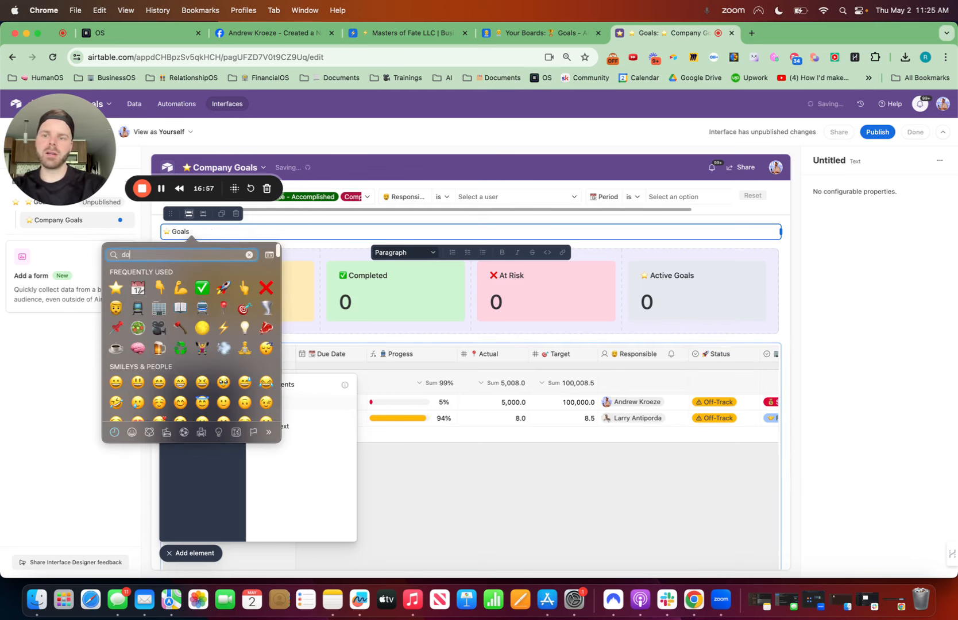
{"action": "type", "text": "down"}
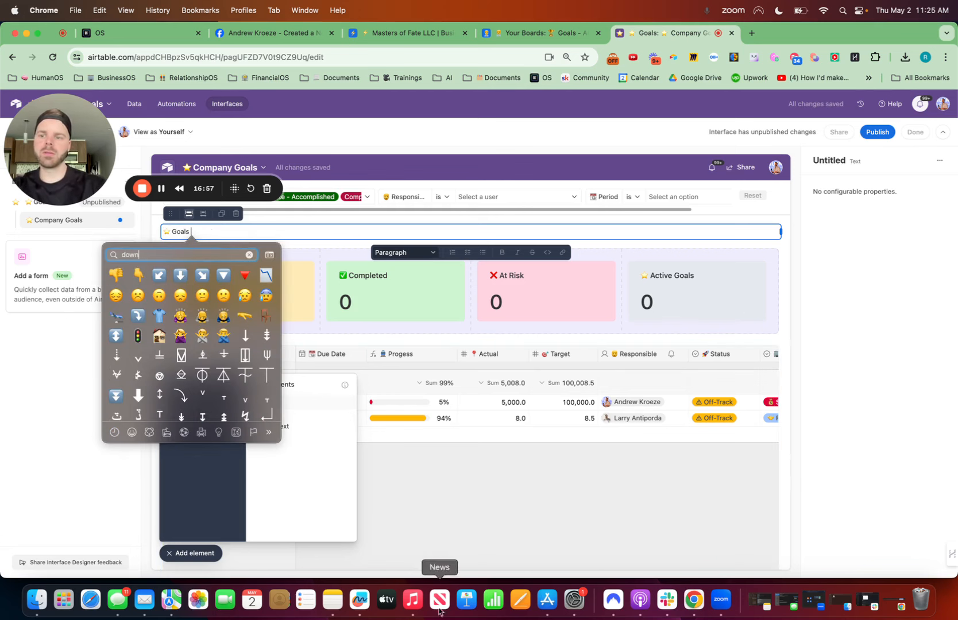
{"action": "left_click", "coordinate": [136, 274]}
{"action": "left_click", "coordinate": [403, 252]}
{"action": "left_click", "coordinate": [405, 304]}
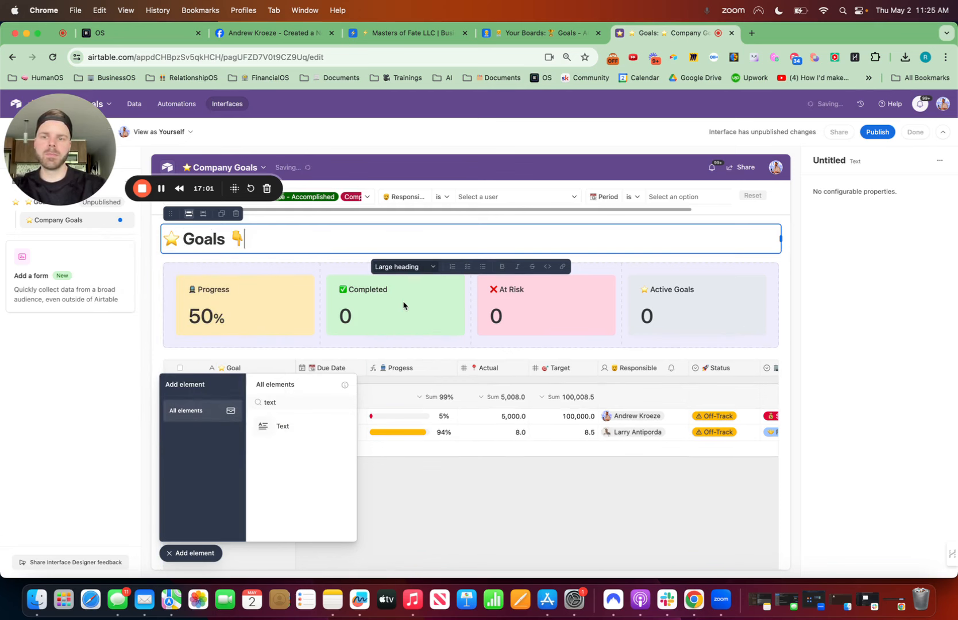
{"action": "left_click", "coordinate": [194, 553]}
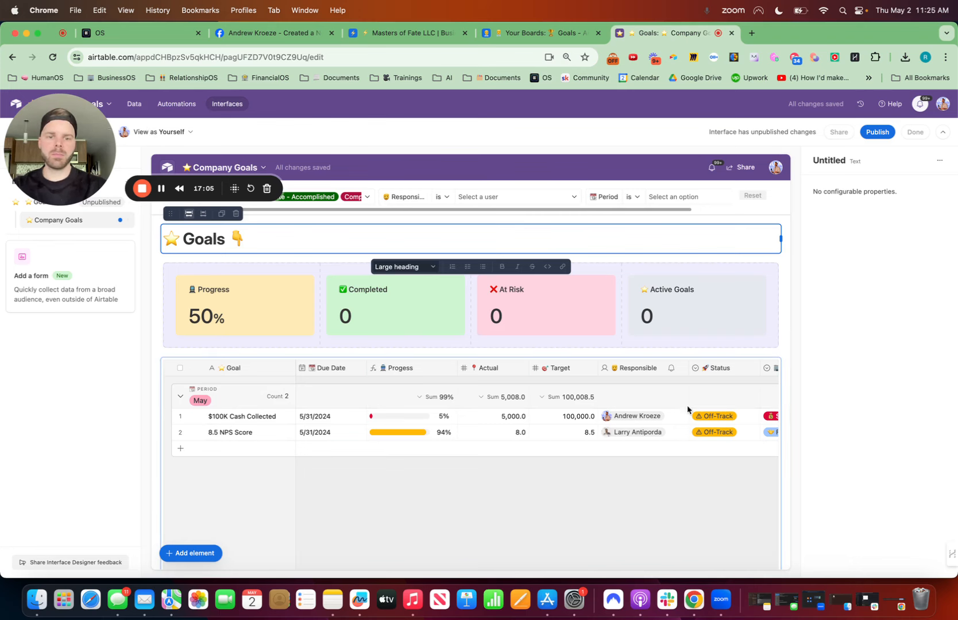
{"action": "scroll", "coordinate": [536, 492], "scroll_direction": "down", "scroll_amount": 5}
{"action": "left_click", "coordinate": [496, 420]}
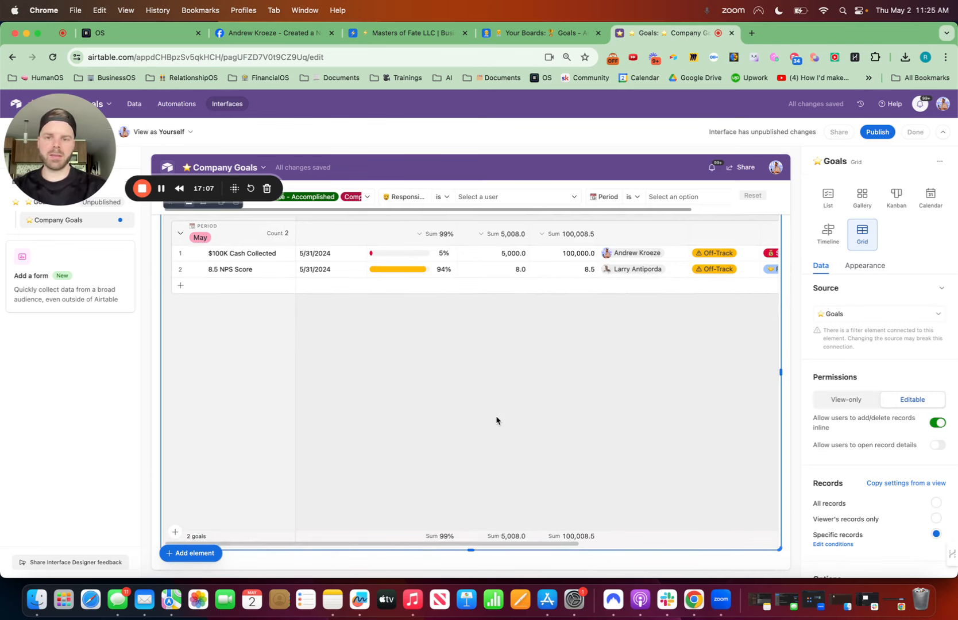
{"action": "scroll", "coordinate": [496, 420], "scroll_direction": "up", "scroll_amount": 3}
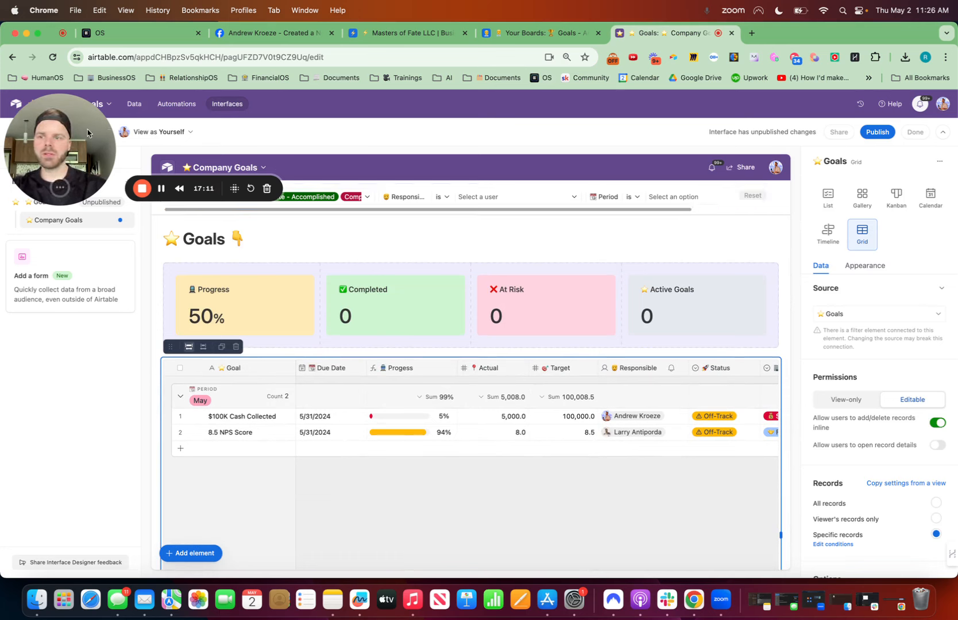
{"action": "left_click_drag", "start_coordinate": [86, 133], "coordinate": [870, 287]}
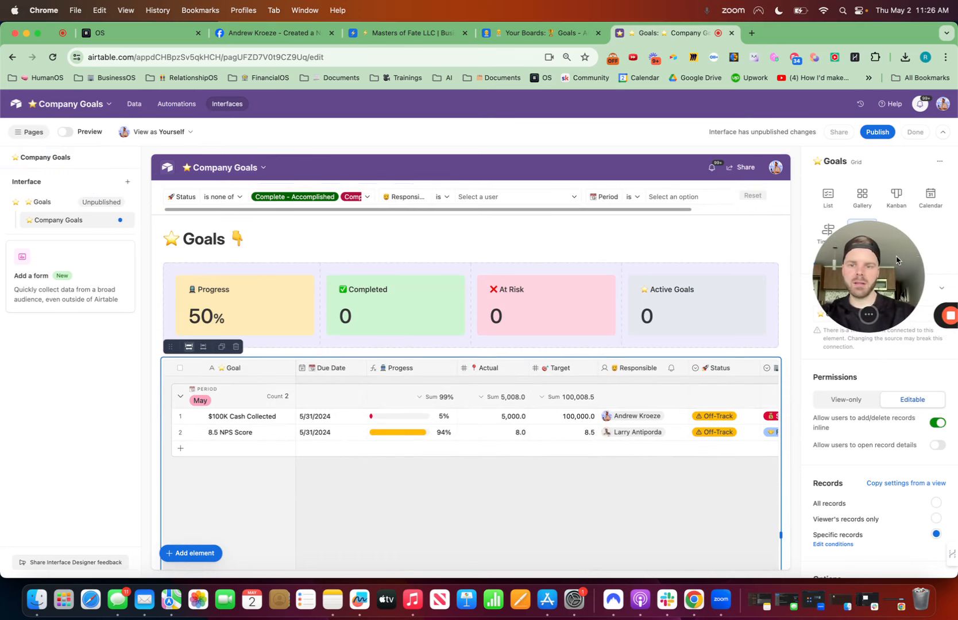
Step: Retitle the Completed number "Off Track" with a locomotive emoji in front
{"action": "left_click", "coordinate": [407, 304]}
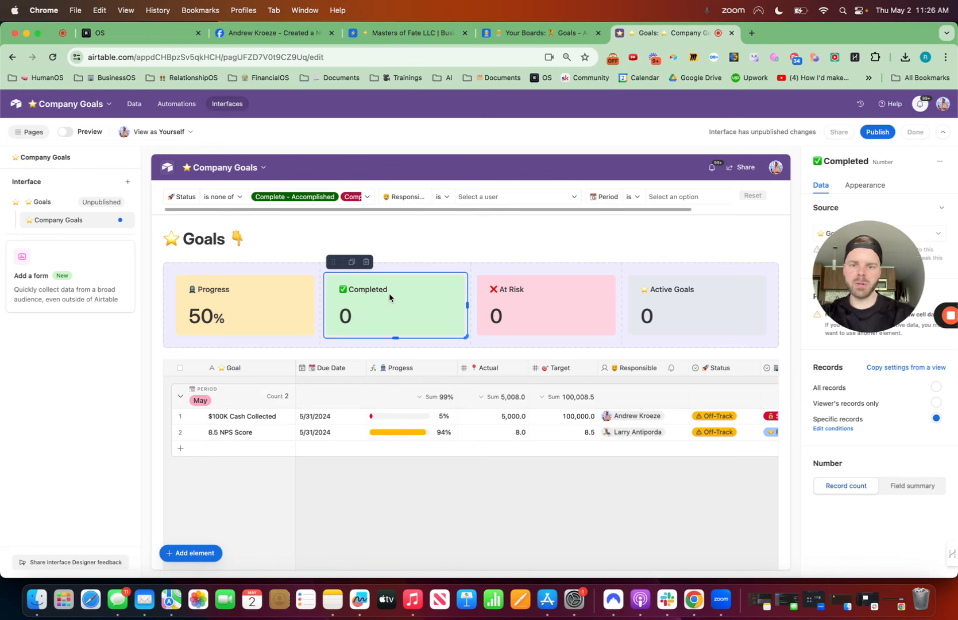
{"action": "left_click_drag", "start_coordinate": [871, 298], "coordinate": [617, 148]}
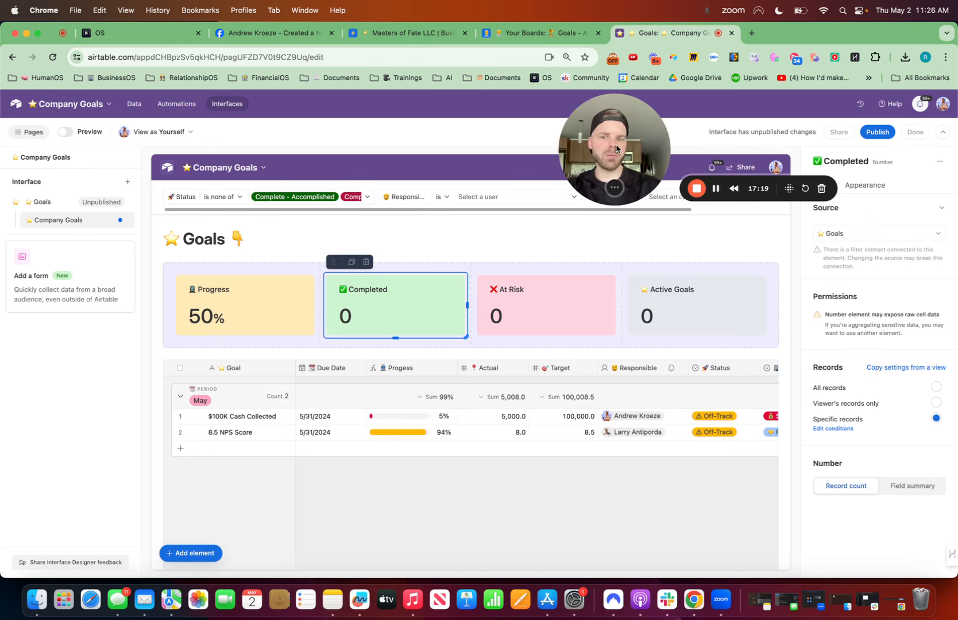
{"action": "left_click", "coordinate": [867, 185]}
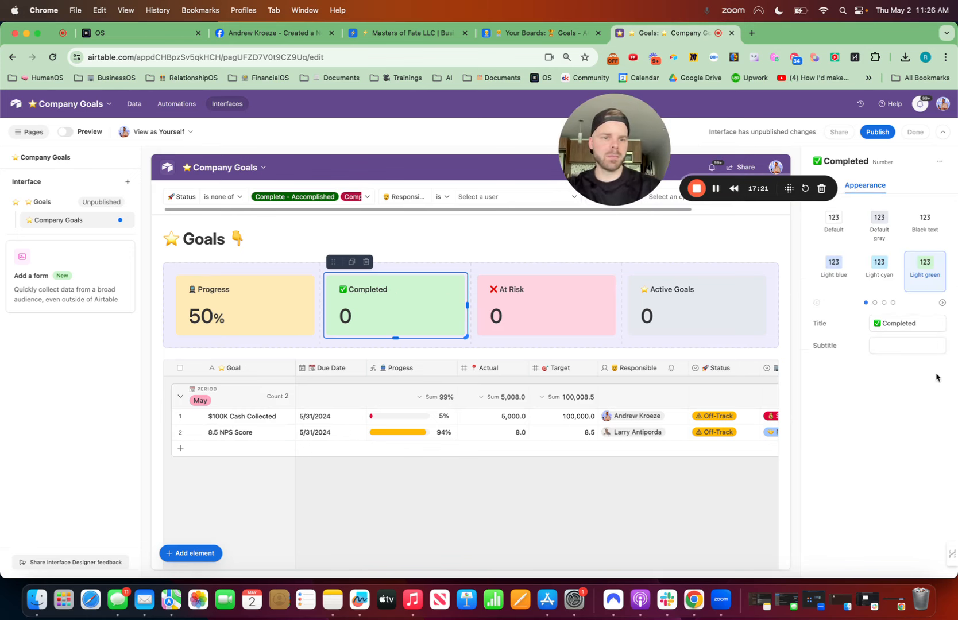
{"action": "double_click", "coordinate": [924, 321]}
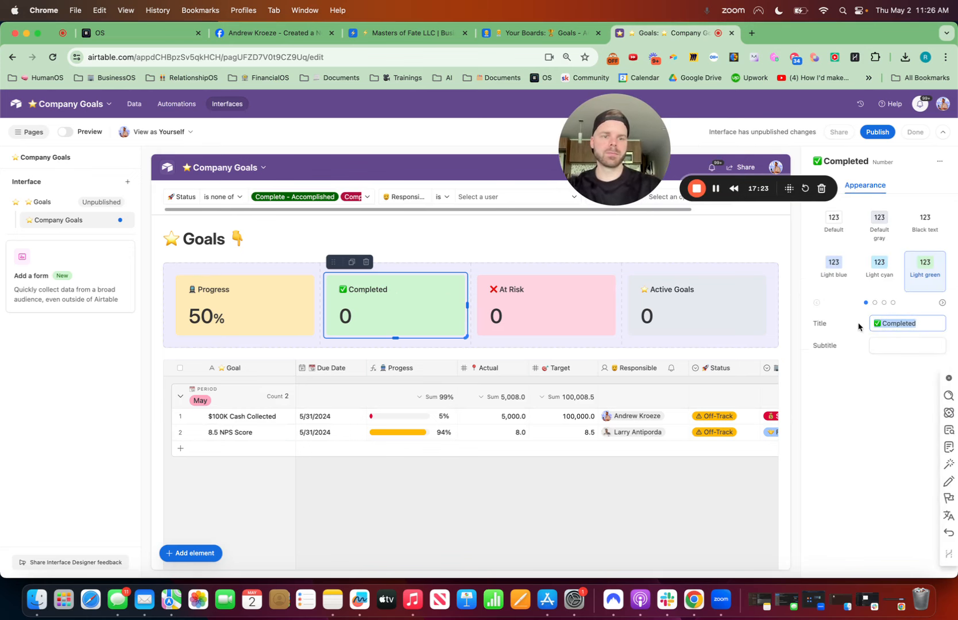
{"action": "key", "text": "ctrl+super+space"}
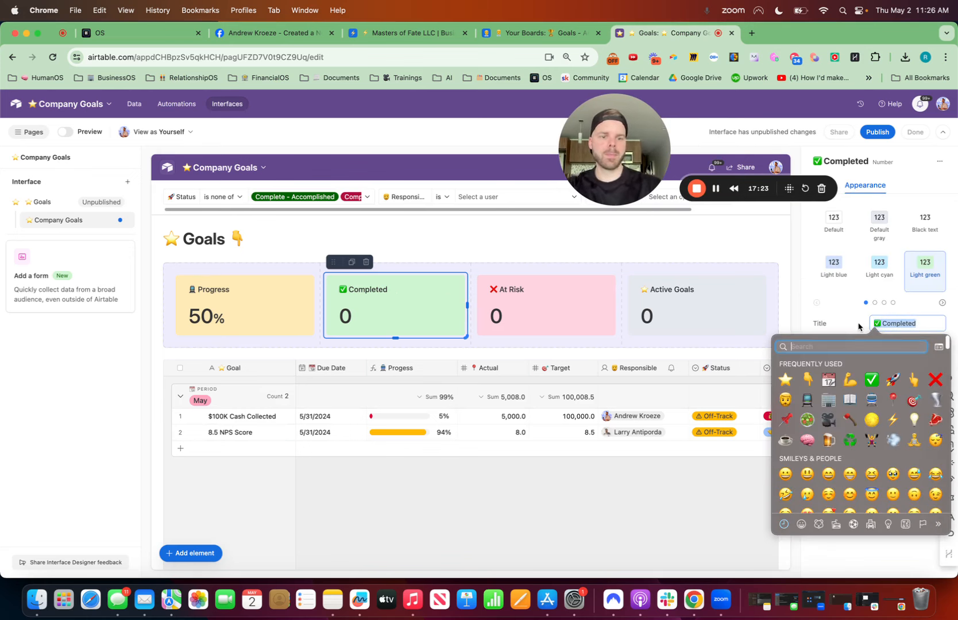
{"action": "left_click", "coordinate": [807, 400]}
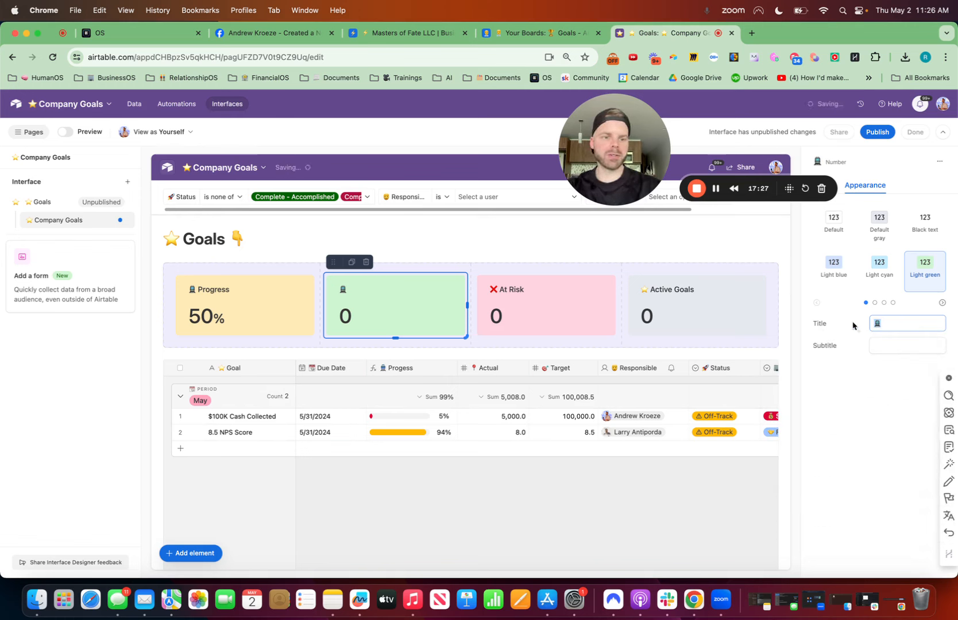
{"action": "key", "text": "ctrl+super+space"}
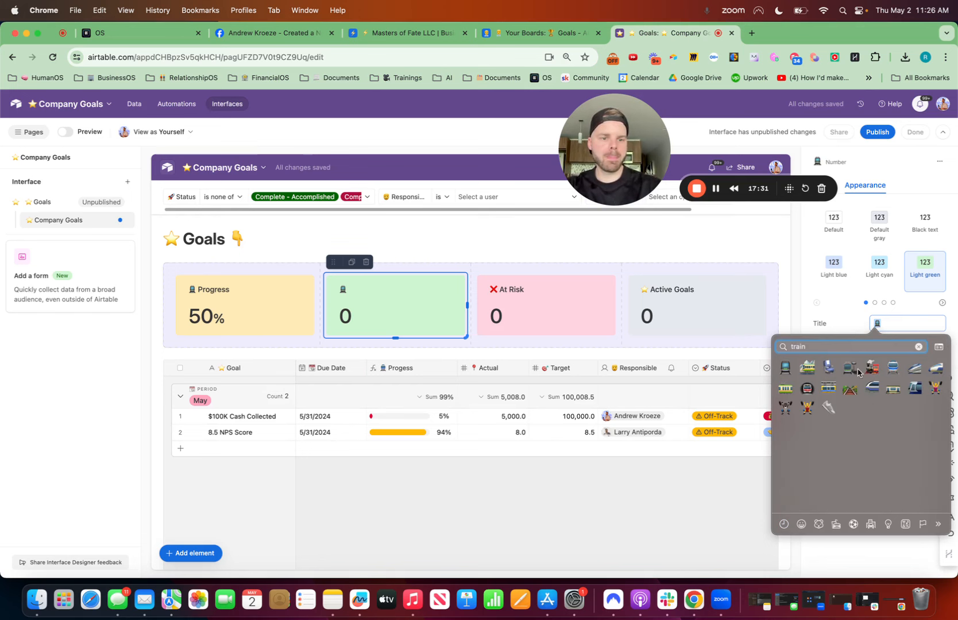
{"action": "key", "text": "Return"}
{"action": "type", "text": "Off Track"}
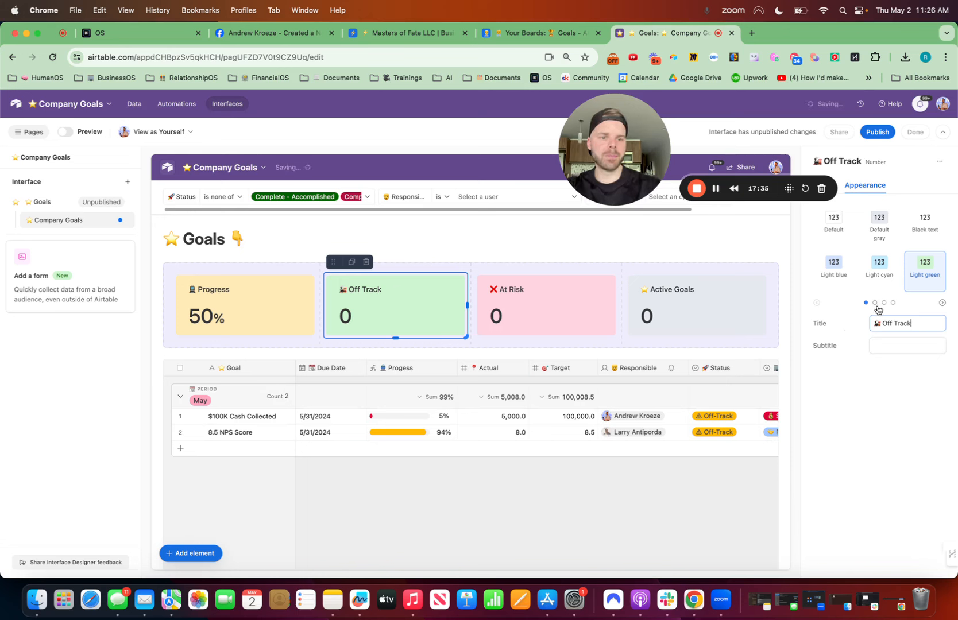
Step: Restyle the Progress number light green
{"action": "left_click", "coordinate": [270, 294]}
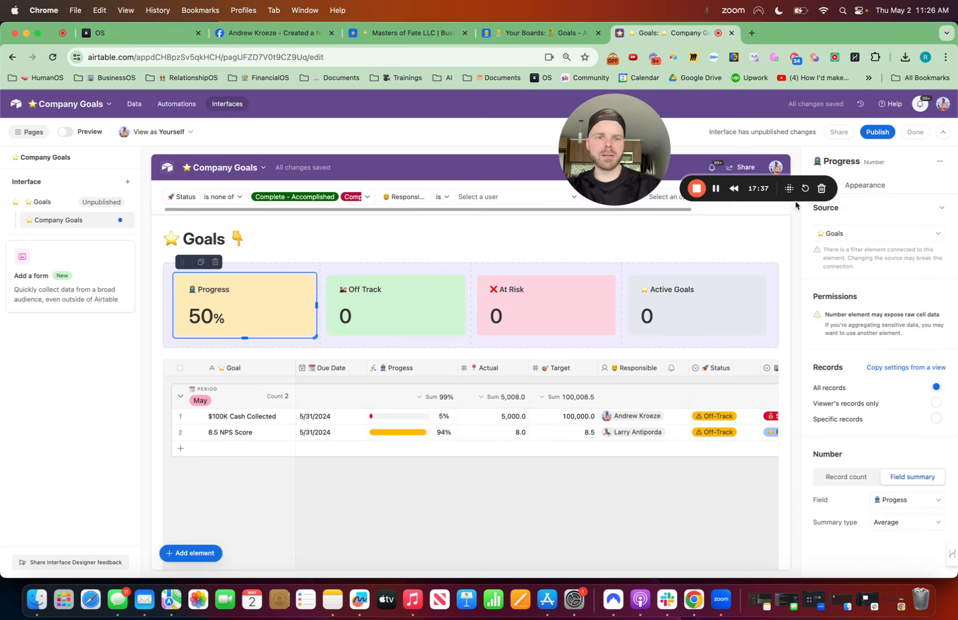
{"action": "left_click", "coordinate": [884, 186]}
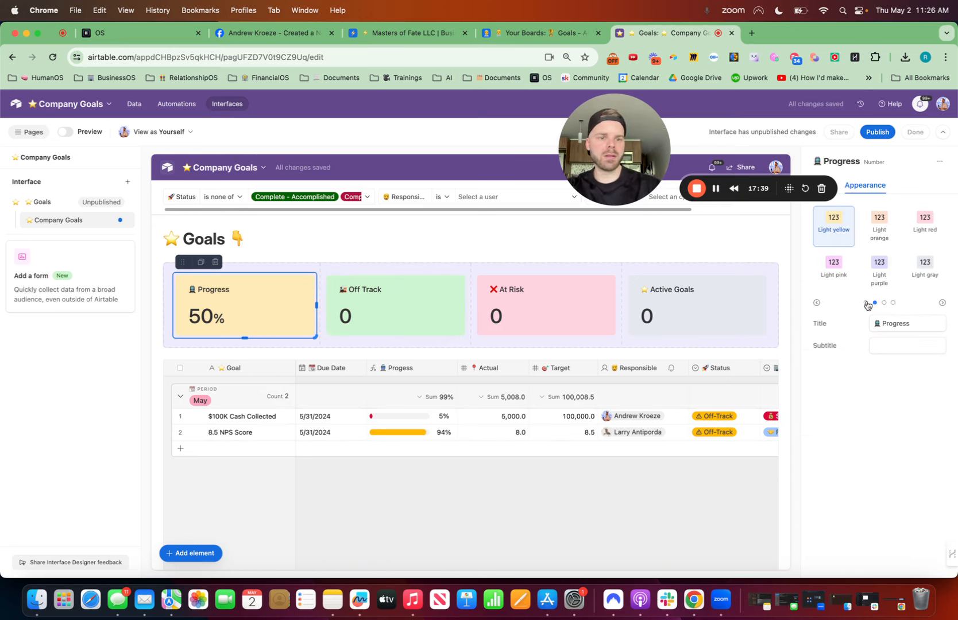
{"action": "left_click", "coordinate": [924, 264]}
Step: Restyle the Off Track number light yellow
{"action": "left_click", "coordinate": [348, 285]}
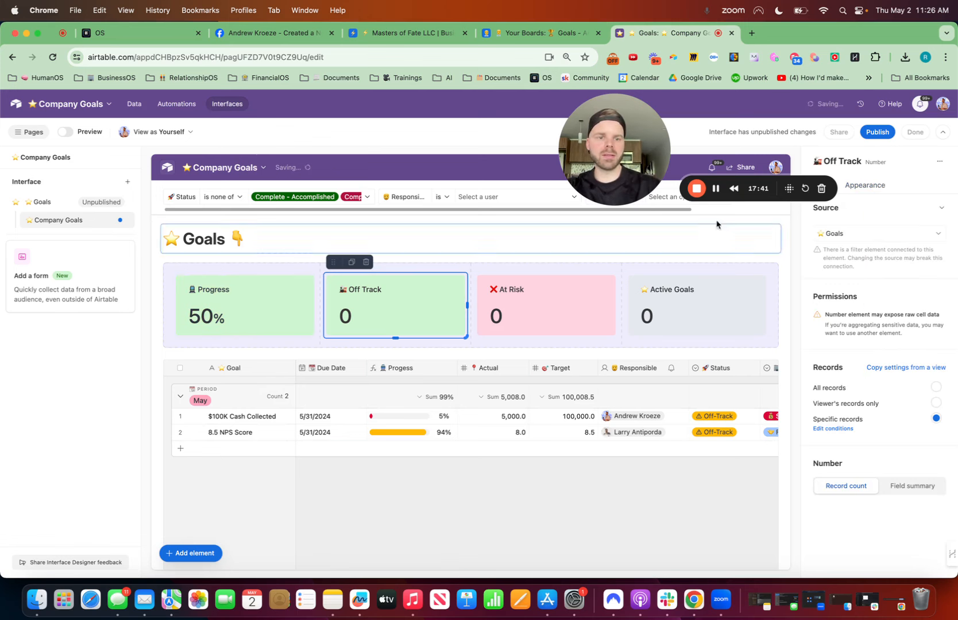
{"action": "left_click", "coordinate": [875, 192]}
{"action": "left_click", "coordinate": [882, 295]}
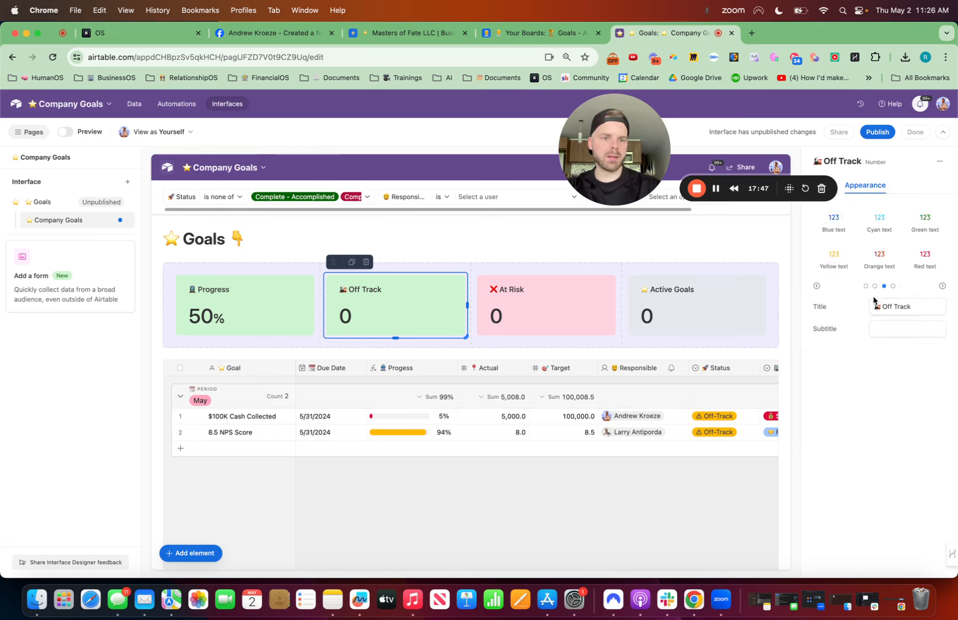
{"action": "left_click", "coordinate": [874, 286]}
{"action": "left_click", "coordinate": [833, 223]}
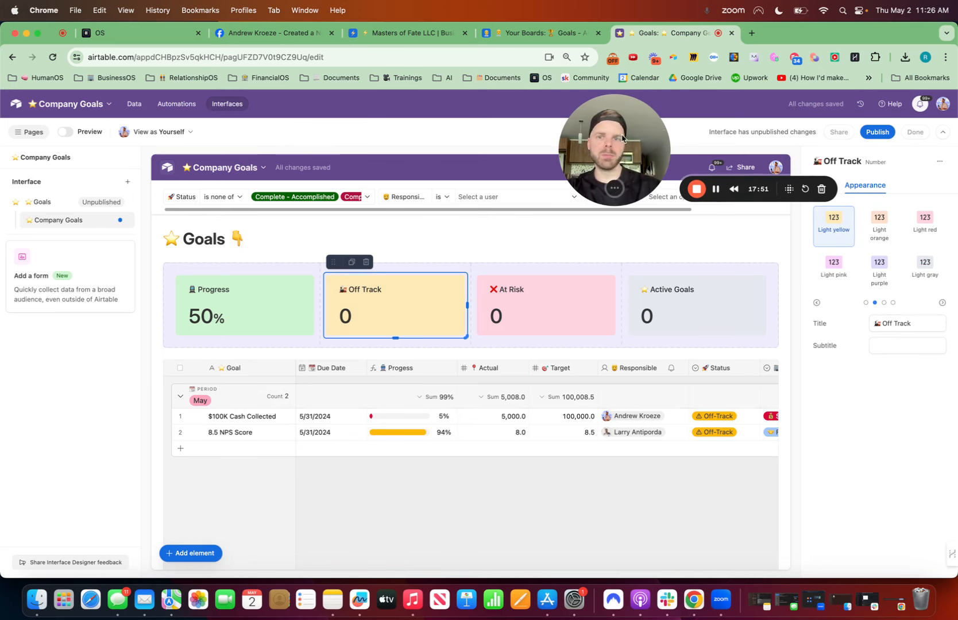
{"action": "left_click_drag", "start_coordinate": [587, 124], "coordinate": [27, 117]}
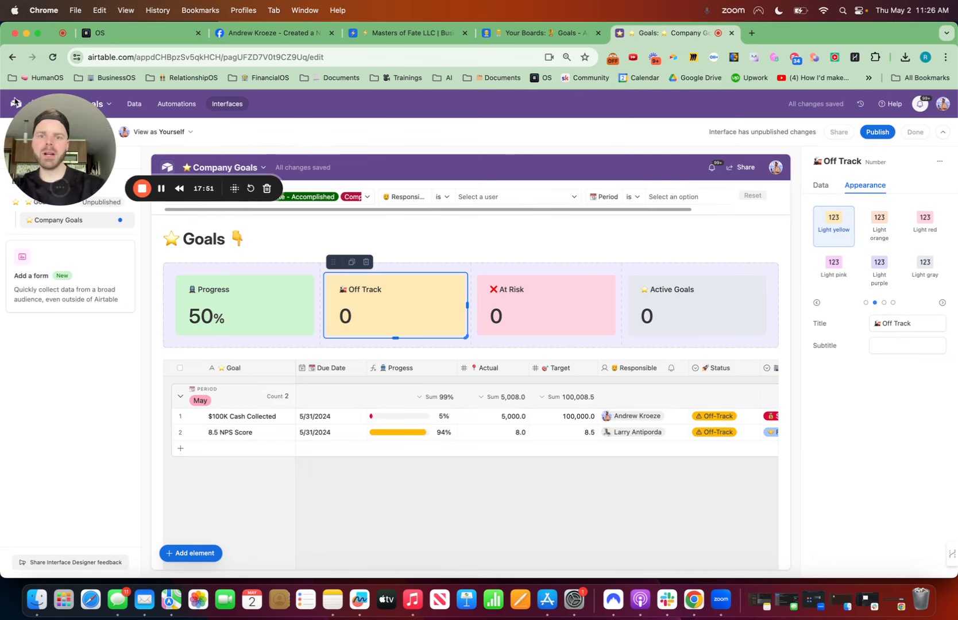
Step: Change the Off Track number's record condition to Status is Off-Track
{"action": "left_click", "coordinate": [820, 185]}
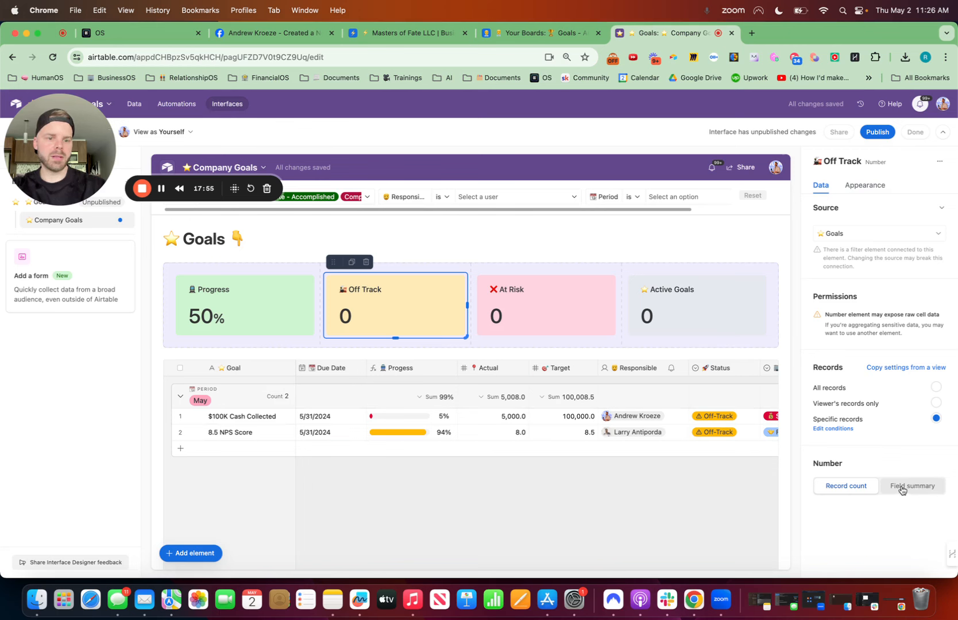
{"action": "left_click", "coordinate": [838, 429]}
{"action": "left_click", "coordinate": [652, 468]}
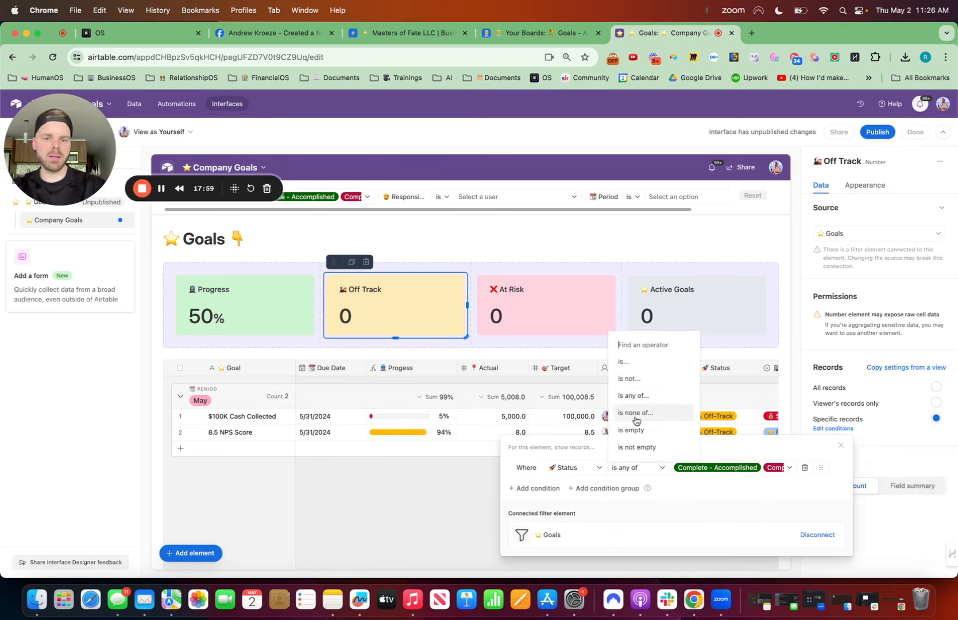
{"action": "left_click", "coordinate": [627, 367]}
{"action": "left_click", "coordinate": [722, 467]}
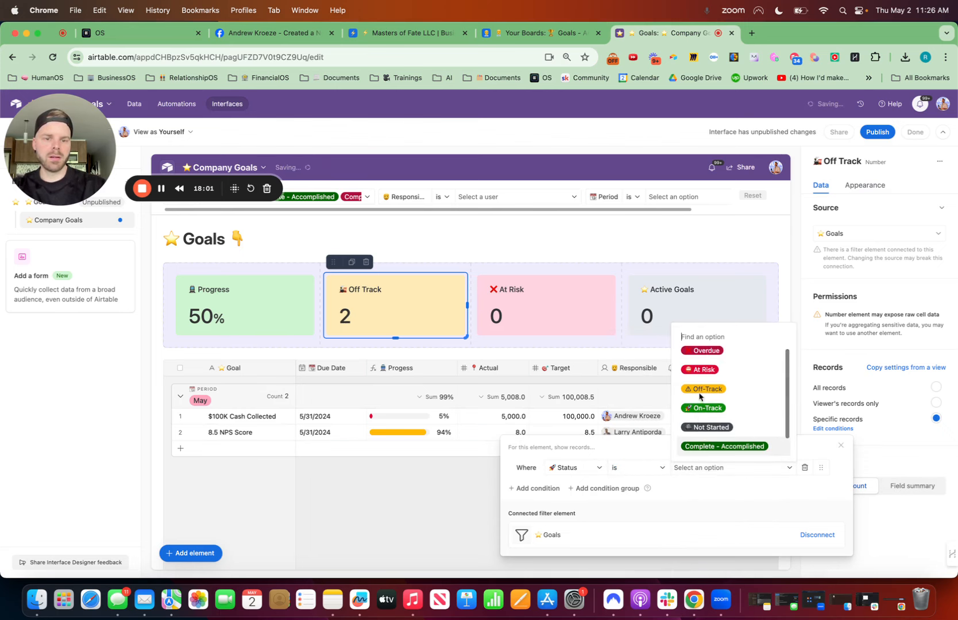
{"action": "left_click", "coordinate": [701, 386]}
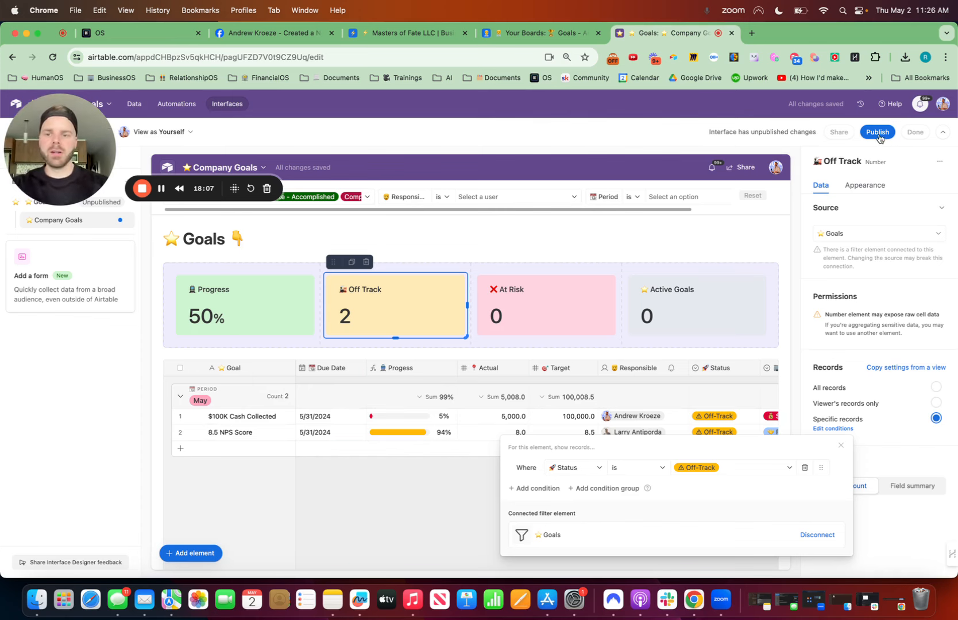
Step: Allow users to open record details from the goals grid, starting from the $100K Cash Collected goal
{"action": "left_click", "coordinate": [349, 502]}
{"action": "left_click", "coordinate": [199, 418]}
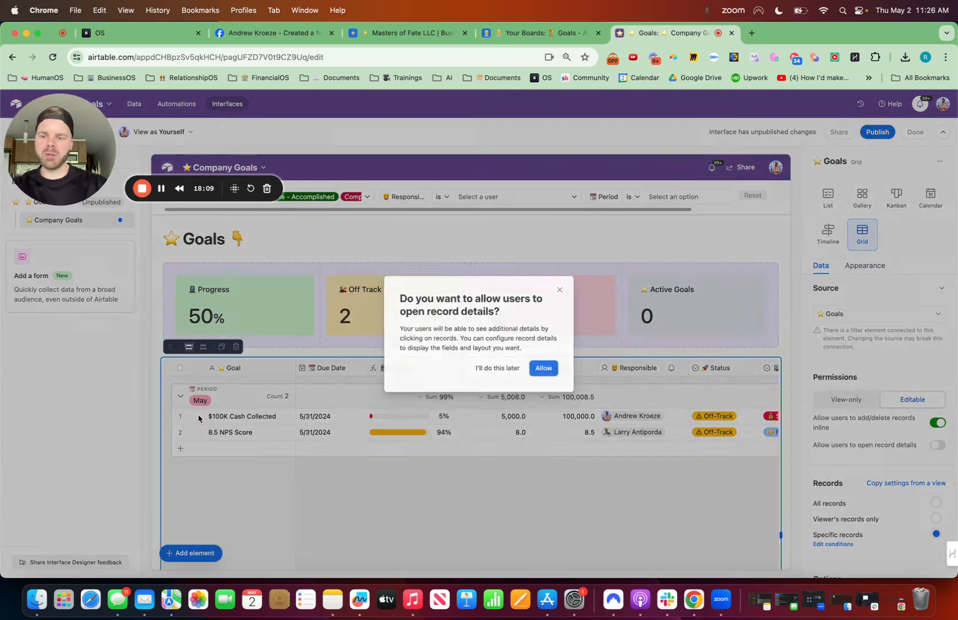
{"action": "left_click", "coordinate": [545, 369]}
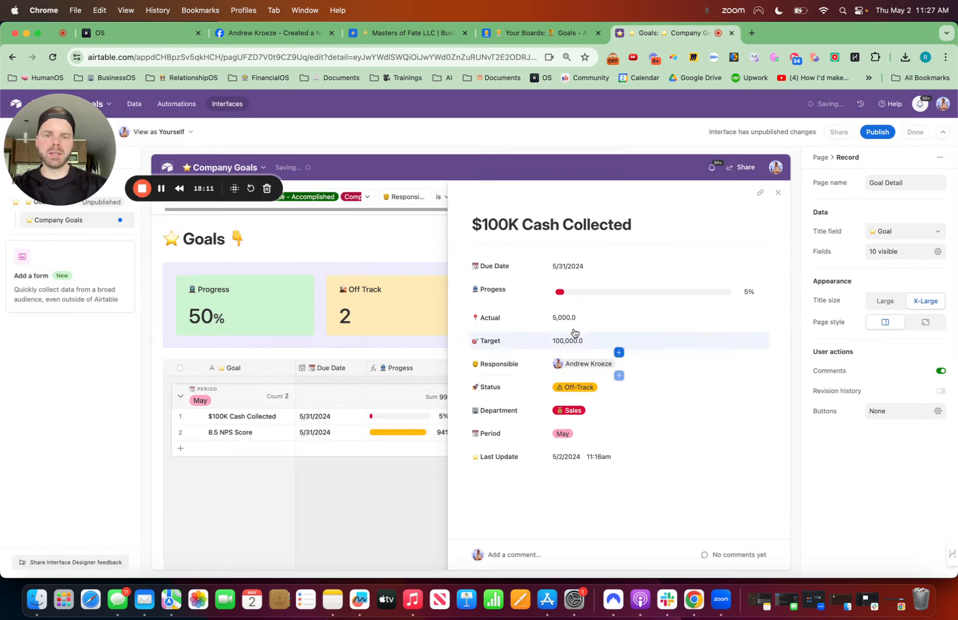
Step: Make the goal title, Due Date, Actual and Target fields editable in the record details
{"action": "left_click", "coordinate": [618, 267]}
{"action": "left_click", "coordinate": [936, 276]}
{"action": "left_click", "coordinate": [675, 234]}
{"action": "left_click", "coordinate": [613, 326]}
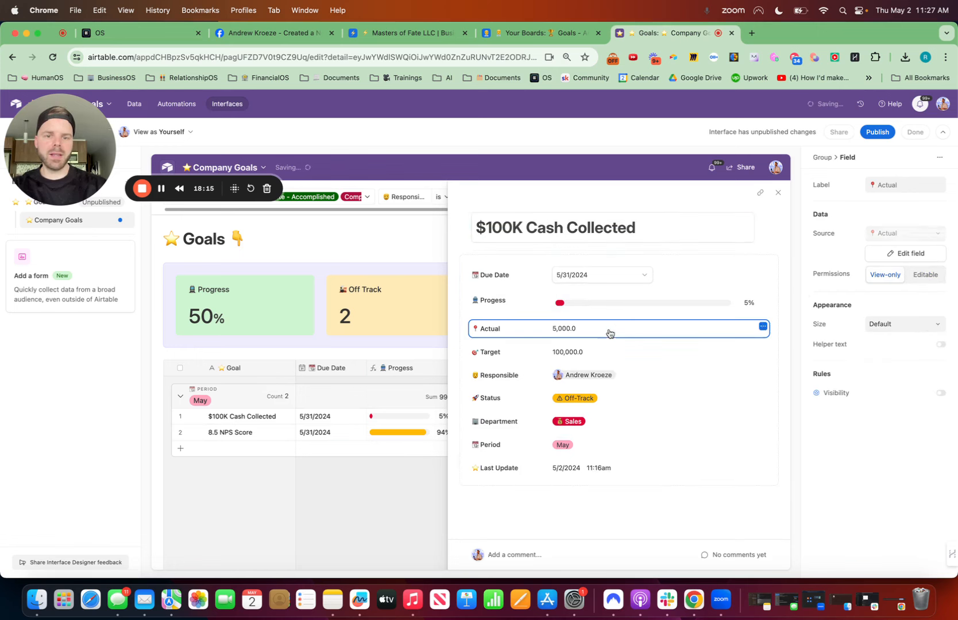
{"action": "left_click", "coordinate": [926, 274]}
{"action": "left_click", "coordinate": [629, 361]}
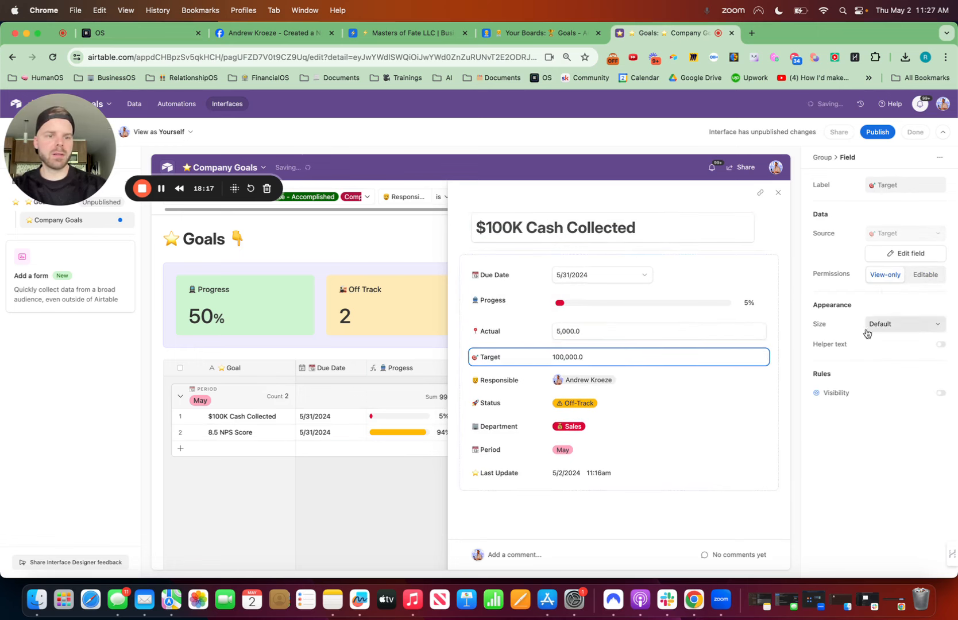
{"action": "left_click", "coordinate": [920, 275]}
Step: Make the Responsible, Status, Department and Period fields editable in the record details
{"action": "left_click", "coordinate": [645, 388]}
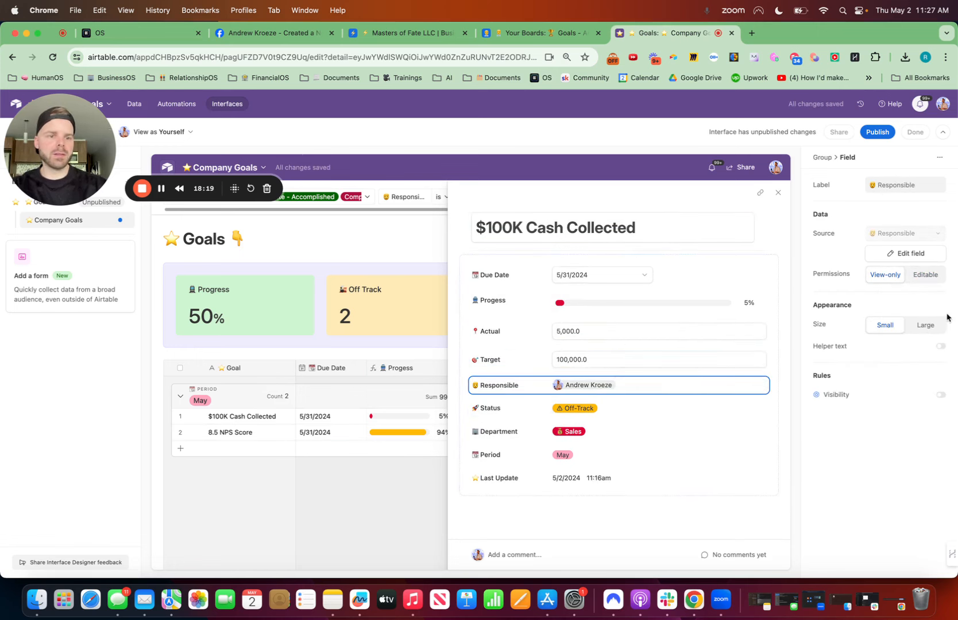
{"action": "left_click", "coordinate": [925, 275]}
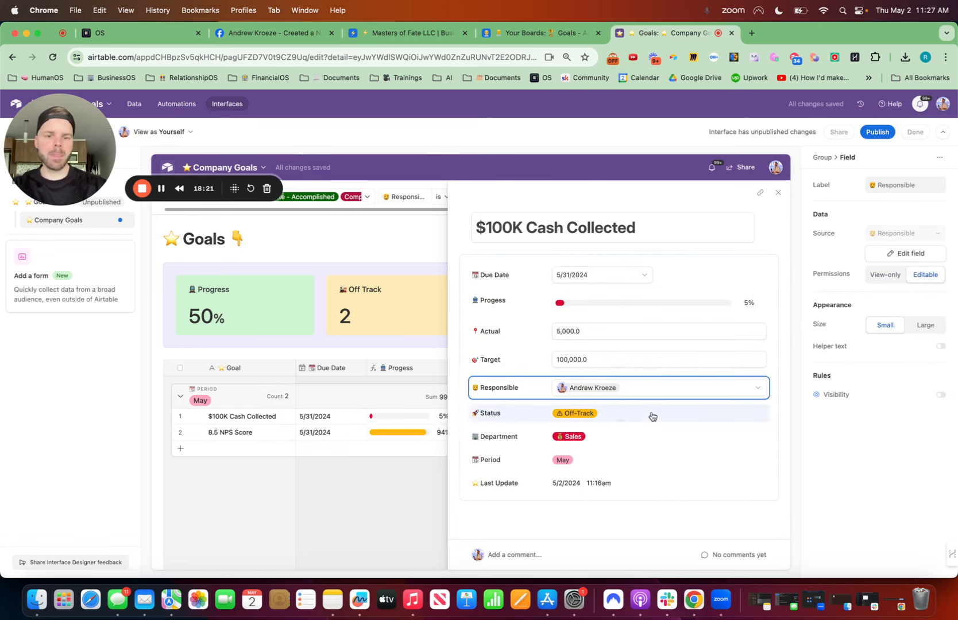
{"action": "left_click", "coordinate": [650, 415]}
{"action": "left_click", "coordinate": [926, 275]}
{"action": "left_click", "coordinate": [684, 443]}
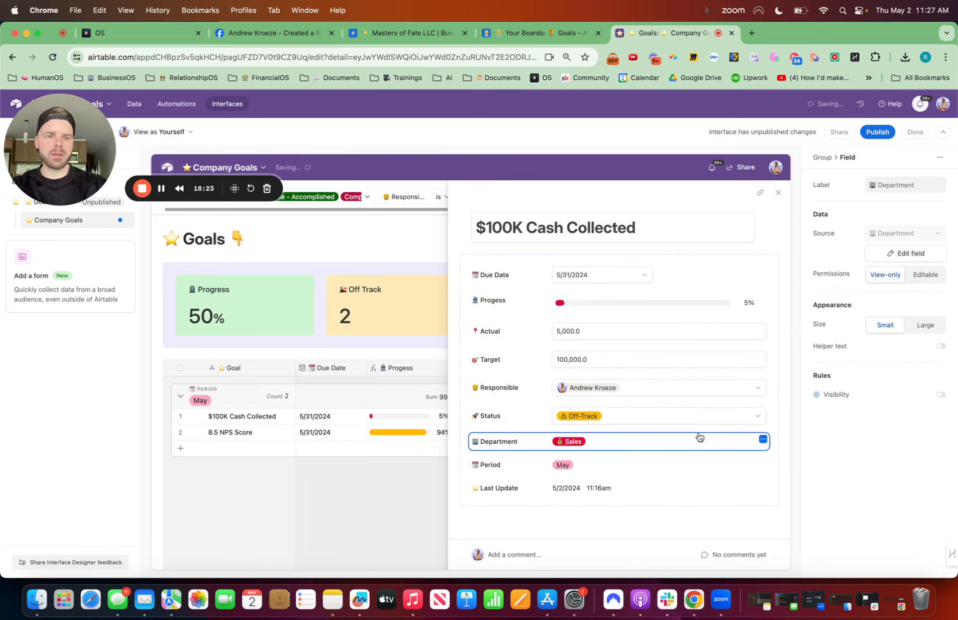
{"action": "left_click", "coordinate": [920, 274]}
{"action": "left_click", "coordinate": [644, 469]}
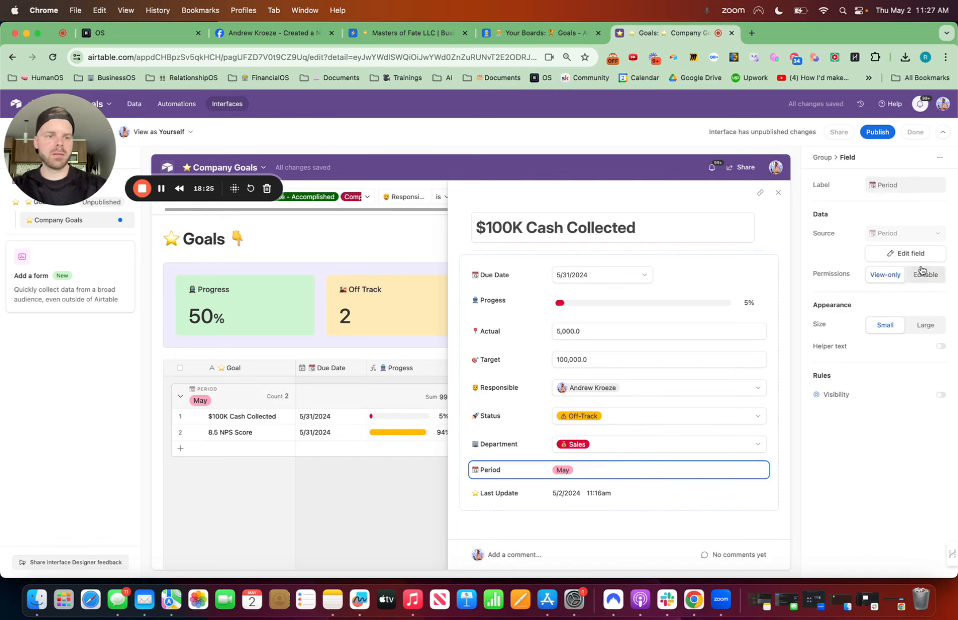
{"action": "left_click", "coordinate": [926, 275]}
{"action": "left_click", "coordinate": [660, 499]}
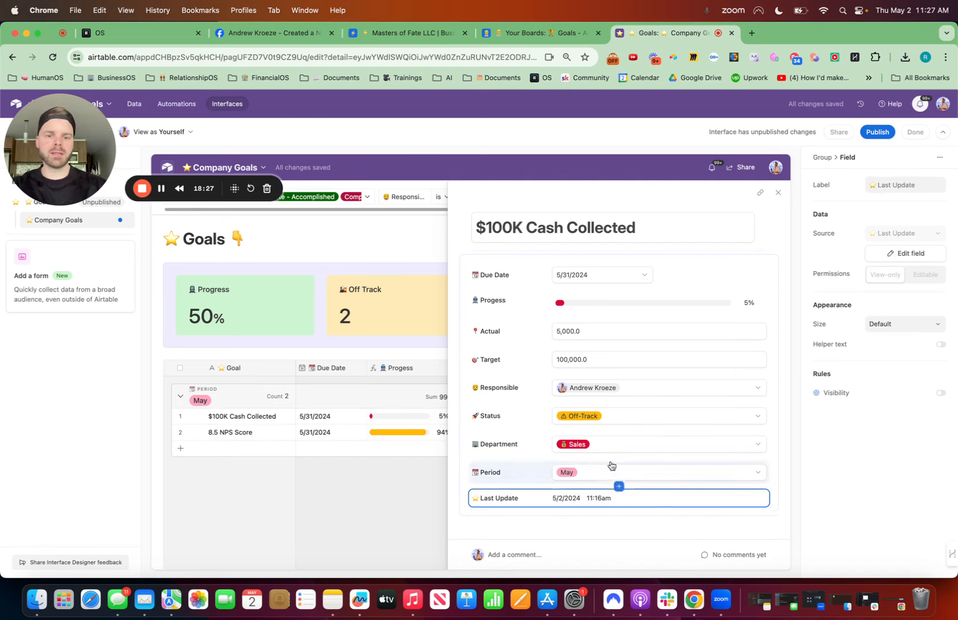
Step: Create a long text field named "📝 Notes" below Last Update, with rich text formatting enabled
{"action": "scroll", "coordinate": [635, 381], "scroll_direction": "down", "scroll_amount": 1}
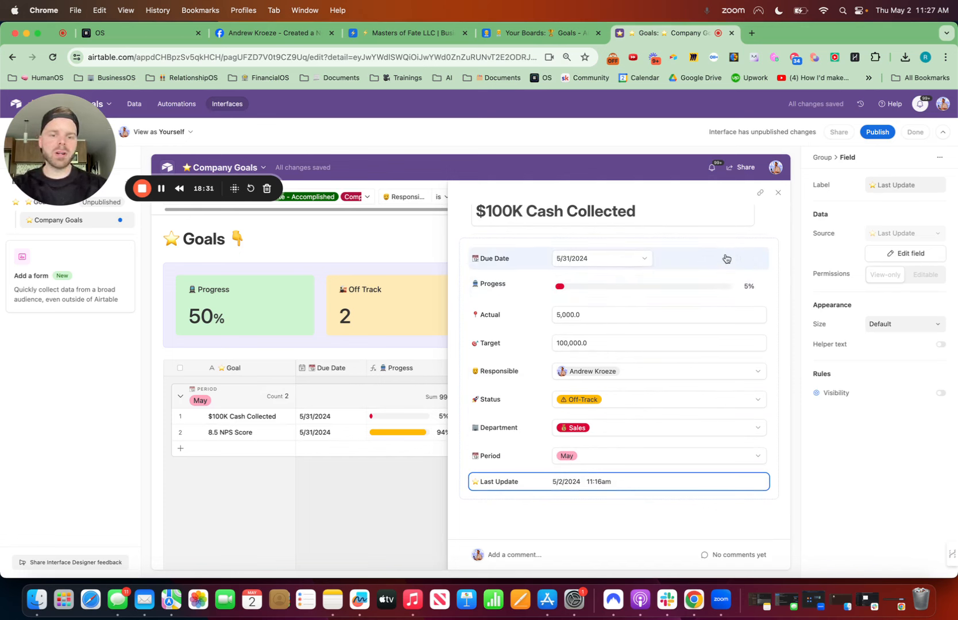
{"action": "left_click", "coordinate": [619, 493]}
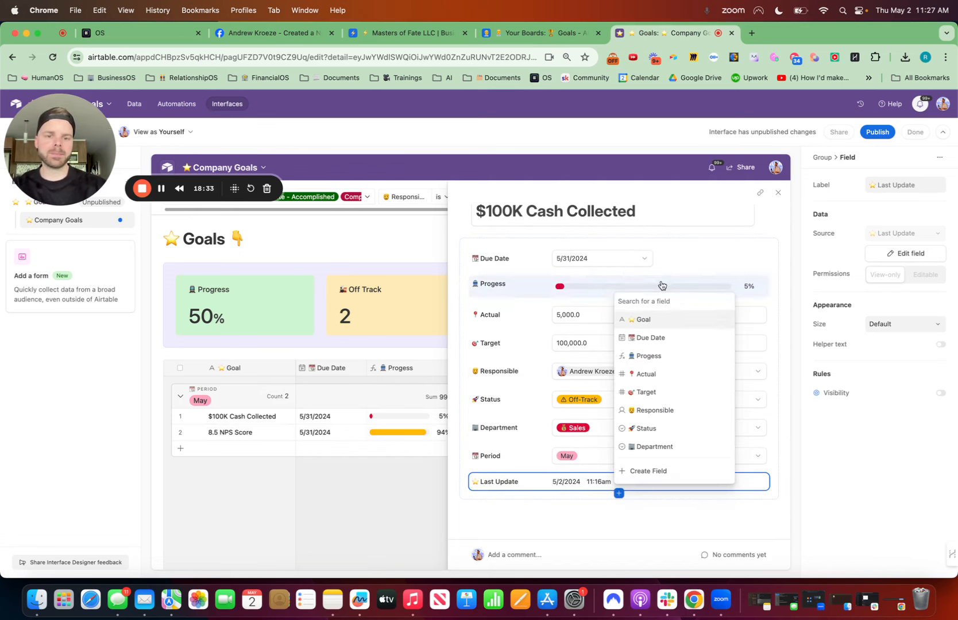
{"action": "left_click", "coordinate": [647, 470]}
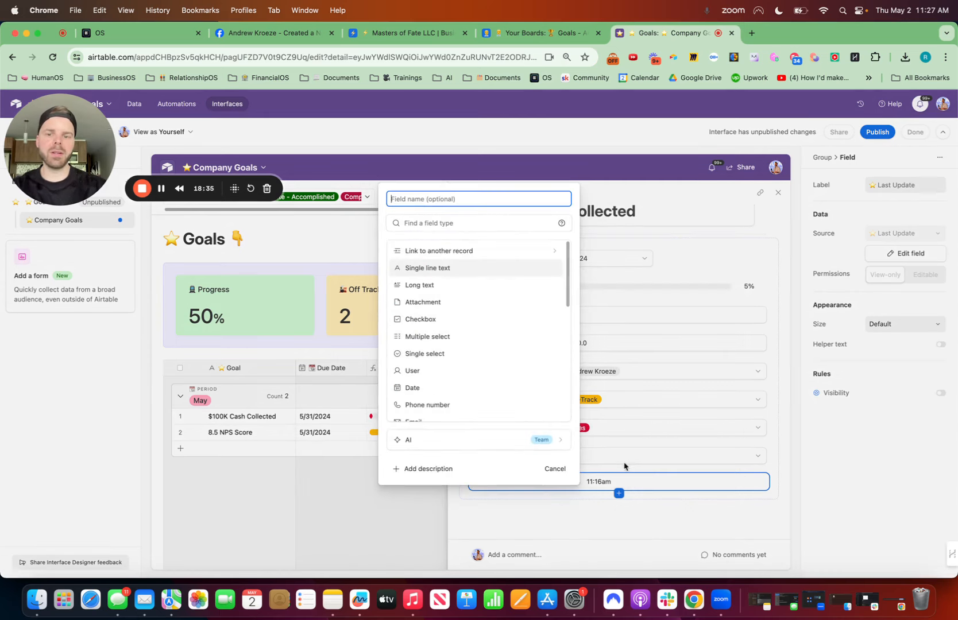
{"action": "key", "text": "ctrl+super+space"}
{"action": "type", "text": "write"}
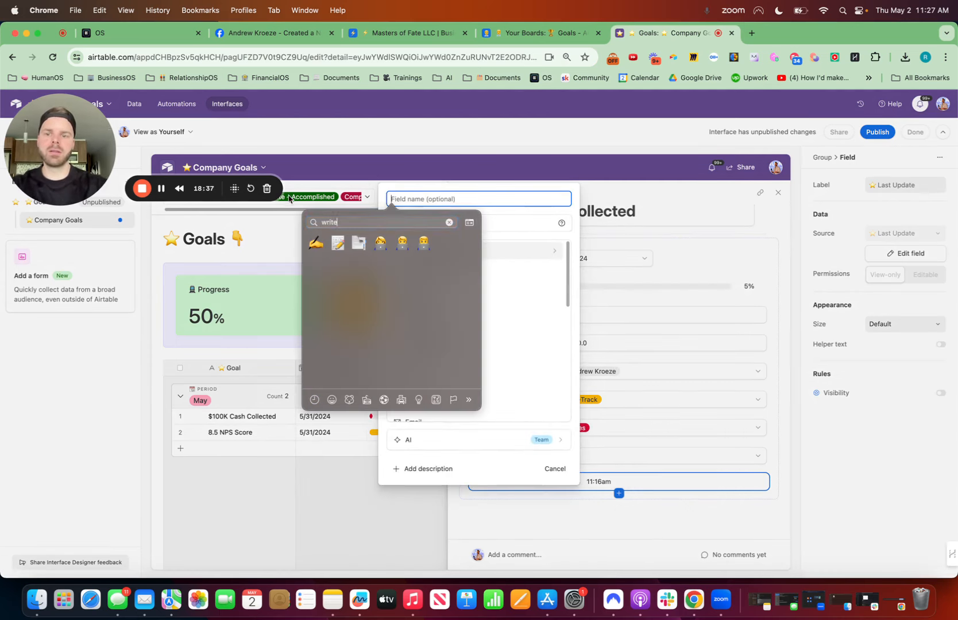
{"action": "key", "text": "Return"}
{"action": "type", "text": "Notes"}
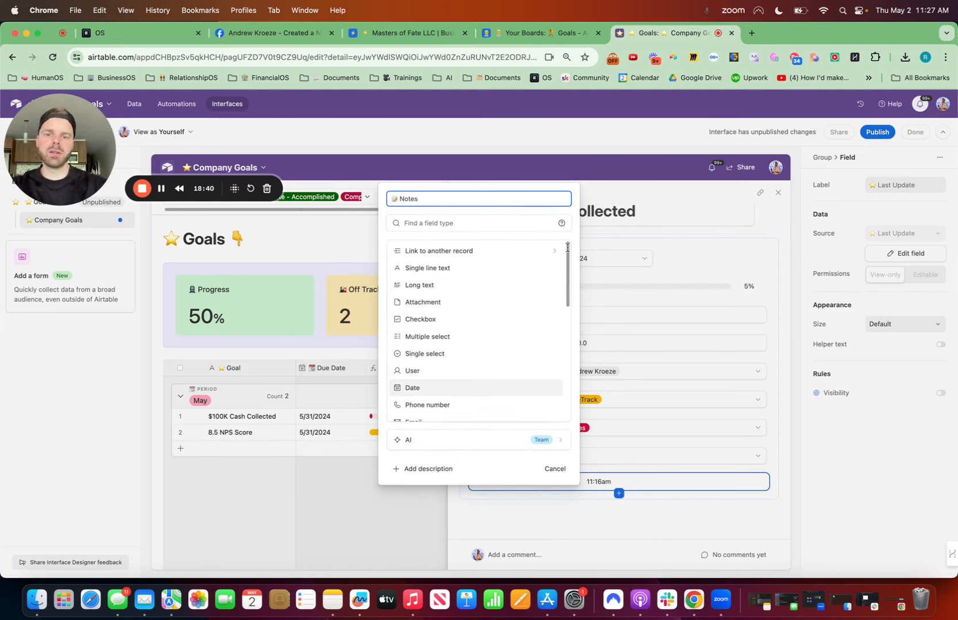
{"action": "left_click", "coordinate": [443, 224]}
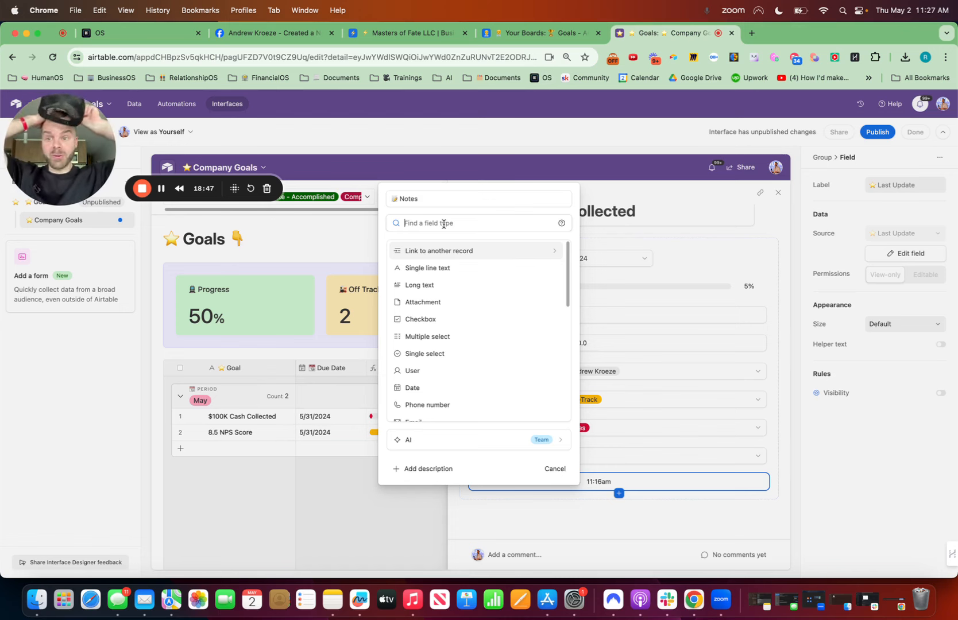
{"action": "left_click", "coordinate": [429, 285]}
{"action": "left_click", "coordinate": [365, 331]}
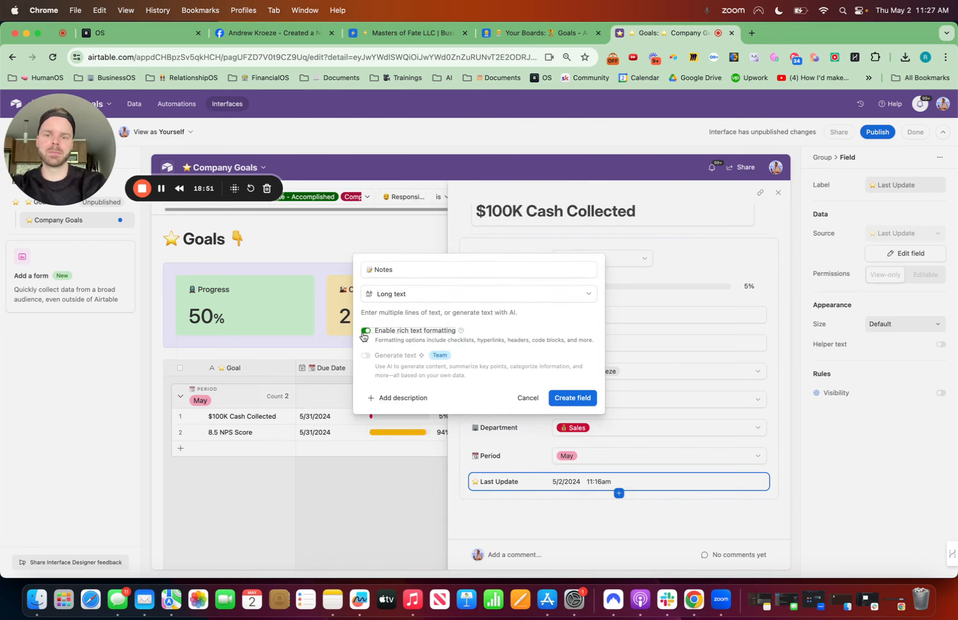
{"action": "left_click", "coordinate": [588, 409]}
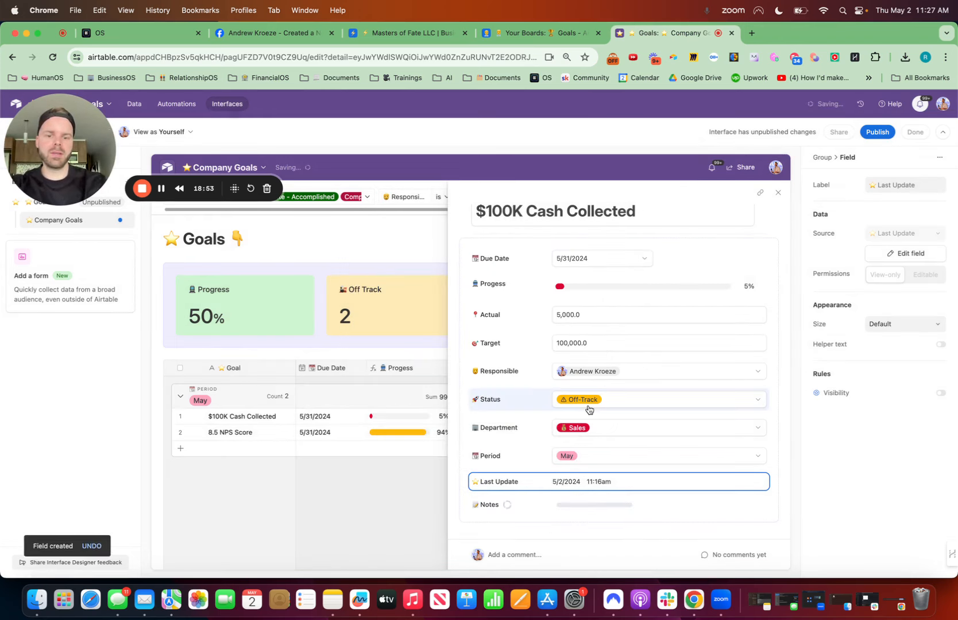
Step: Make the Notes field editable and close the record details
{"action": "scroll", "coordinate": [626, 474], "scroll_direction": "down", "scroll_amount": 1}
{"action": "left_click", "coordinate": [624, 482]}
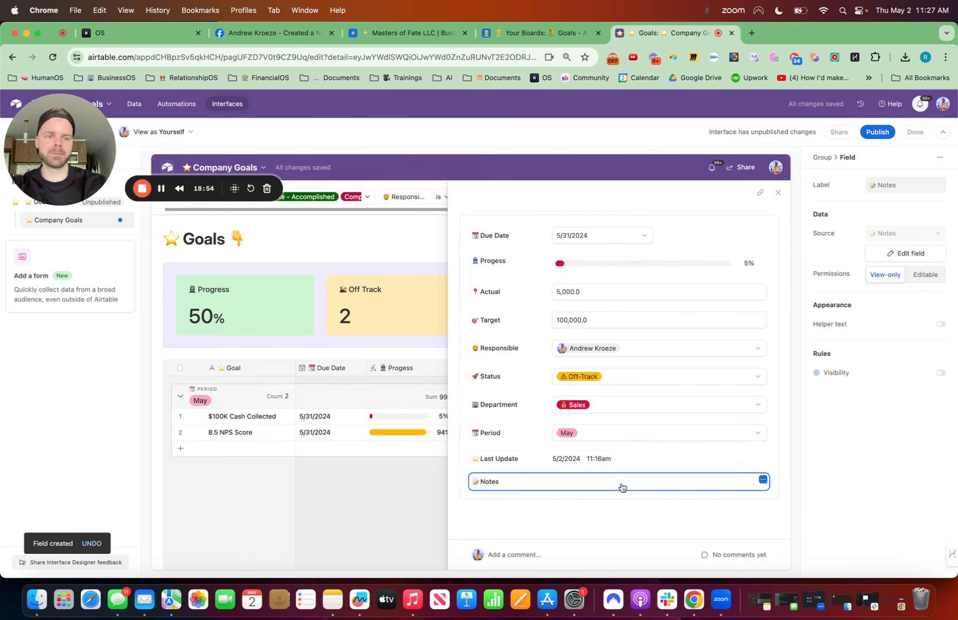
{"action": "left_click", "coordinate": [925, 274]}
{"action": "left_click", "coordinate": [778, 192]}
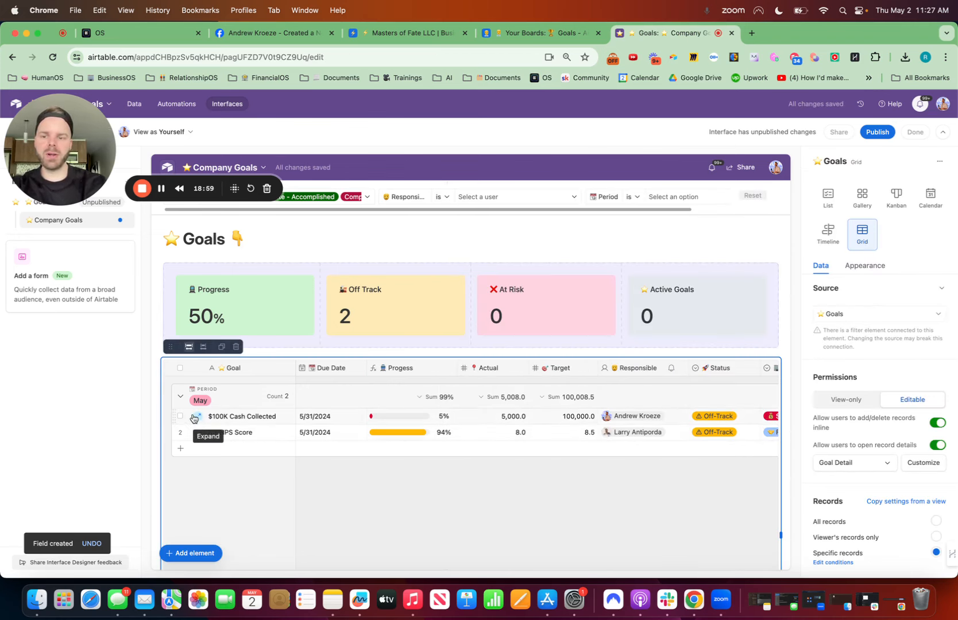
Step: Reopen the $100K Cash Collected record and create a checkbox field named "📲 Send to Slack" below Notes
{"action": "left_click", "coordinate": [193, 419]}
{"action": "scroll", "coordinate": [563, 436], "scroll_direction": "down", "scroll_amount": 2}
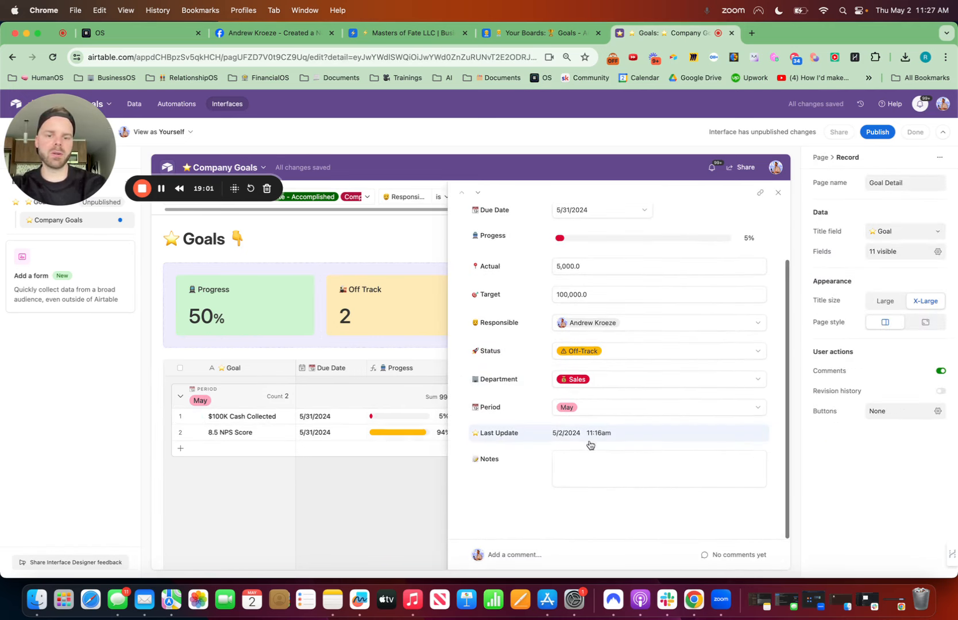
{"action": "left_click", "coordinate": [618, 493]}
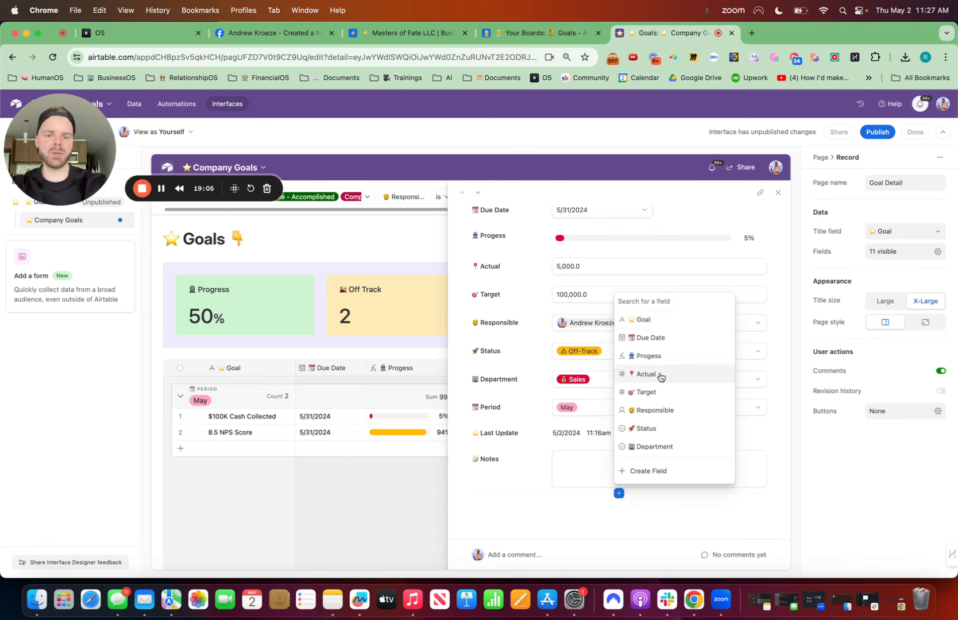
{"action": "left_click", "coordinate": [654, 471]}
{"action": "key", "text": "ctrl+super+space"}
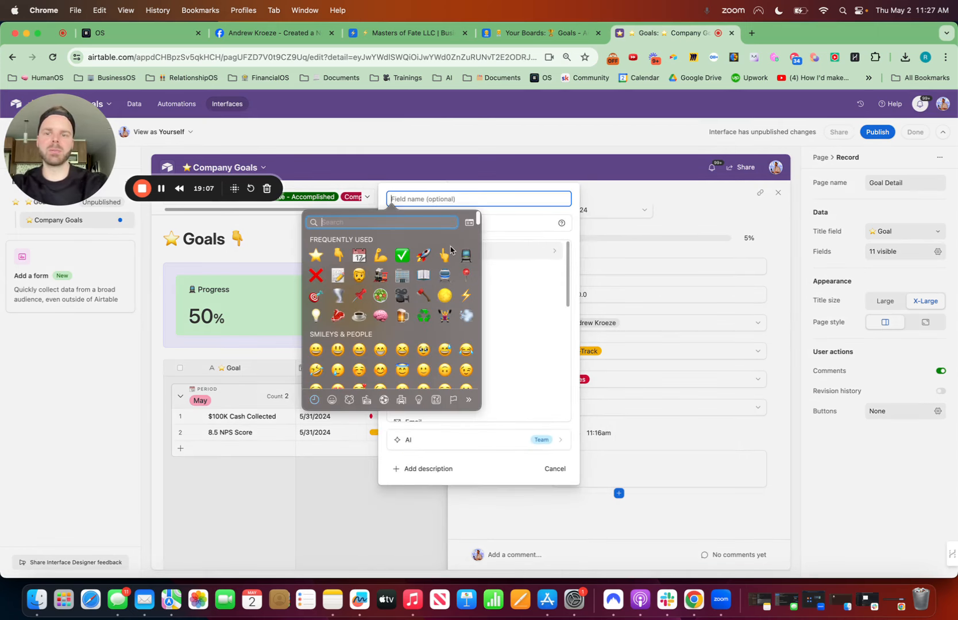
{"action": "type", "text": "phone"}
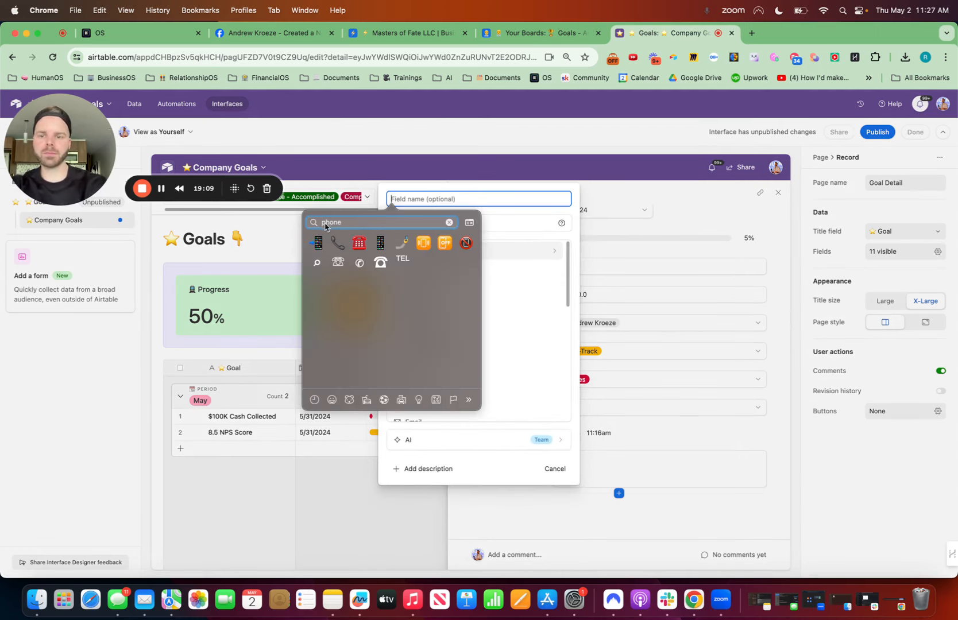
{"action": "left_click", "coordinate": [318, 244]}
{"action": "type", "text": "SE"}
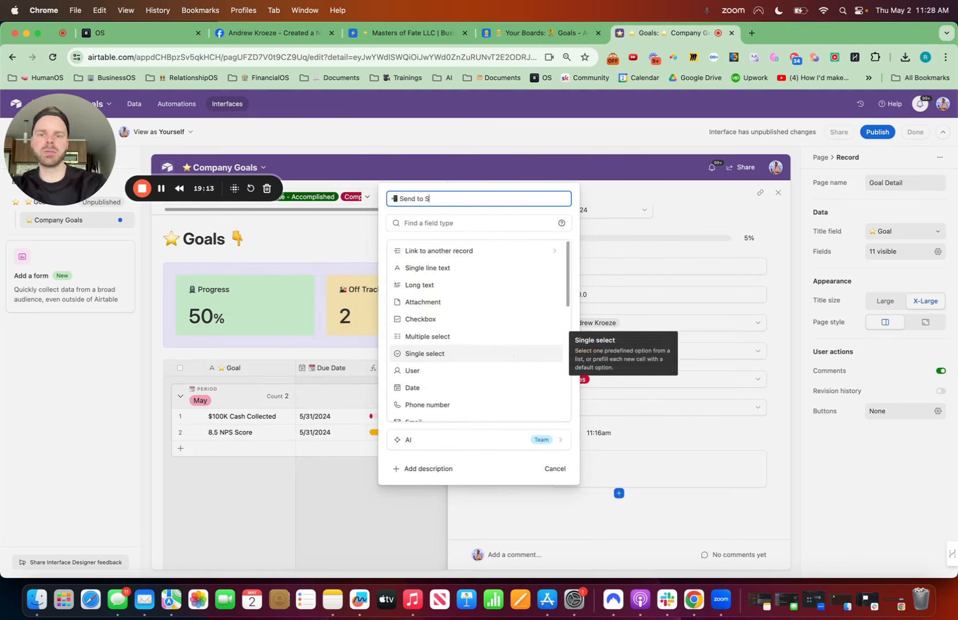
{"action": "left_click", "coordinate": [406, 227]}
{"action": "type", "text": "check"}
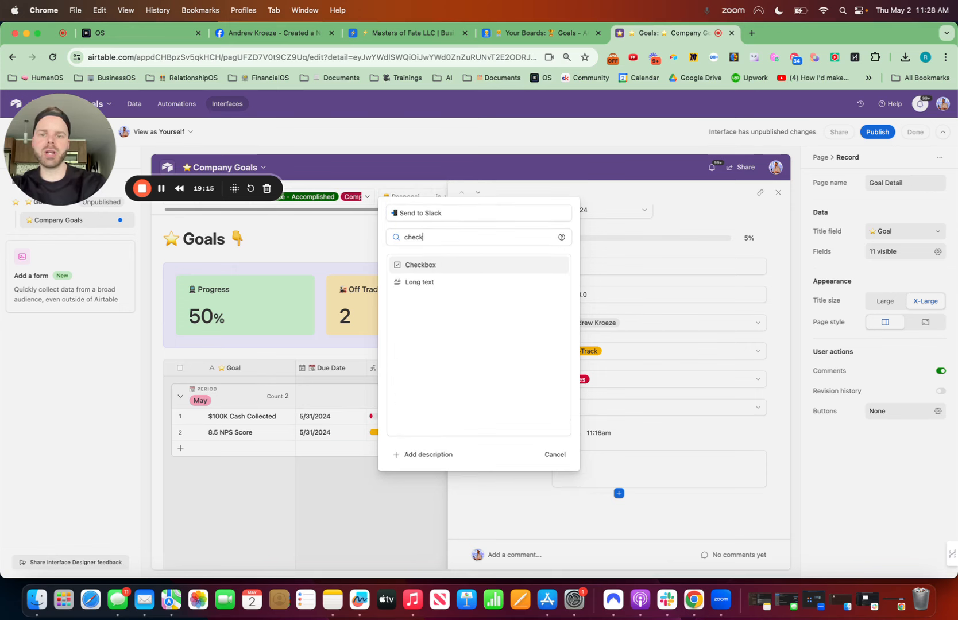
{"action": "left_click", "coordinate": [420, 264]}
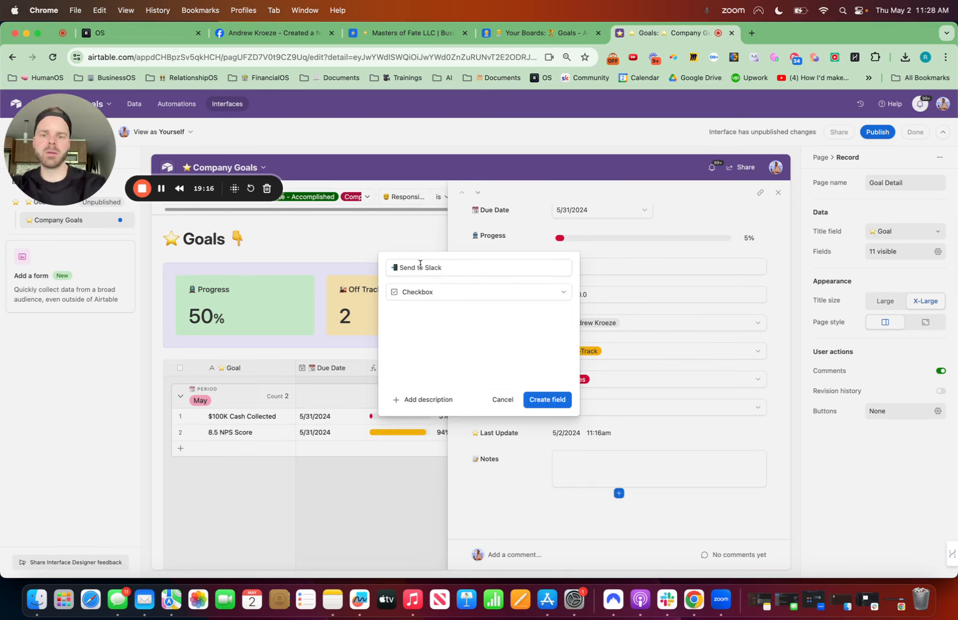
{"action": "left_click", "coordinate": [547, 400]}
Step: Make the Send to Slack field editable and close the record details
{"action": "left_click", "coordinate": [580, 508]}
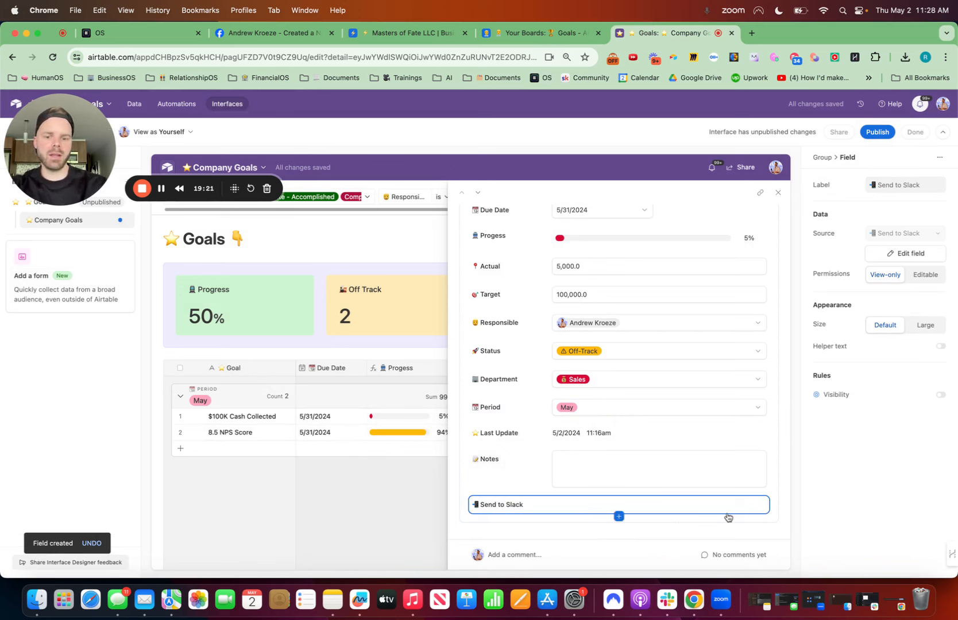
{"action": "left_click", "coordinate": [924, 276]}
{"action": "left_click", "coordinate": [777, 193]}
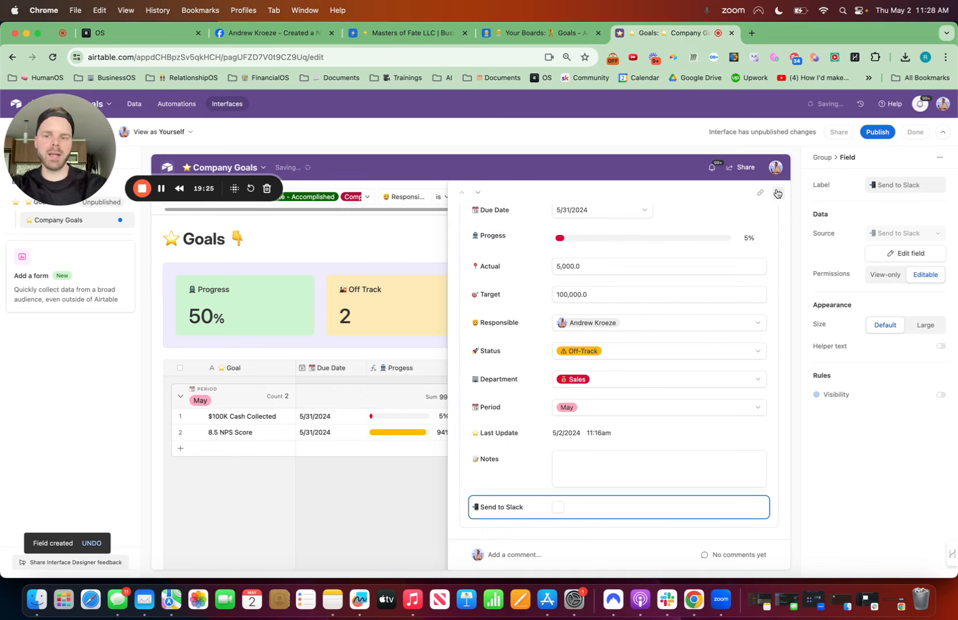
Step: Show the hidden Notes and Send to Slack fields in the goals grid
{"action": "scroll", "coordinate": [890, 461], "scroll_direction": "down", "scroll_amount": 2}
{"action": "scroll", "coordinate": [889, 460], "scroll_direction": "down", "scroll_amount": 5}
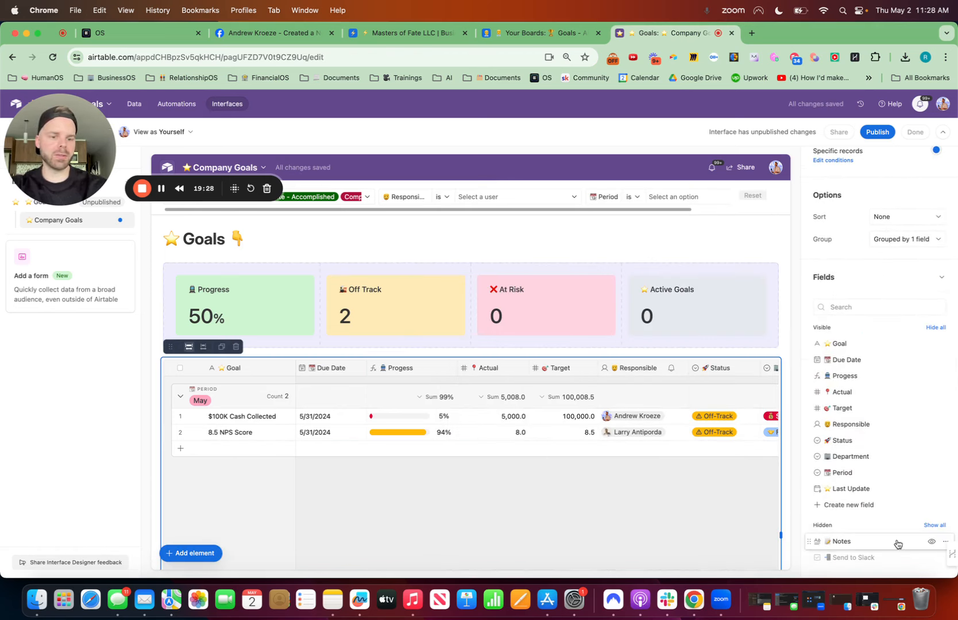
{"action": "left_click", "coordinate": [931, 542]}
{"action": "left_click", "coordinate": [930, 558]}
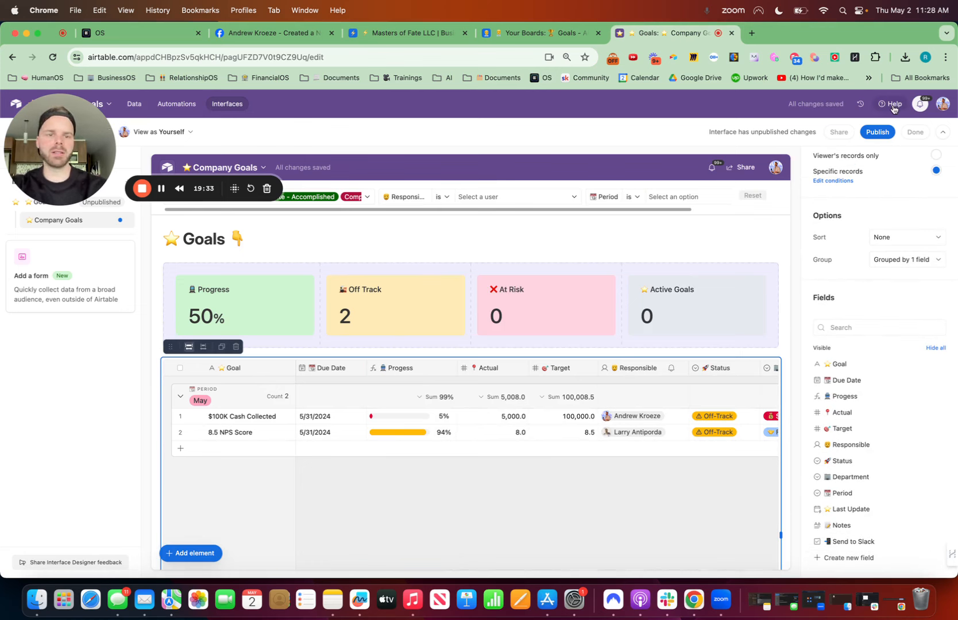
Step: Duplicate the Company Goals page within the Goals interface
{"action": "left_click_drag", "start_coordinate": [68, 128], "coordinate": [906, 166]}
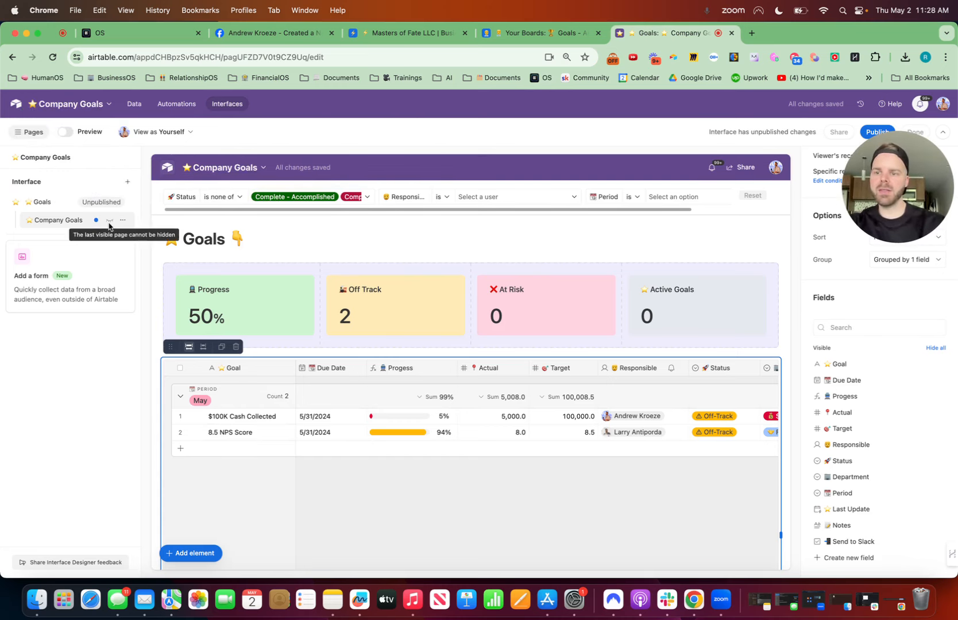
{"action": "left_click", "coordinate": [121, 221]}
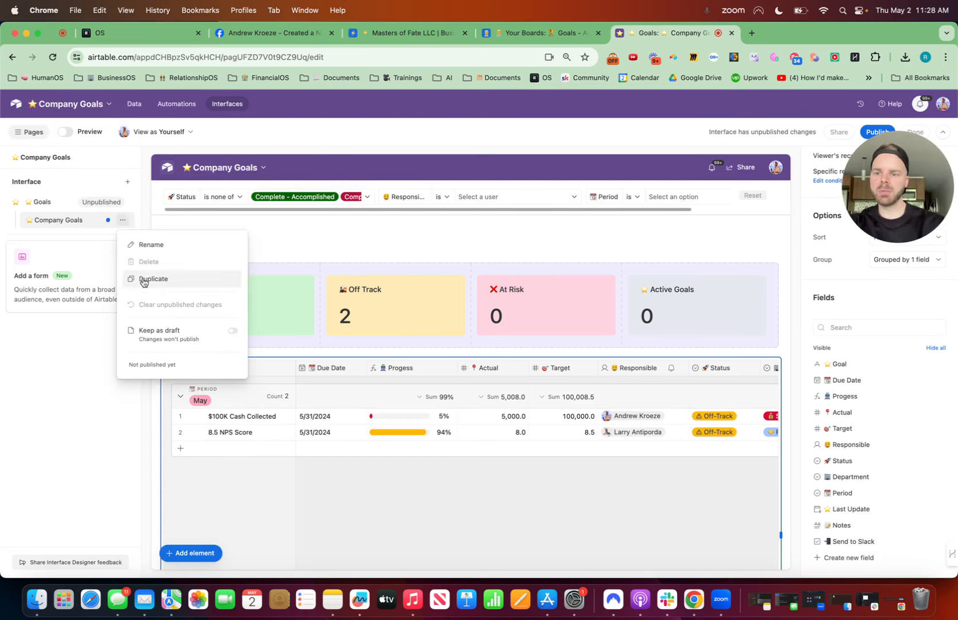
{"action": "left_click", "coordinate": [144, 280]}
{"action": "left_click", "coordinate": [583, 380]}
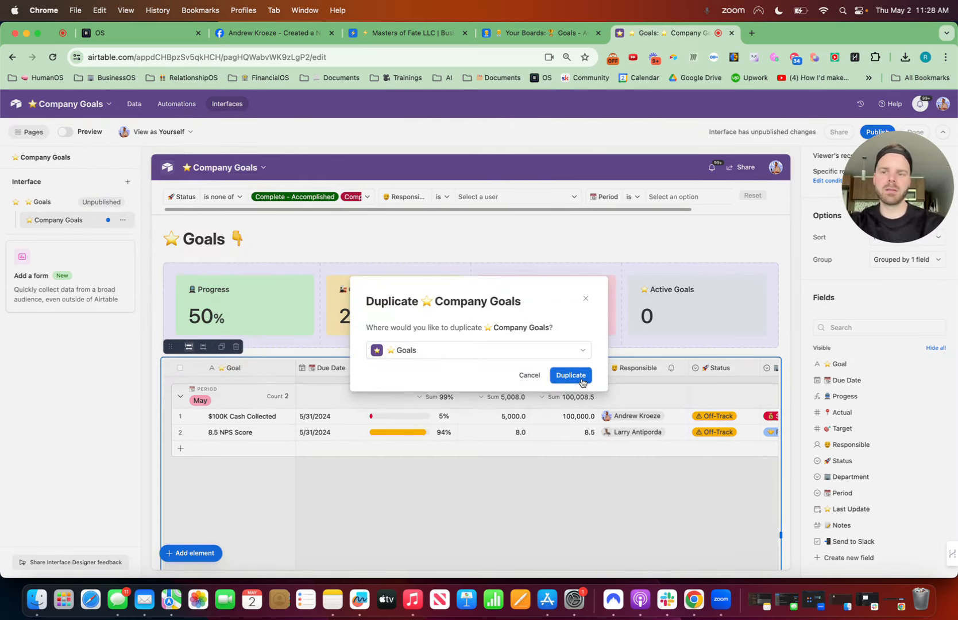
Step: Rename the duplicated Company Goals page to "Your Goals" with a man emoji in front
{"action": "left_click", "coordinate": [123, 237]}
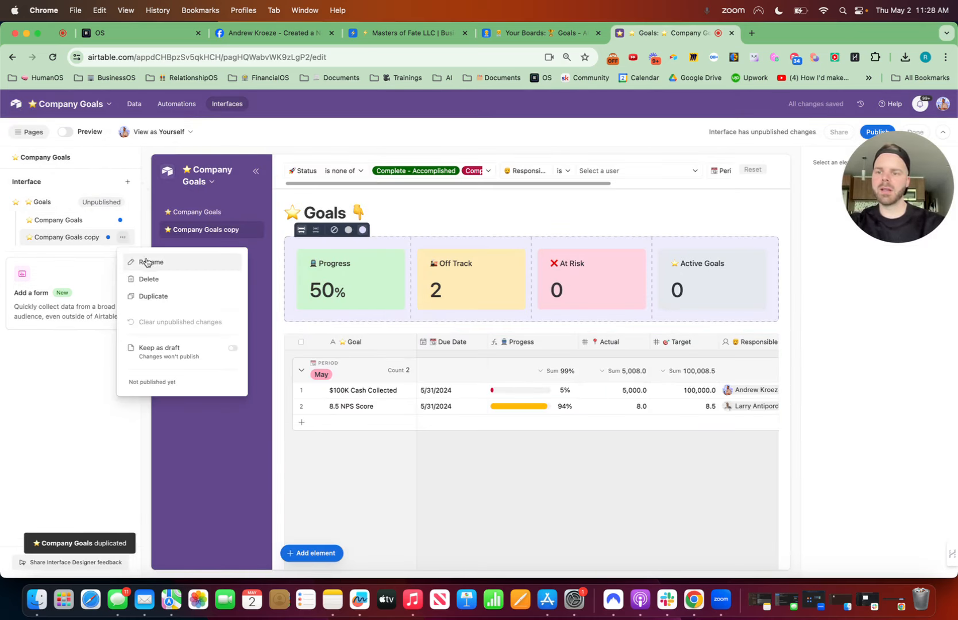
{"action": "left_click", "coordinate": [149, 264]}
{"action": "key", "text": "ctrl+super+space"}
{"action": "type", "text": ",an"}
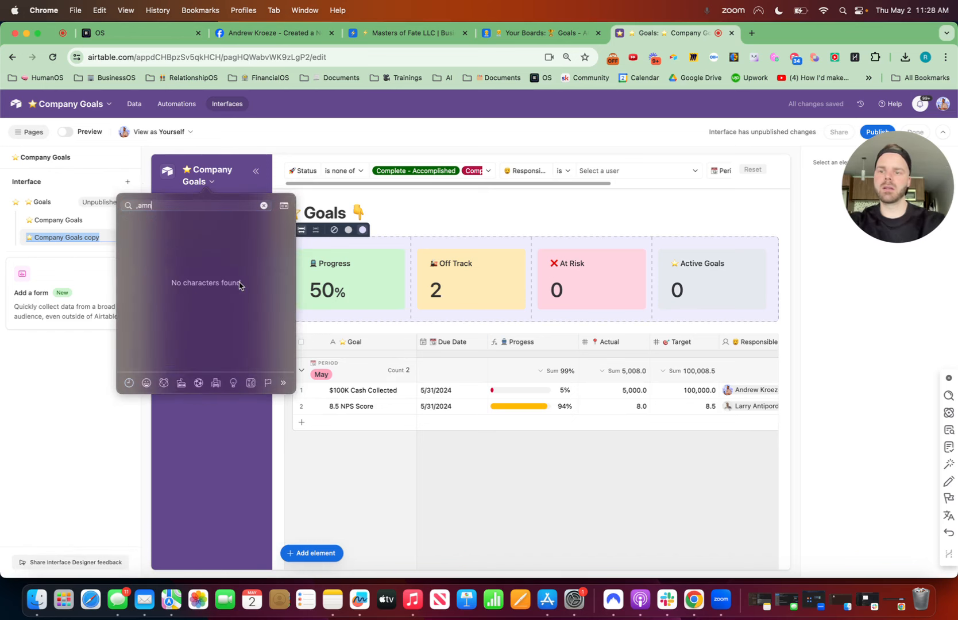
{"action": "key", "text": "BackSpace"}
{"action": "key", "text": "BackSpace"}
{"action": "key", "text": "BackSpace"}
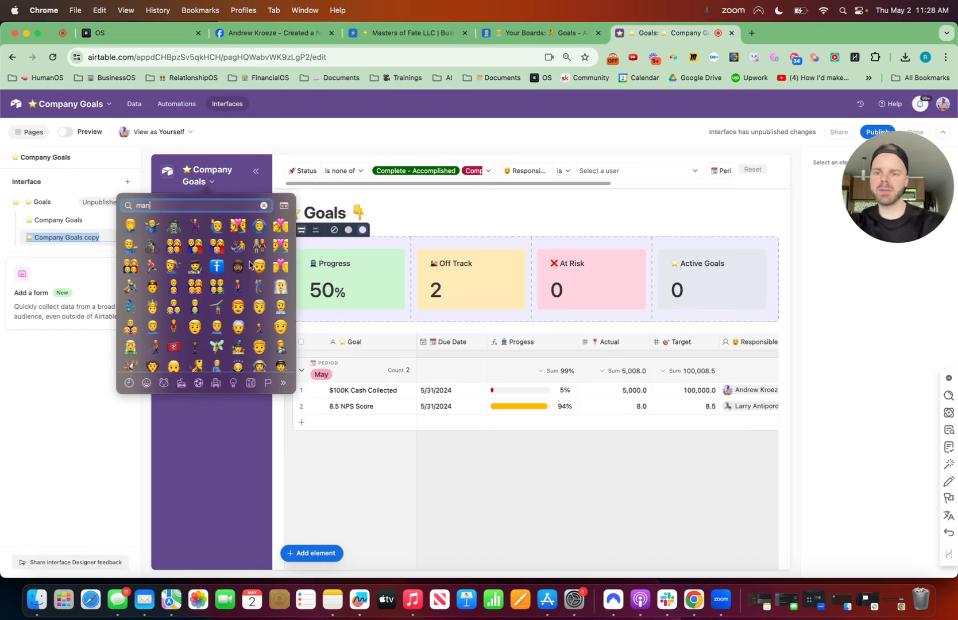
{"action": "left_click", "coordinate": [261, 265]}
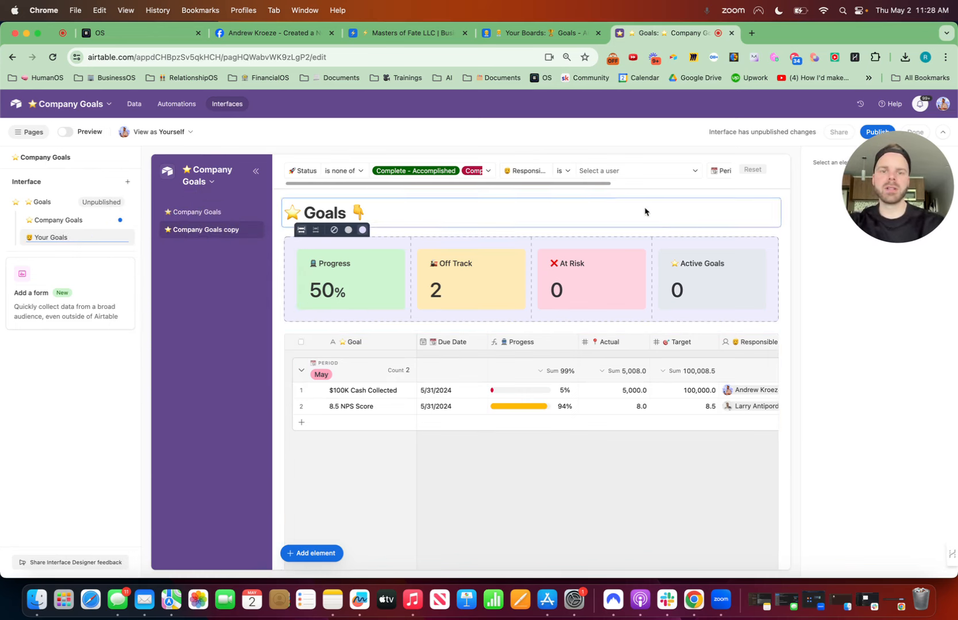
Step: Set the Responsible condition of the filter on the Your Goals page to Current user
{"action": "left_click", "coordinate": [614, 177]}
{"action": "left_click", "coordinate": [899, 457]}
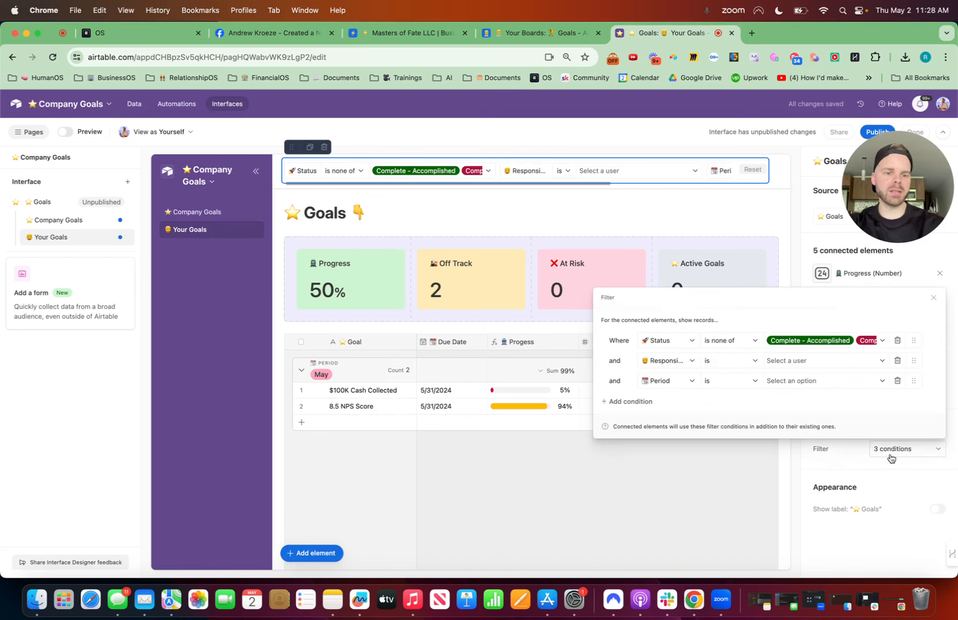
{"action": "left_click", "coordinate": [804, 367]}
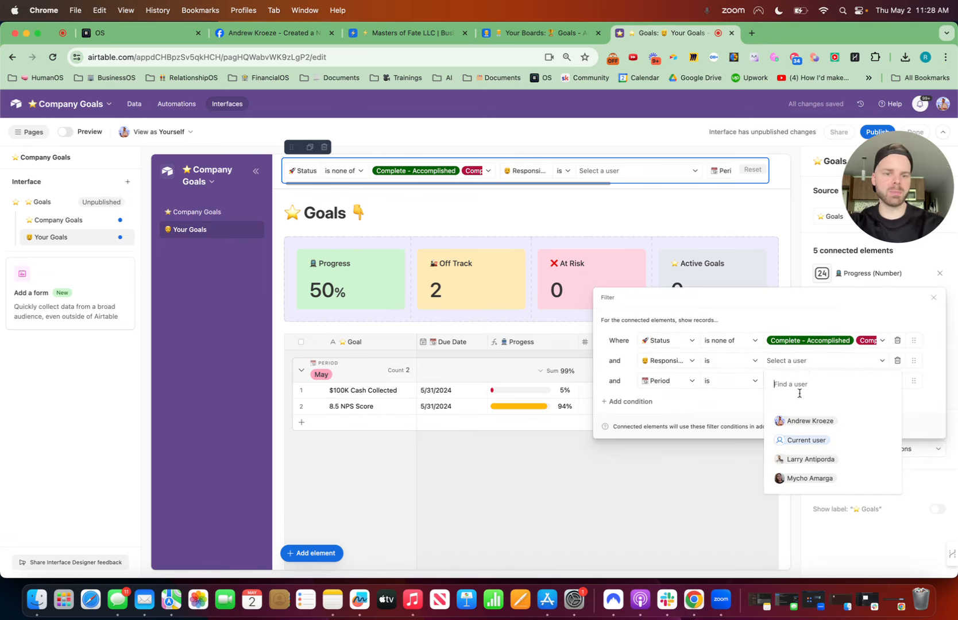
{"action": "left_click", "coordinate": [814, 441]}
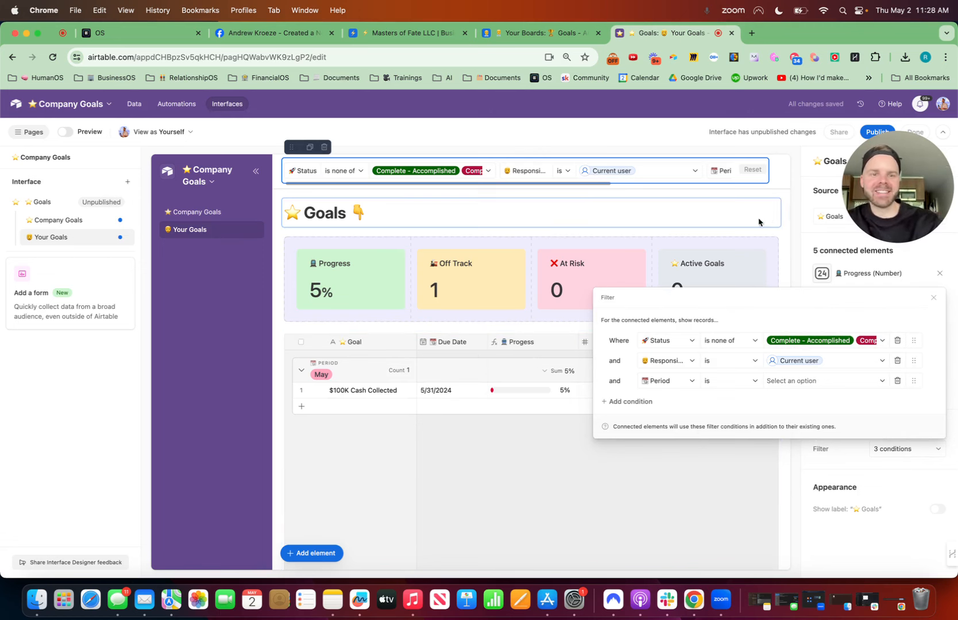
Step: Publish the Goals interface and dismiss the offer to share it with users
{"action": "left_click", "coordinate": [870, 132]}
{"action": "left_click", "coordinate": [576, 389]}
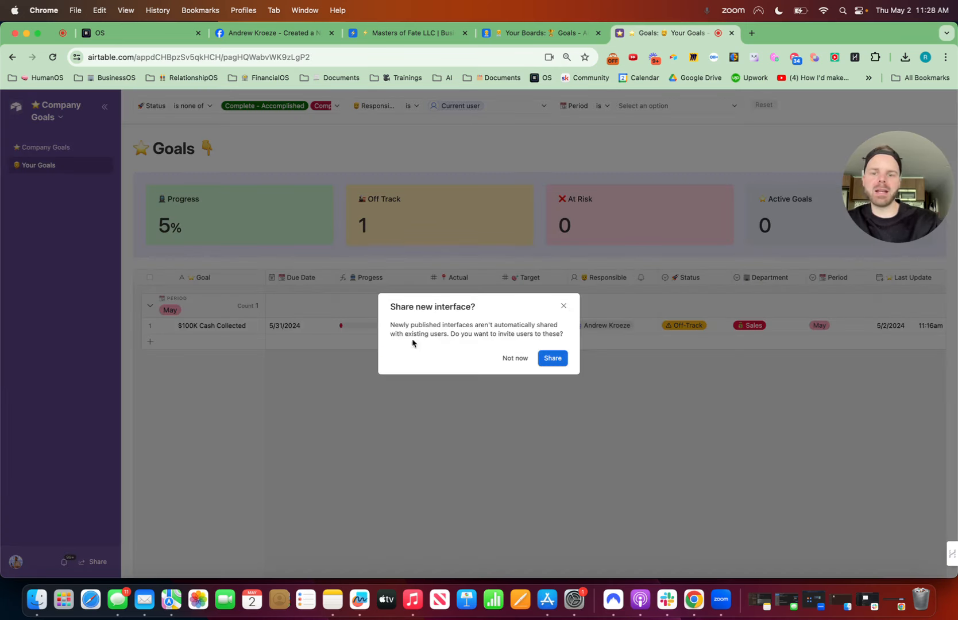
{"action": "left_click", "coordinate": [562, 308]}
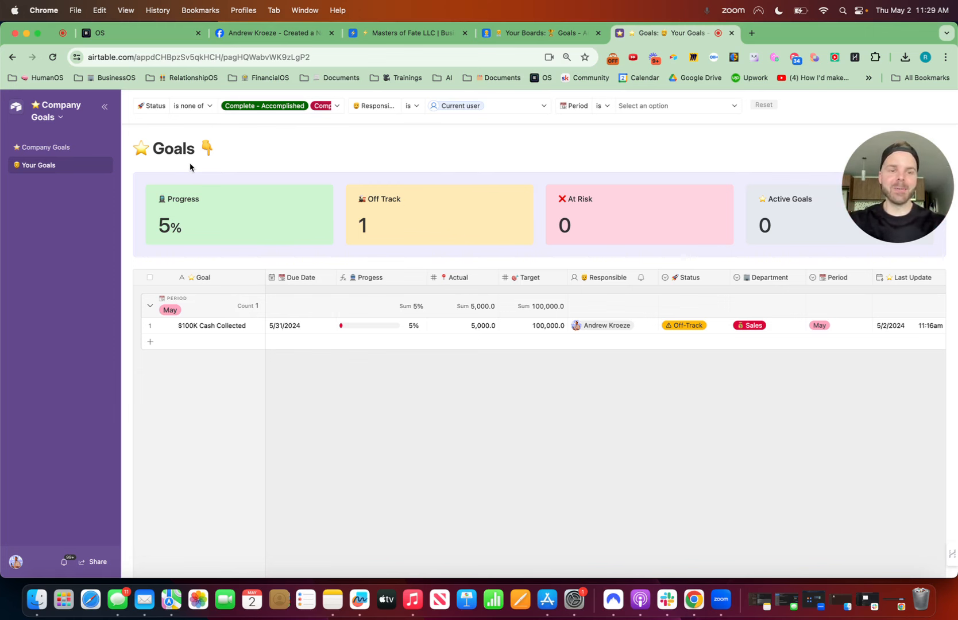
Step: Return to editing, go to the base's automations and add a "When record matches conditions" trigger
{"action": "left_click", "coordinate": [60, 118]}
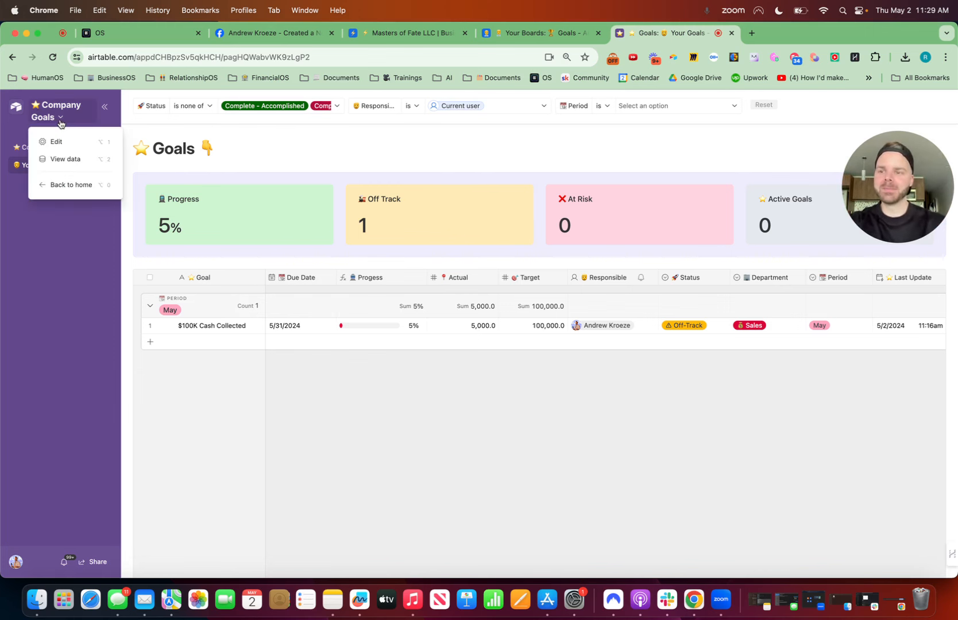
{"action": "left_click", "coordinate": [68, 148]}
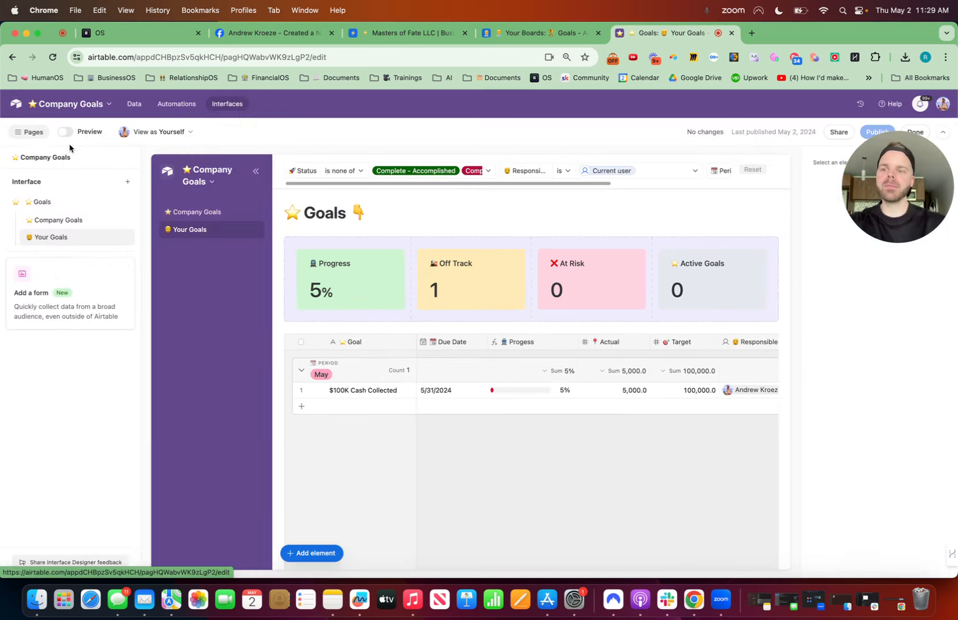
{"action": "left_click", "coordinate": [192, 107]}
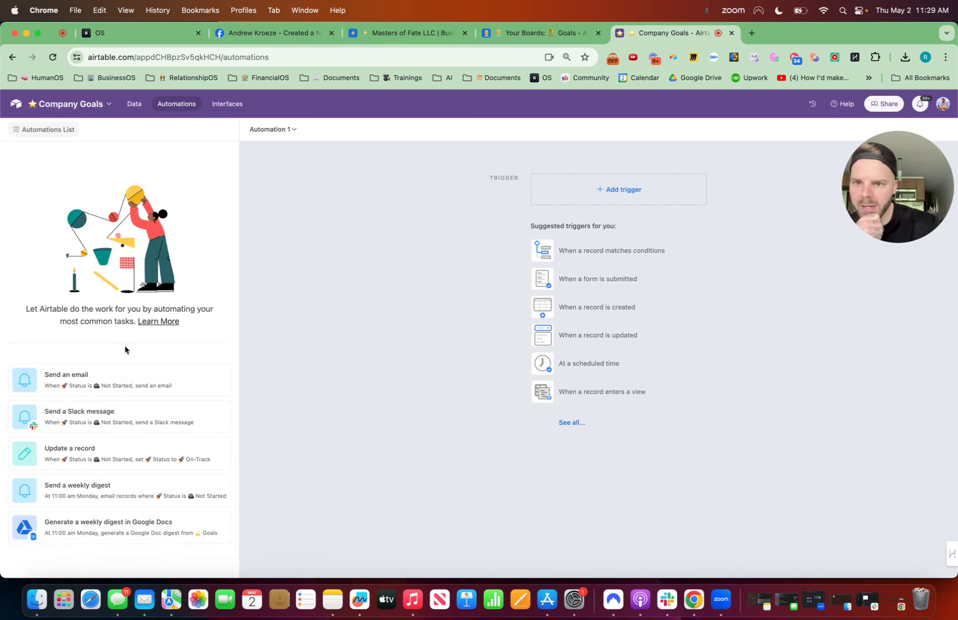
{"action": "left_click", "coordinate": [629, 198]}
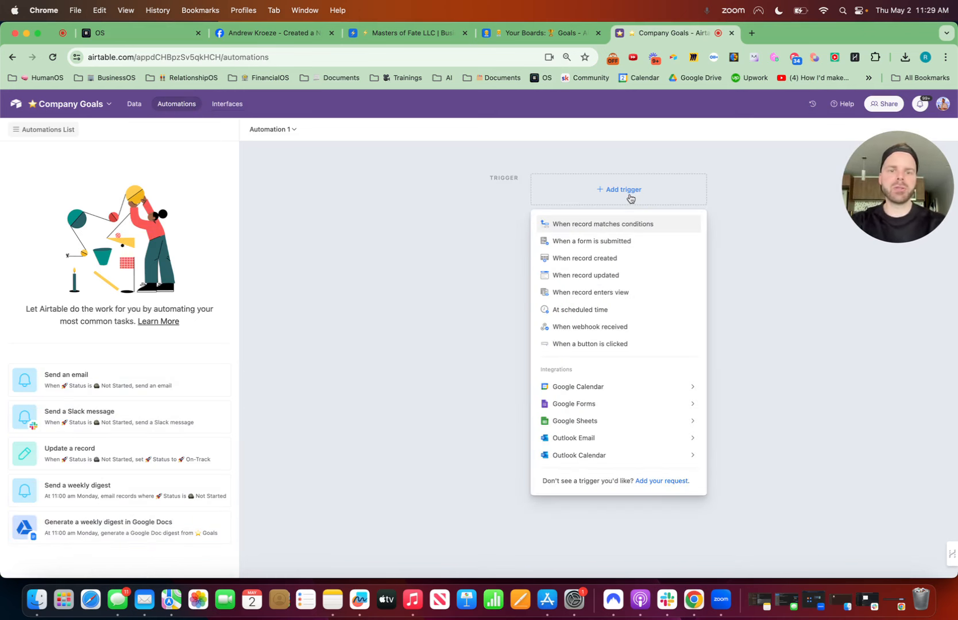
{"action": "left_click", "coordinate": [617, 223]}
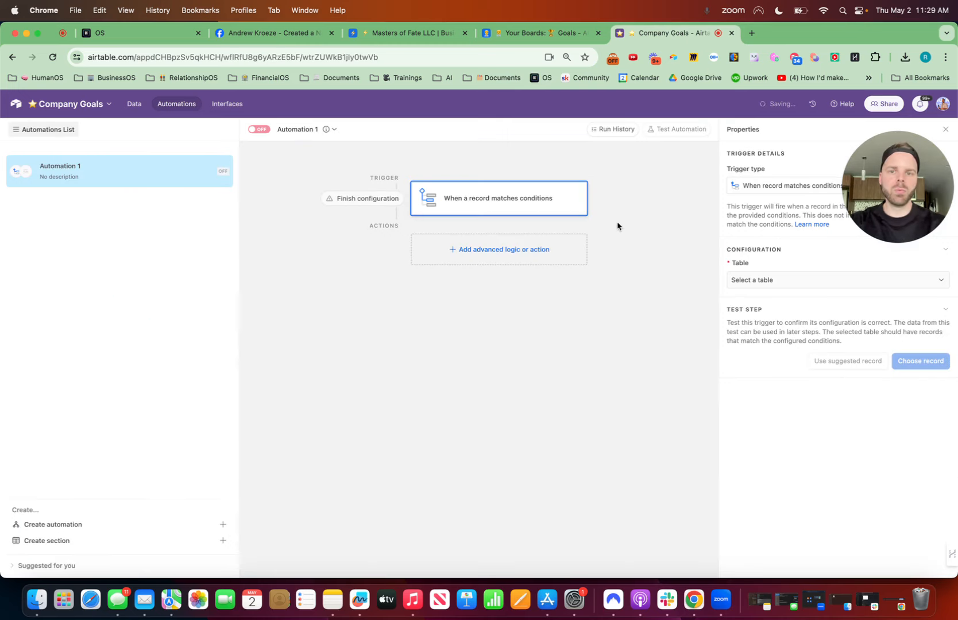
Step: Configure the trigger on the Goals table with the condition that Send to Slack is checked
{"action": "left_click", "coordinate": [792, 282]}
{"action": "type", "text": "go"}
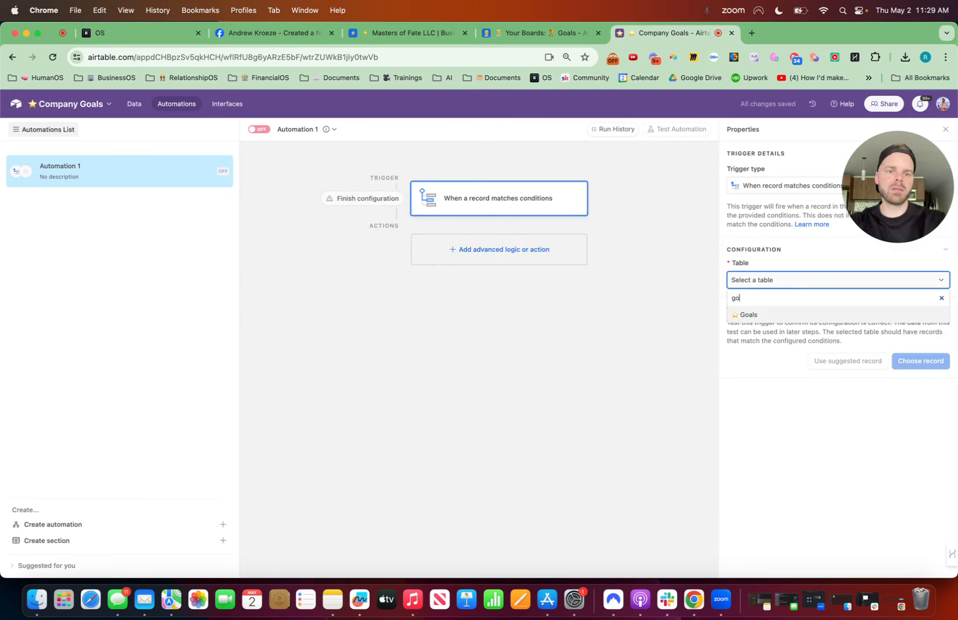
{"action": "type", "text": "a"}
{"action": "left_click", "coordinate": [771, 320]}
{"action": "left_click", "coordinate": [762, 320]}
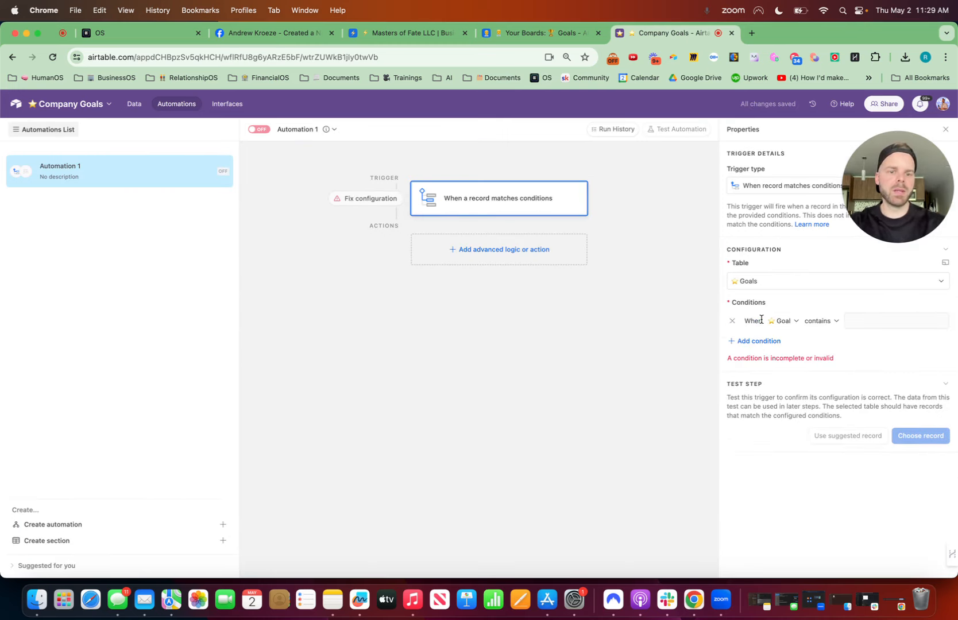
{"action": "left_click", "coordinate": [784, 321]}
{"action": "type", "text": "se"}
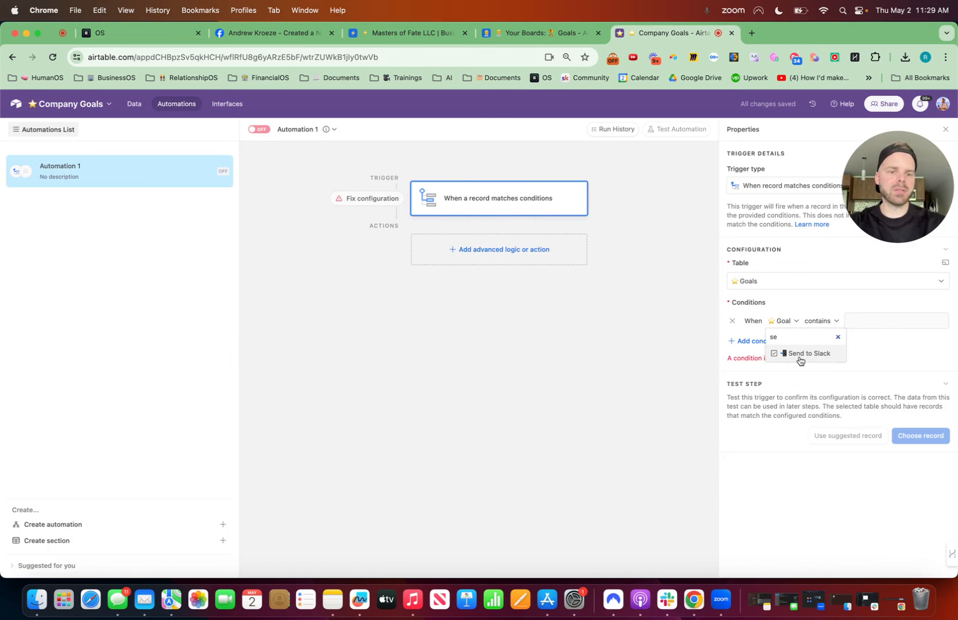
{"action": "left_click", "coordinate": [799, 354]}
{"action": "left_click", "coordinate": [853, 321]}
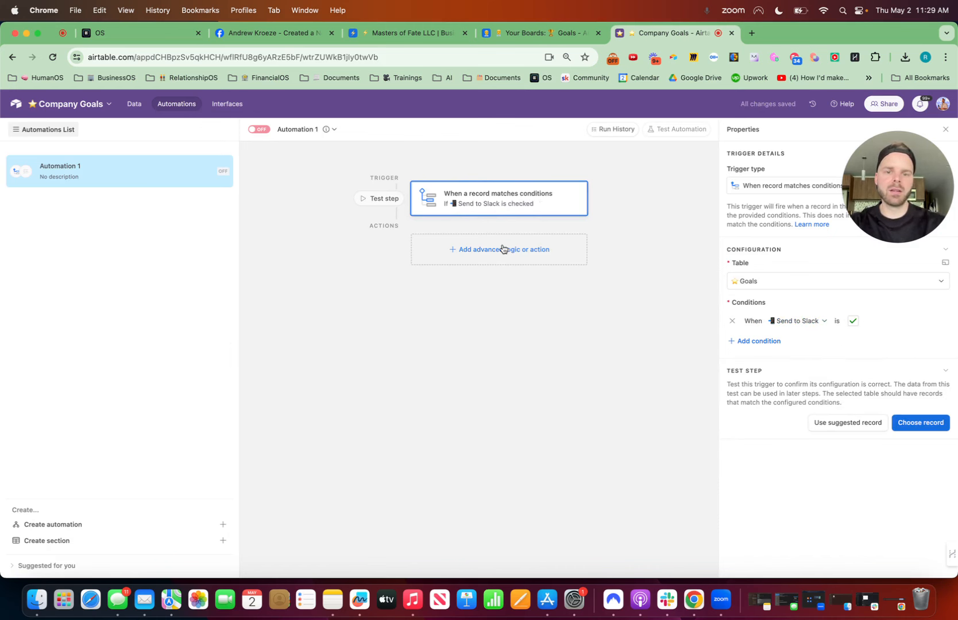
Step: Add a Slack Send message action using the existing Slack account and the team-chat channel
{"action": "left_click", "coordinate": [503, 249]}
{"action": "mouse_move", "coordinate": [465, 519]}
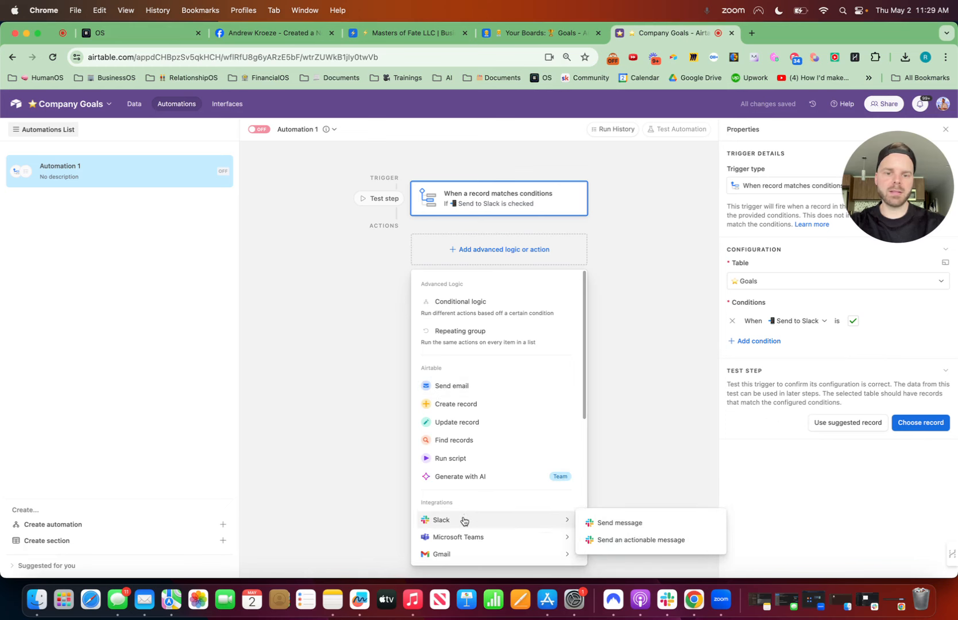
{"action": "left_click", "coordinate": [610, 523]}
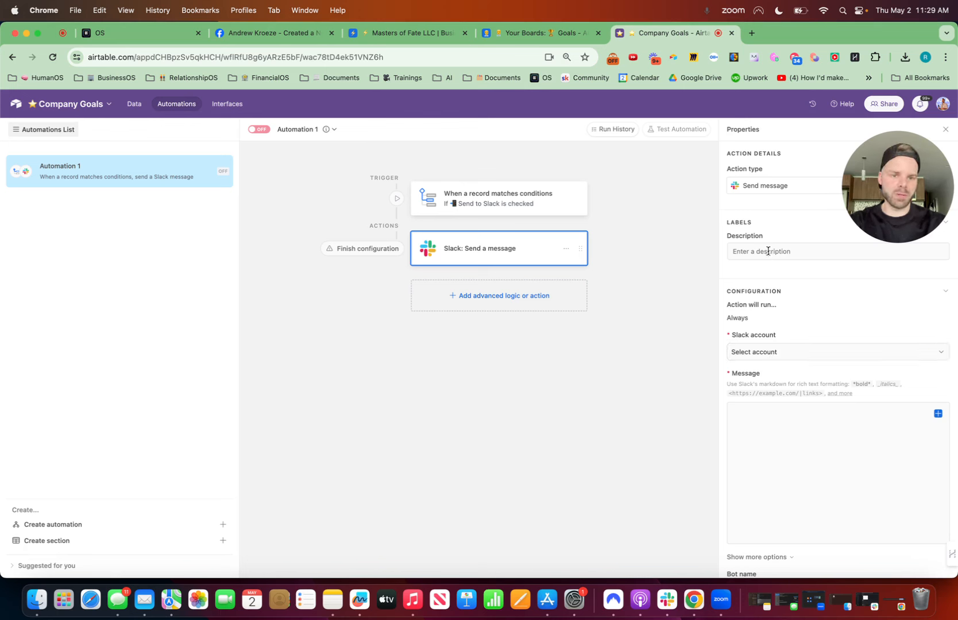
{"action": "left_click", "coordinate": [774, 353]}
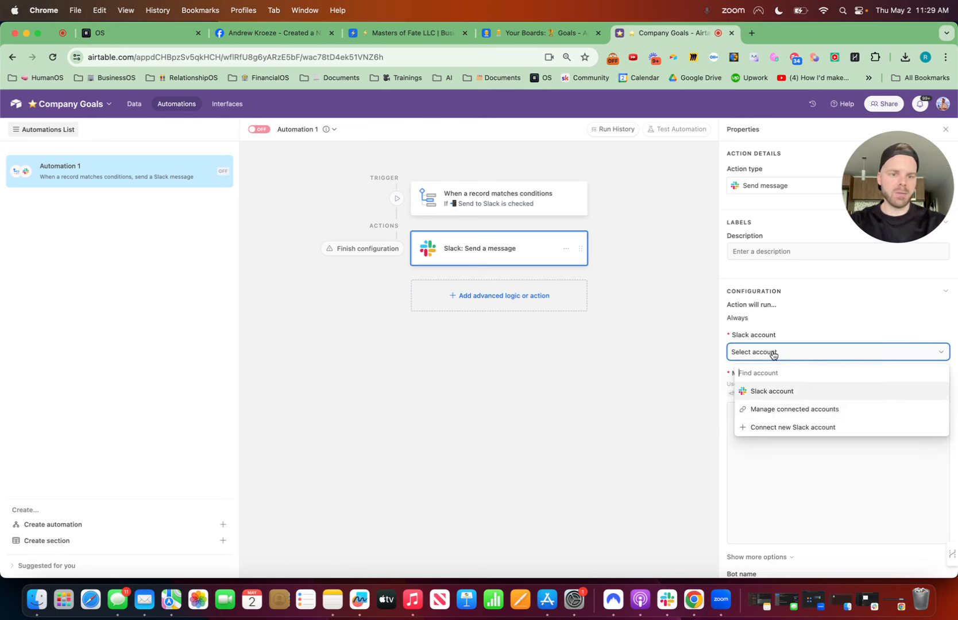
{"action": "left_click", "coordinate": [769, 393]}
{"action": "left_click", "coordinate": [770, 391]}
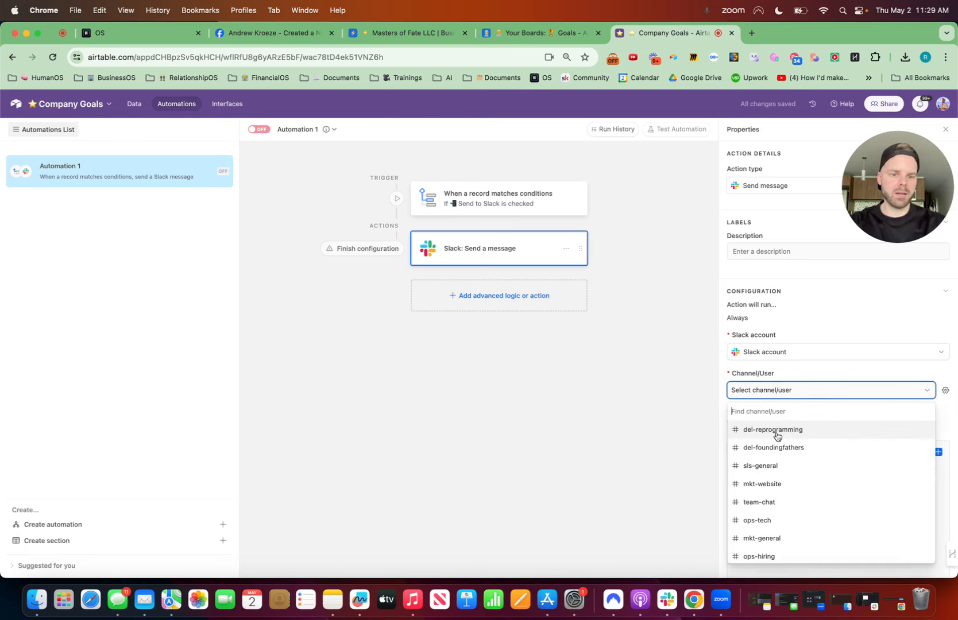
{"action": "left_click", "coordinate": [765, 502]}
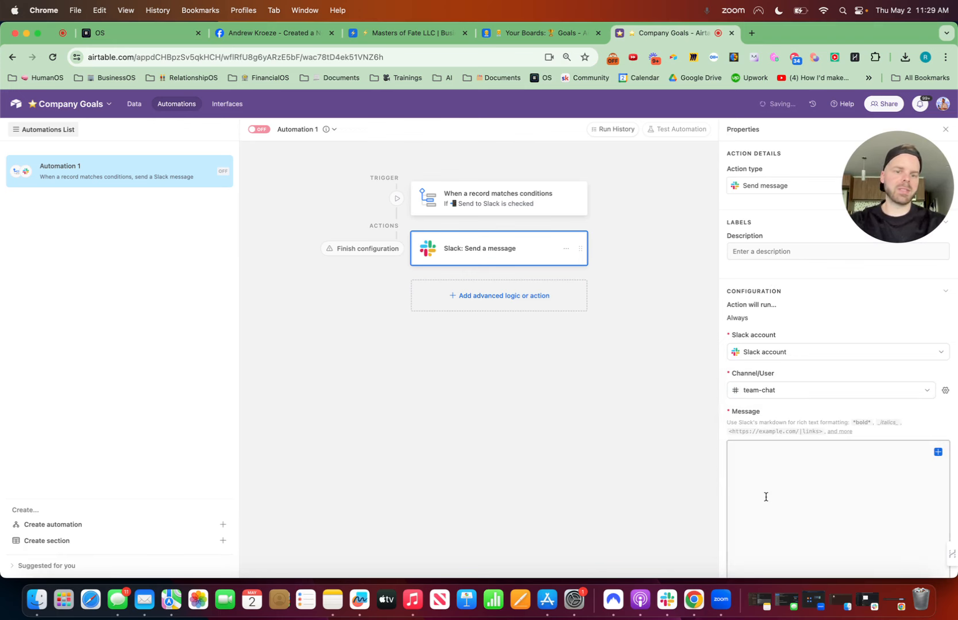
Step: Insert the Goal and Progess field values on separate lines of the Slack message
{"action": "left_click", "coordinate": [769, 468]}
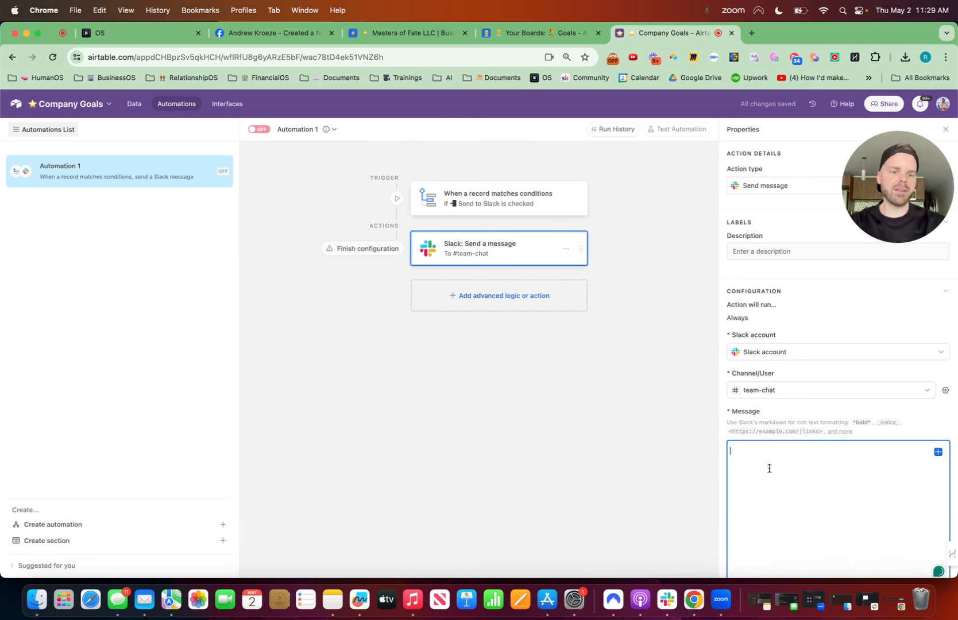
{"action": "left_click", "coordinate": [937, 453]}
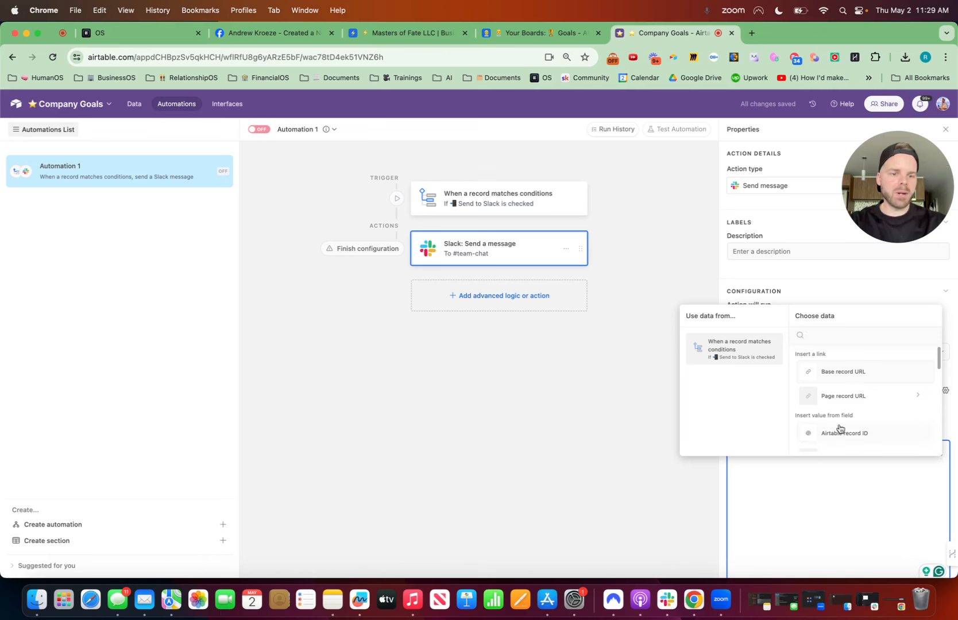
{"action": "scroll", "coordinate": [839, 428], "scroll_direction": "down", "scroll_amount": 3}
{"action": "scroll", "coordinate": [839, 383], "scroll_direction": "up", "scroll_amount": 2}
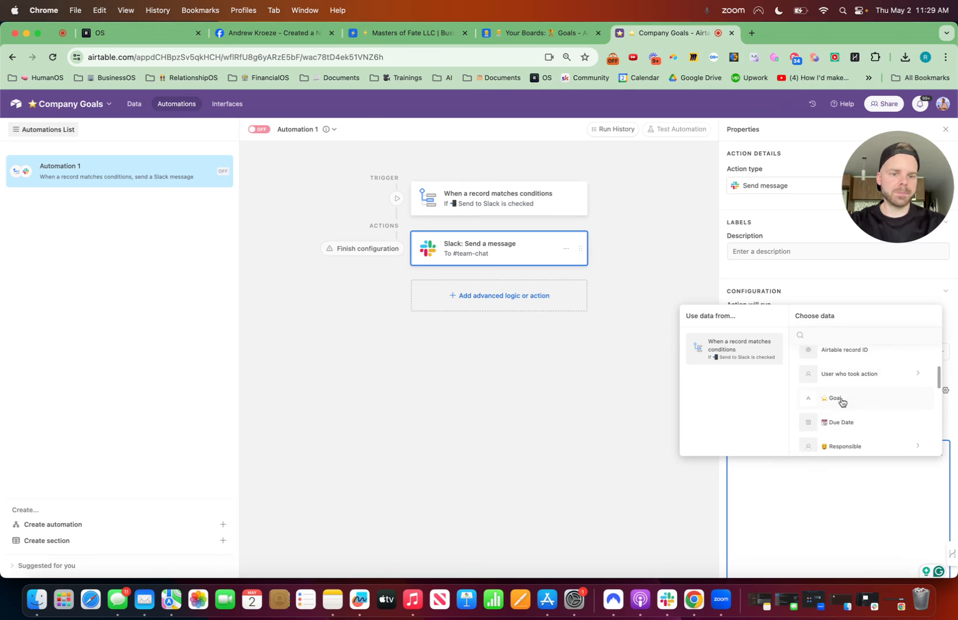
{"action": "left_click", "coordinate": [835, 398]}
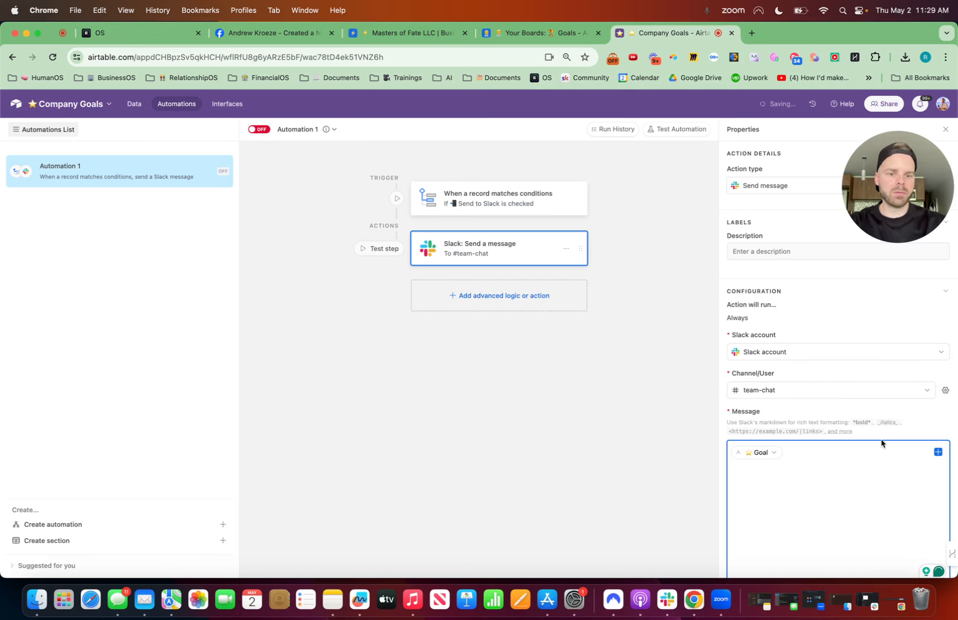
{"action": "left_click", "coordinate": [938, 451]}
{"action": "type", "text": "progress"}
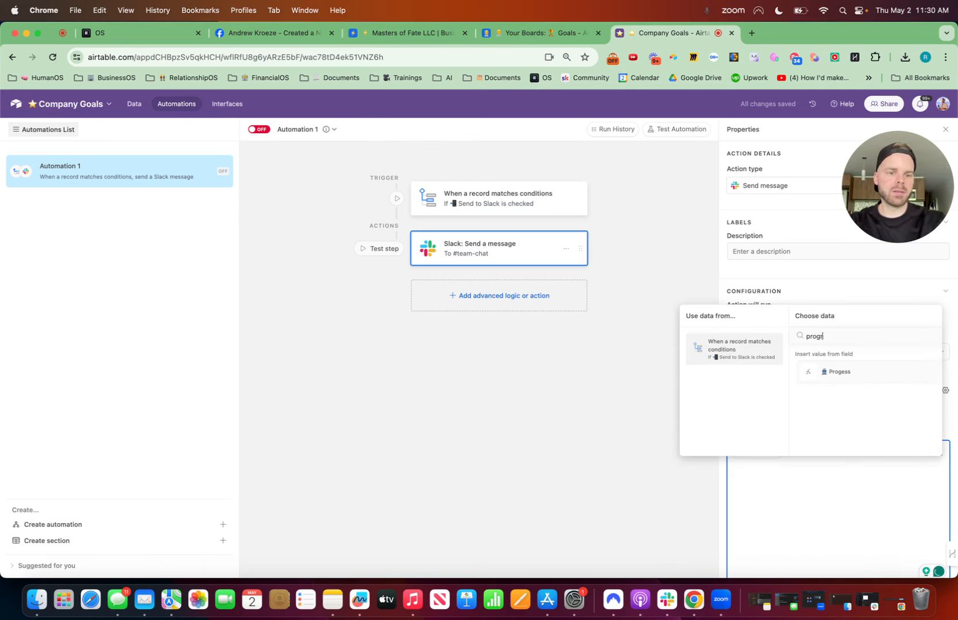
{"action": "key", "text": "BackSpace"}
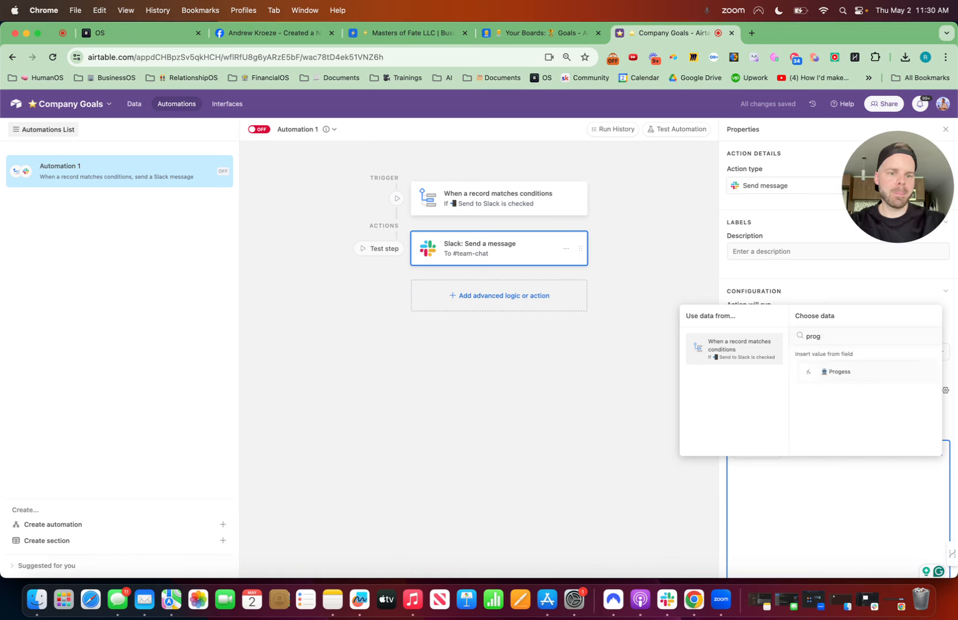
{"action": "left_click", "coordinate": [833, 372]}
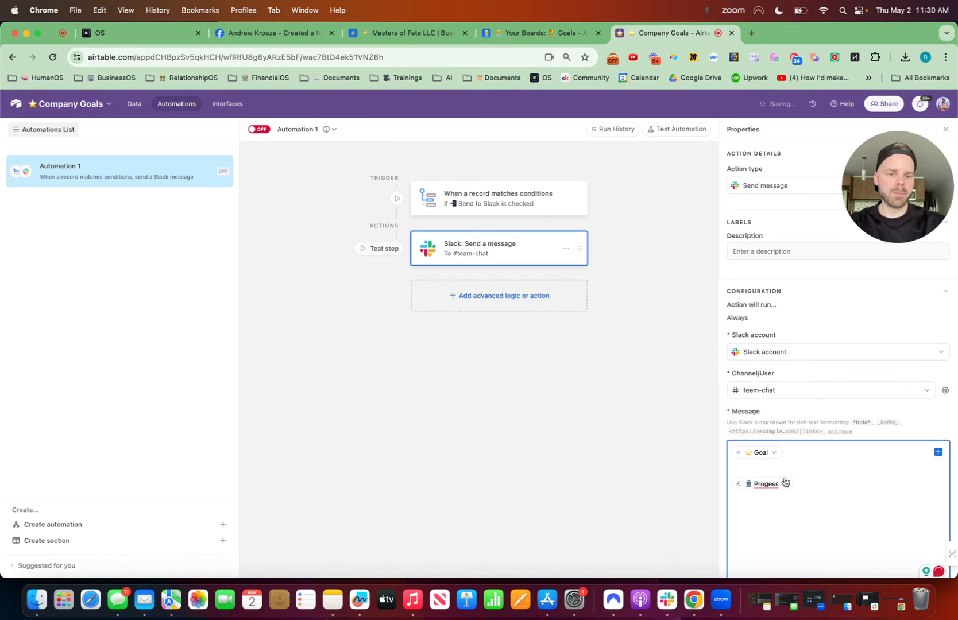
Step: Add the Responsible person's Name value below Progess and remove the blank line under Goal in the message
{"action": "left_click", "coordinate": [938, 453]}
{"action": "type", "text": "respon"}
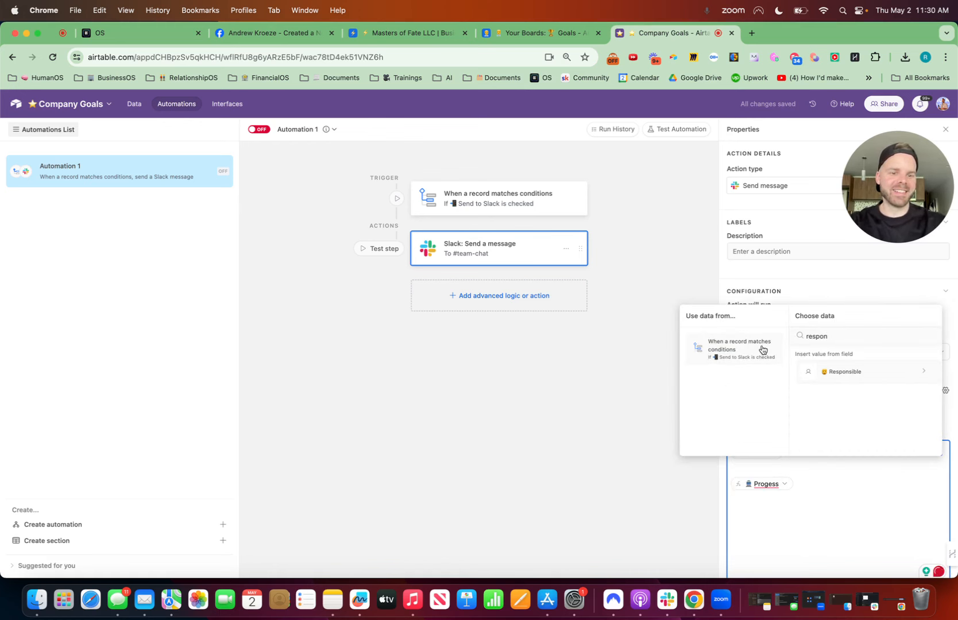
{"action": "left_click", "coordinate": [867, 377]}
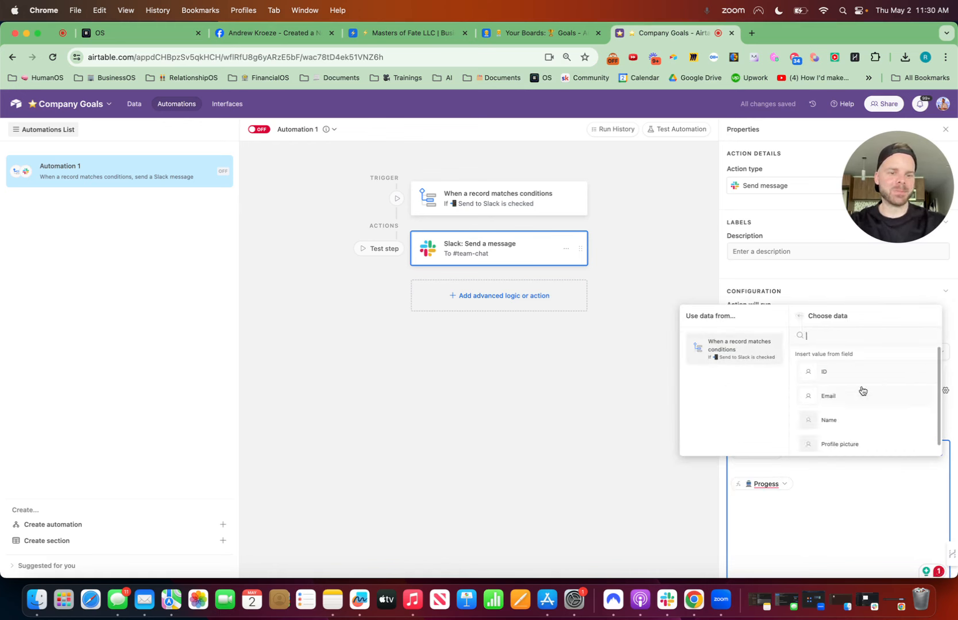
{"action": "left_click", "coordinate": [836, 420]}
{"action": "left_click", "coordinate": [753, 466]}
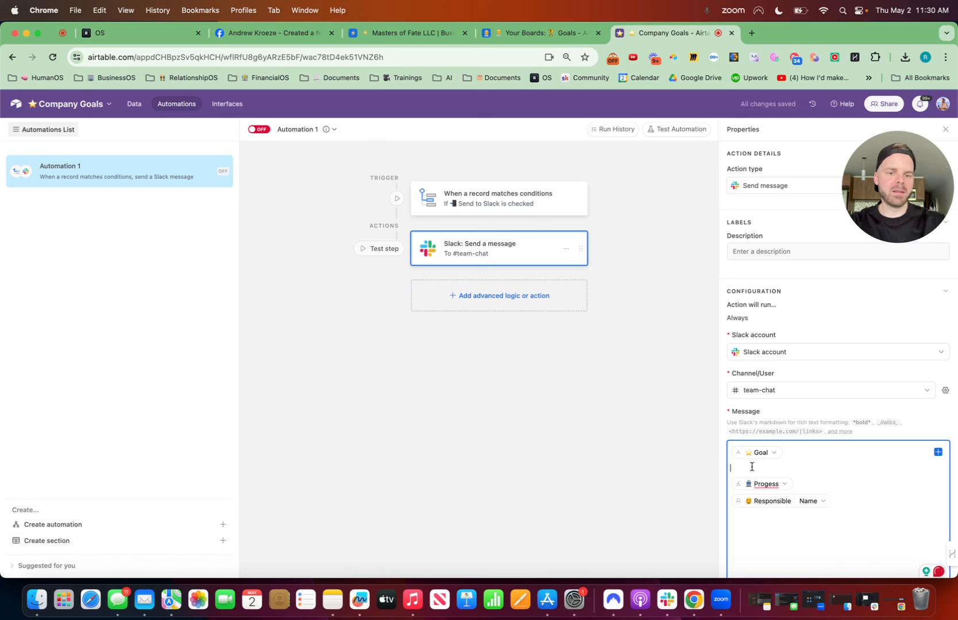
{"action": "key", "text": "BackSpace"}
Step: Add the Notes value and the Base record URL to the end of the message, each preceded by a blank line
{"action": "key", "text": "Return"}
{"action": "key", "text": "Return"}
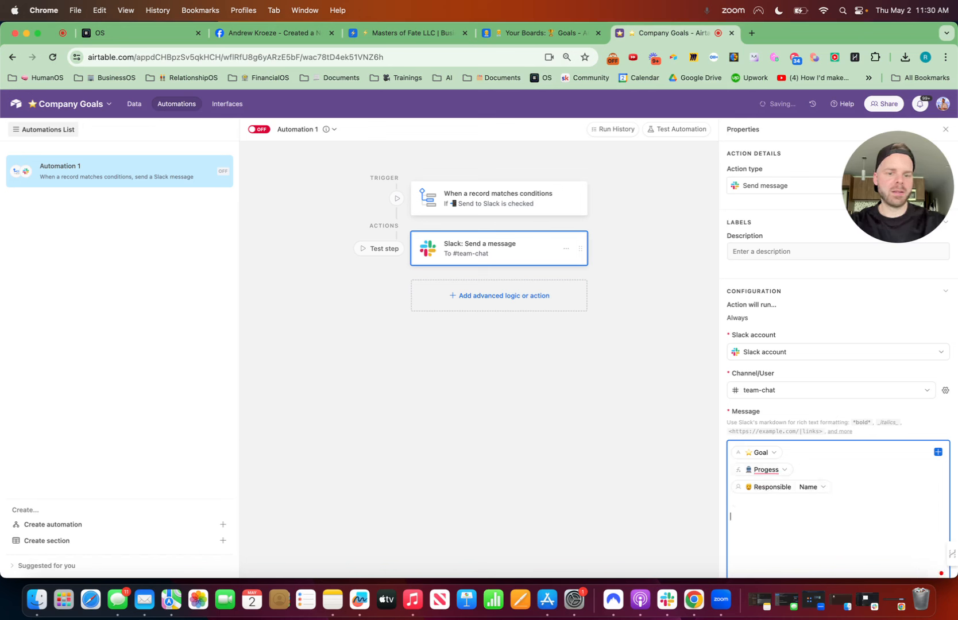
{"action": "left_click", "coordinate": [938, 453]}
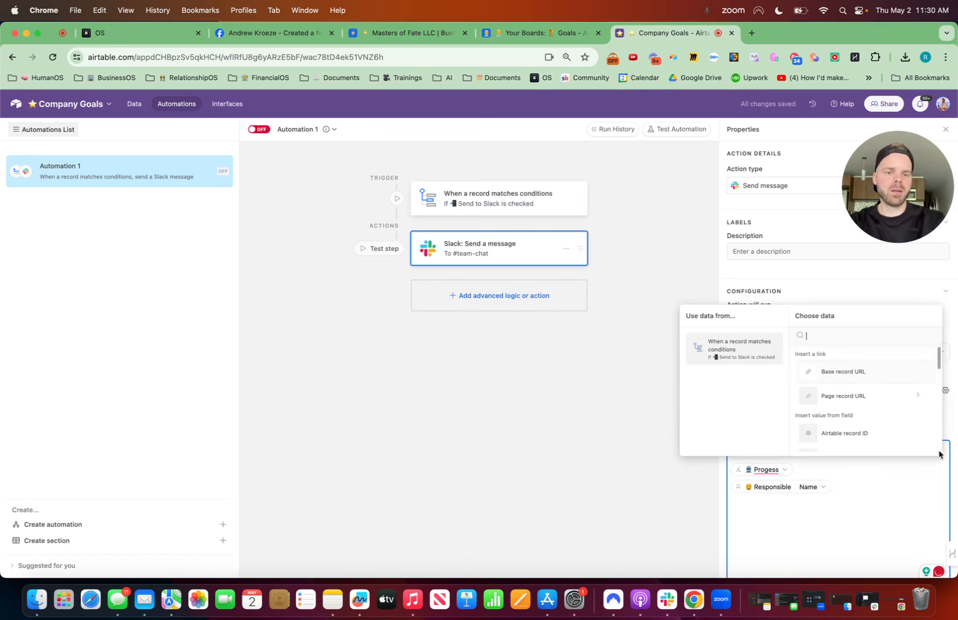
{"action": "type", "text": "notes"}
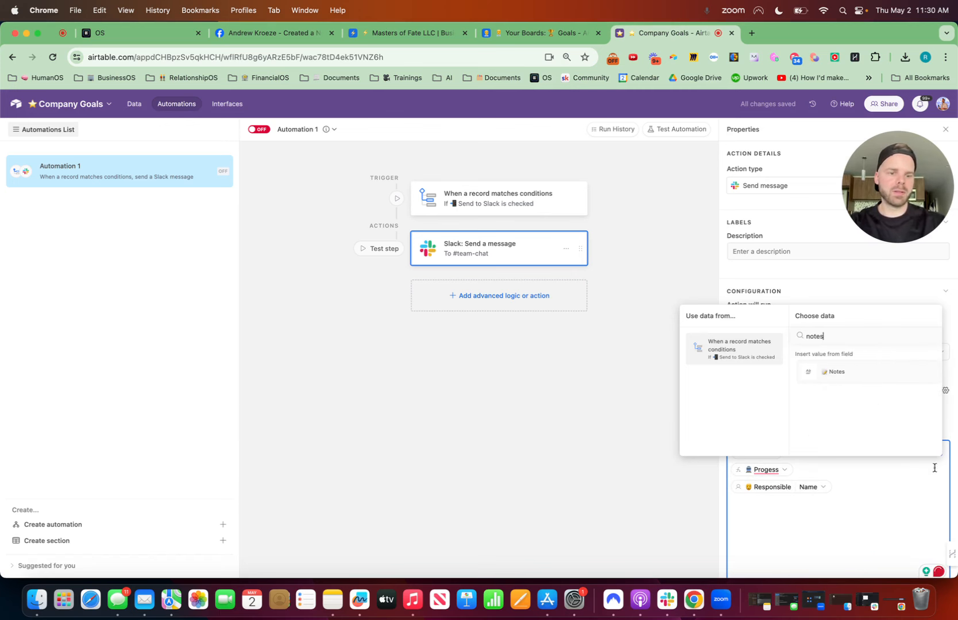
{"action": "left_click", "coordinate": [847, 380]}
{"action": "key", "text": "Return"}
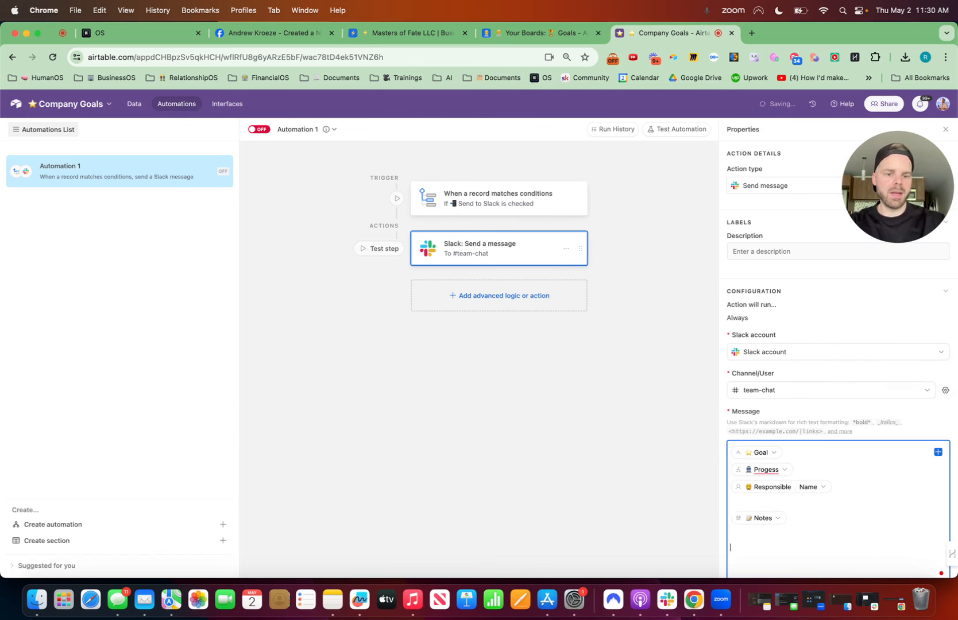
{"action": "left_click", "coordinate": [938, 452]}
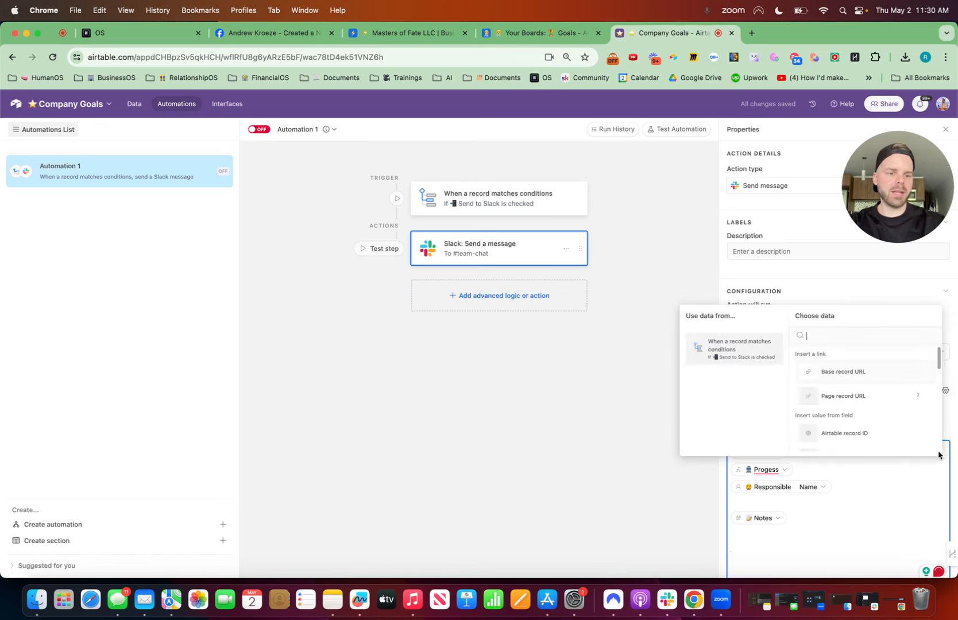
{"action": "left_click", "coordinate": [856, 377]}
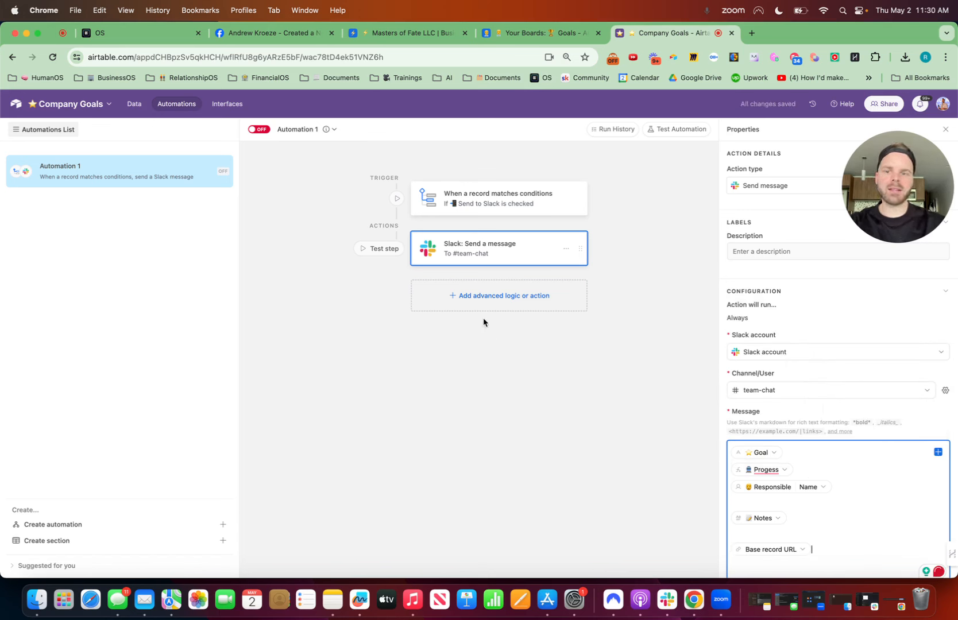
Step: Turn on the automation that sends a Slack message when Send to Slack is checked
{"action": "left_click", "coordinate": [259, 129]}
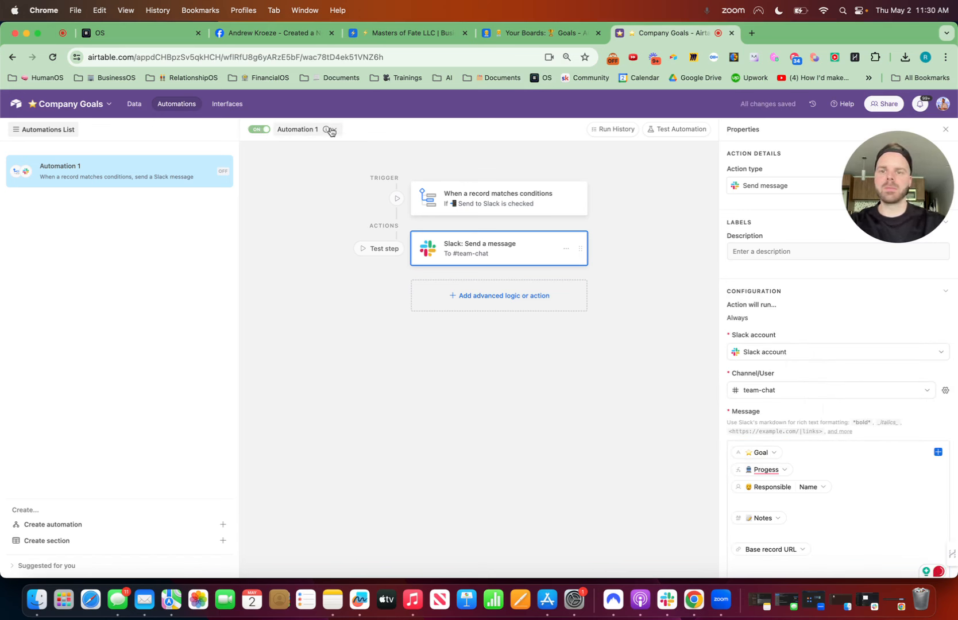
{"action": "left_click", "coordinate": [329, 129]}
{"action": "left_click", "coordinate": [325, 155]}
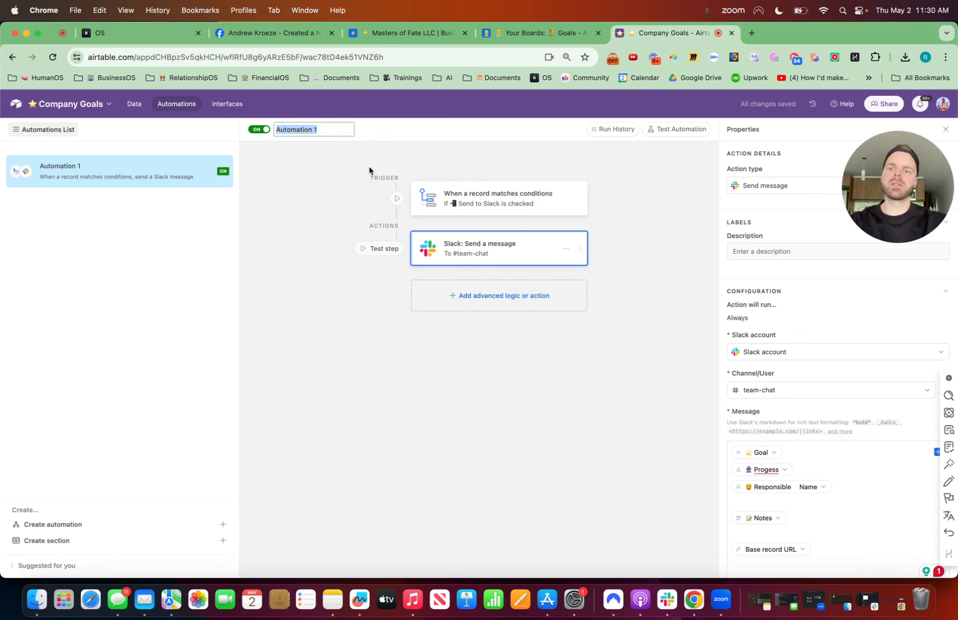
{"action": "key", "text": "ctrl+super+space"}
{"action": "left_click", "coordinate": [626, 370]}
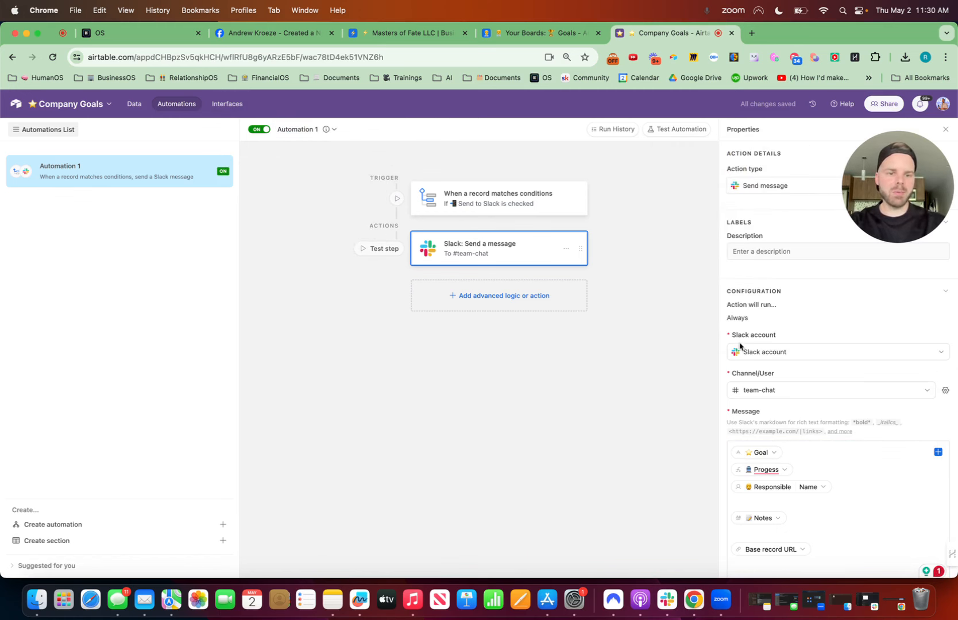
Step: Change the Slack message's channel to ops-hiring and apply the update to the live automation
{"action": "left_click", "coordinate": [740, 393]}
{"action": "scroll", "coordinate": [760, 445], "scroll_direction": "down", "scroll_amount": 10}
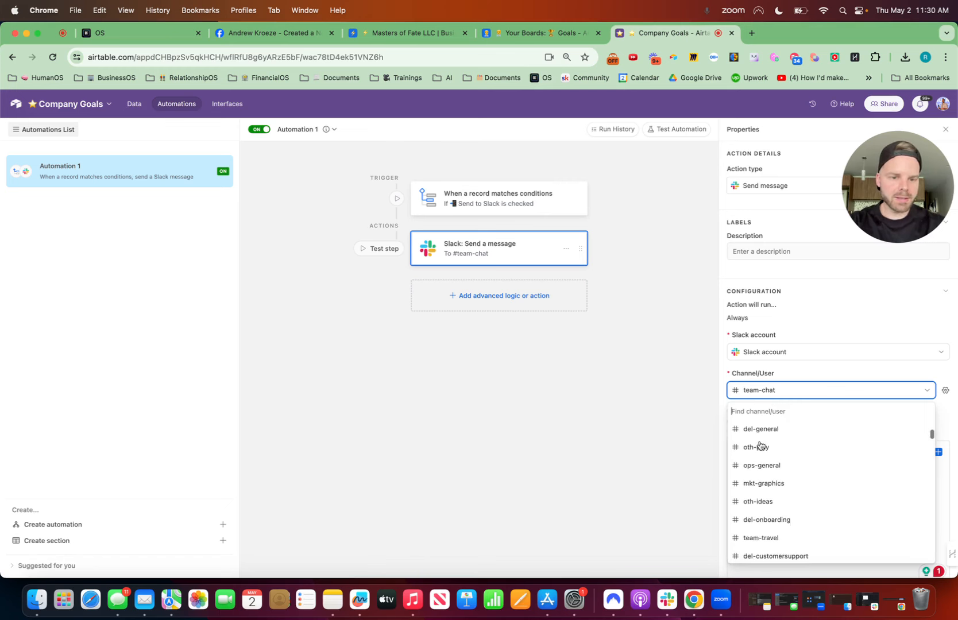
{"action": "scroll", "coordinate": [759, 445], "scroll_direction": "down", "scroll_amount": 10}
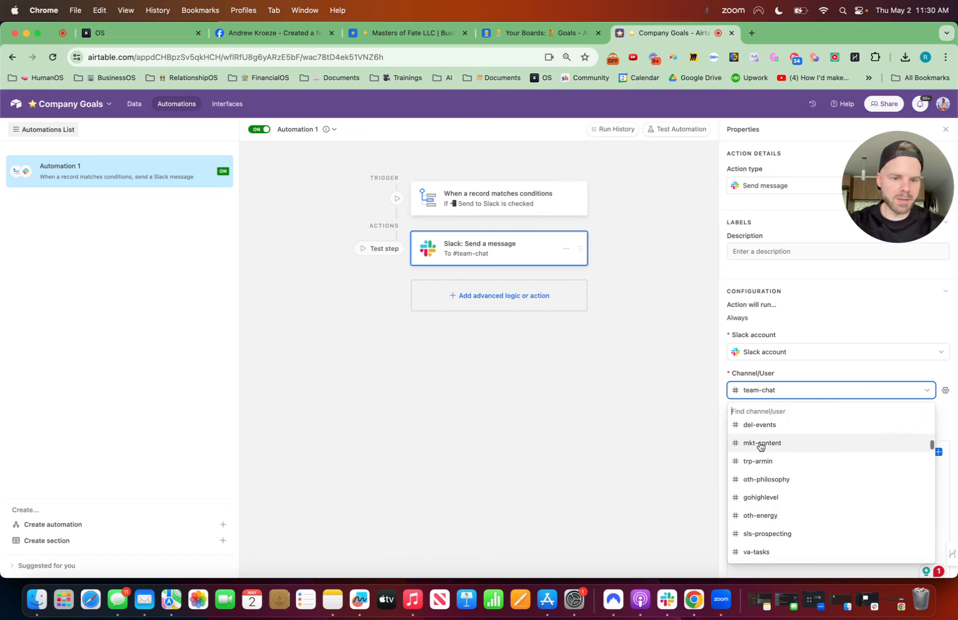
{"action": "scroll", "coordinate": [760, 446], "scroll_direction": "down", "scroll_amount": 10}
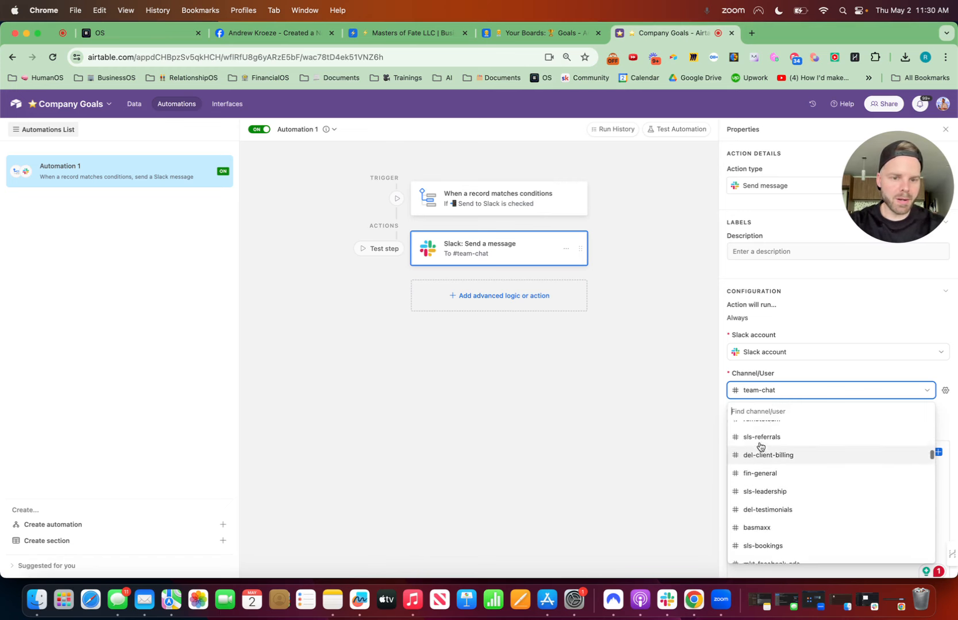
{"action": "scroll", "coordinate": [760, 446], "scroll_direction": "down", "scroll_amount": 10}
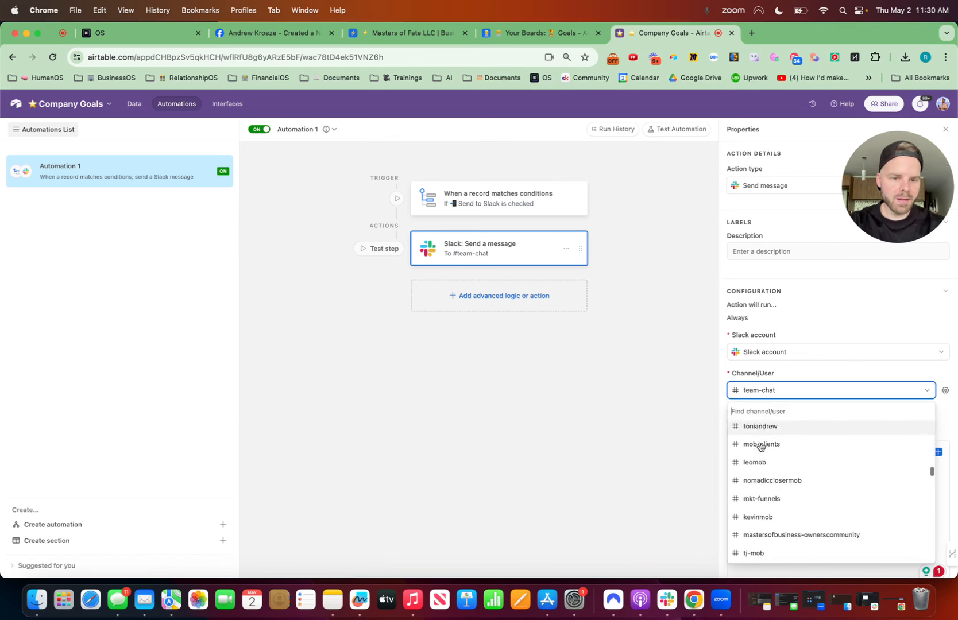
{"action": "scroll", "coordinate": [759, 447], "scroll_direction": "down", "scroll_amount": 5}
{"action": "scroll", "coordinate": [759, 447], "scroll_direction": "up", "scroll_amount": 4}
{"action": "scroll", "coordinate": [760, 446], "scroll_direction": "up", "scroll_amount": 15}
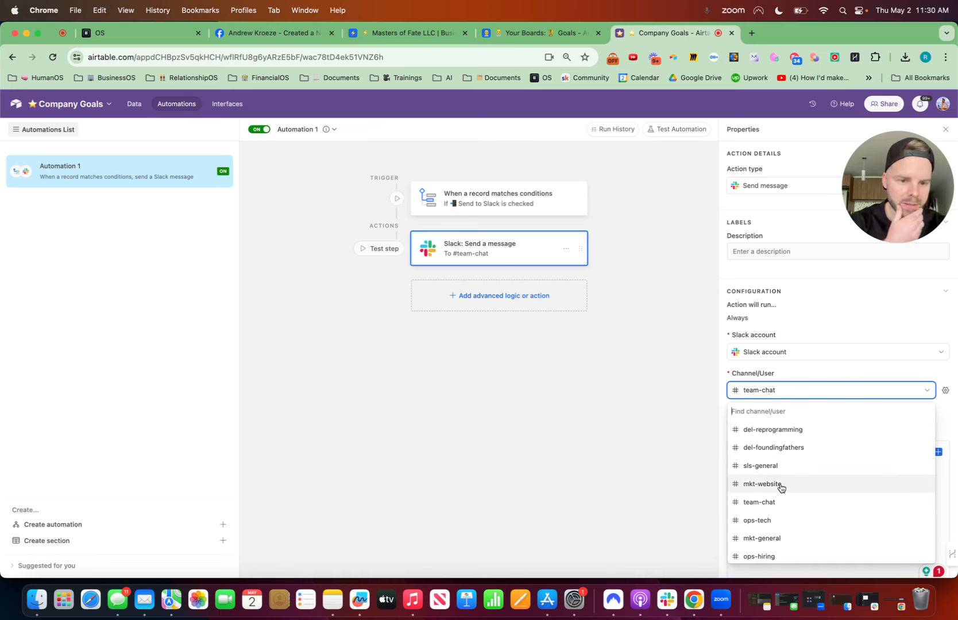
{"action": "scroll", "coordinate": [761, 529], "scroll_direction": "down", "scroll_amount": 2}
{"action": "left_click", "coordinate": [763, 521]}
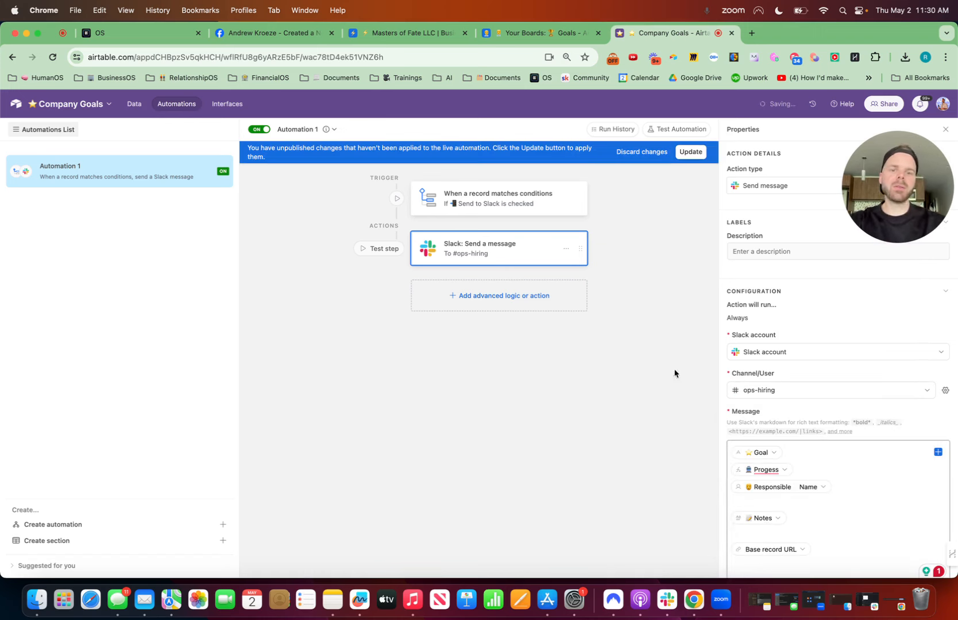
{"action": "left_click", "coordinate": [691, 151]}
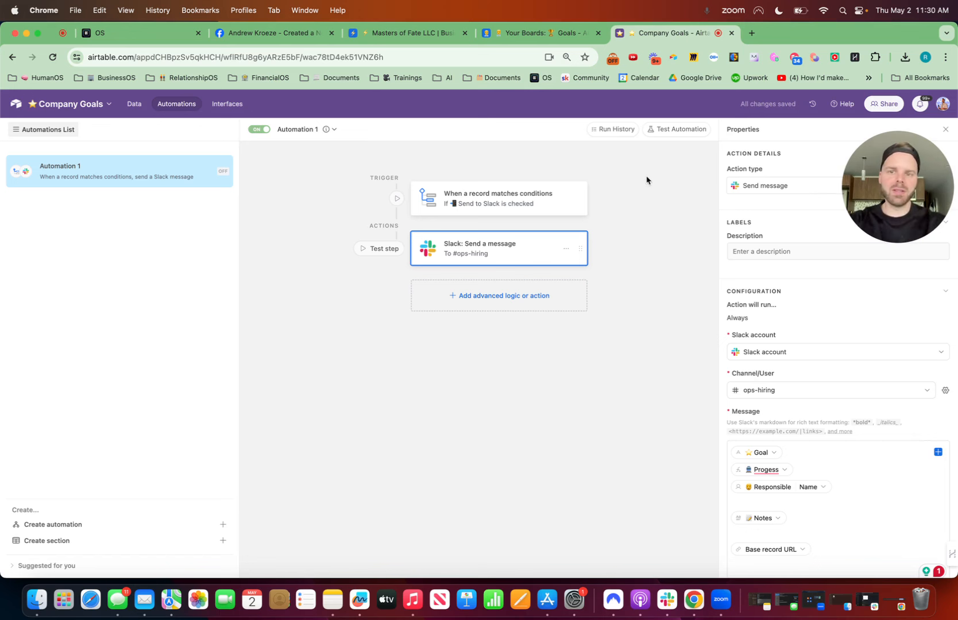
Step: Rename the automation to "⭐ Goal Updates" with the star emoji in front
{"action": "left_click", "coordinate": [334, 129]}
{"action": "left_click", "coordinate": [323, 154]}
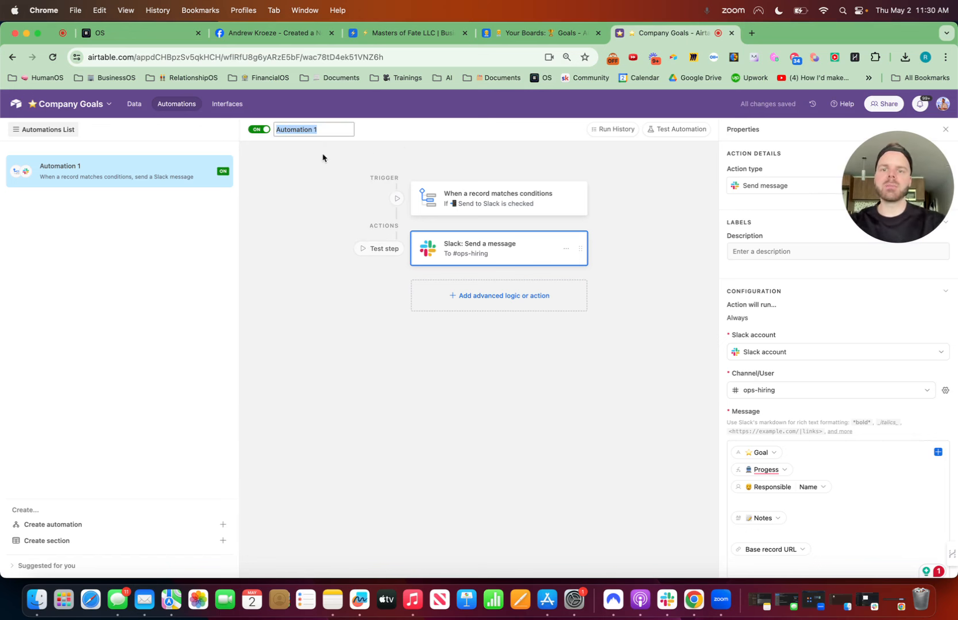
{"action": "key", "text": "ctrl+super+space"}
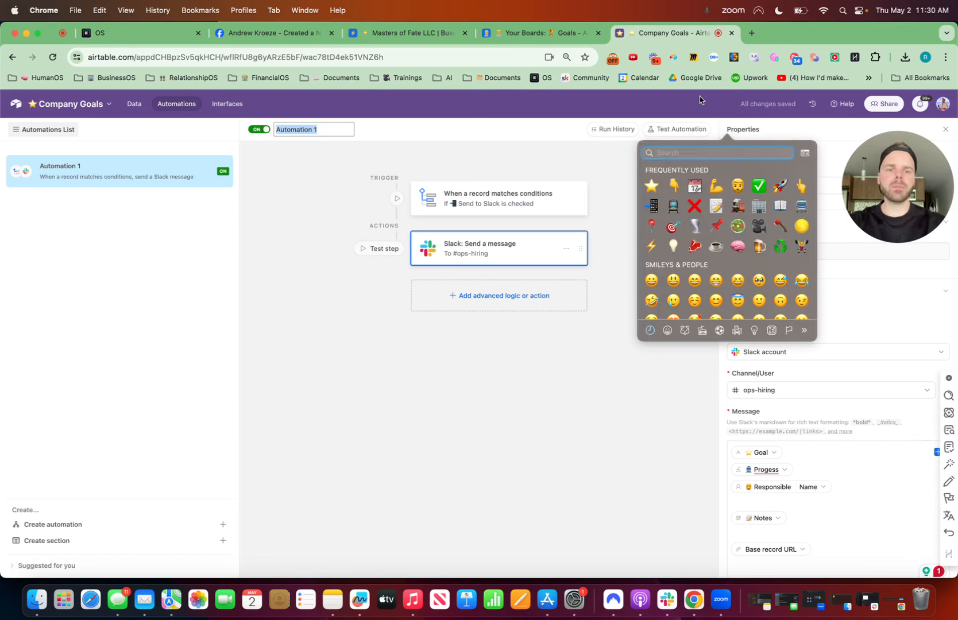
{"action": "left_click", "coordinate": [651, 186]}
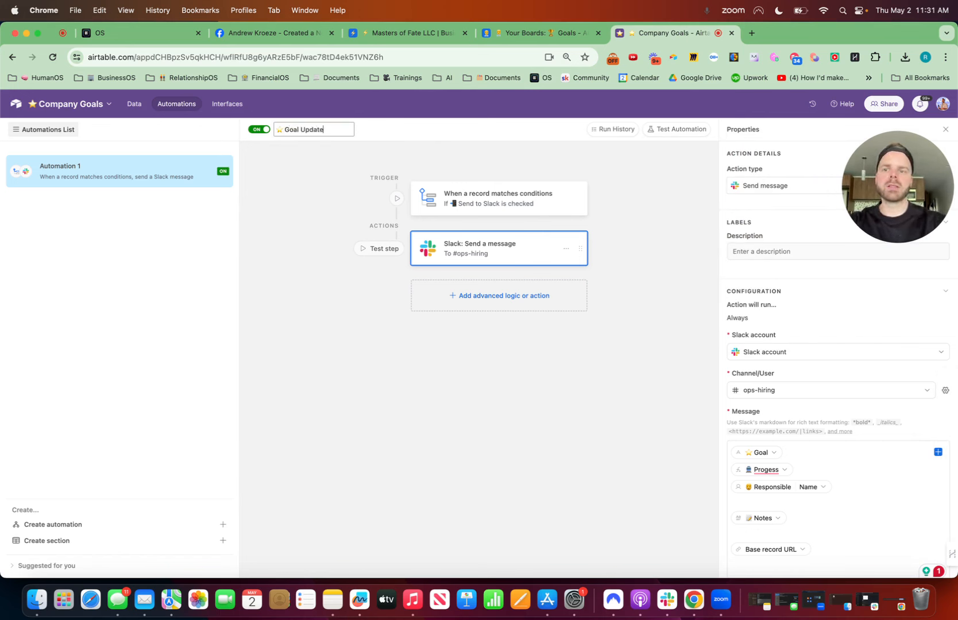
{"action": "key", "text": "Return"}
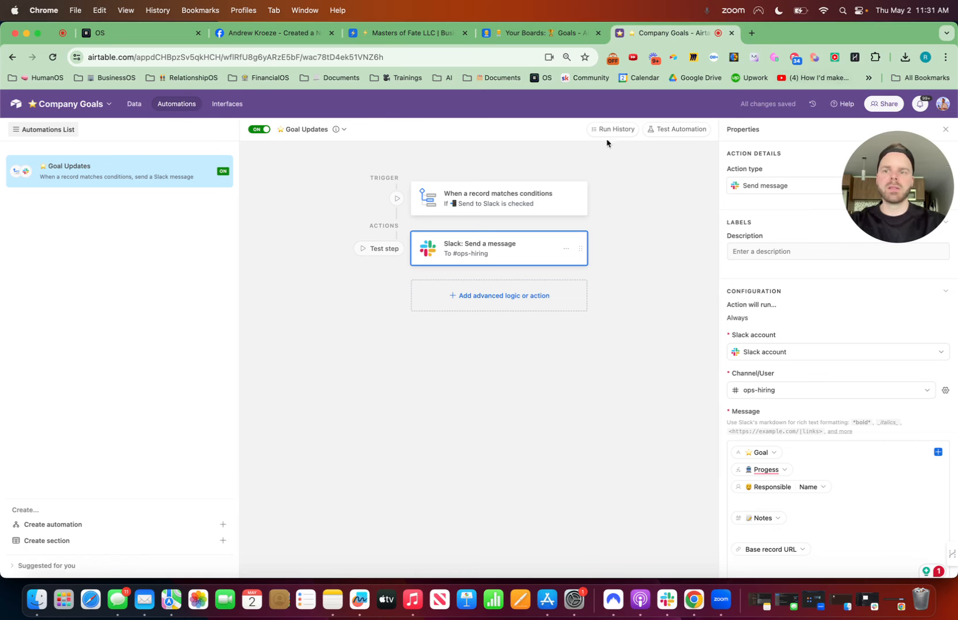
Step: Go to the Your Goals page in the interface editor and publish the Goals interface
{"action": "left_click", "coordinate": [229, 104]}
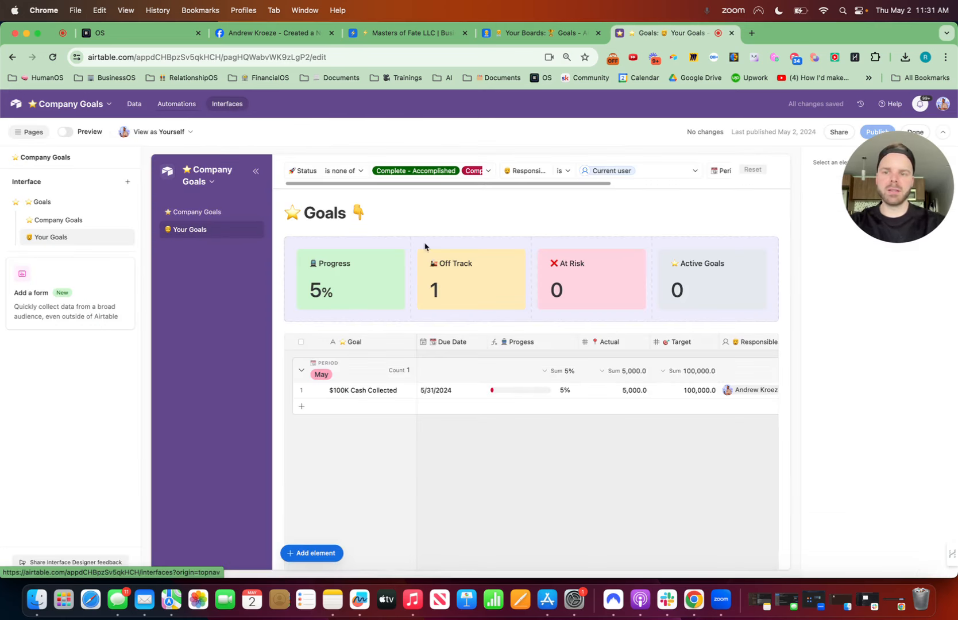
{"action": "left_click", "coordinate": [322, 392]}
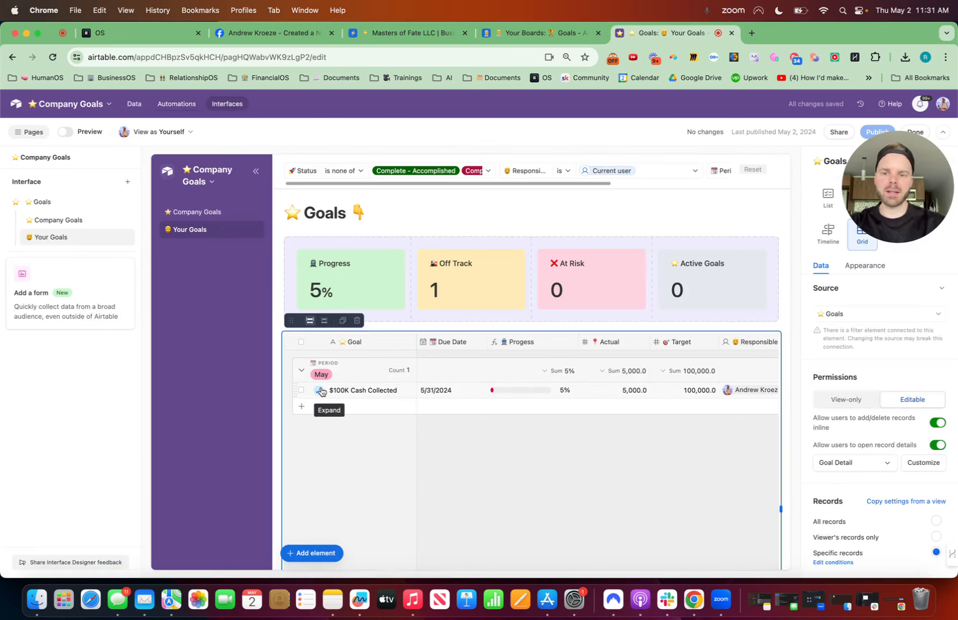
{"action": "left_click", "coordinate": [322, 392]}
{"action": "left_click", "coordinate": [581, 507]}
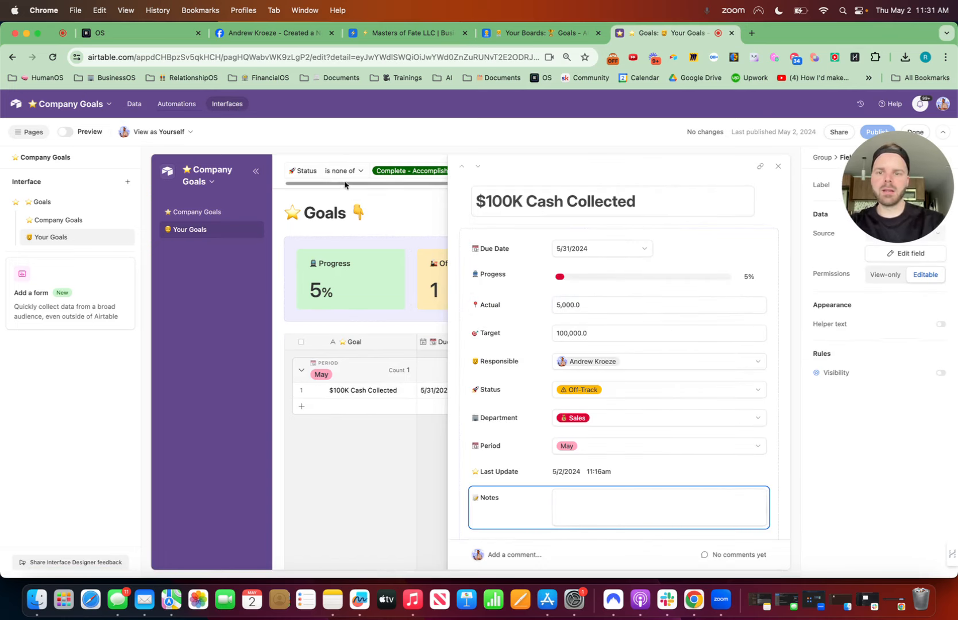
{"action": "left_click", "coordinate": [777, 166]}
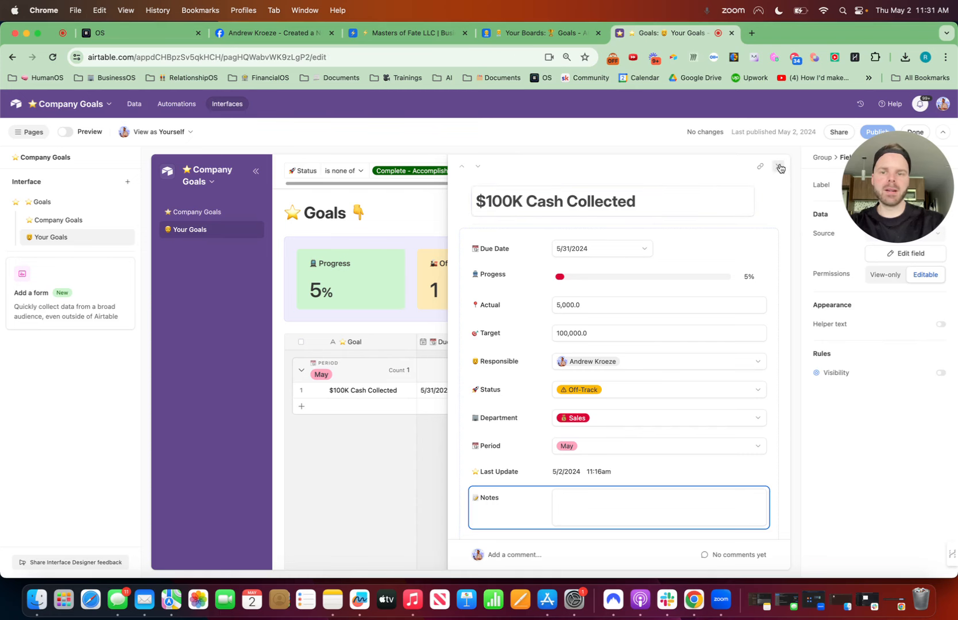
{"action": "left_click", "coordinate": [388, 207]}
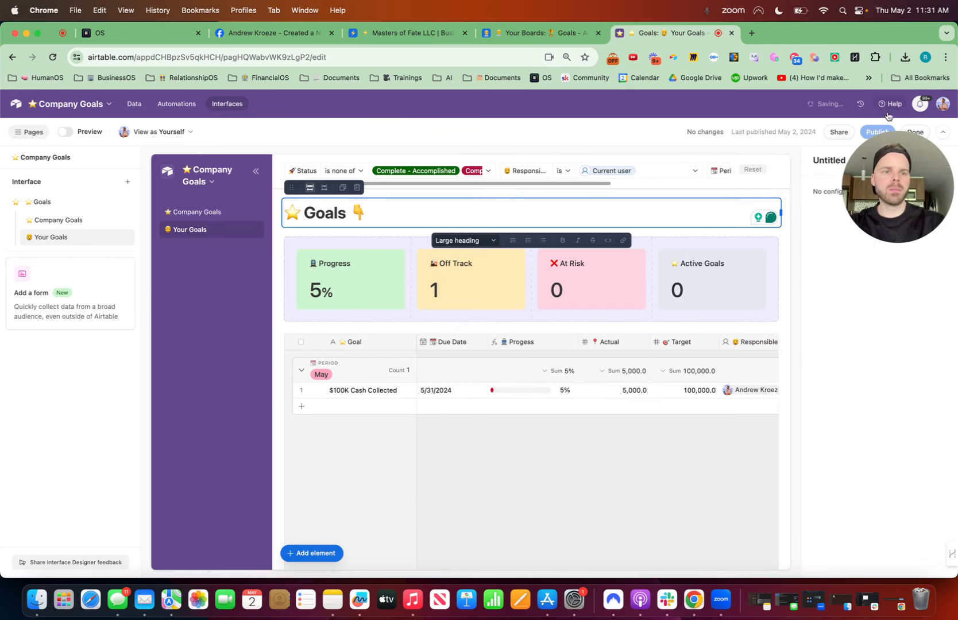
{"action": "left_click", "coordinate": [869, 132]}
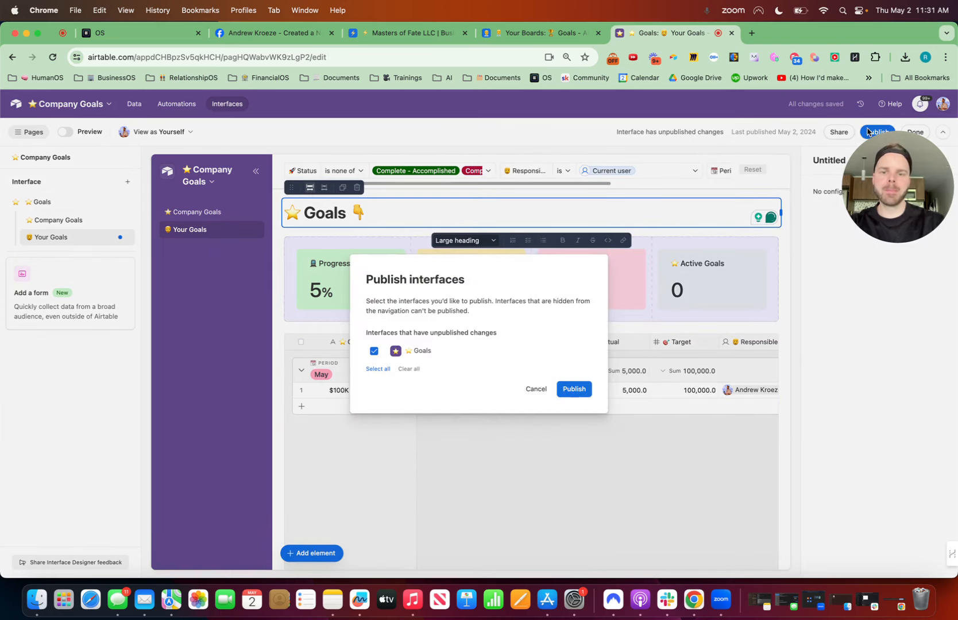
{"action": "left_click", "coordinate": [572, 393]}
Step: In the $100K Cash Collected goal, enter a note asking a teammate "can you help me with this goal?" and check Send to Slack
{"action": "left_click", "coordinate": [166, 327]}
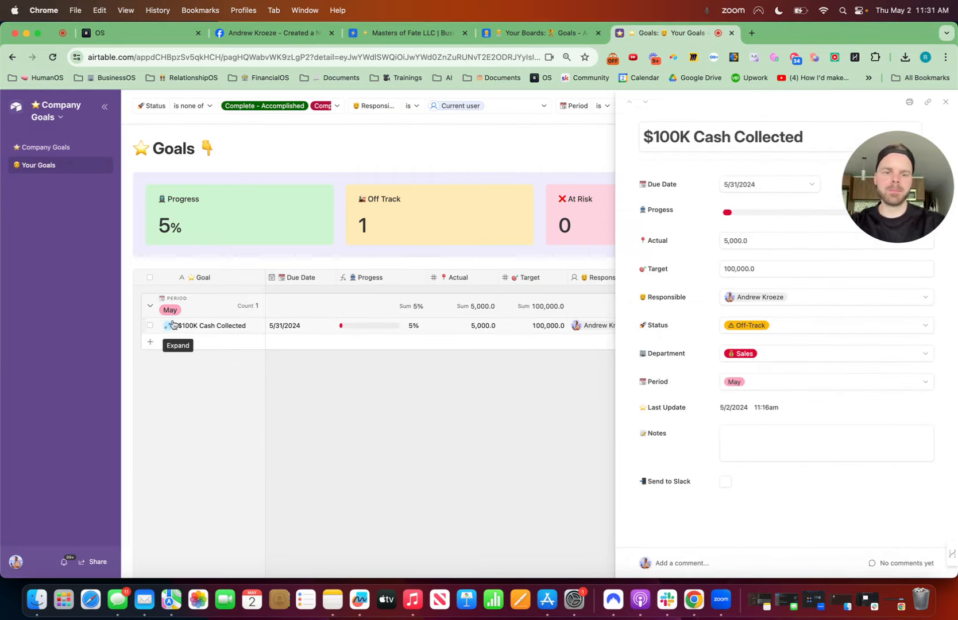
{"action": "left_click", "coordinate": [743, 442]}
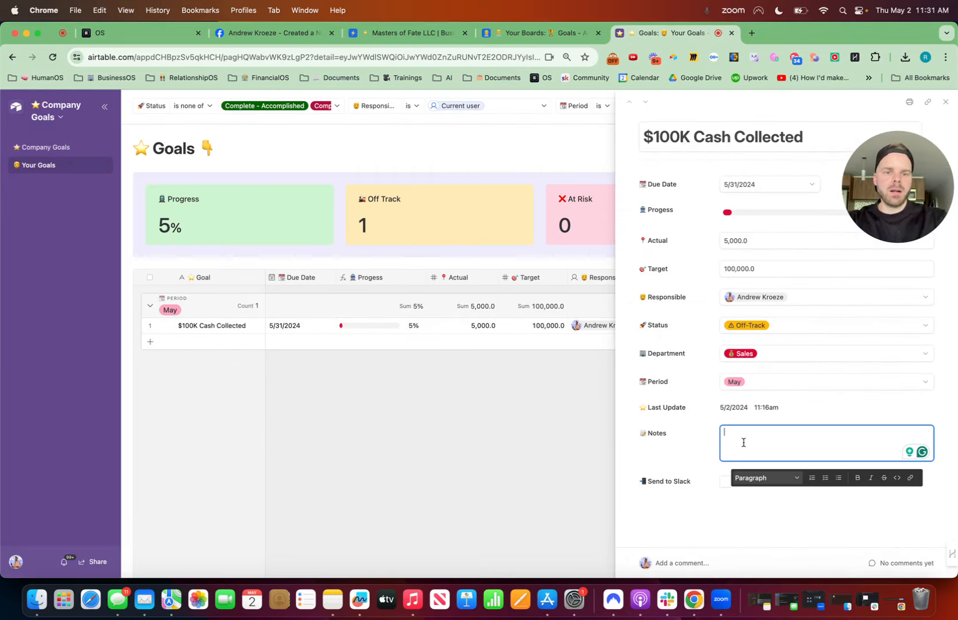
{"action": "type", "text": "La"}
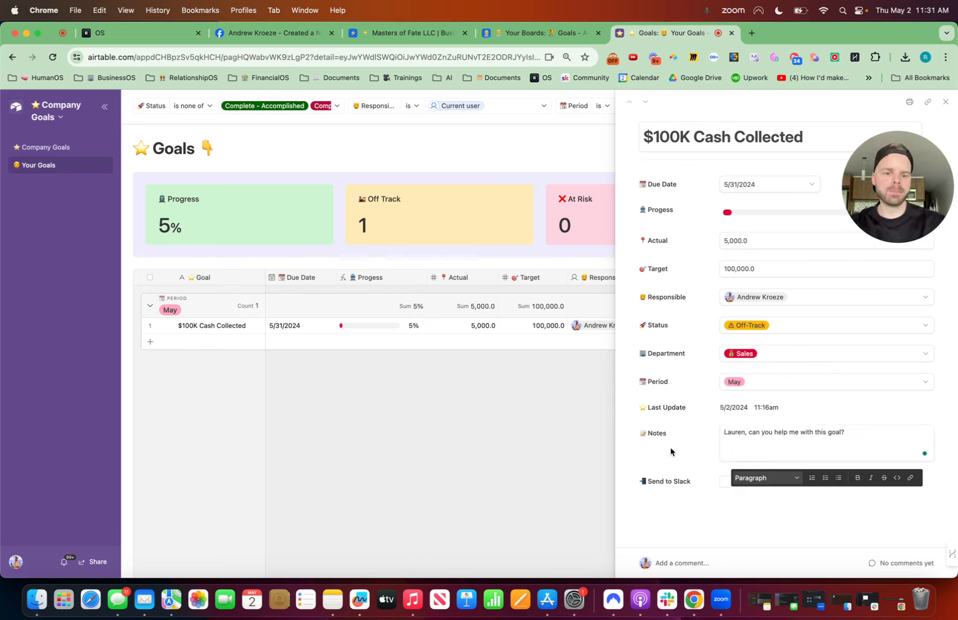
{"action": "left_click", "coordinate": [724, 482]}
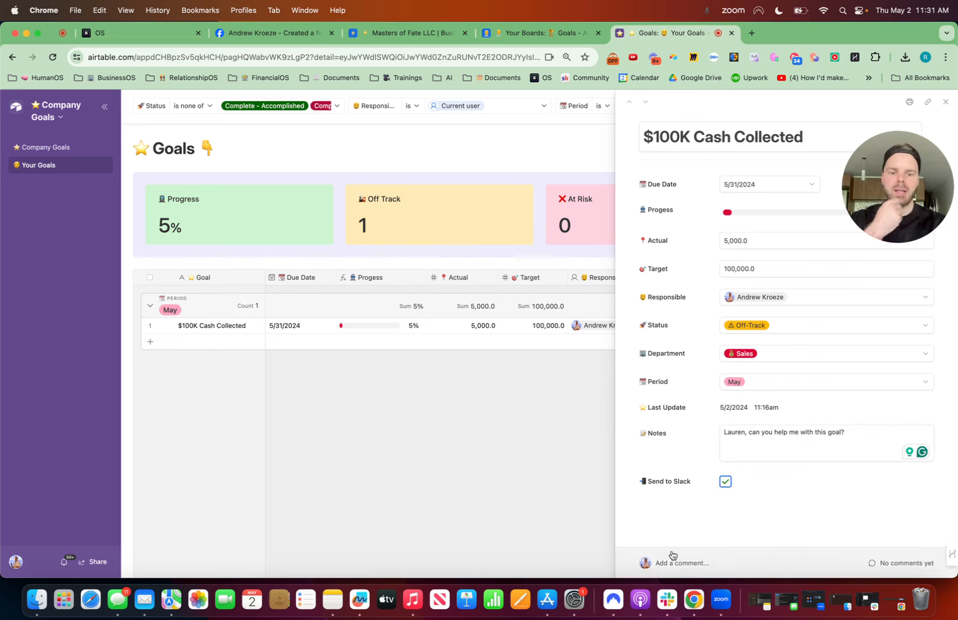
Step: Switch to Slack, check the Airtable goal message in the ops-hiring channel, and follow its record link to view the goal
{"action": "left_click", "coordinate": [667, 600]}
{"action": "scroll", "coordinate": [146, 470], "scroll_direction": "down", "scroll_amount": 10}
{"action": "scroll", "coordinate": [145, 471], "scroll_direction": "down", "scroll_amount": 15}
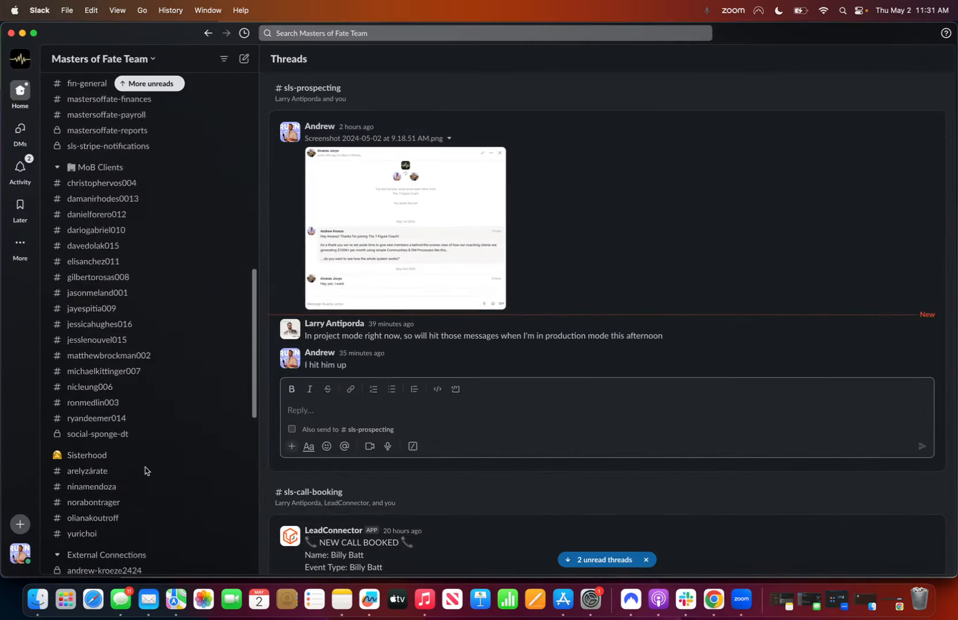
{"action": "scroll", "coordinate": [145, 471], "scroll_direction": "up", "scroll_amount": 20}
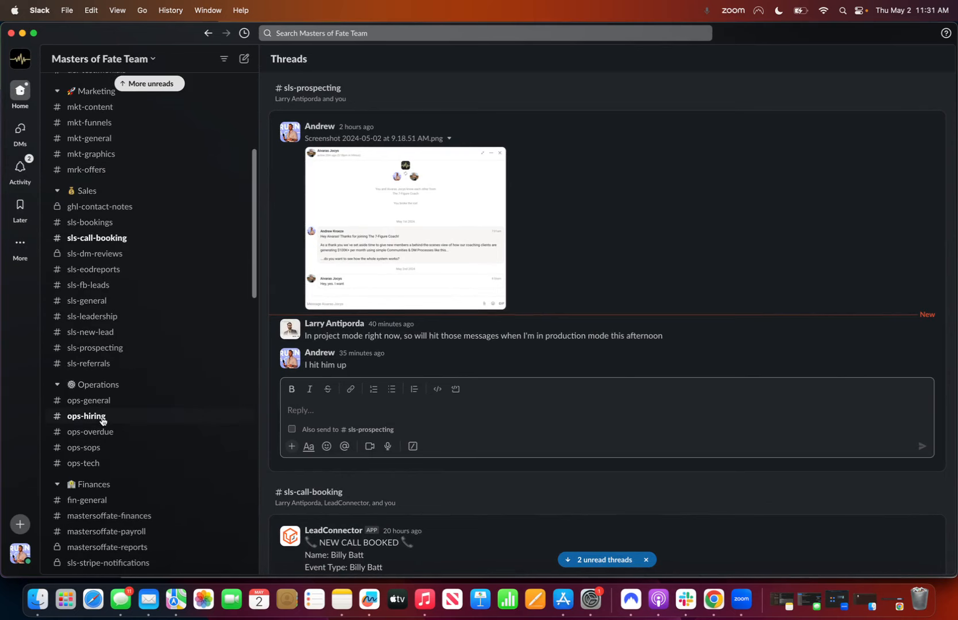
{"action": "left_click", "coordinate": [104, 415]}
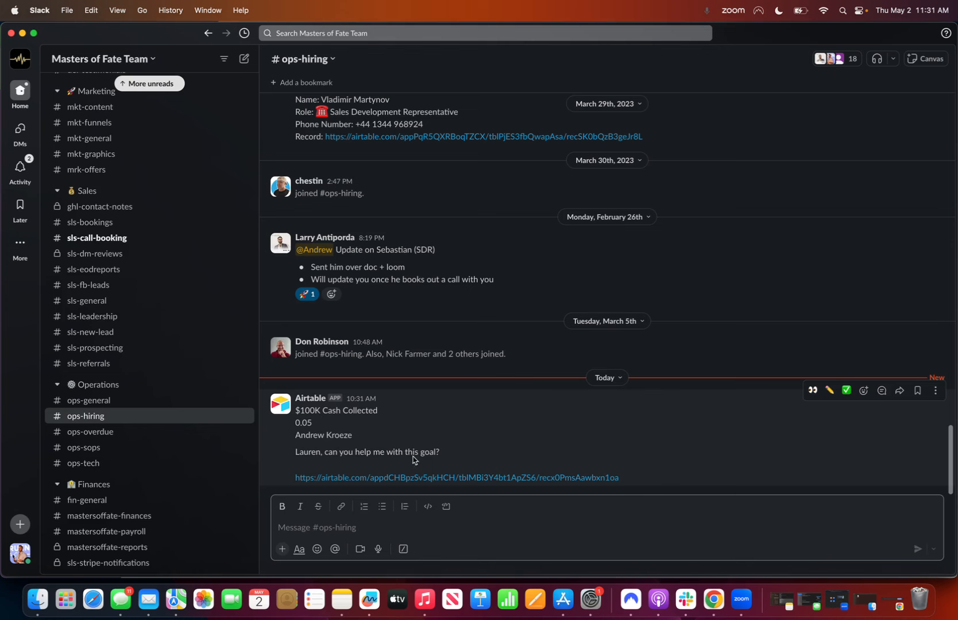
{"action": "left_click", "coordinate": [486, 479]}
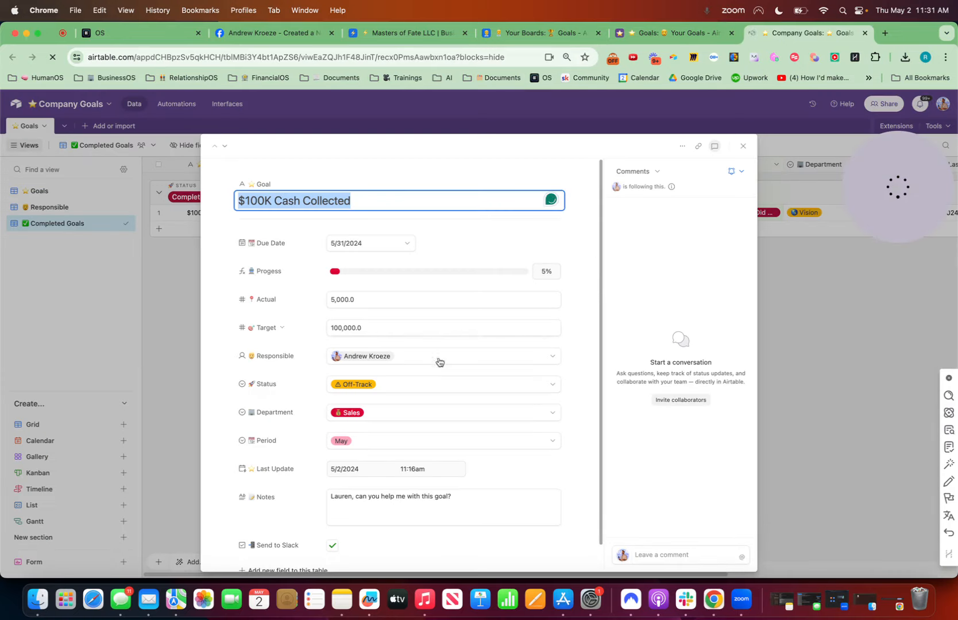
{"action": "left_click", "coordinate": [742, 147]}
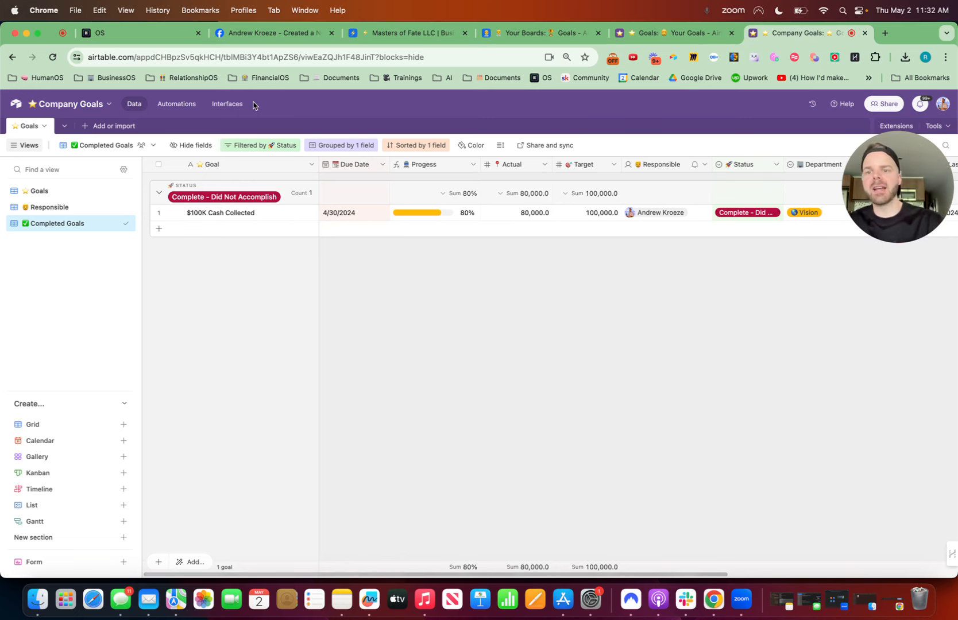
Step: On the Your Goals interface page, set the Responsible filter to another team member instead of the current user
{"action": "left_click", "coordinate": [232, 104]}
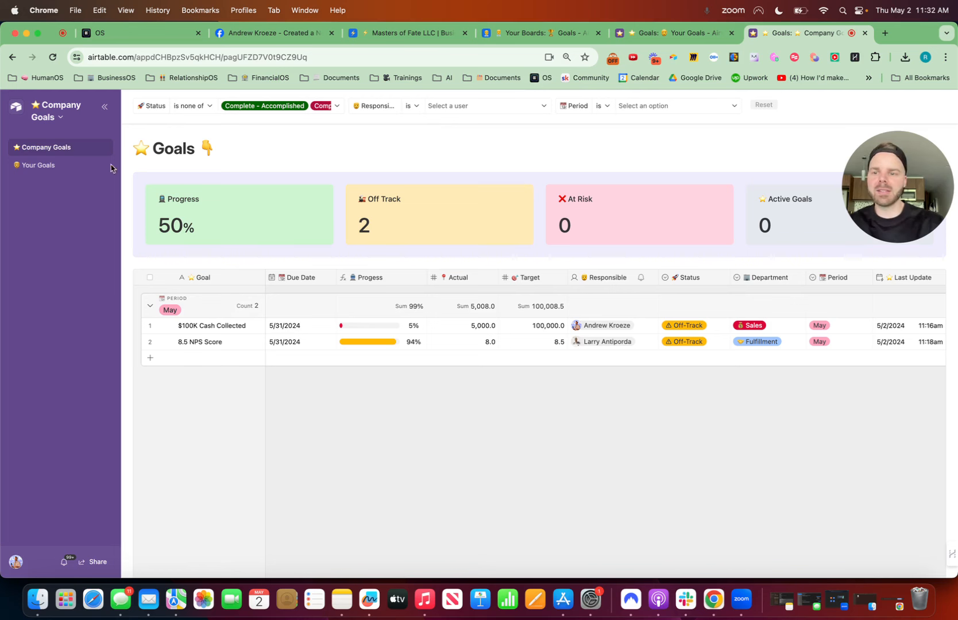
{"action": "left_click", "coordinate": [48, 164]}
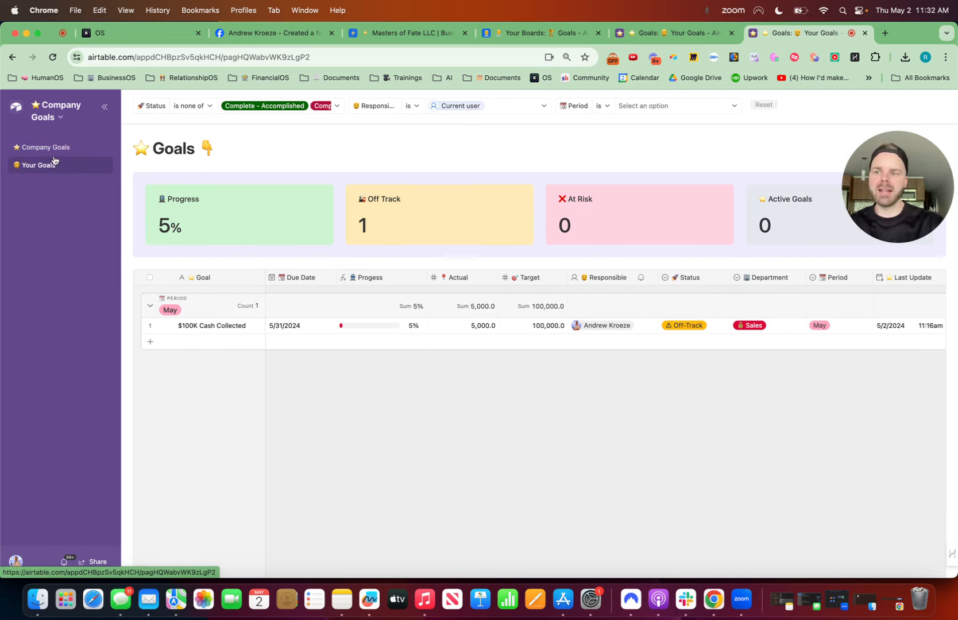
{"action": "left_click", "coordinate": [475, 107]}
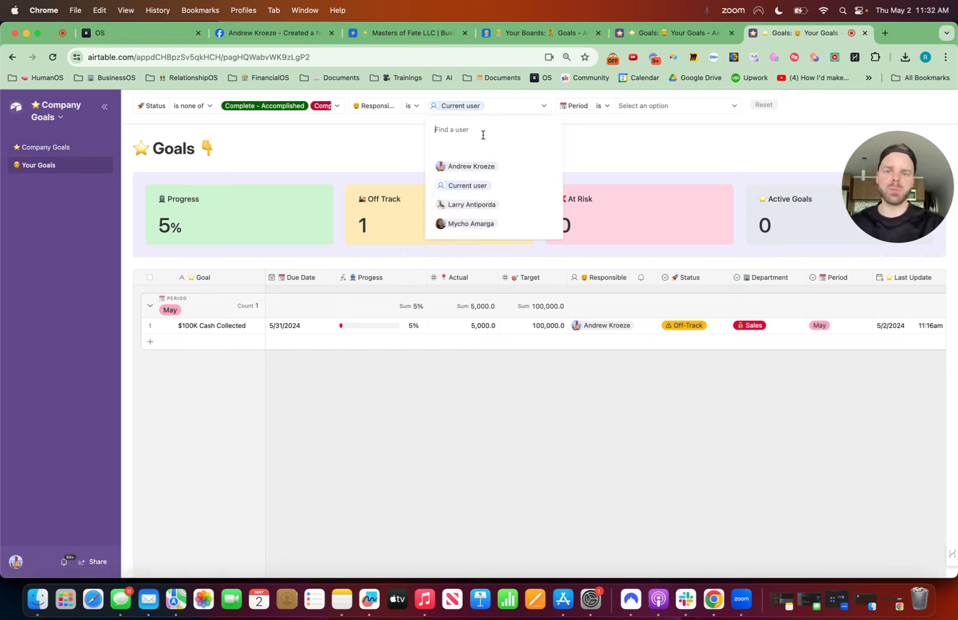
{"action": "type", "text": "lar"}
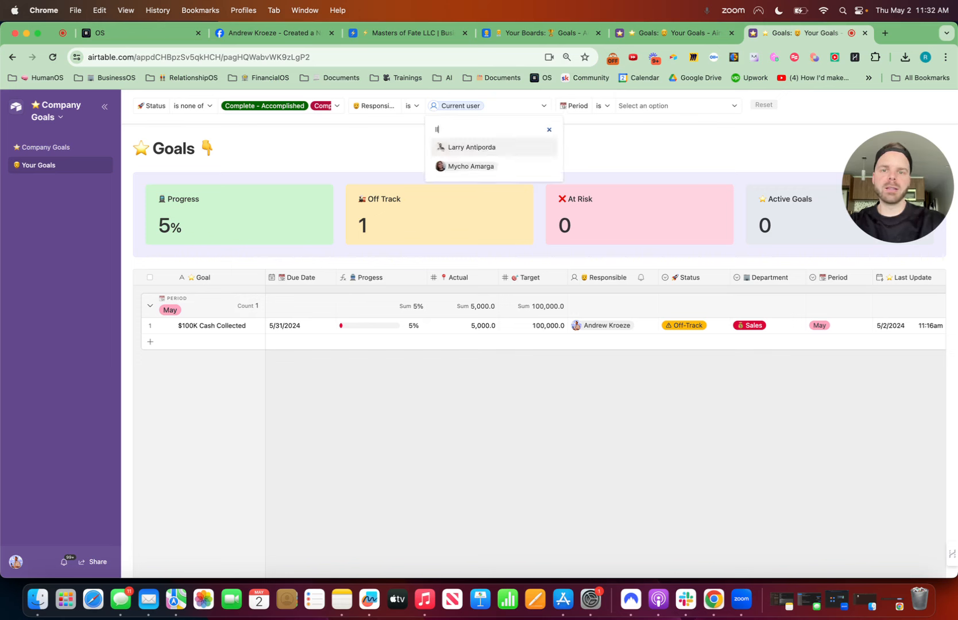
{"action": "left_click", "coordinate": [474, 148]}
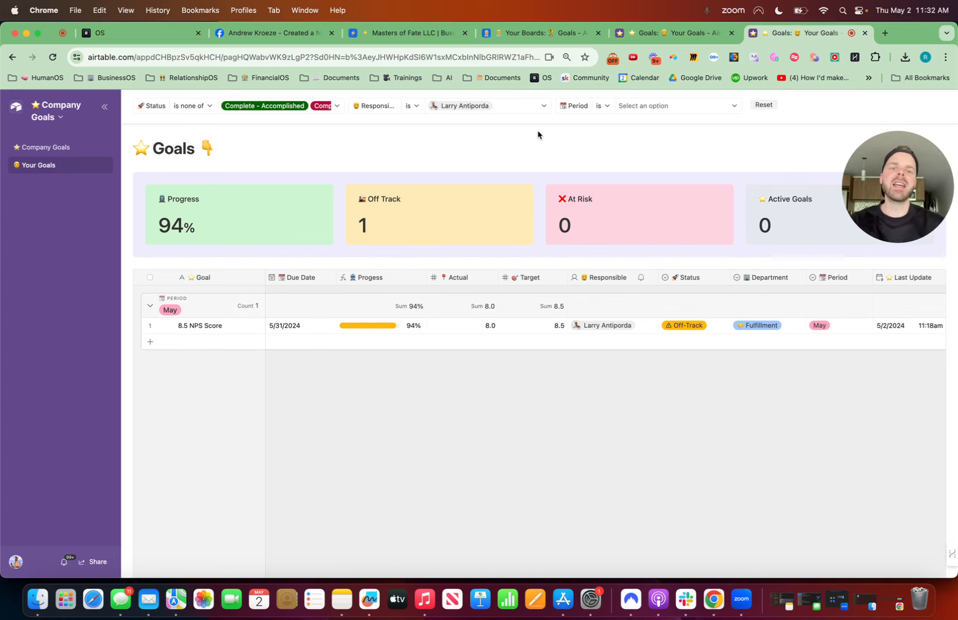
Step: Look over the Goals board in the Masters of Fate LLC interface and return to the filtered Your Goals page
{"action": "left_click", "coordinate": [537, 33]}
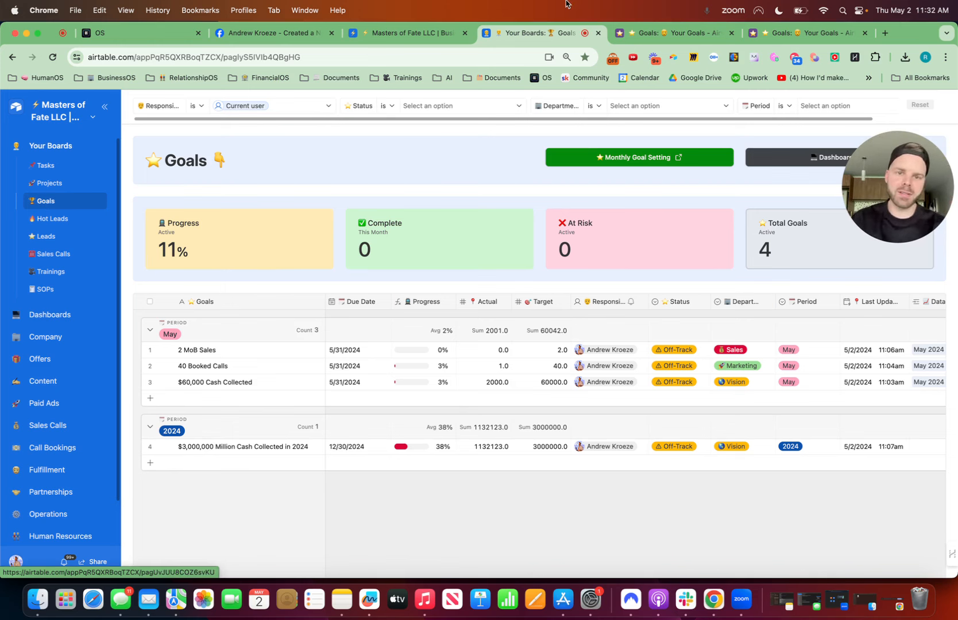
{"action": "left_click", "coordinate": [788, 35]}
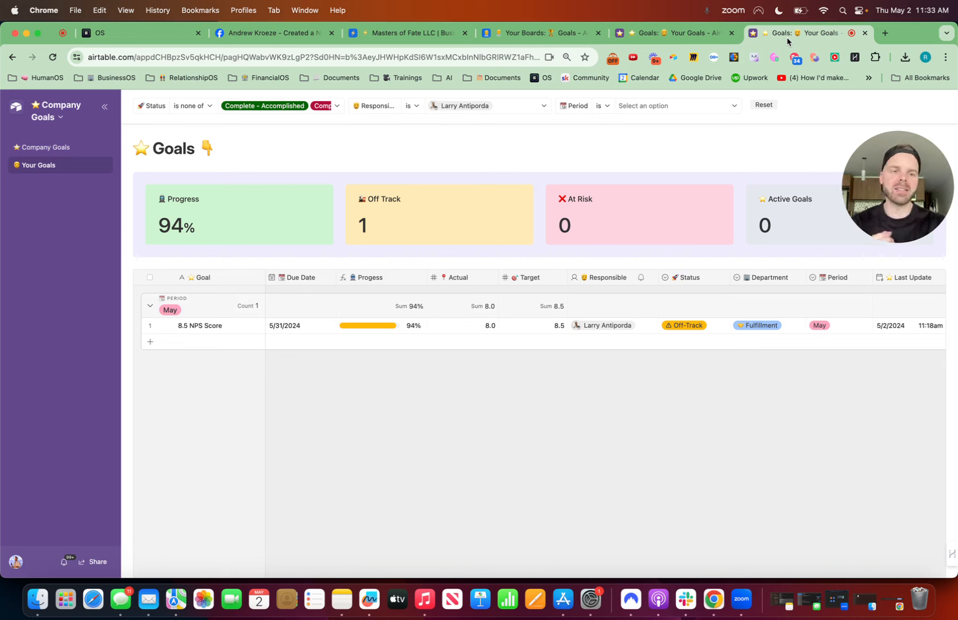
{"action": "mouse_move", "coordinate": [809, 216]}
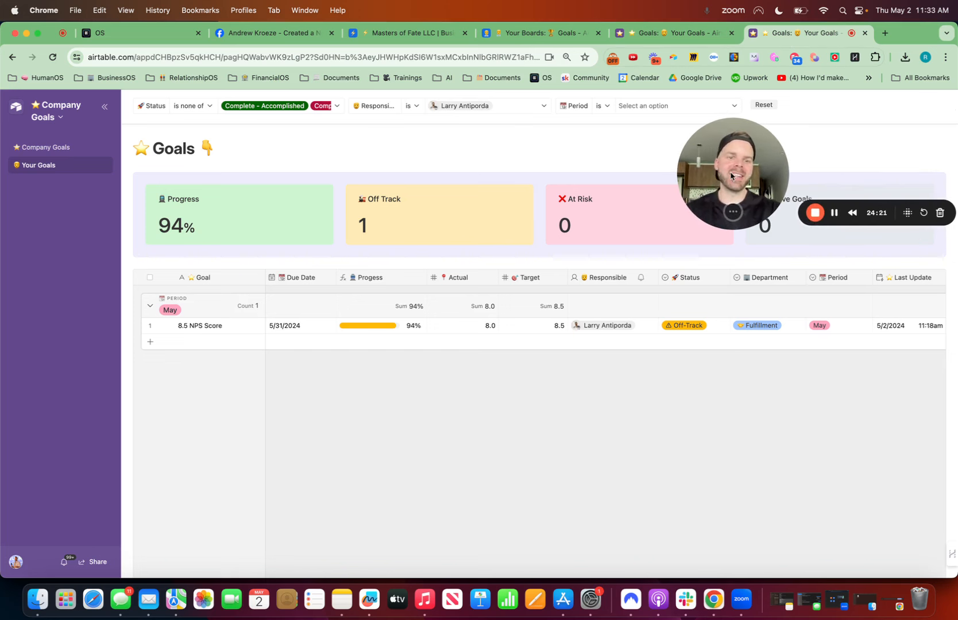